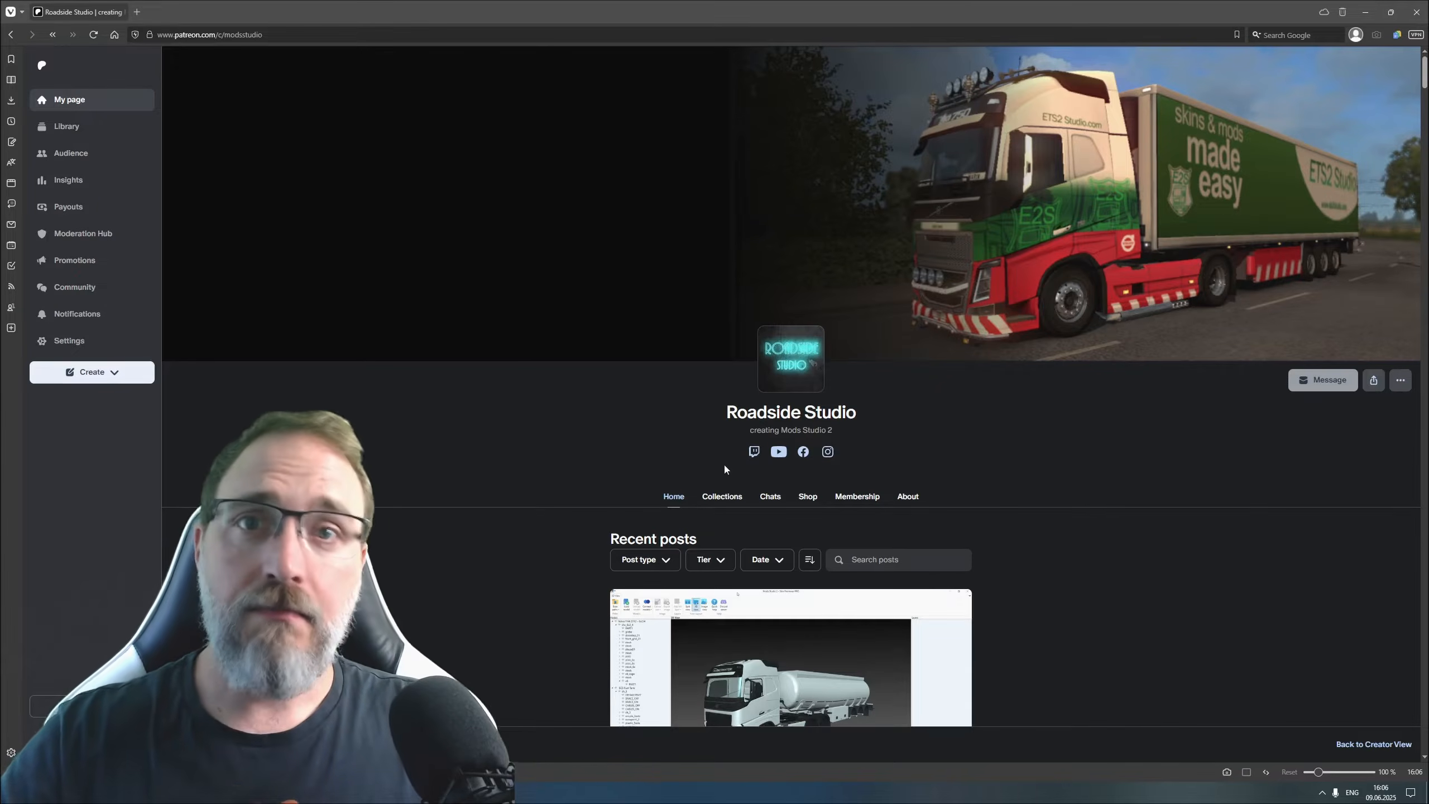
Step: Open the Direct Downloads collection on the Roadside Studio Patreon page
scroll(819, 312, "down", 1)
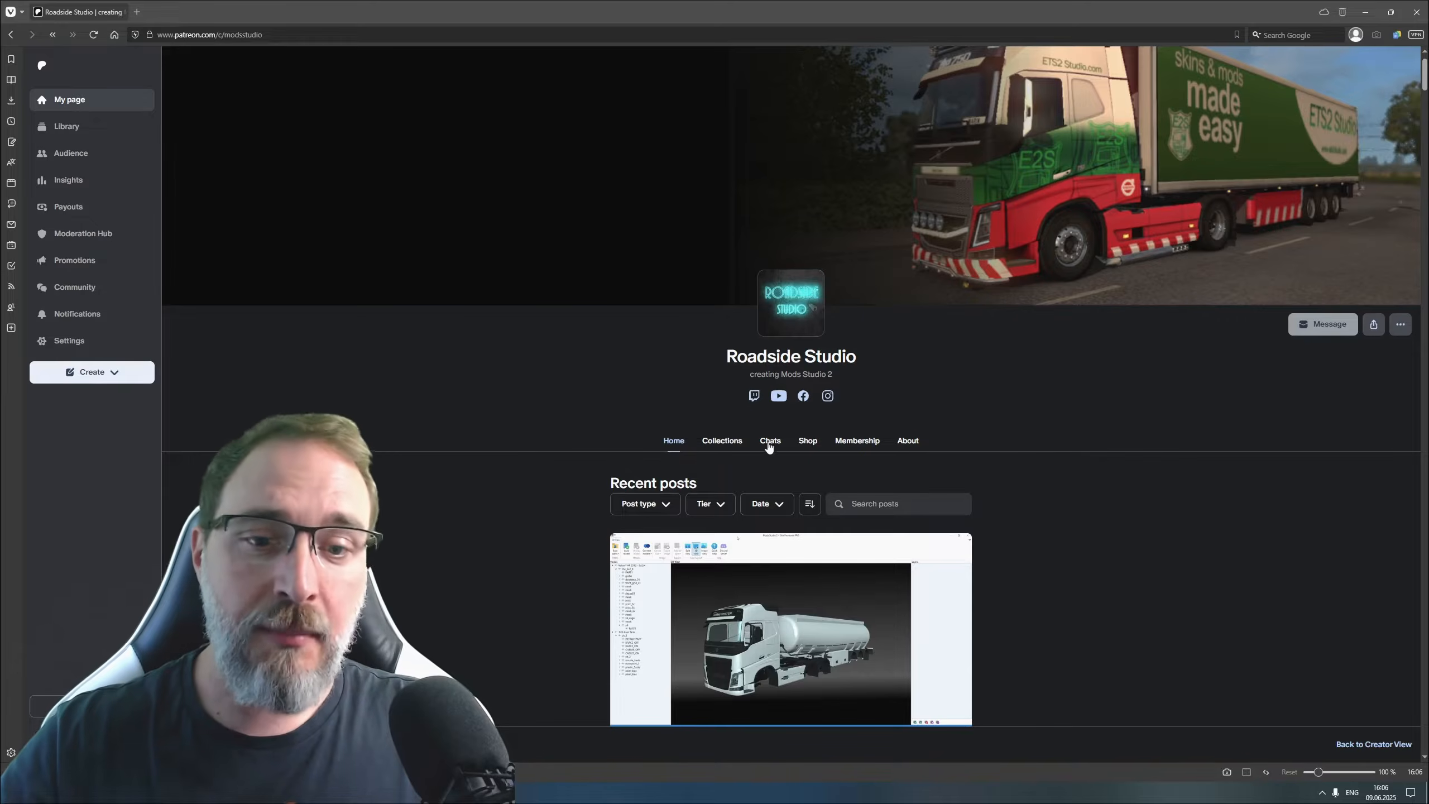
scroll(478, 438, "down", 5)
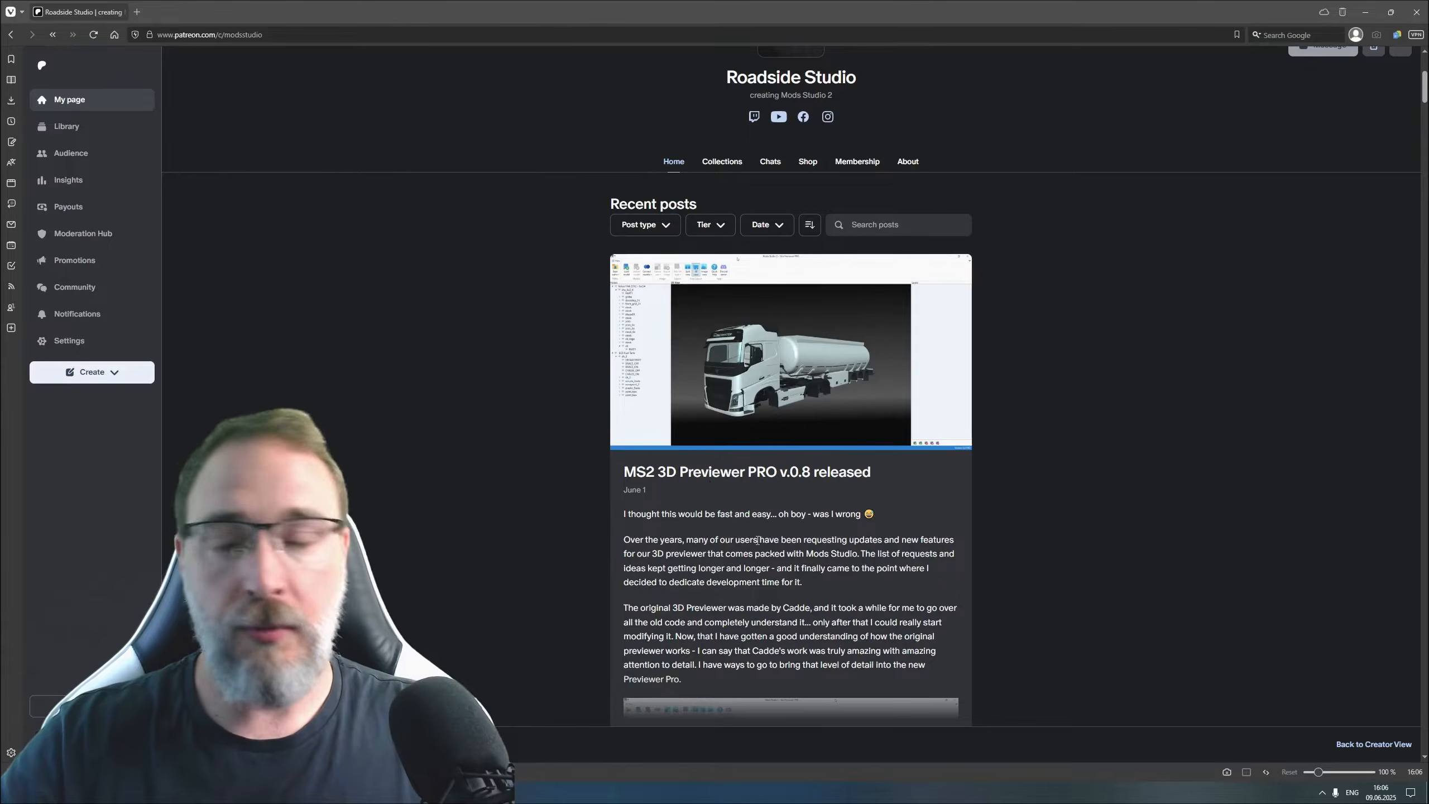
left_click(717, 162)
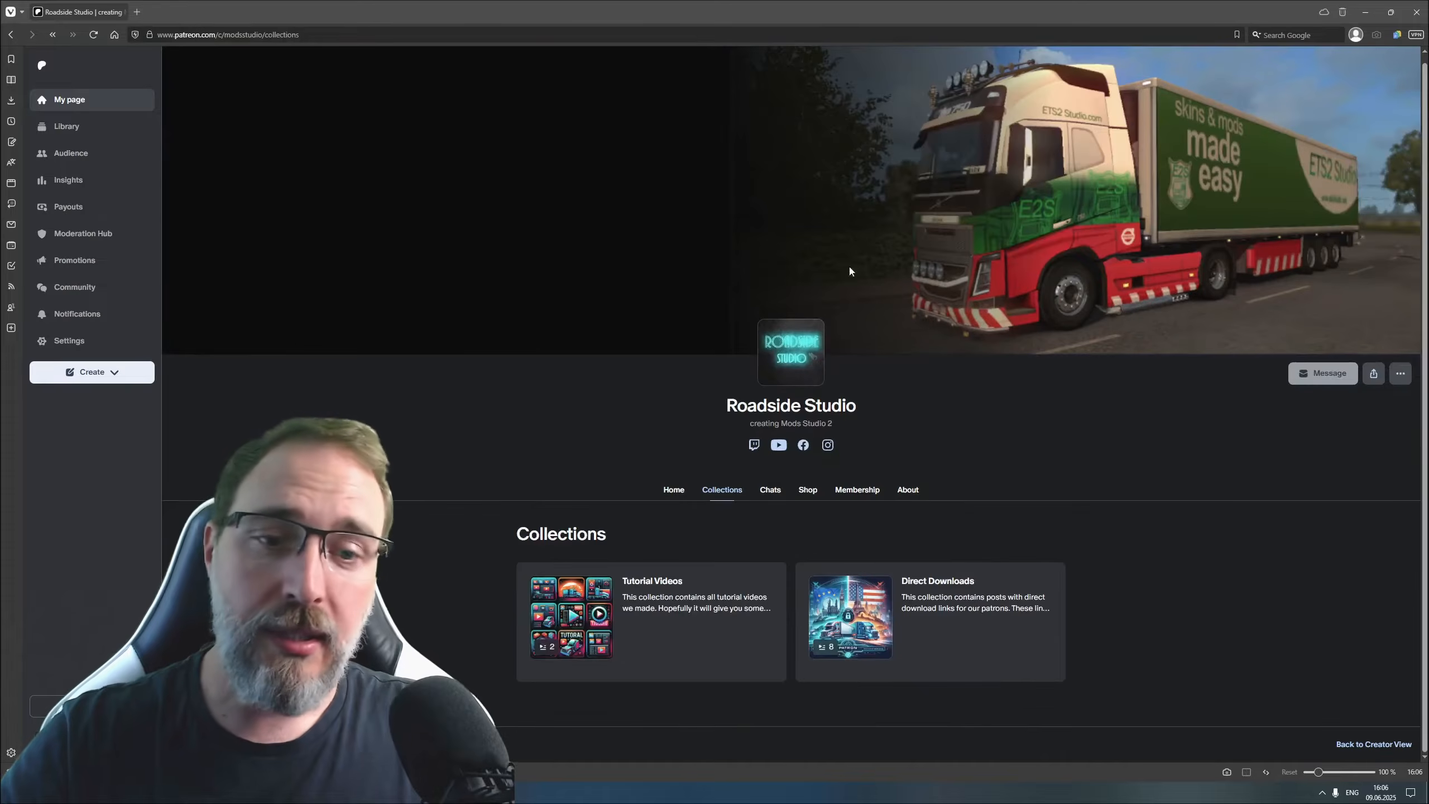
left_click(924, 592)
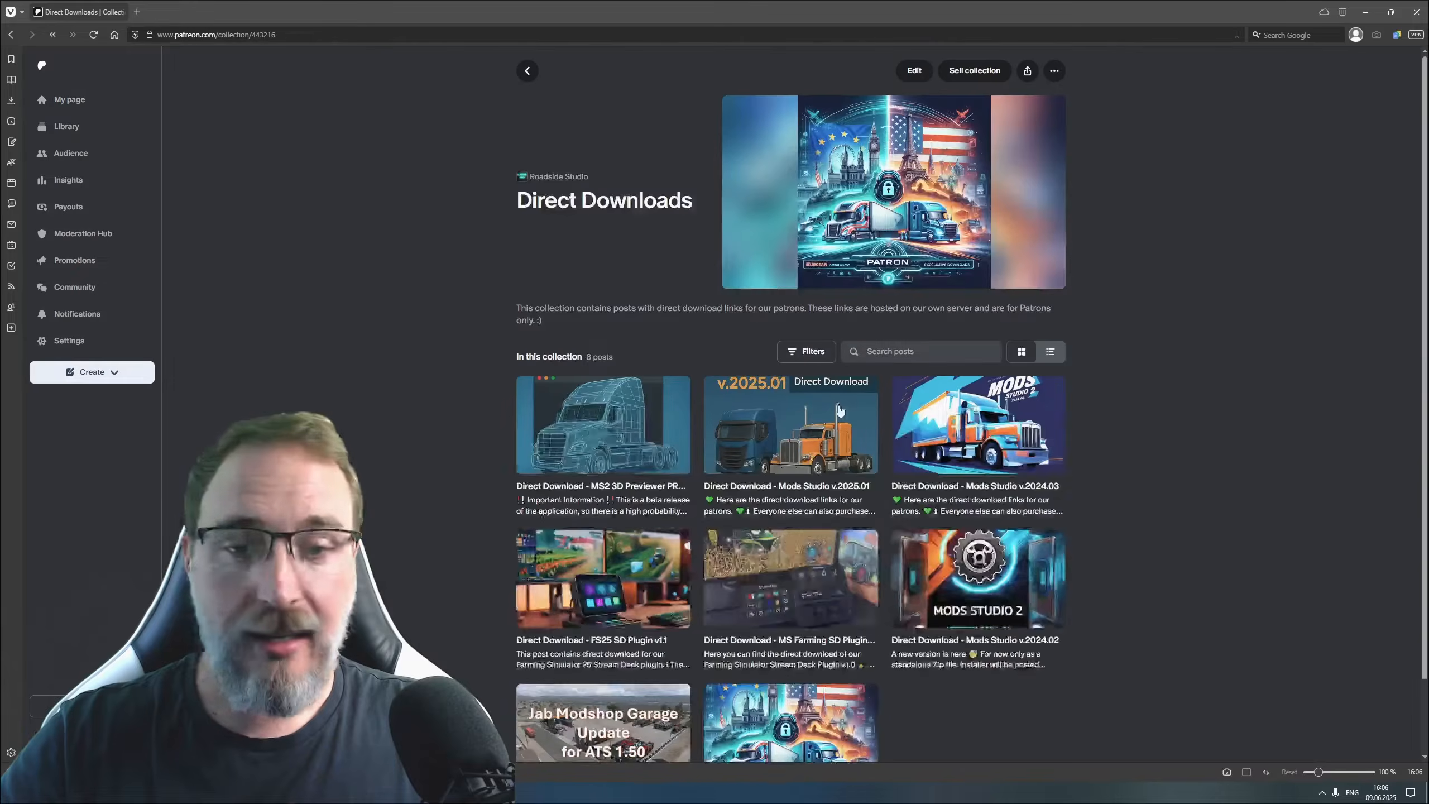
Step: Open the Direct Download post for MS2 3D Previewer PRO v.0.8 and locate its attached .msi installer
scroll(641, 366, "down", 1)
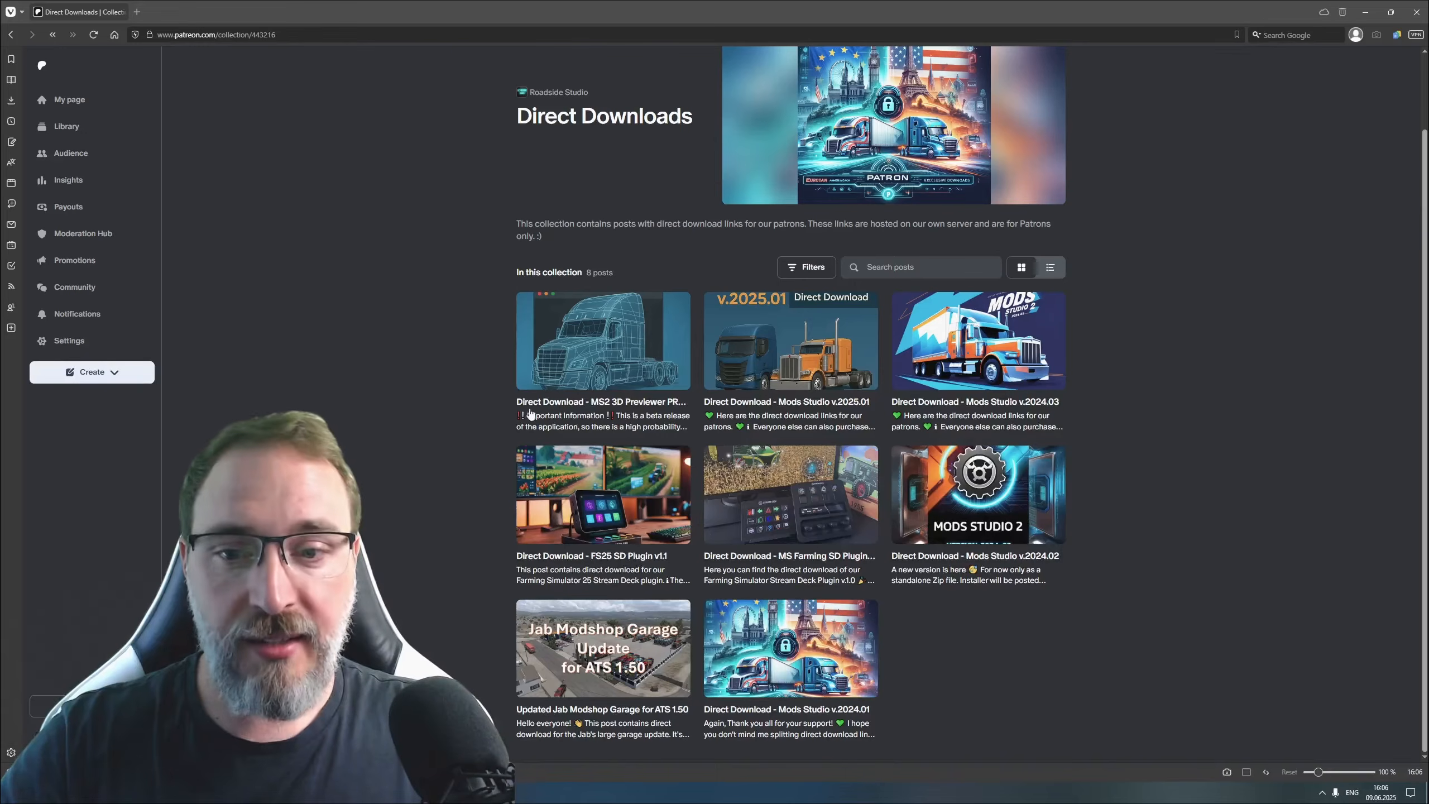
left_click(664, 405)
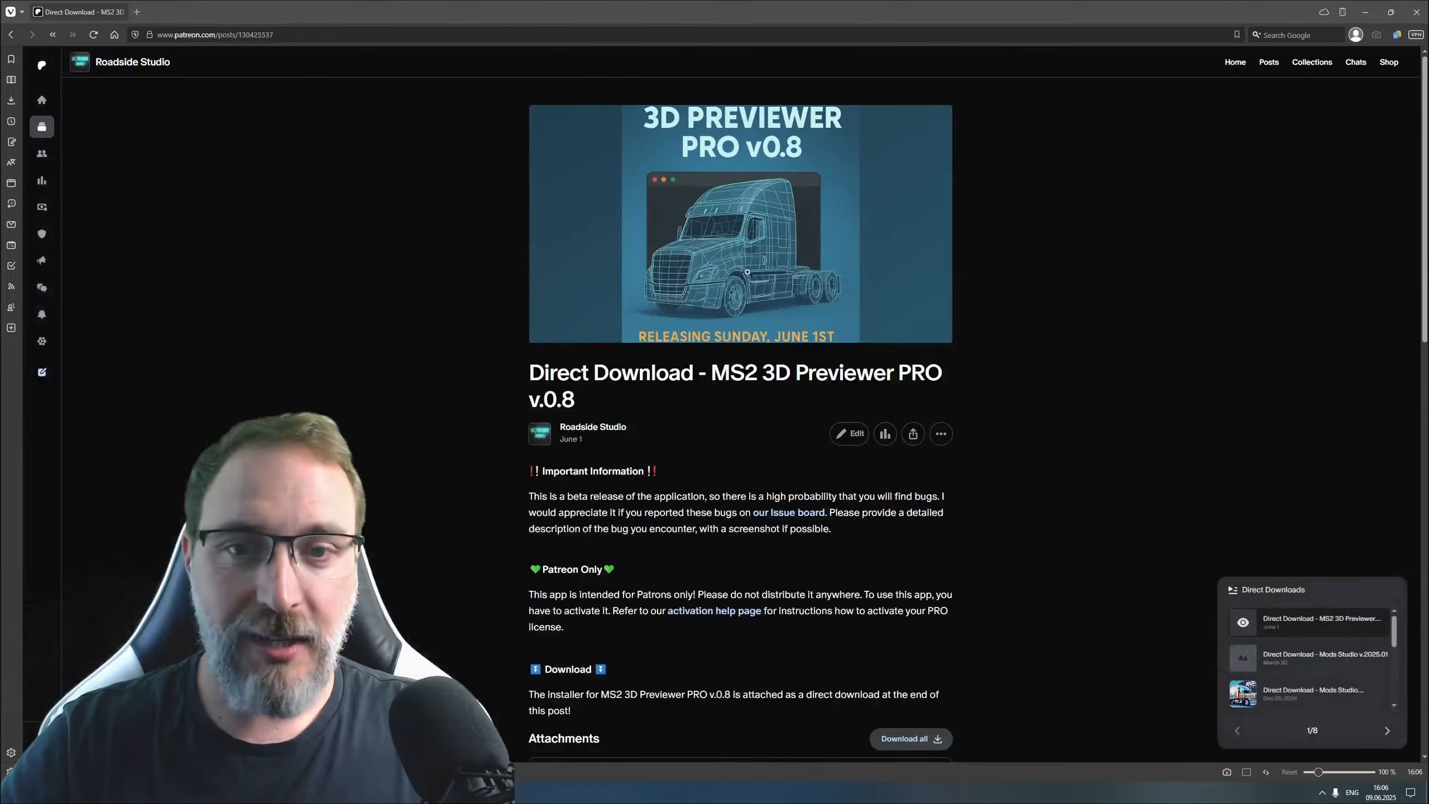
scroll(713, 471, "down", 6)
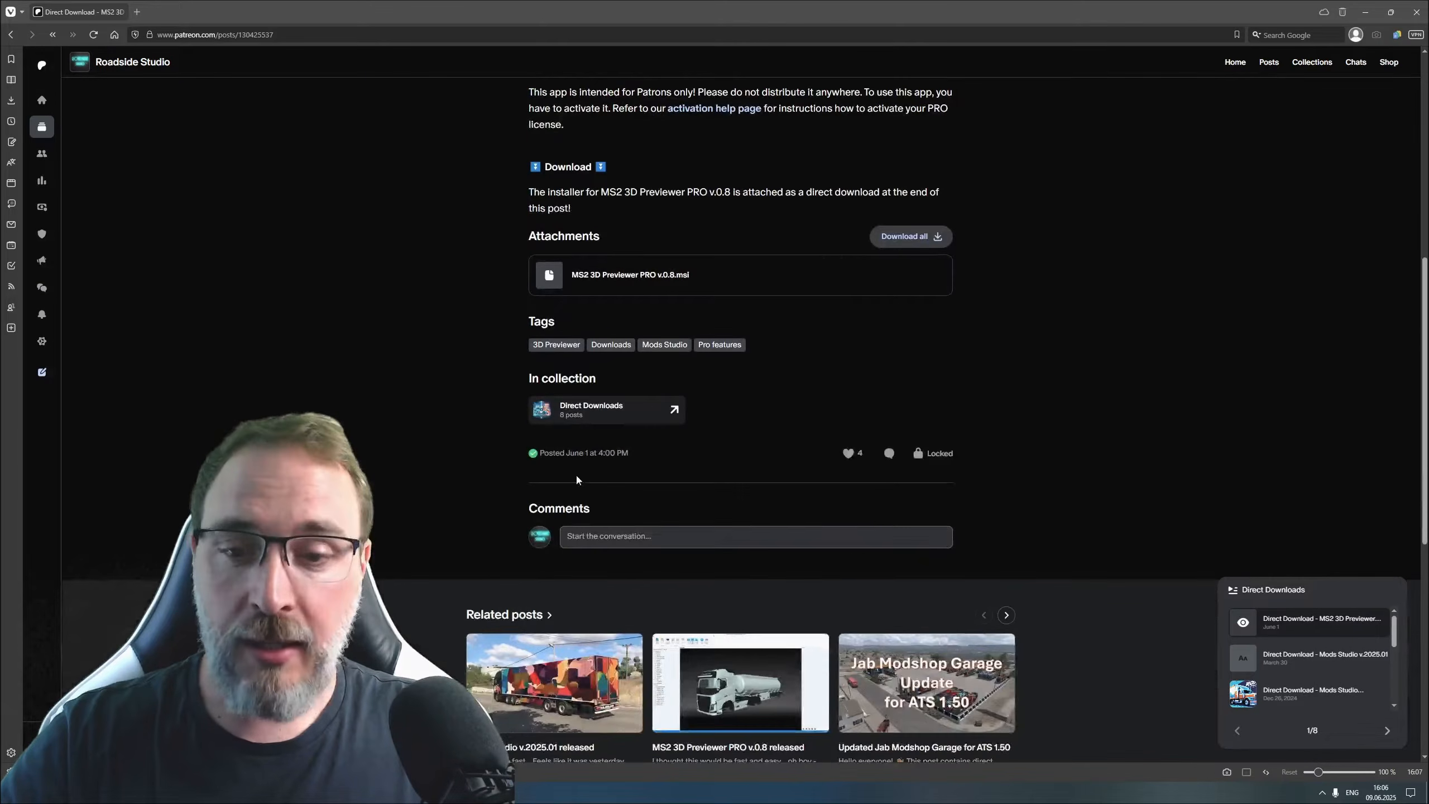
scroll(580, 451, "up", 3)
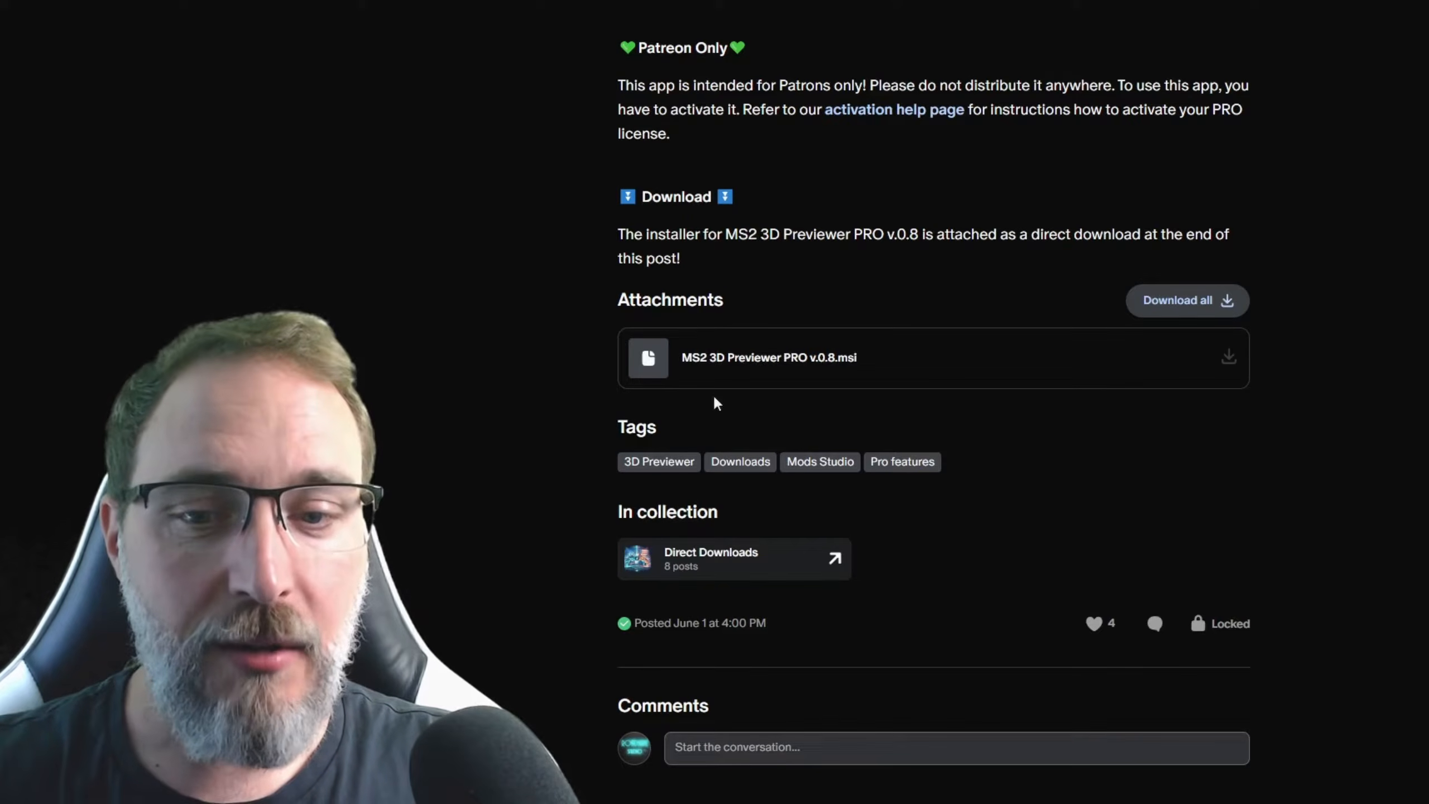
mouse_move(776, 360)
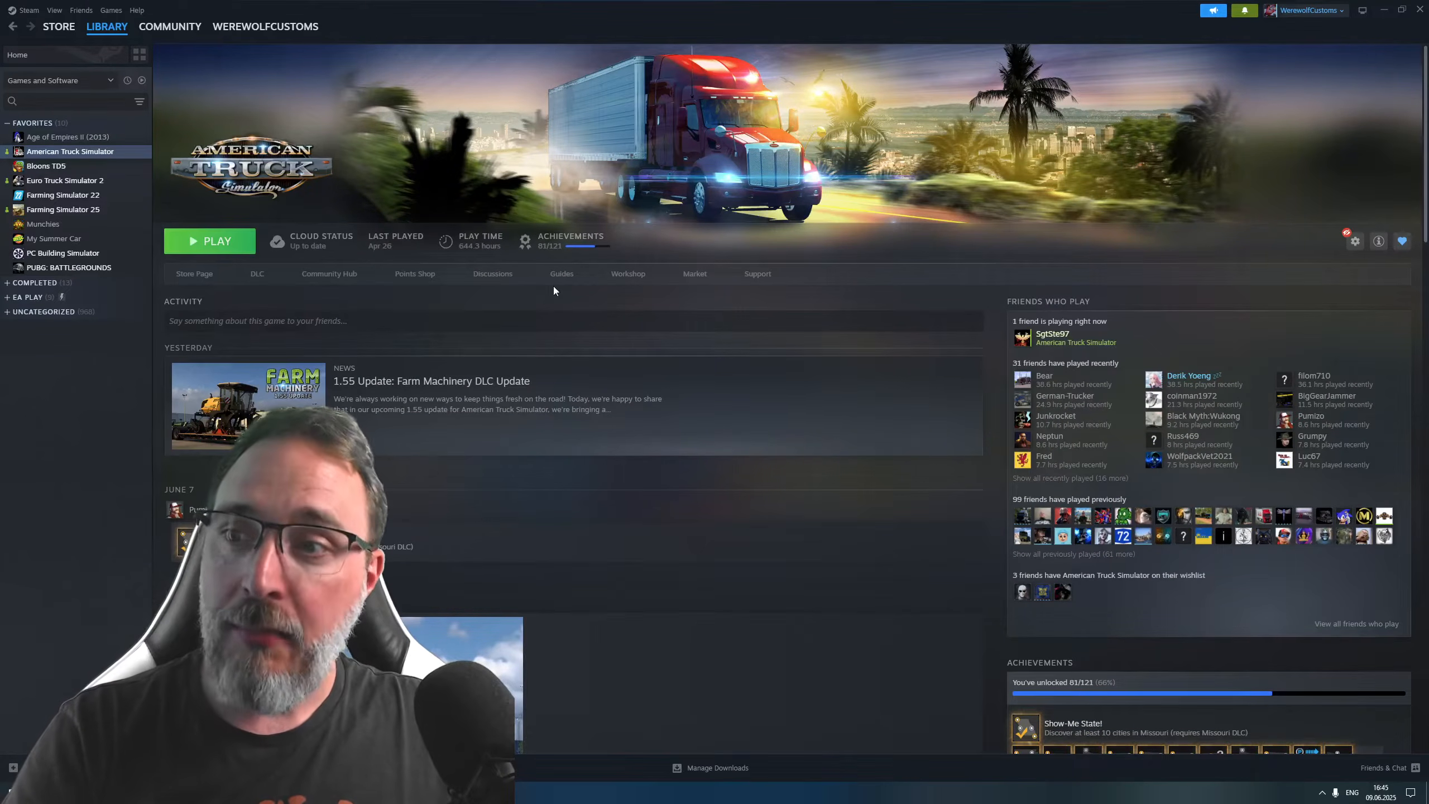
Step: Switch to Steam and open the installation folder of American Truck Simulator from the game's properties
right_click(116, 157)
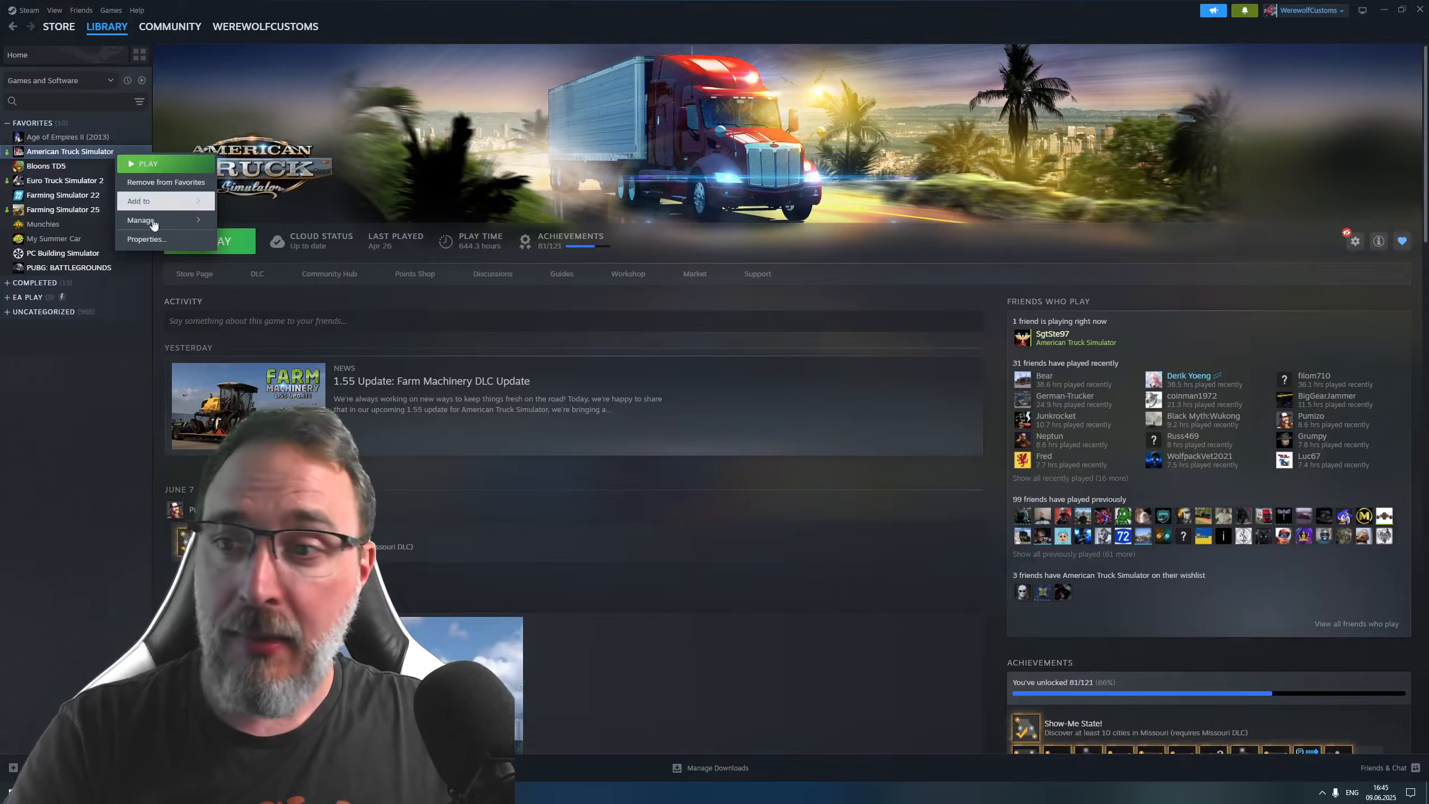
left_click(144, 240)
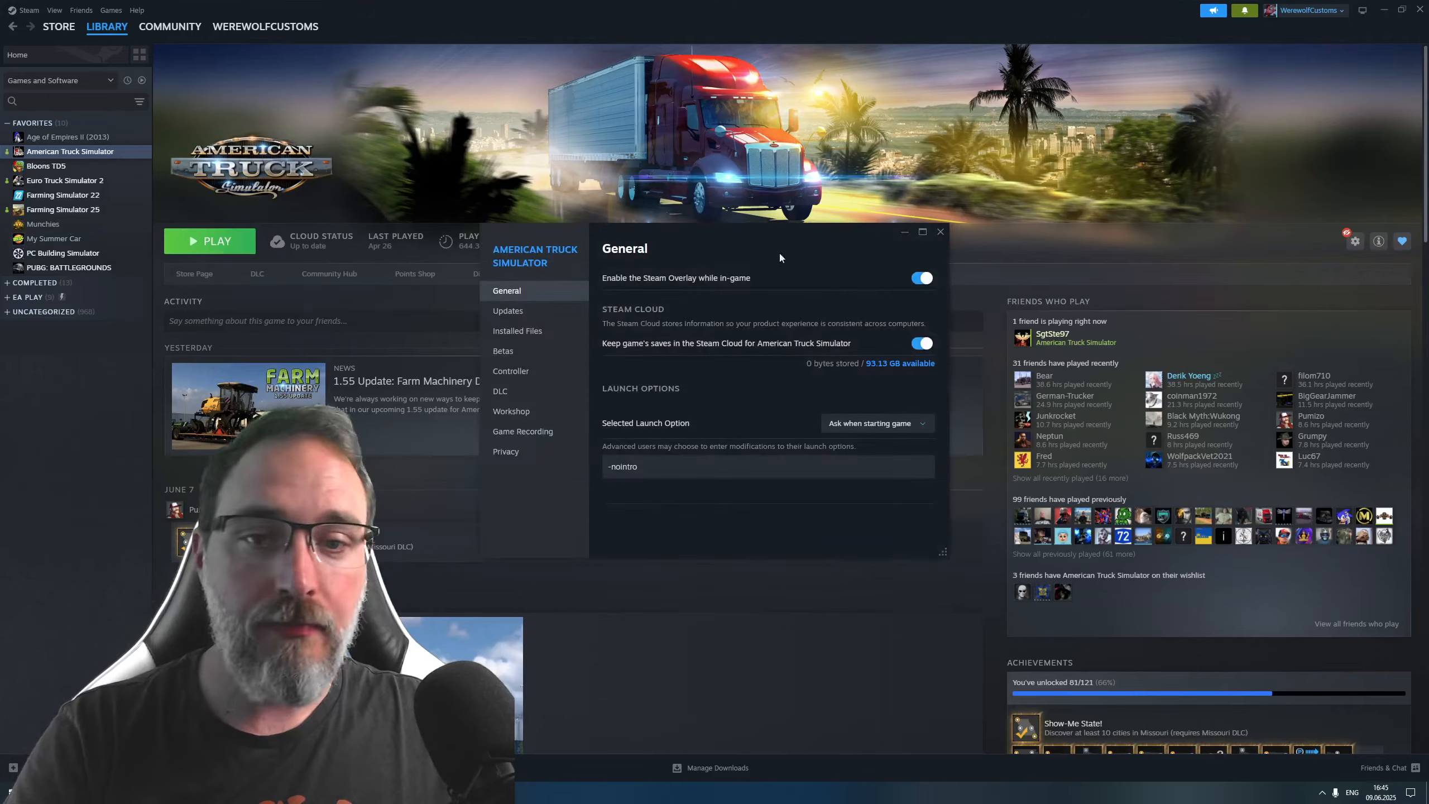
left_click(542, 335)
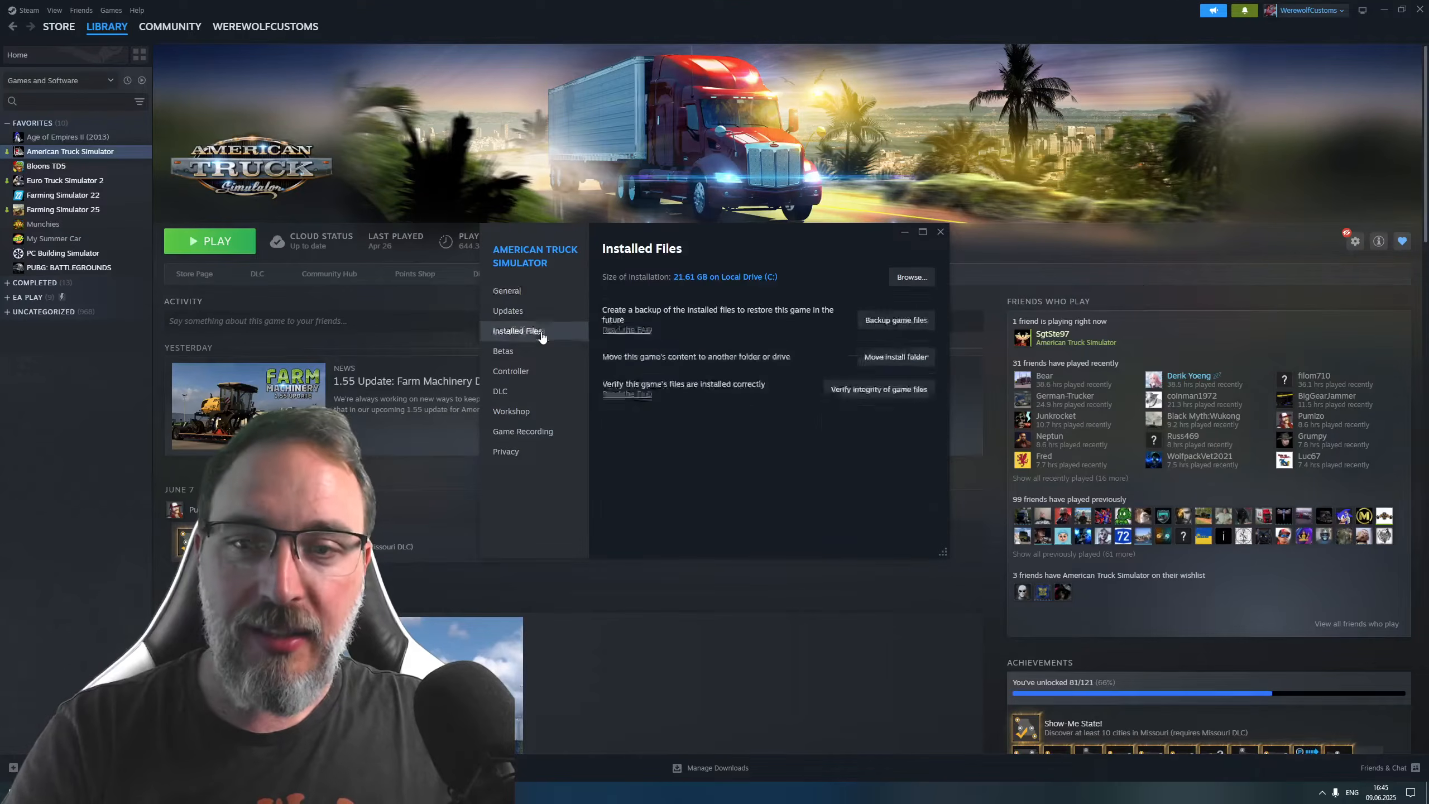
left_click(910, 278)
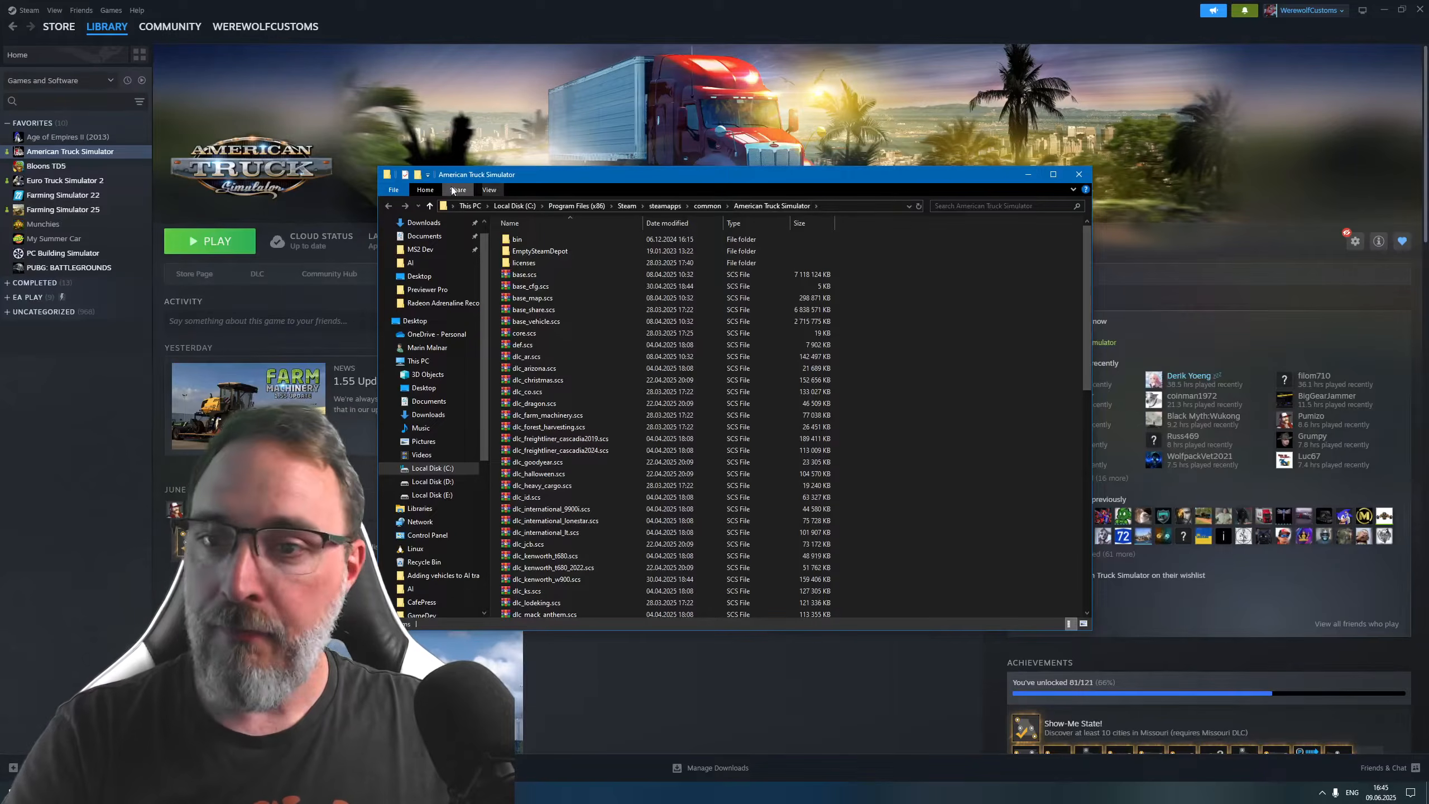
Step: Show the full path of the American Truck Simulator installation folder, then close the folder window
left_click(856, 208)
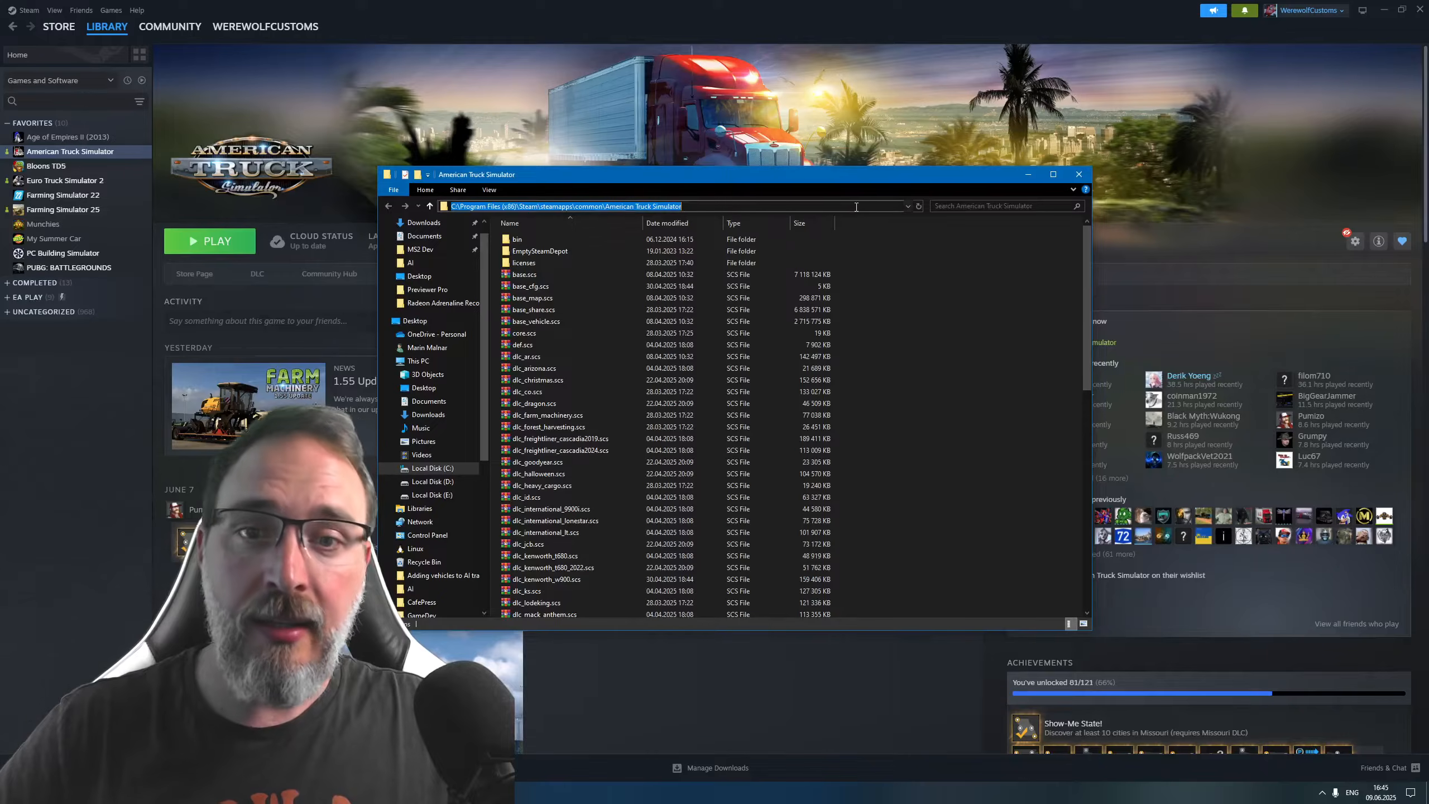
left_click(1005, 223)
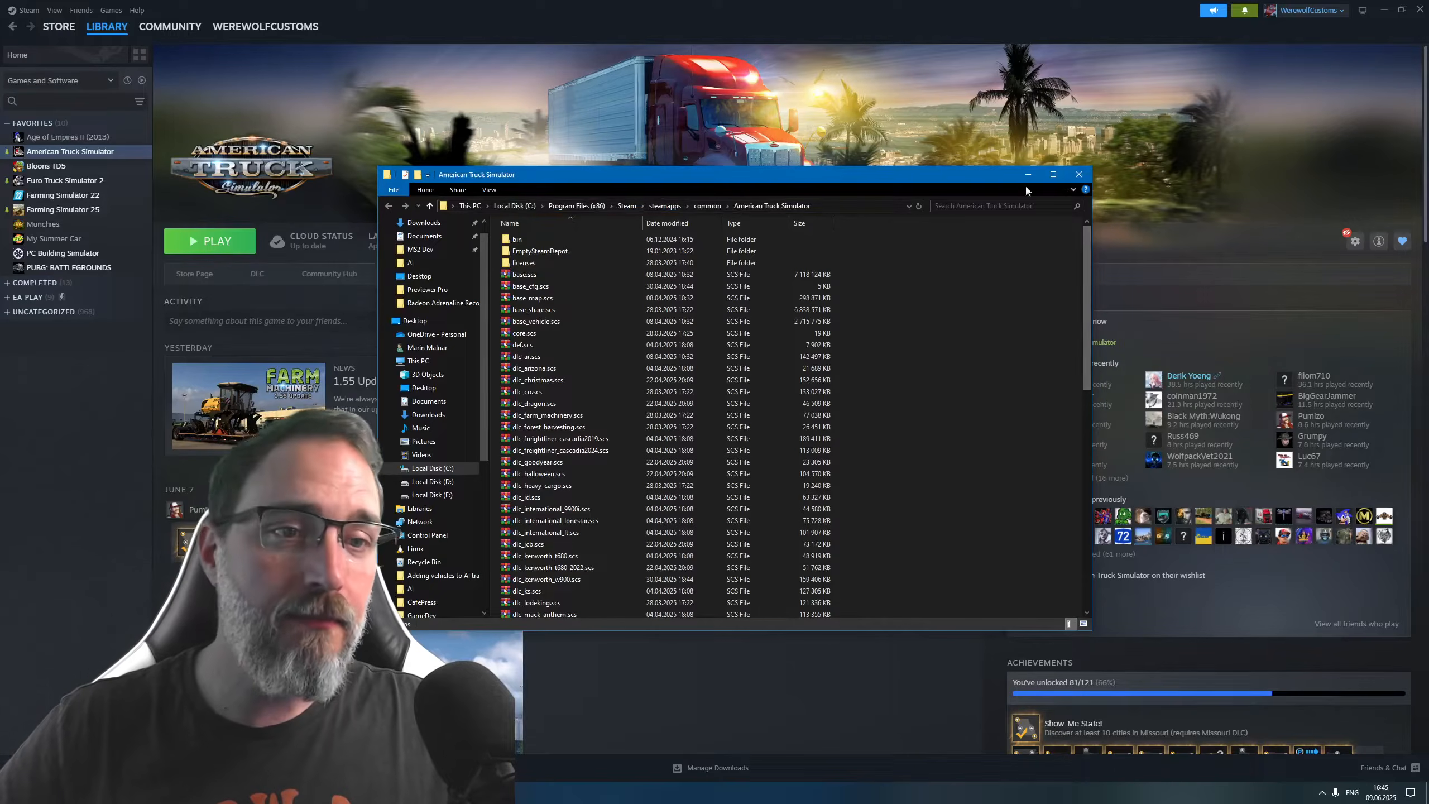
left_click(1079, 176)
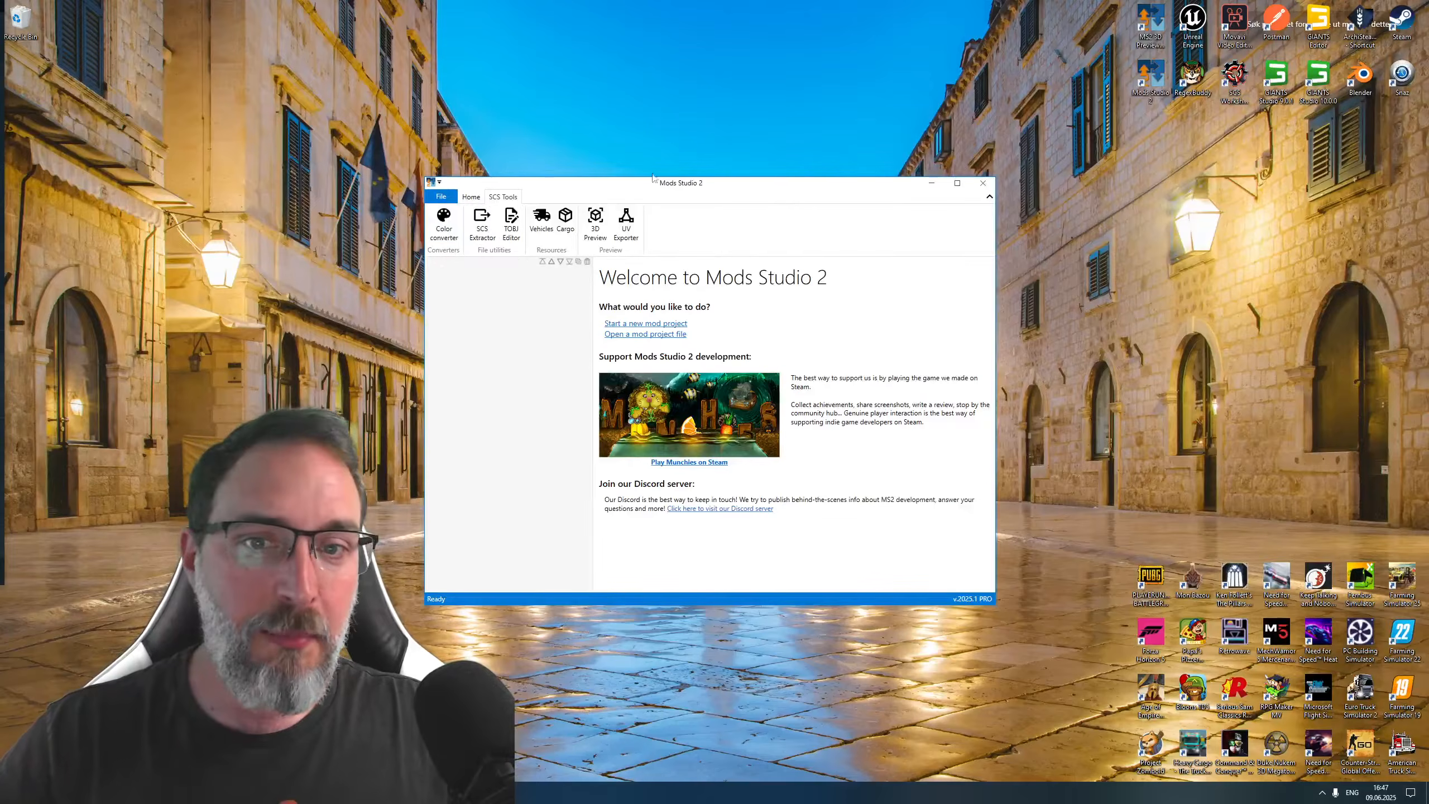
Step: Switch to Mods Studio 2, check the game install path in the ATS Mod Project options, and save the options
left_click(442, 198)
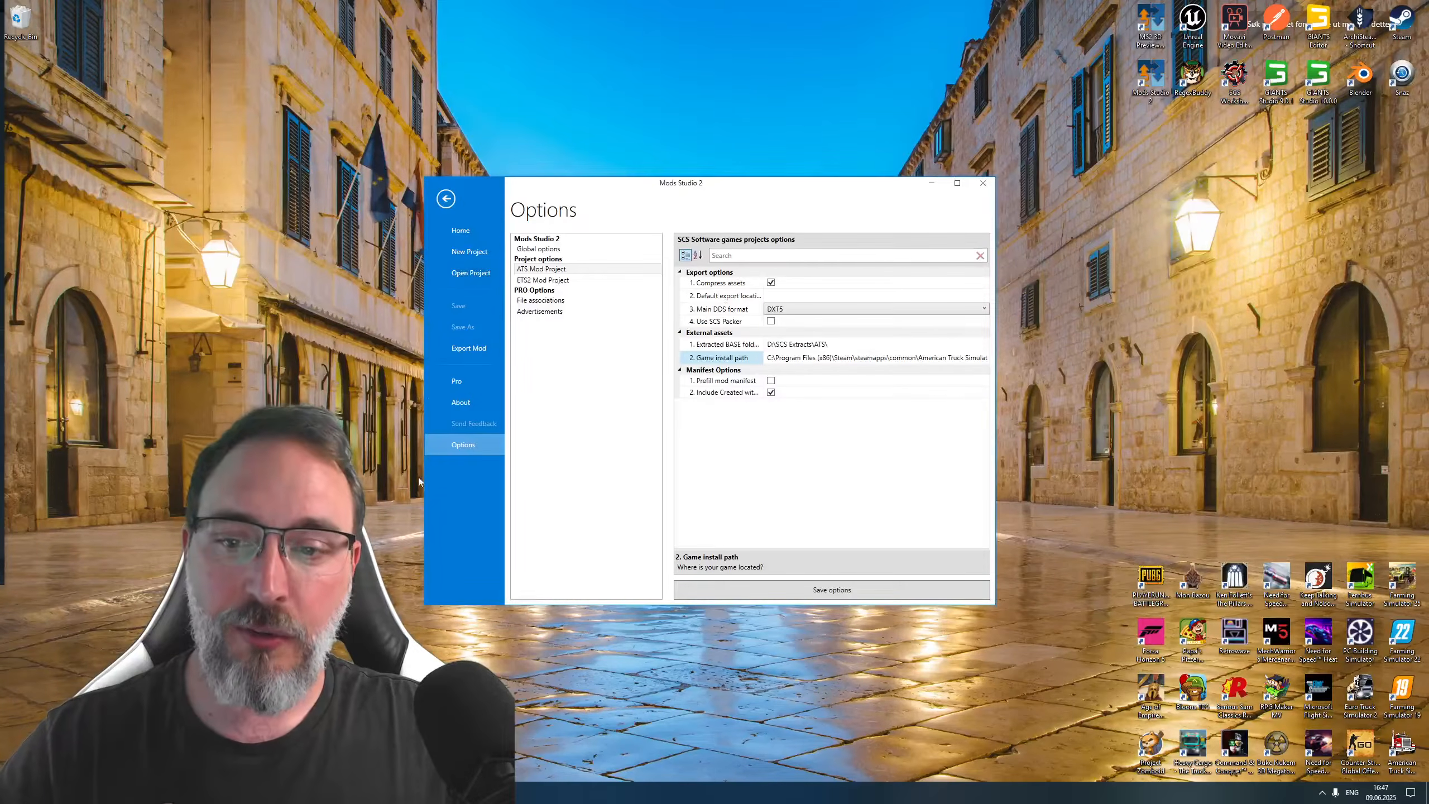
left_click(532, 269)
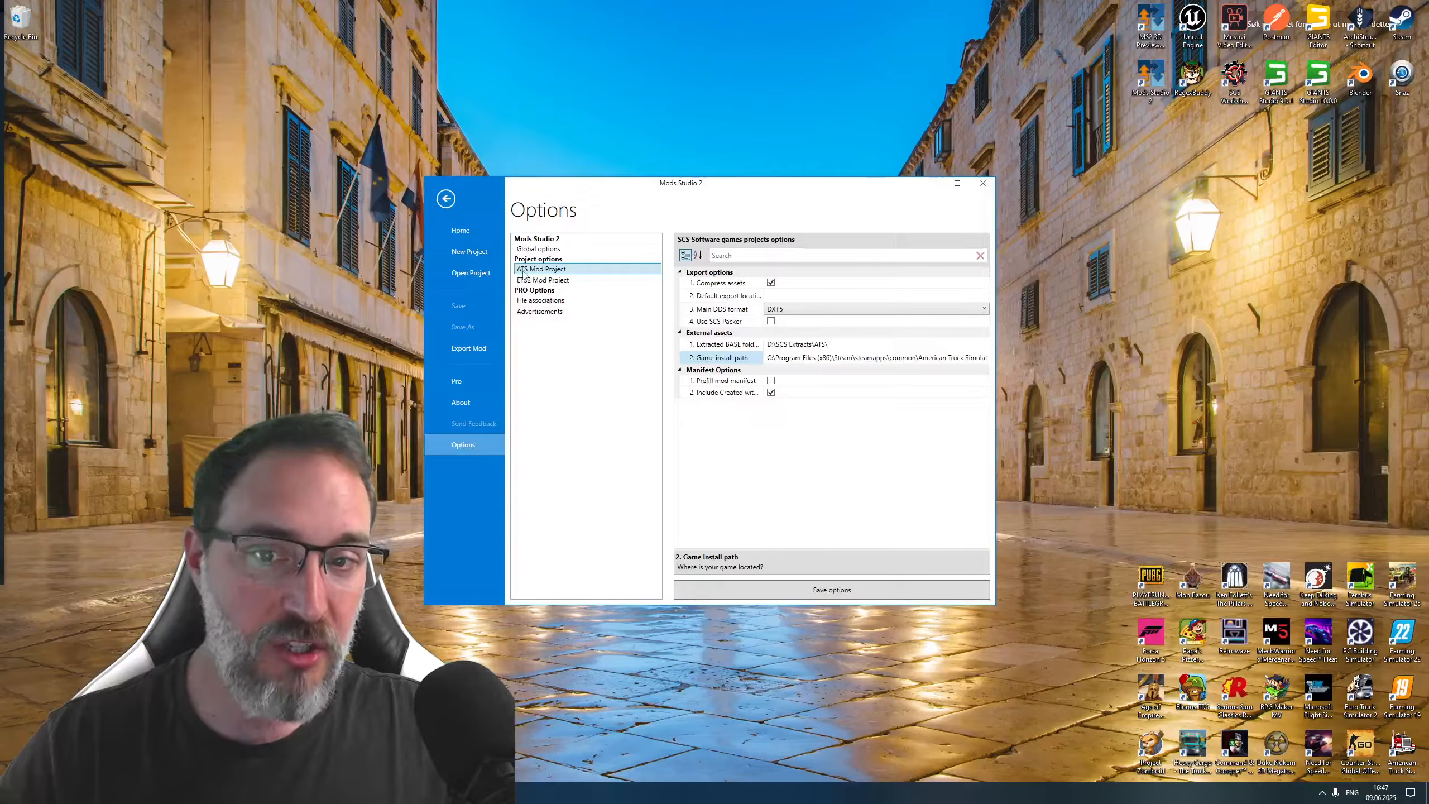
left_click(731, 359)
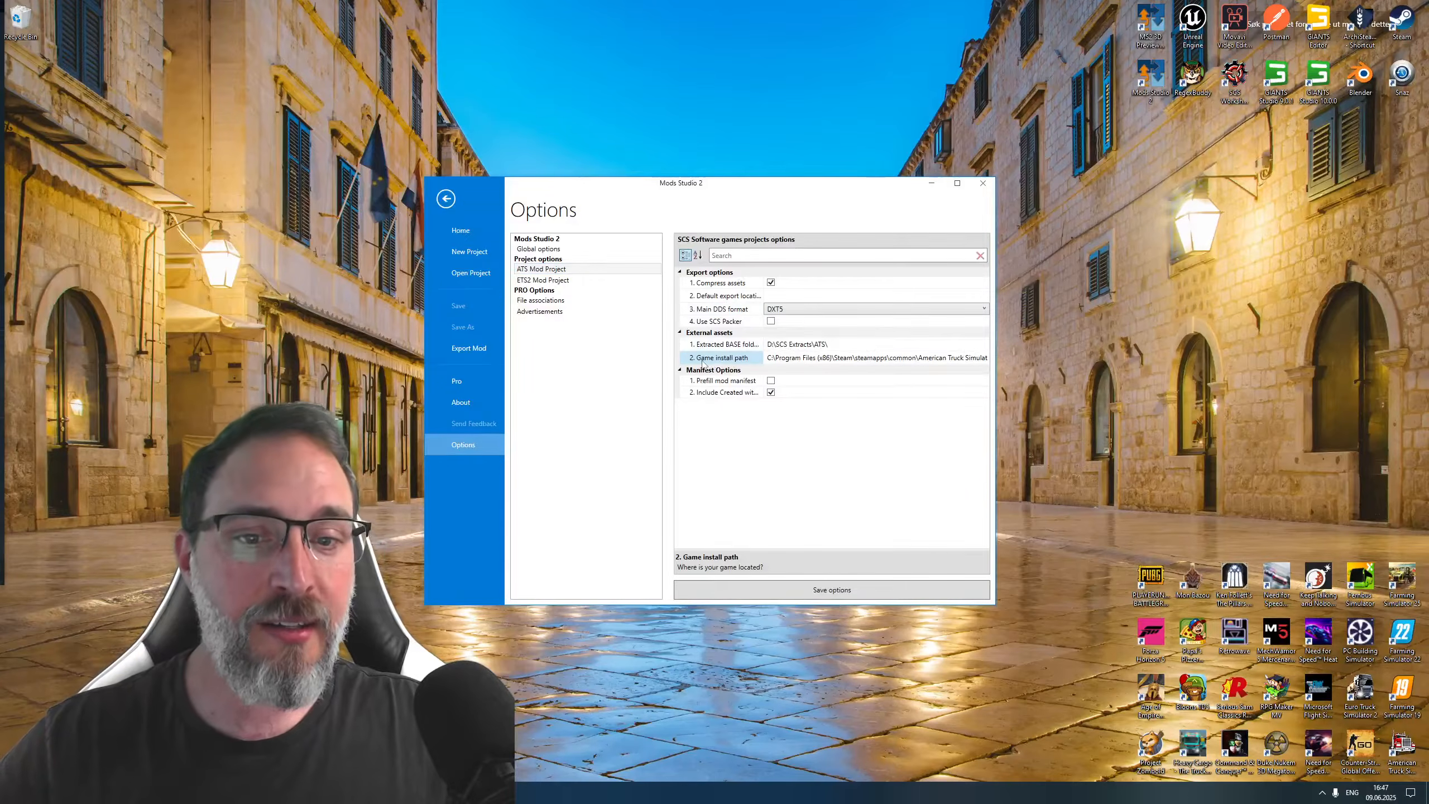
left_click(844, 358)
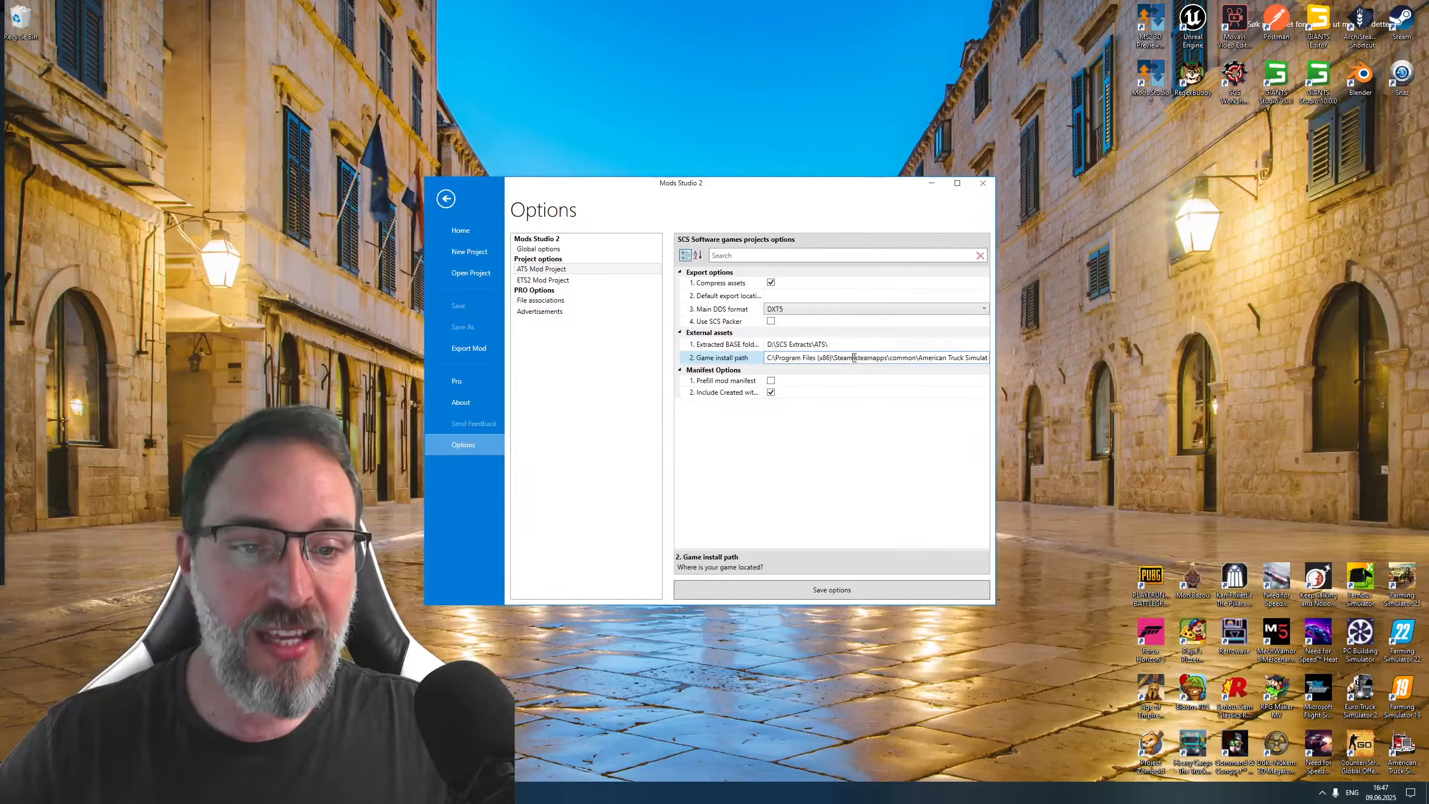
left_click(937, 360)
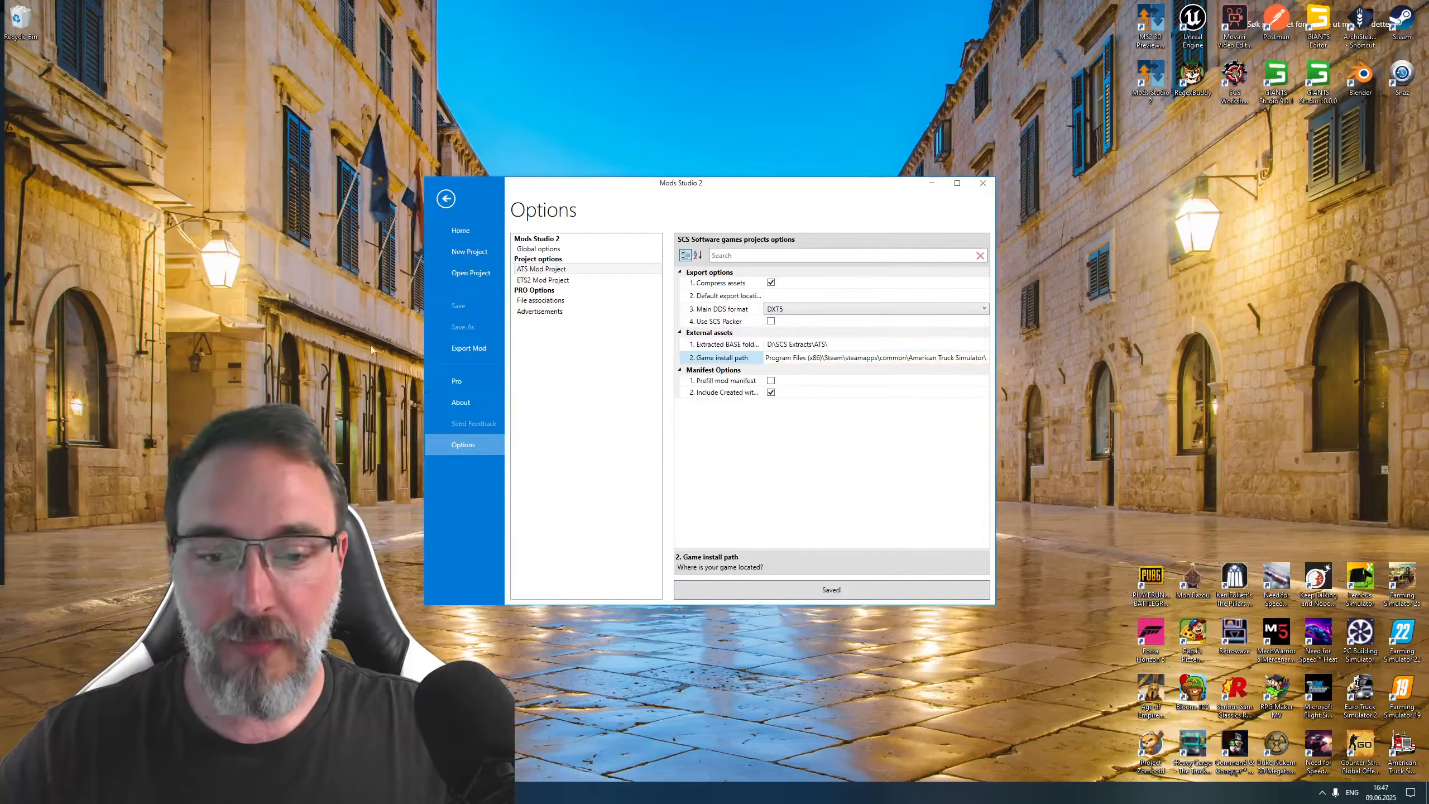
left_click(445, 198)
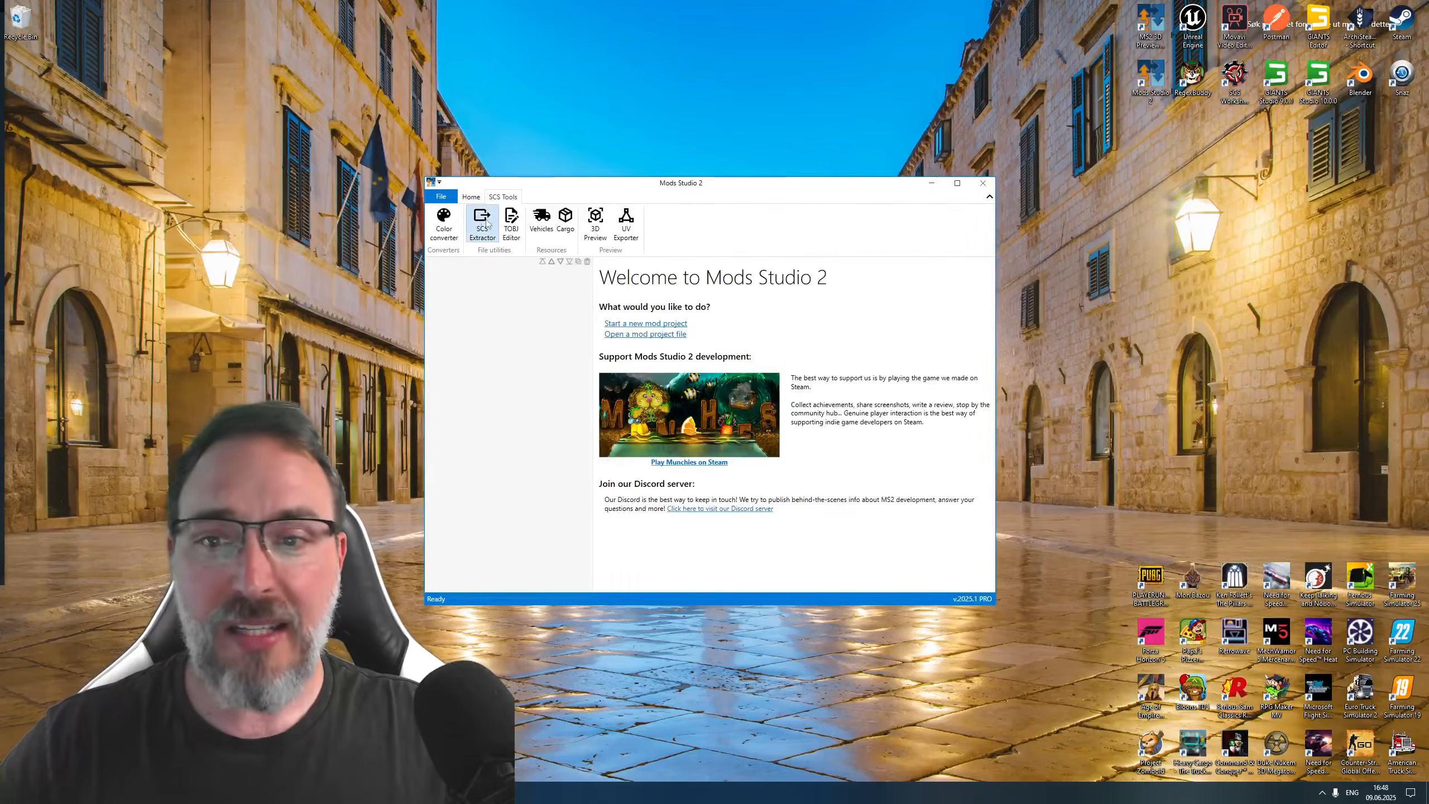
Step: Start the SCS Extractor and select the ATS archives base.scs, base_share.scs, base_vehicle.scs and def.scs for extraction
left_click(483, 224)
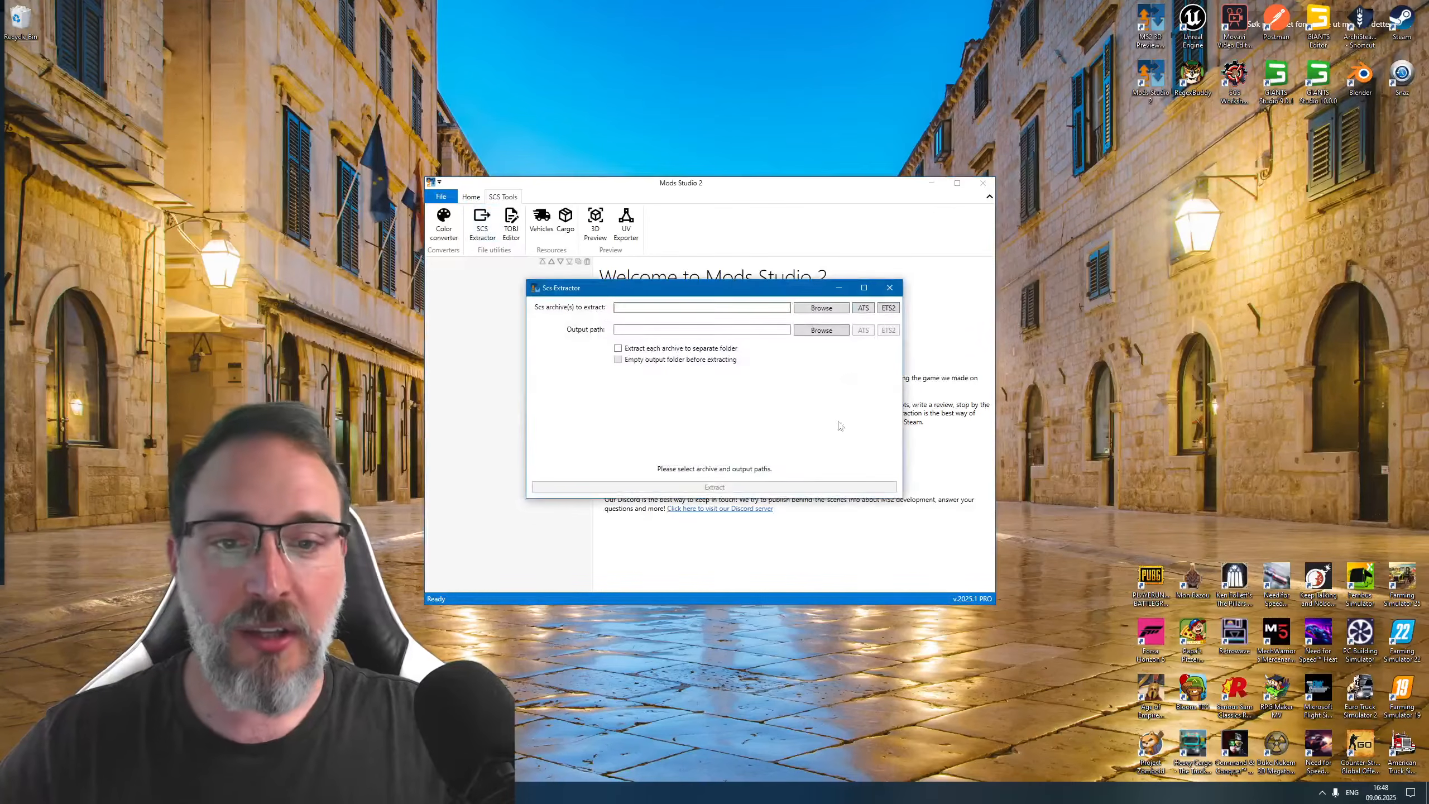
left_click(863, 309)
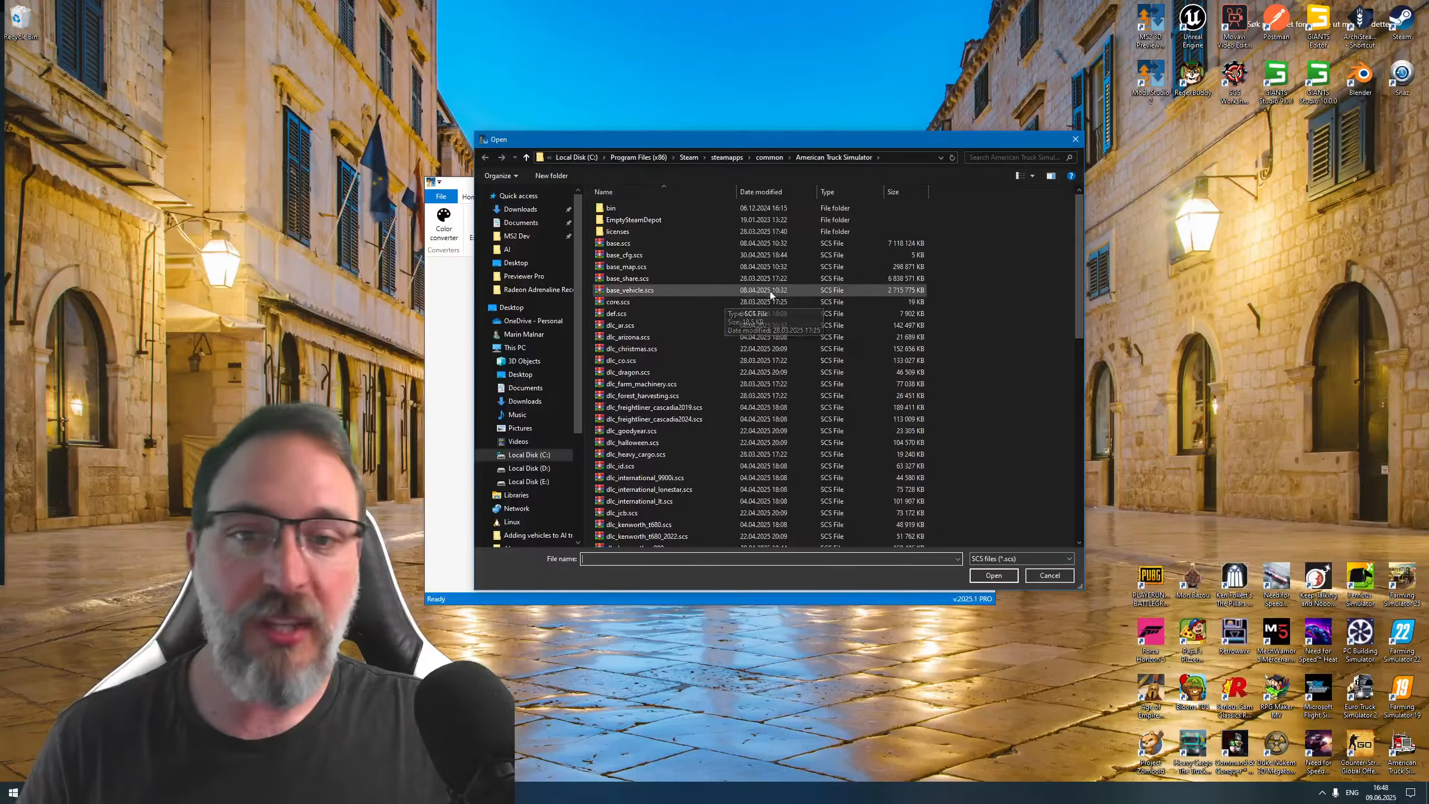
left_click(633, 250)
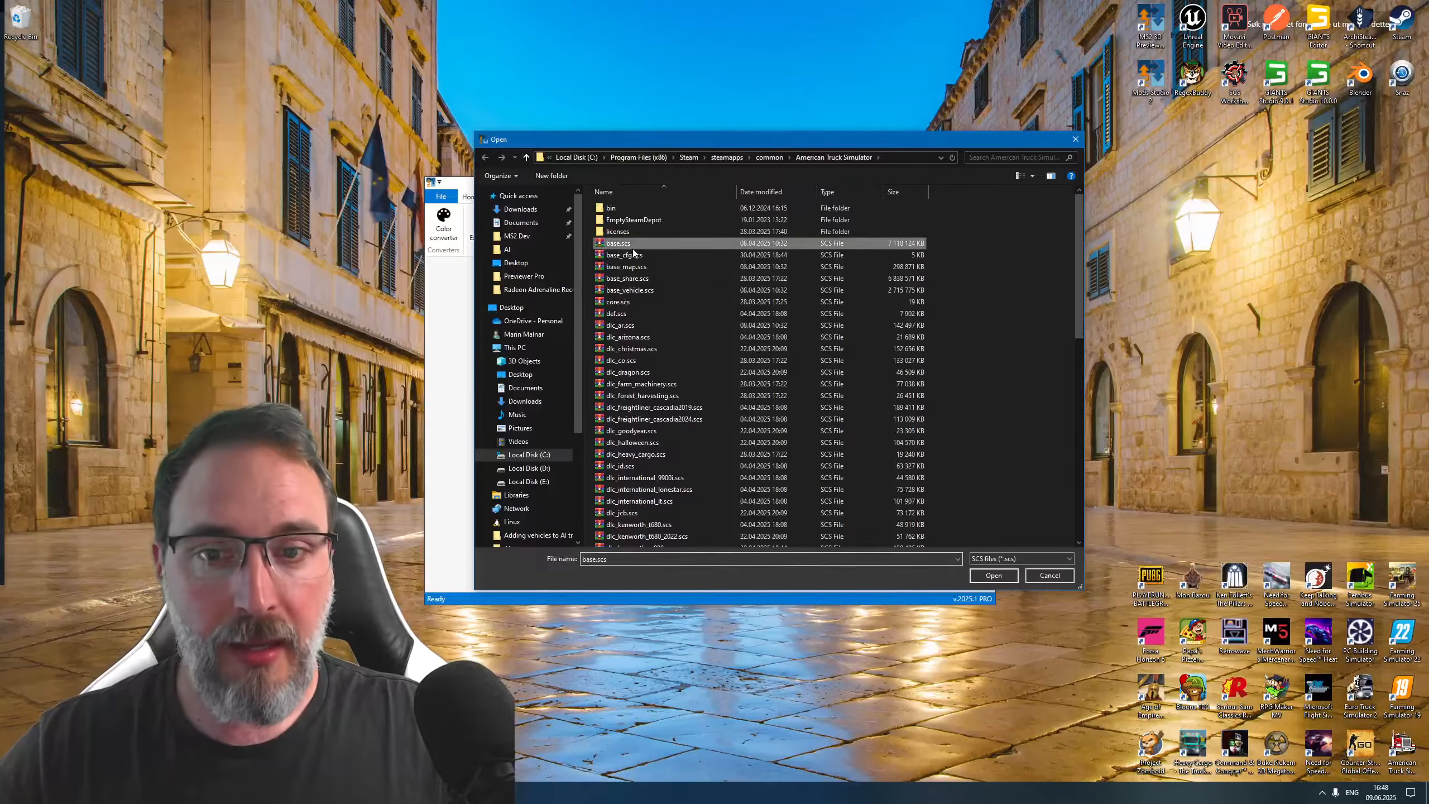
left_click(663, 279, "ctrl")
left_click(653, 293, "ctrl")
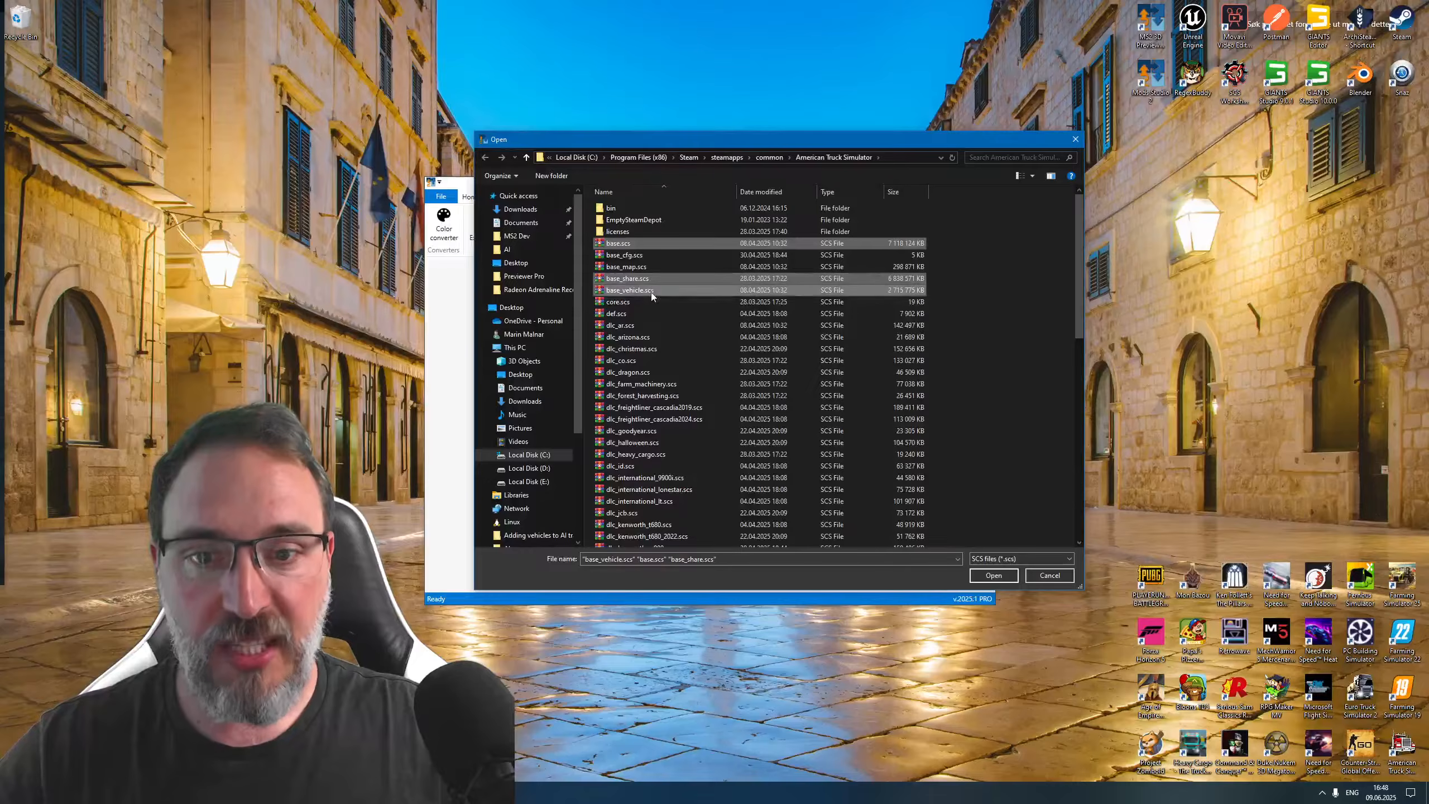
left_click(639, 315, "ctrl")
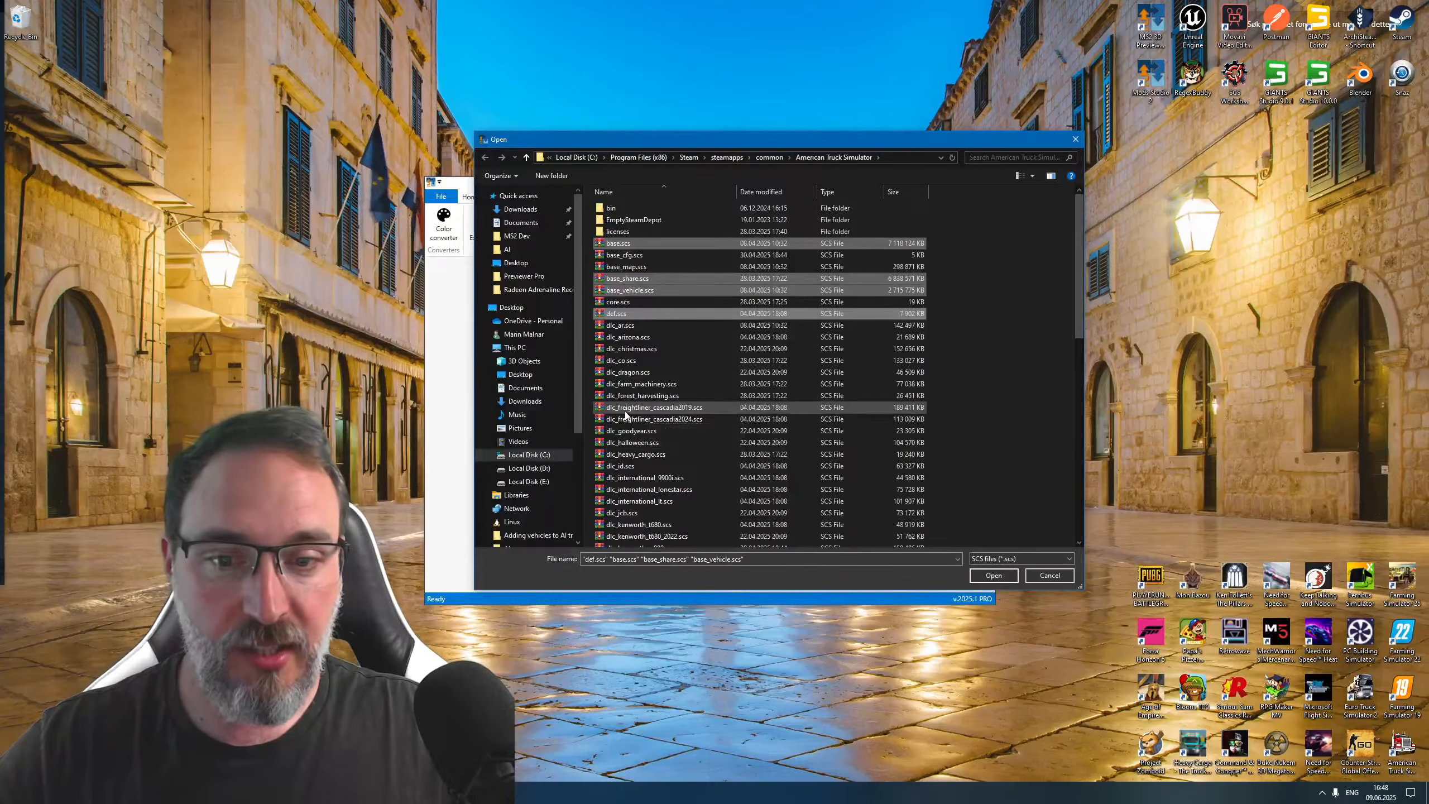
Step: Add the Freightliner Cascadia 2019 and 2024, Mack Anthem and Pinnacle, and Kenworth T680 and T680 2022 DLC archives, and load the selection into the extractor
left_click(678, 418, "ctrl")
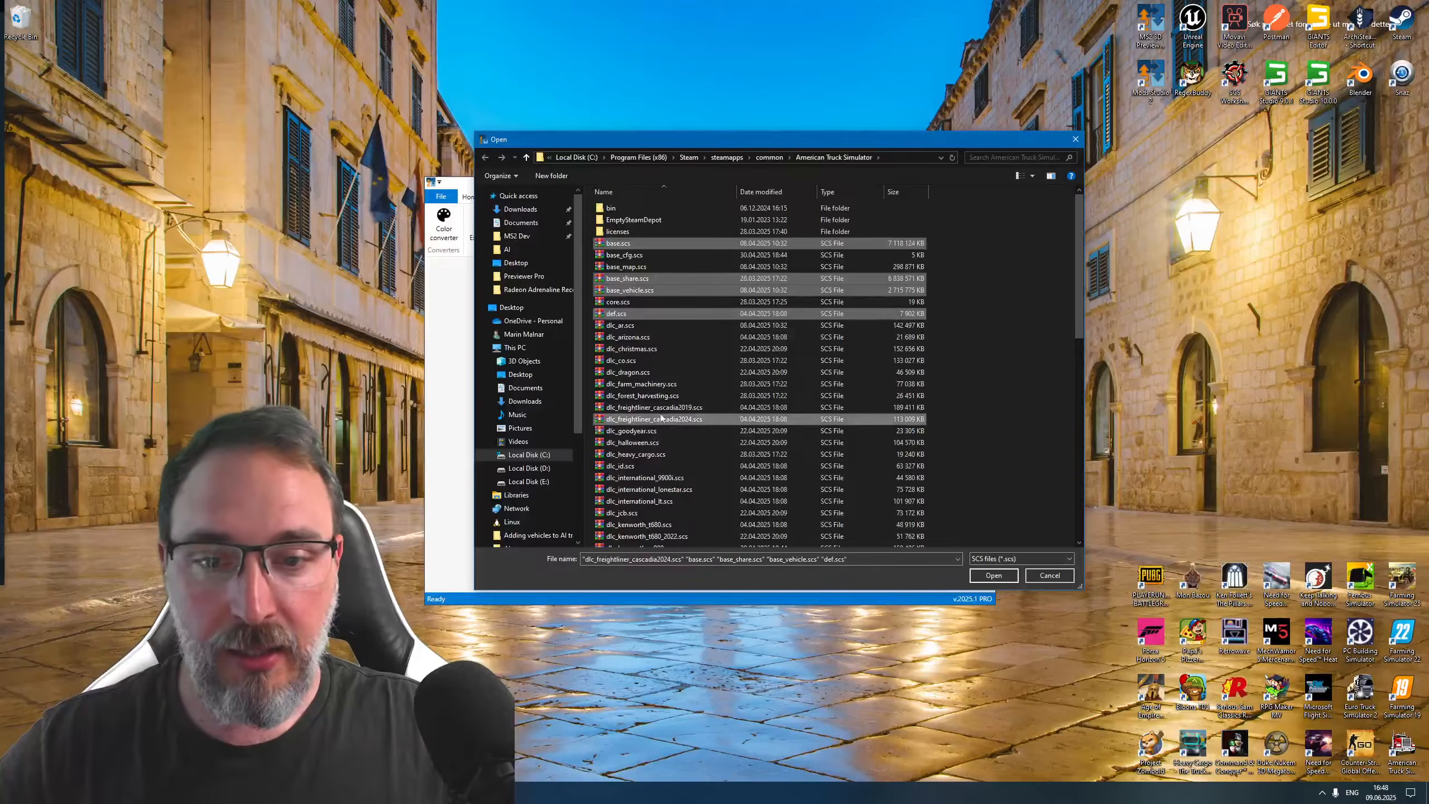
left_click(675, 407, "ctrl")
scroll(675, 402, "down", 7)
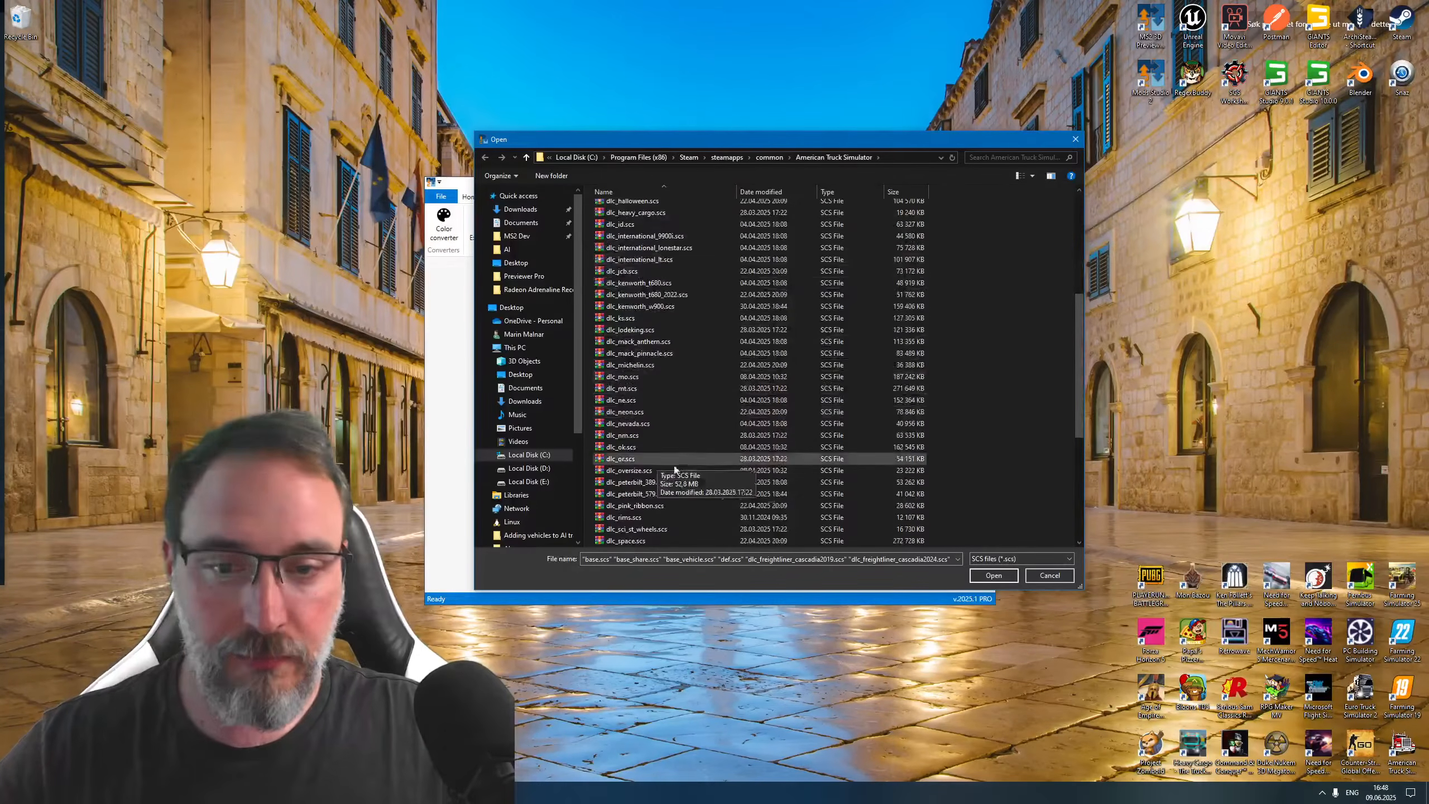
left_click(648, 355, "ctrl")
left_click(650, 343, "ctrl")
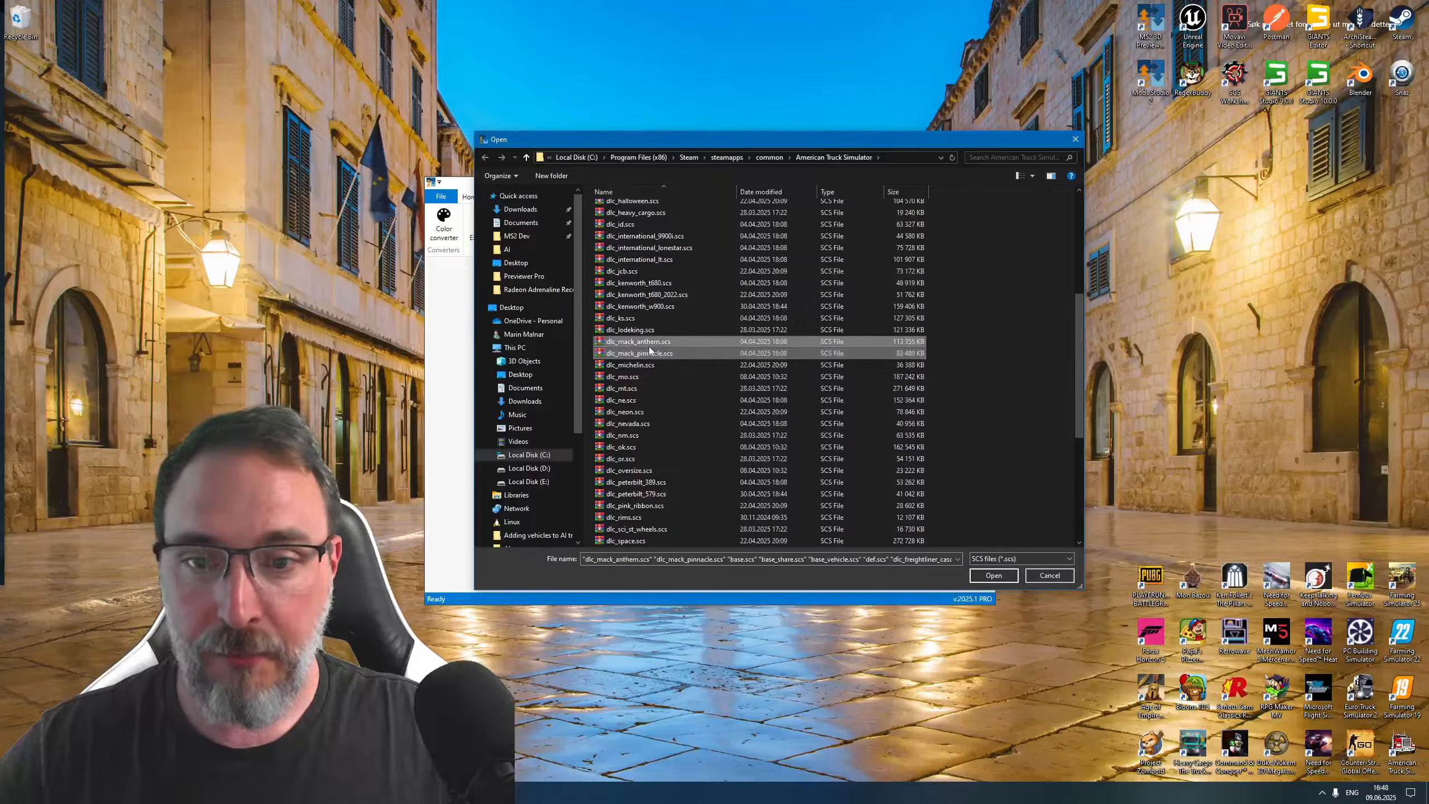
left_click(653, 283, "ctrl")
left_click(656, 294, "ctrl")
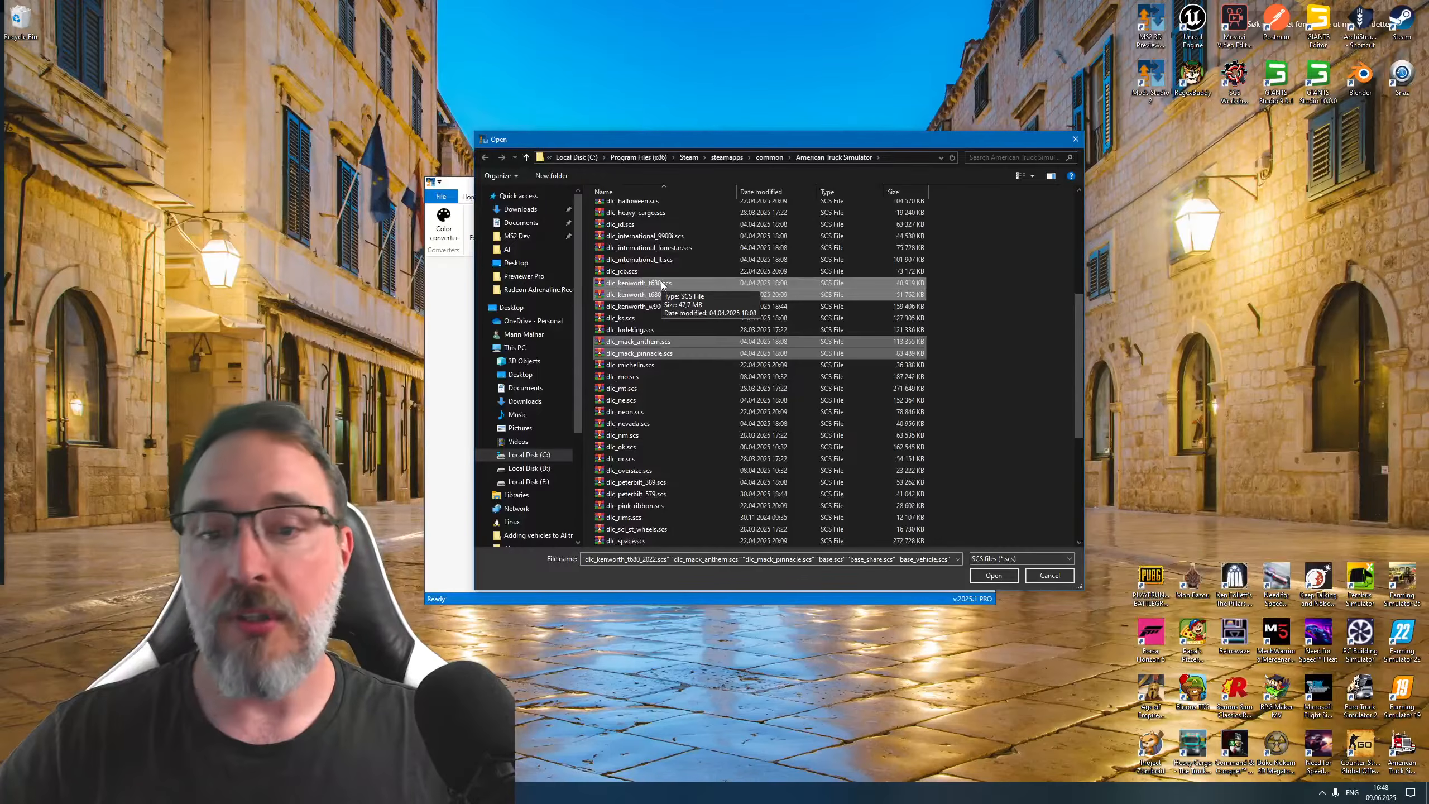
left_click(994, 575)
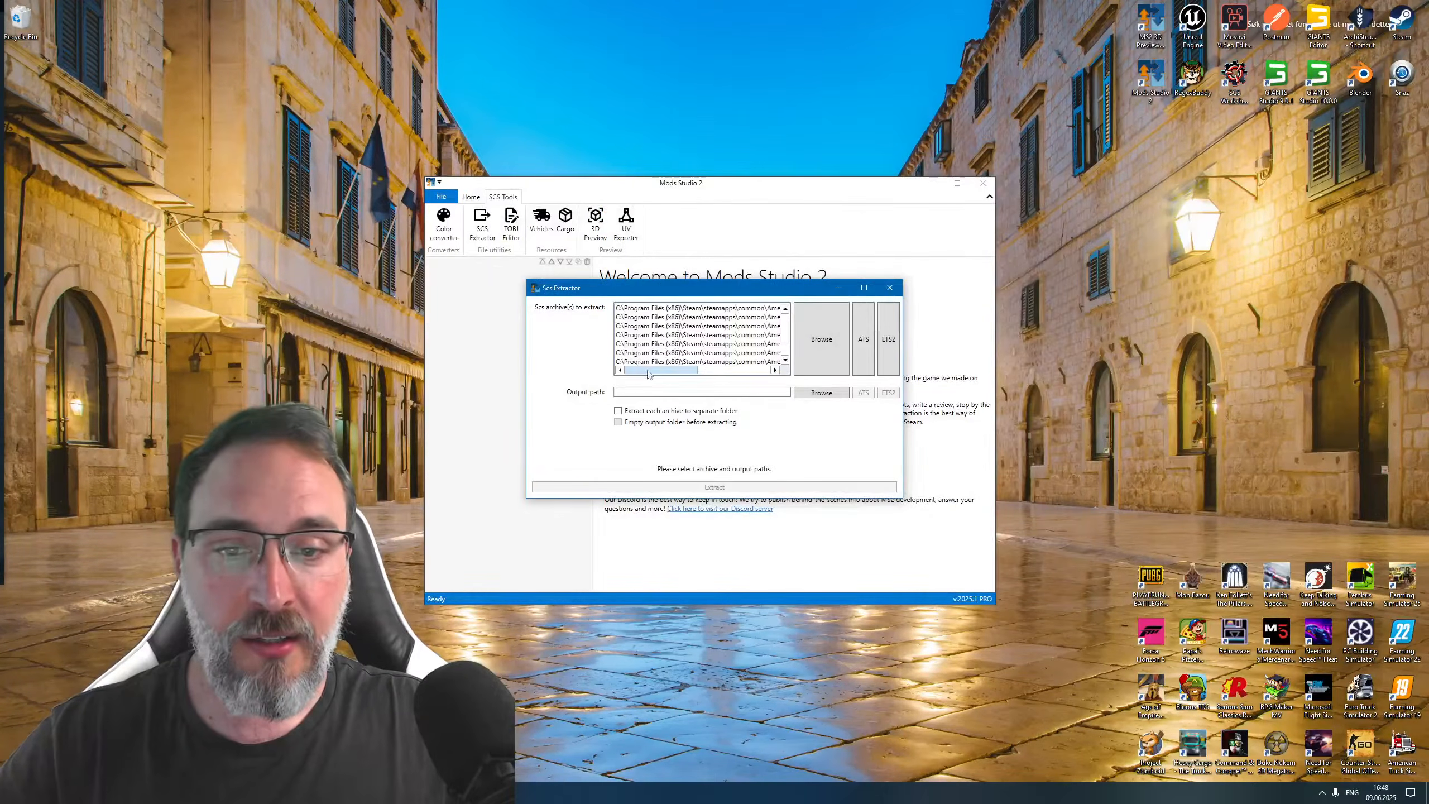
left_click_drag(651, 370, 762, 372)
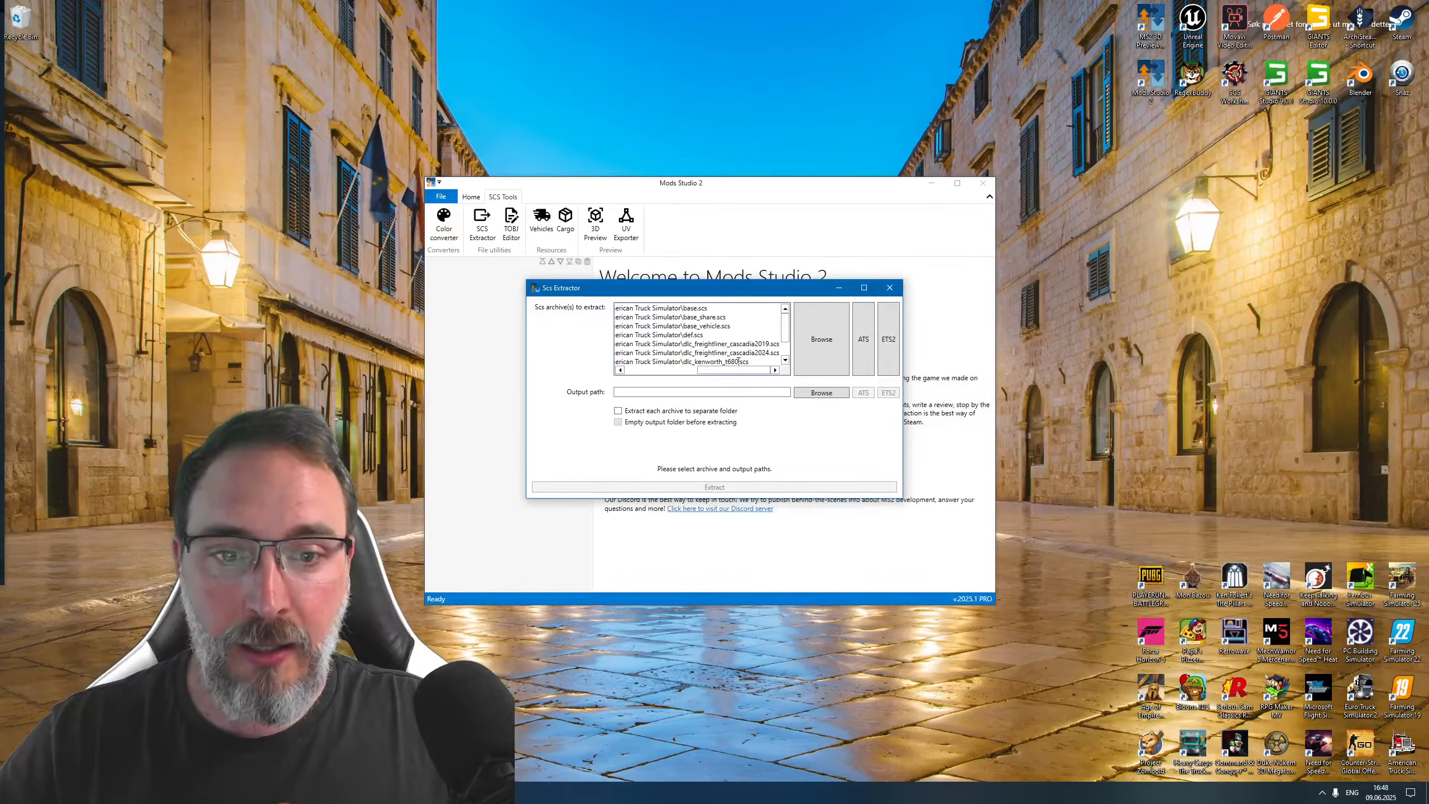
Step: Set the extractor's output path to E:\SCS EXTRACTS\ATS and enable emptying the output folder before extracting, accepting the file deletion
left_click(806, 393)
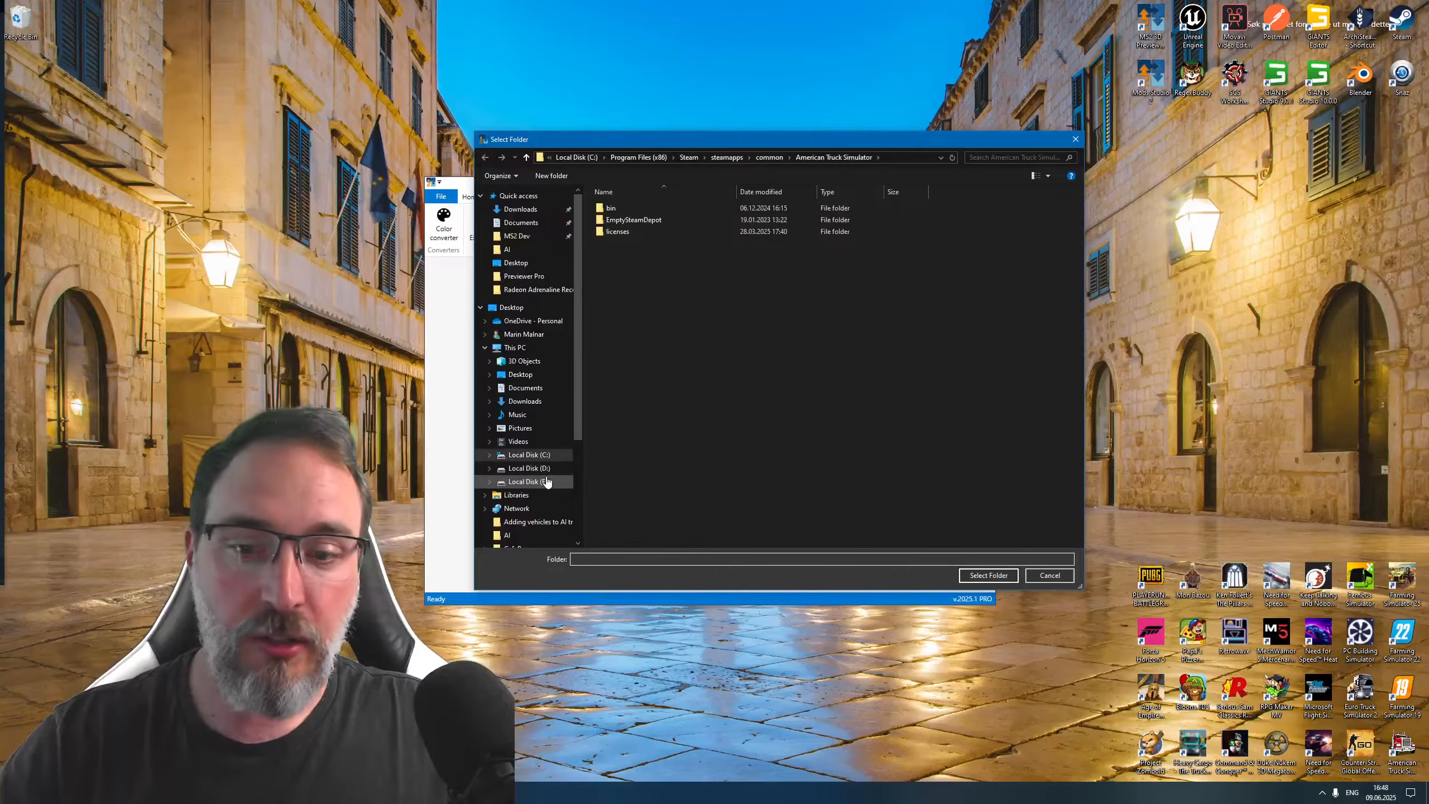
left_click(528, 481)
double_click(812, 225)
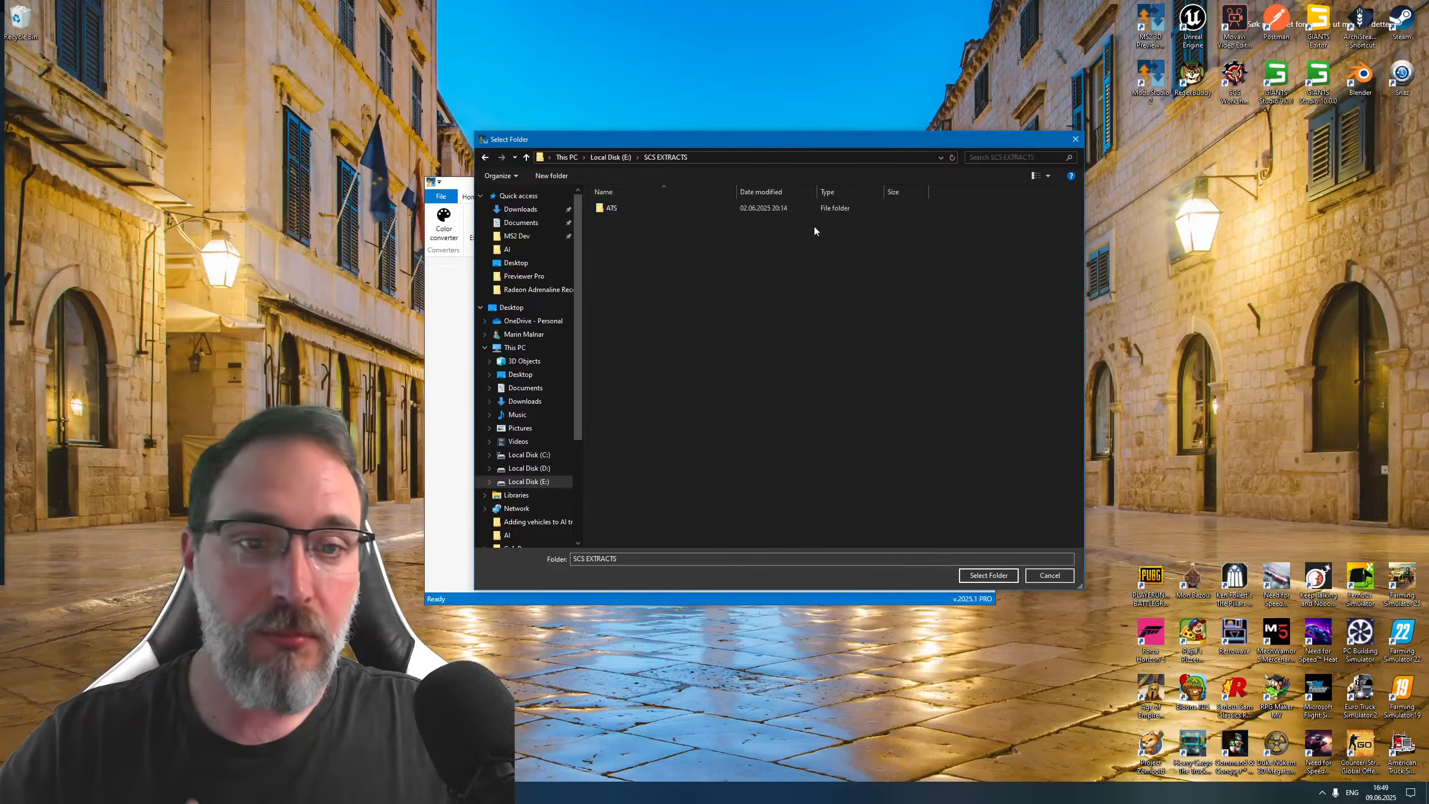
double_click(612, 207)
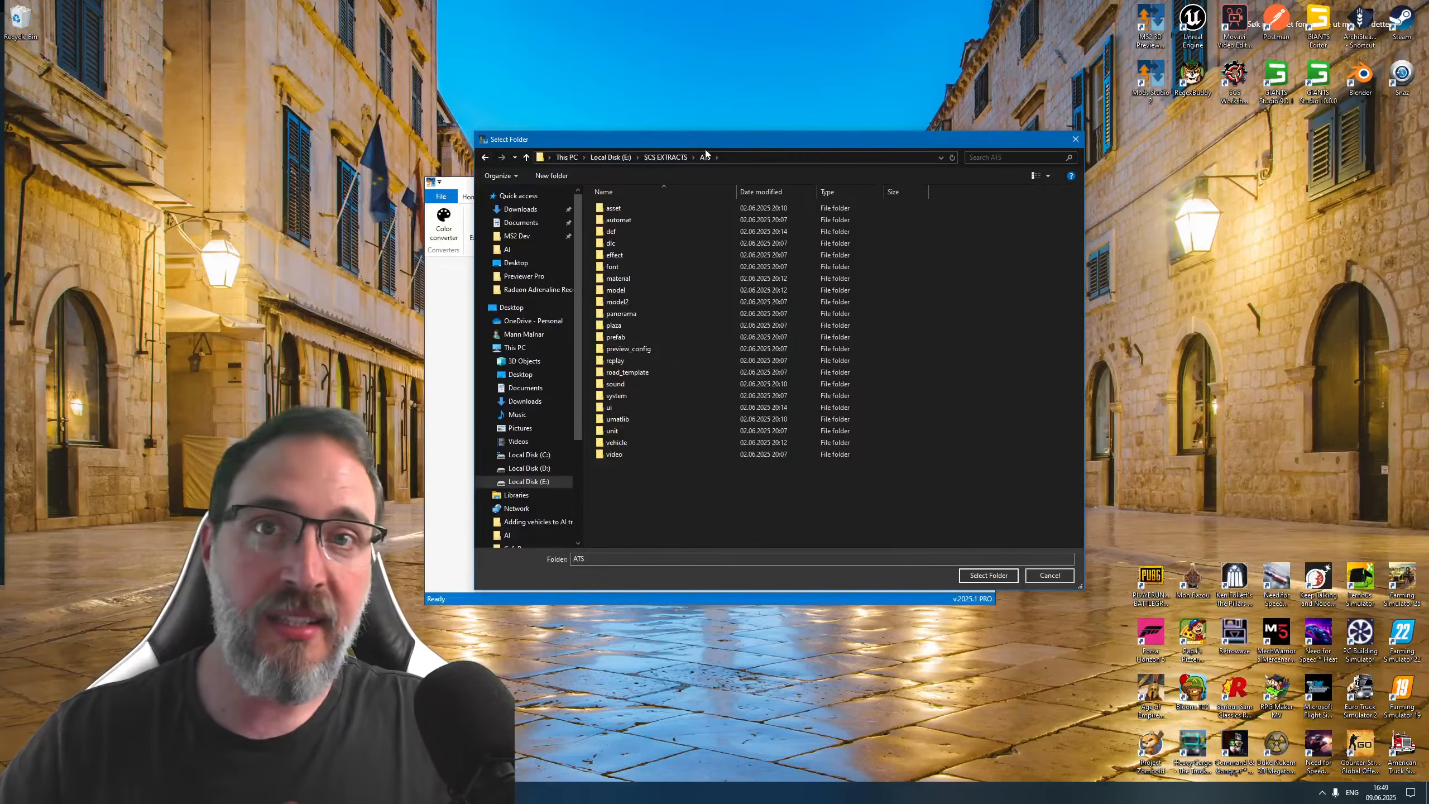
left_click(989, 575)
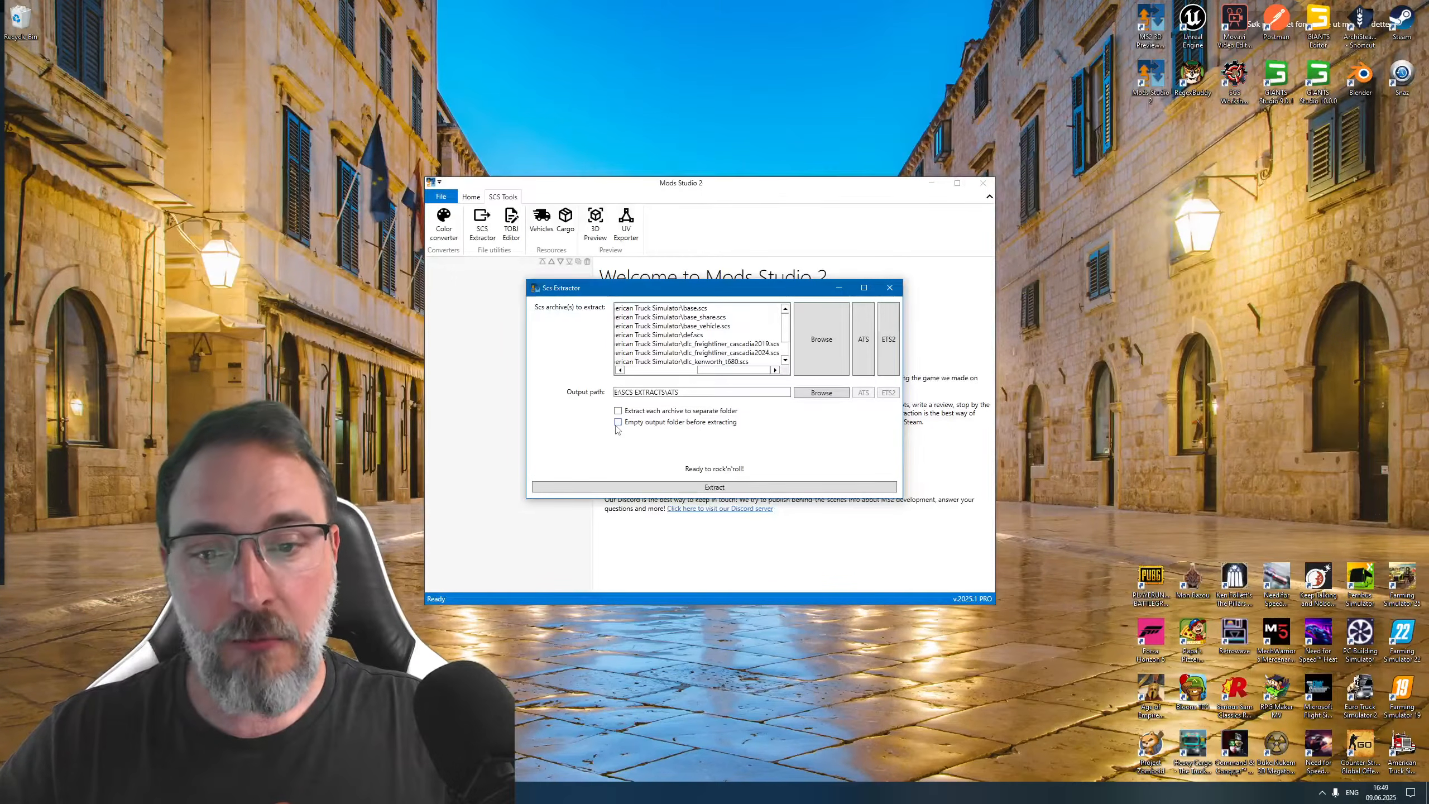
left_click(659, 428)
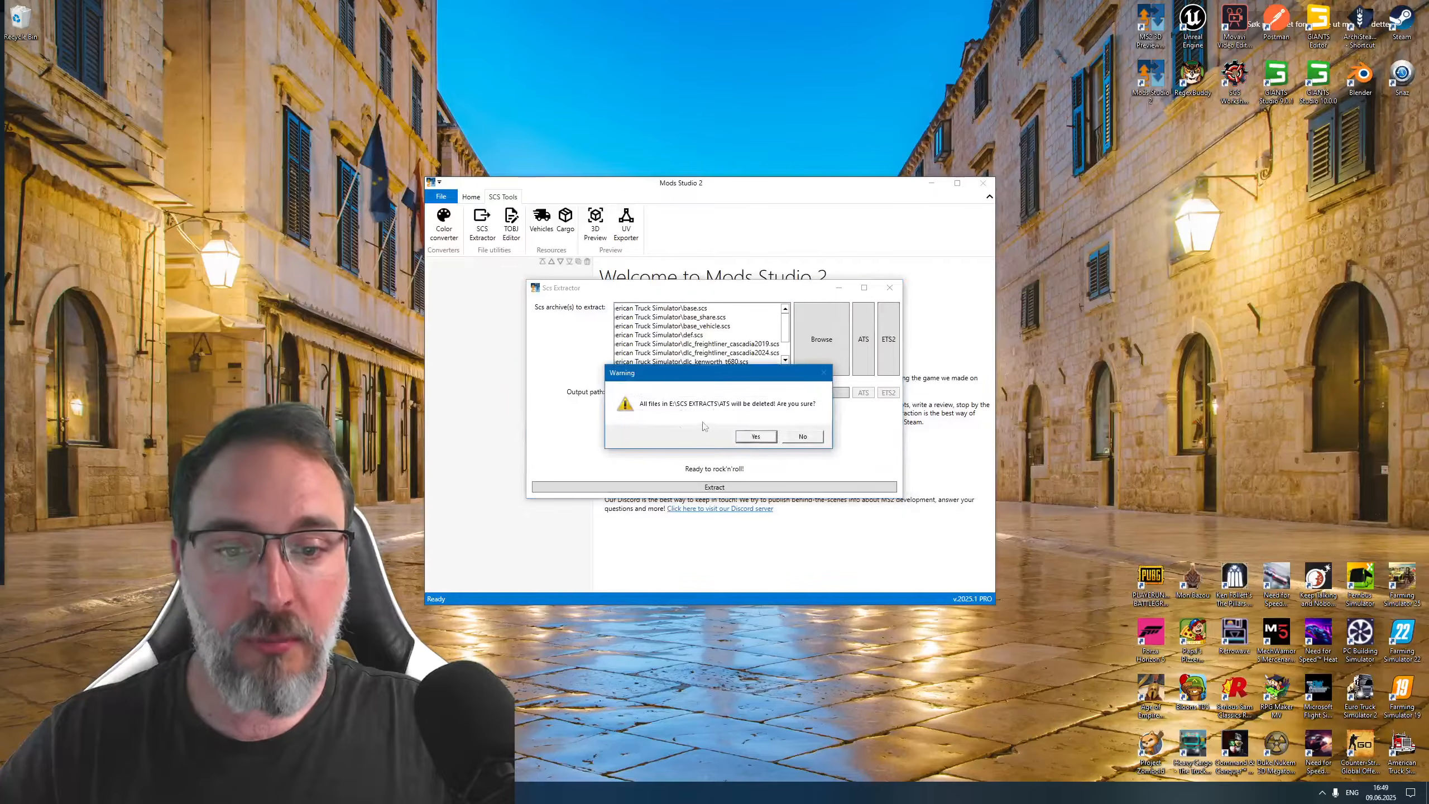
left_click(754, 441)
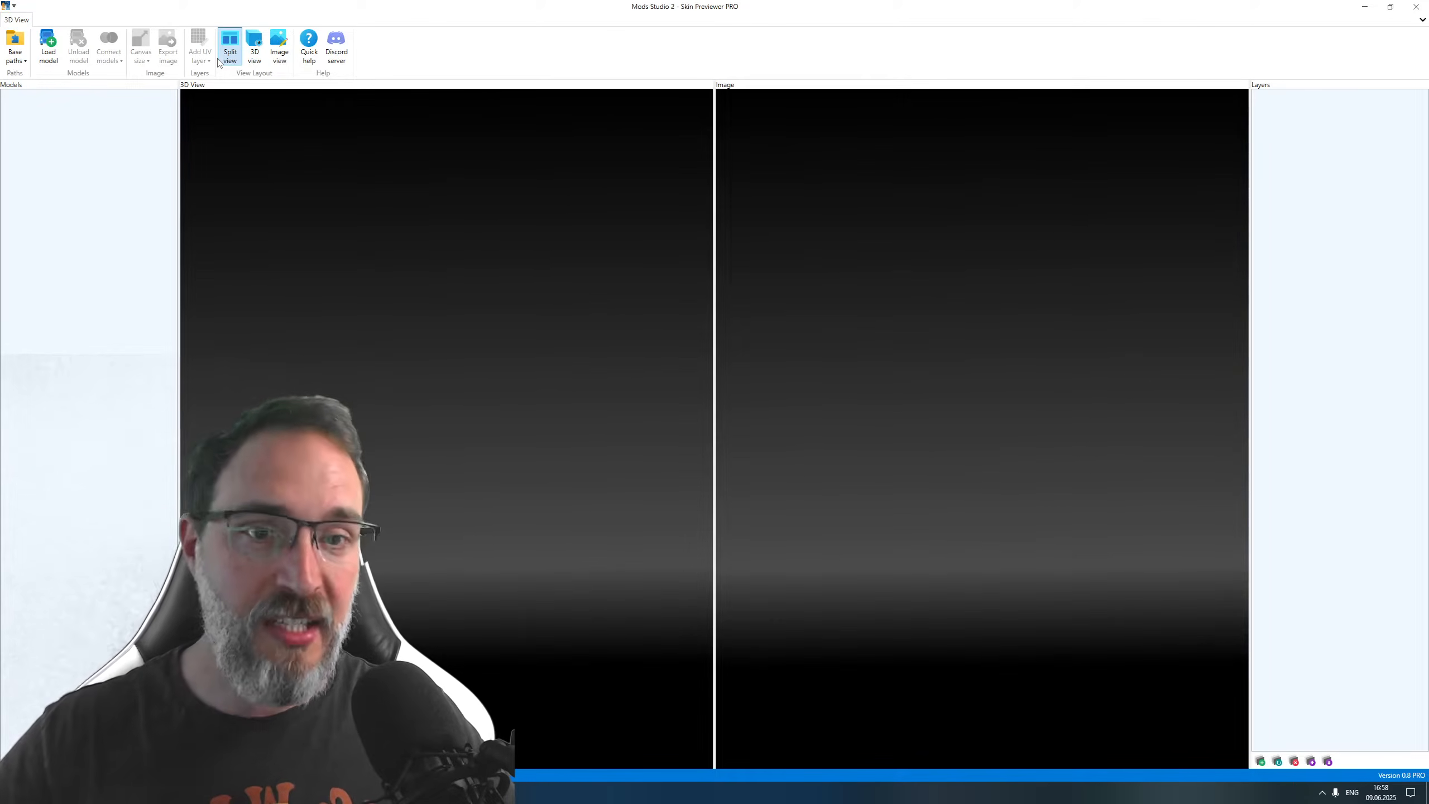
Step: Compare the 3D-only and image-only layouts of the Skin Previewer, then return to the split layout
left_click(258, 58)
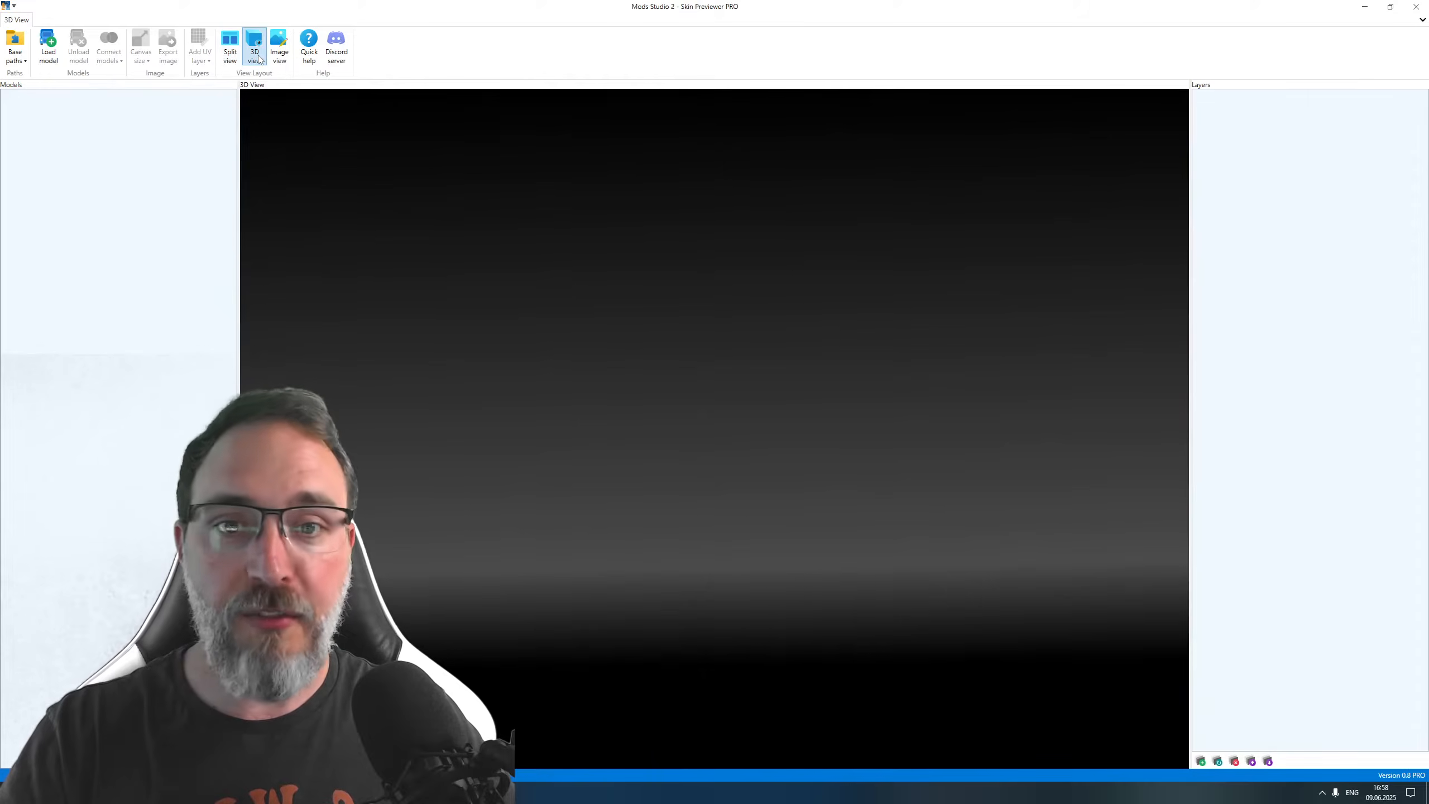
left_click(279, 49)
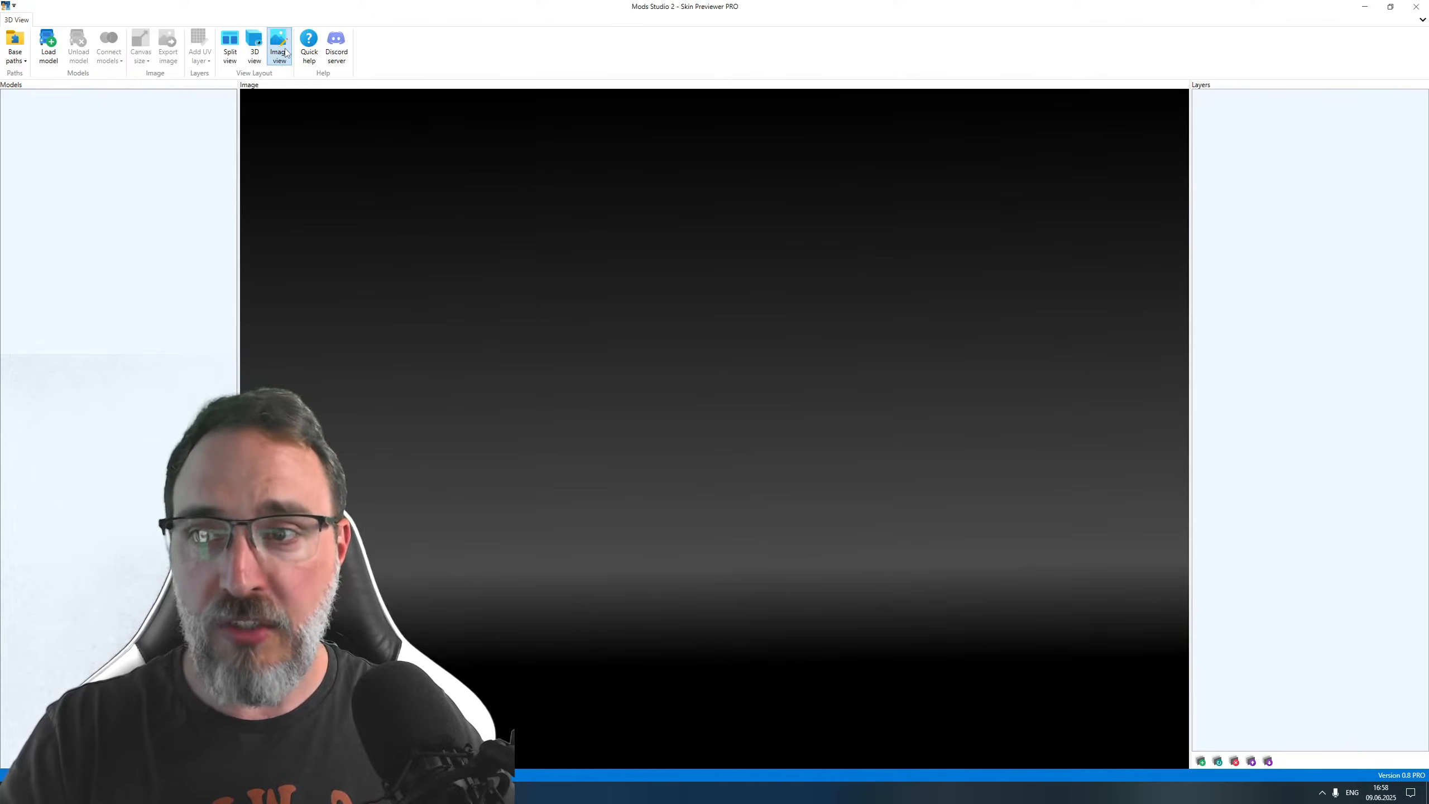
left_click(230, 63)
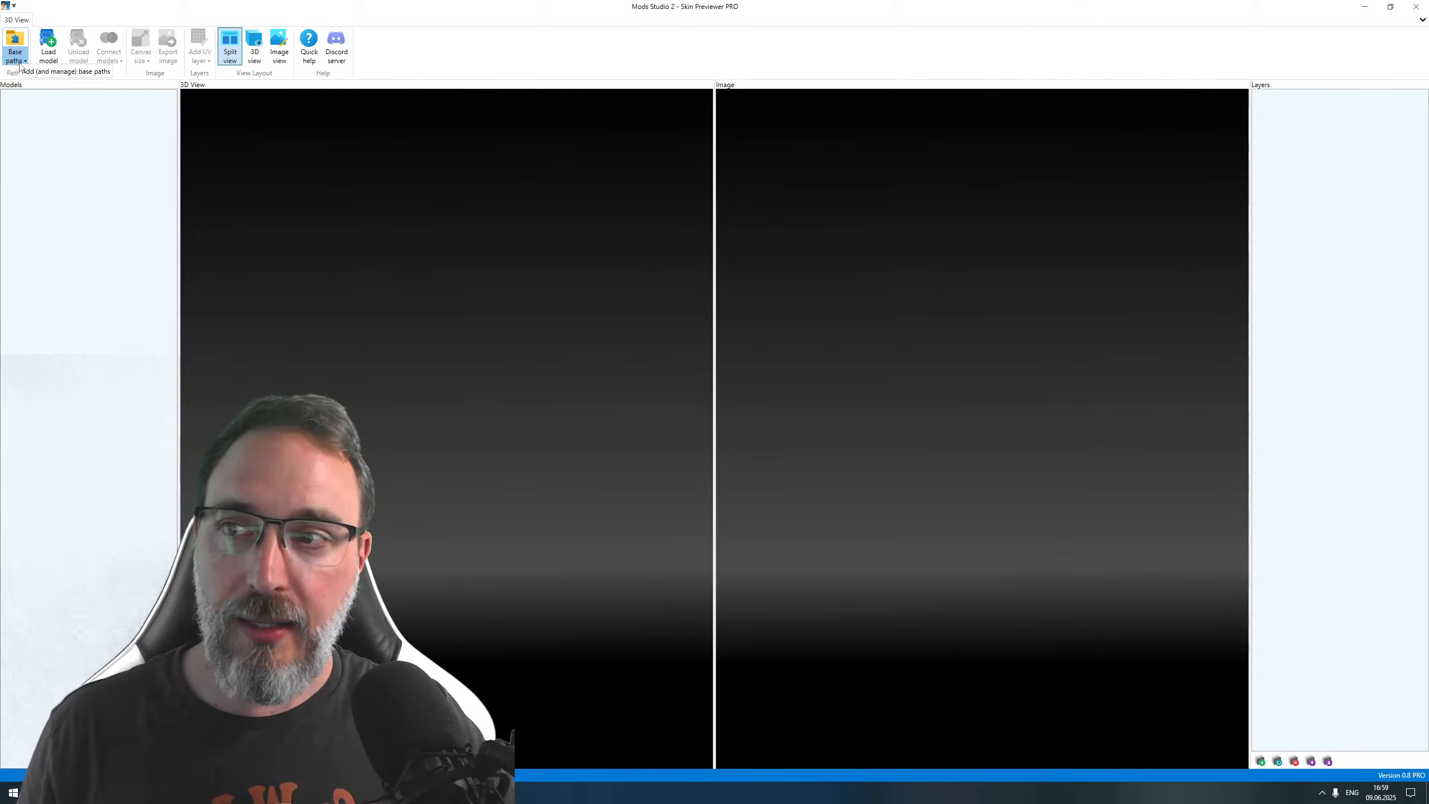
Step: Unload the E:\SCS EXTRACTS\ATS base path and load the recently used D:\SCS Extracts\PREVIEWER PRO TEST path instead
left_click(19, 65)
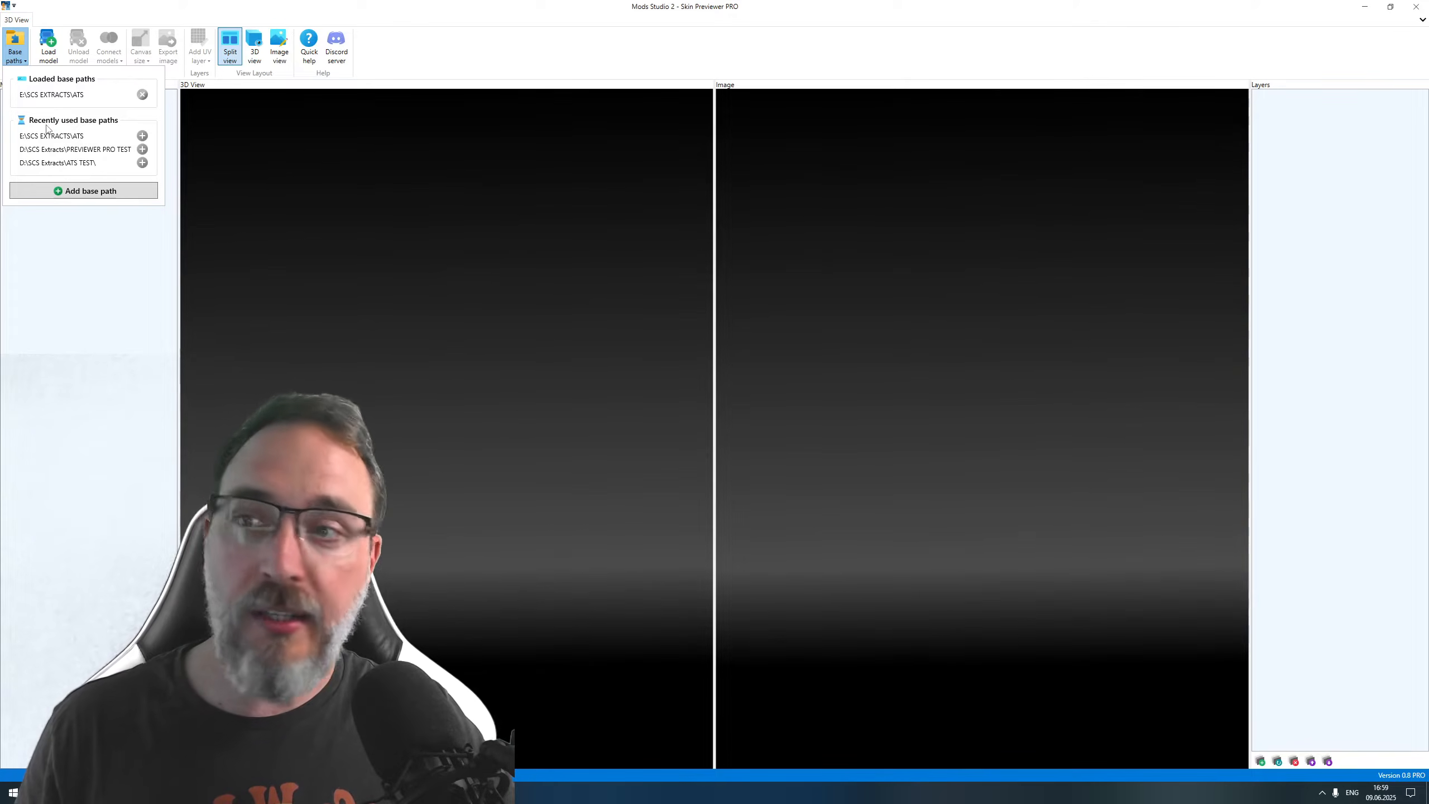
left_click(142, 94)
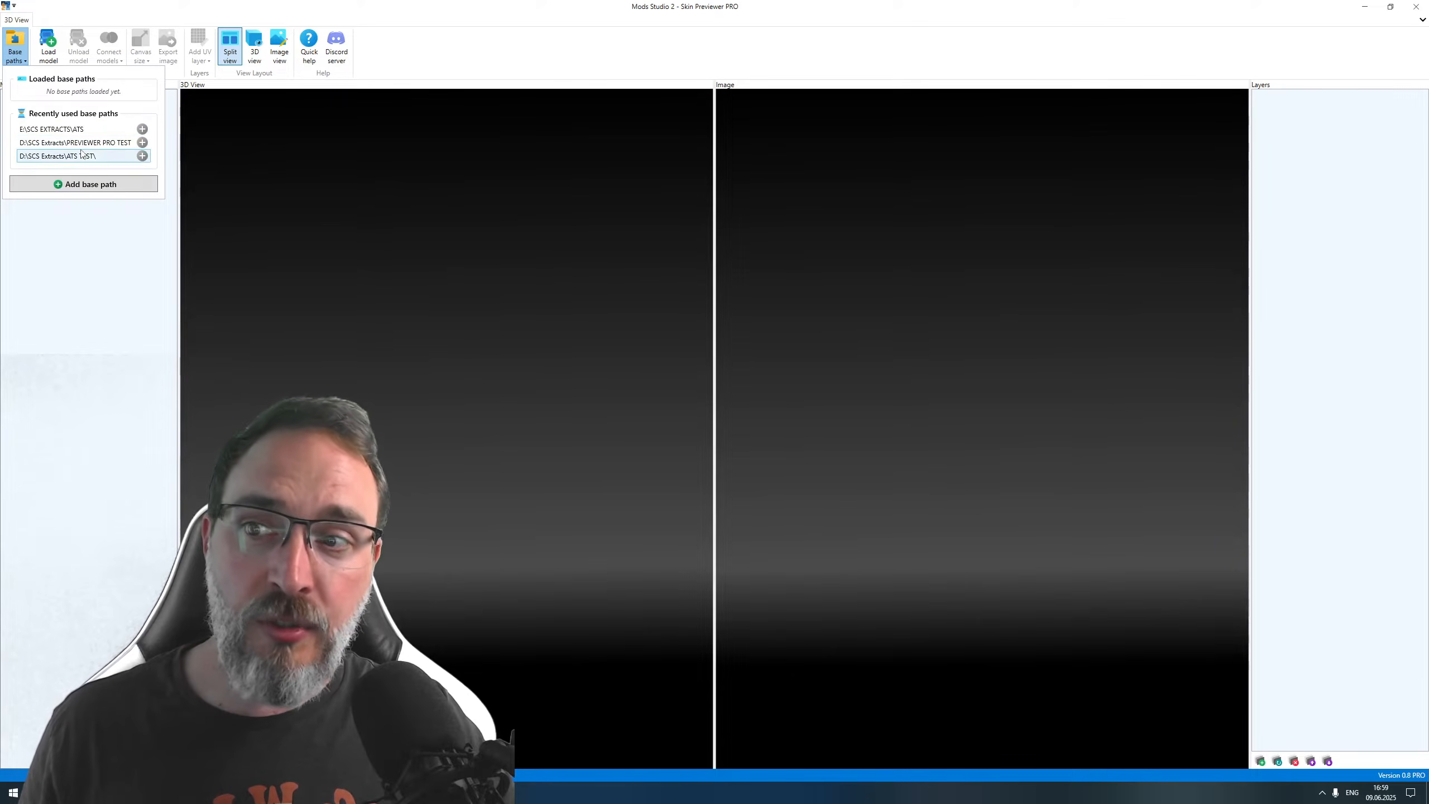
left_click(142, 144)
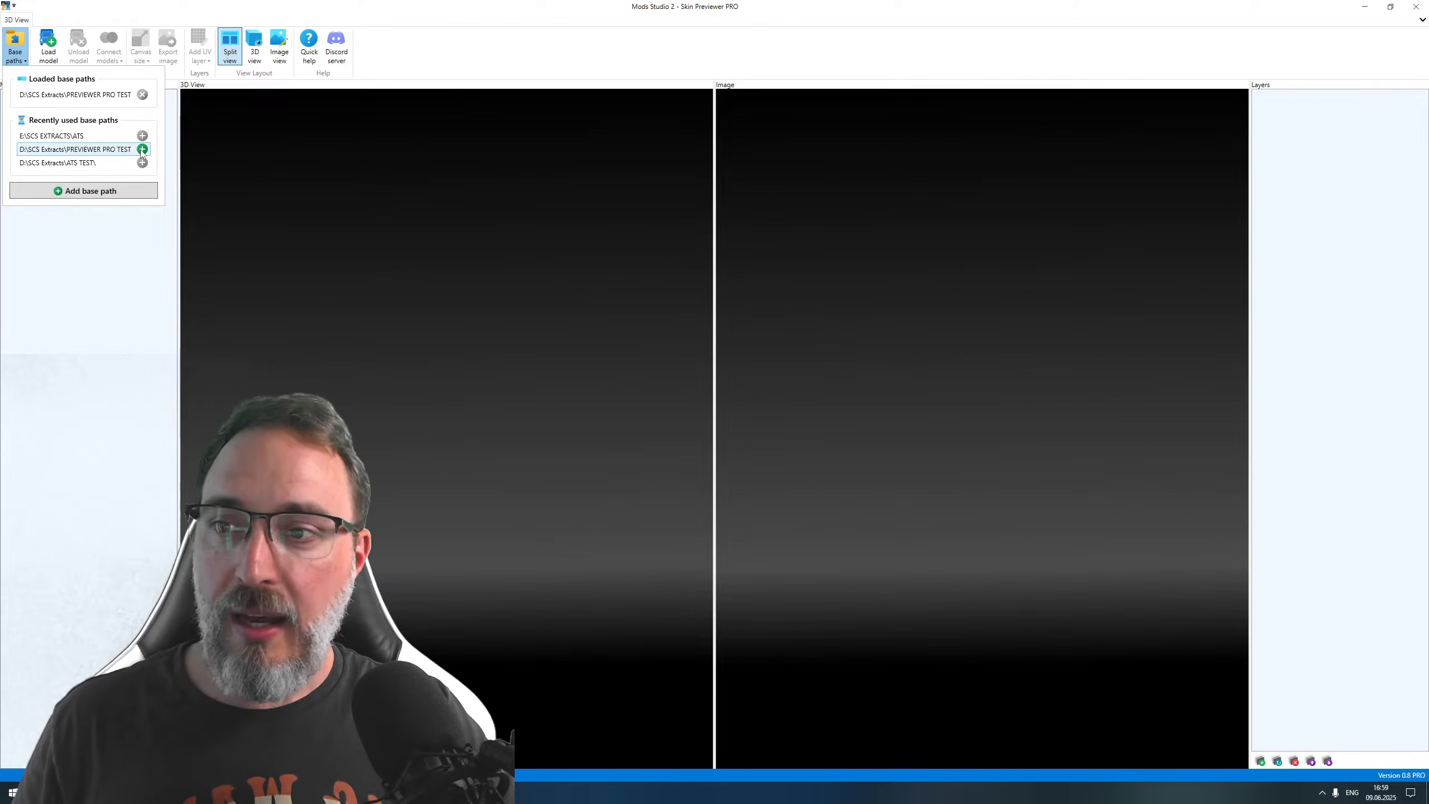
left_click(423, 54)
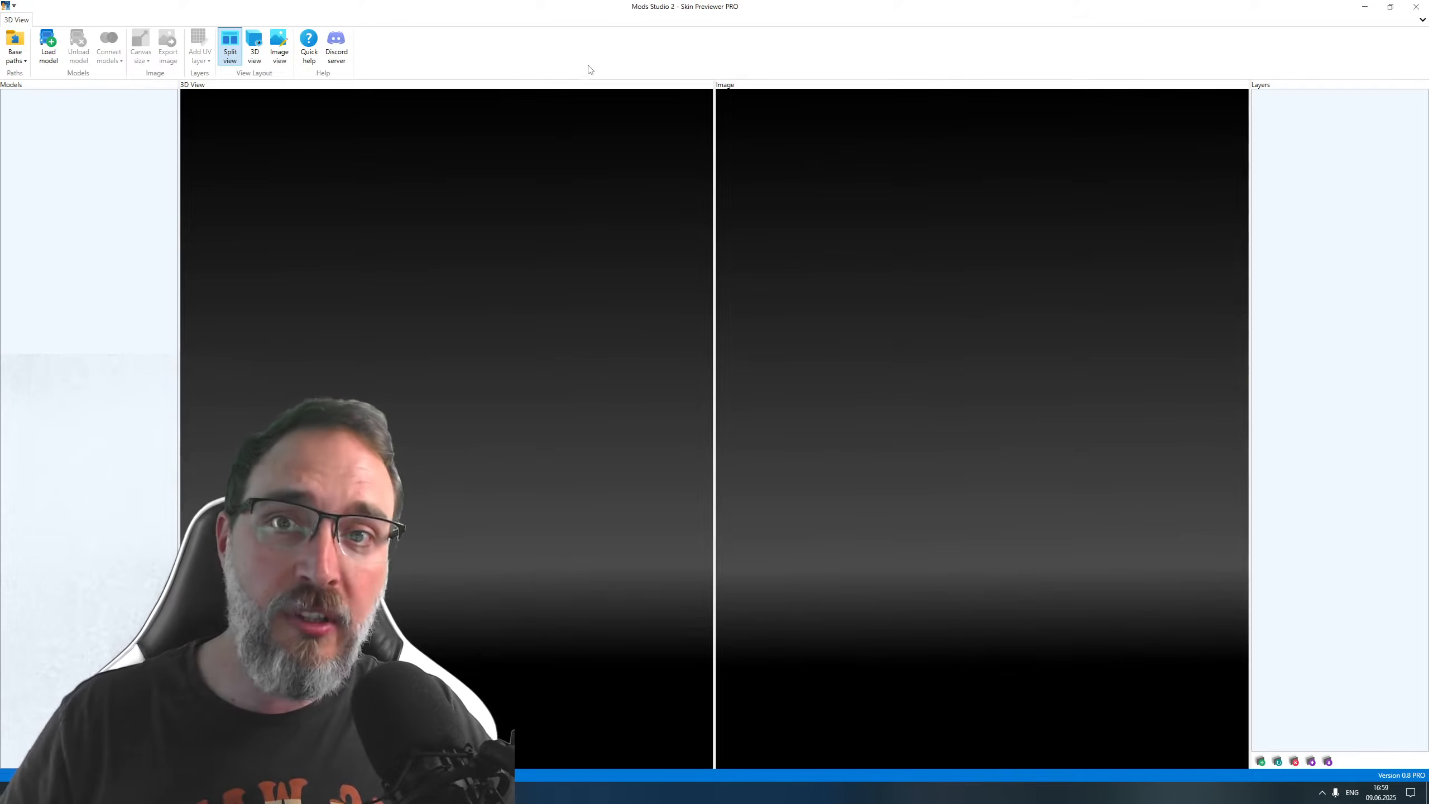
Step: Browse the loadable trucks, check the additional information of a DAF XF 105 4x2, and load the pinned Volvo FH5 2021 4x2
left_click(52, 57)
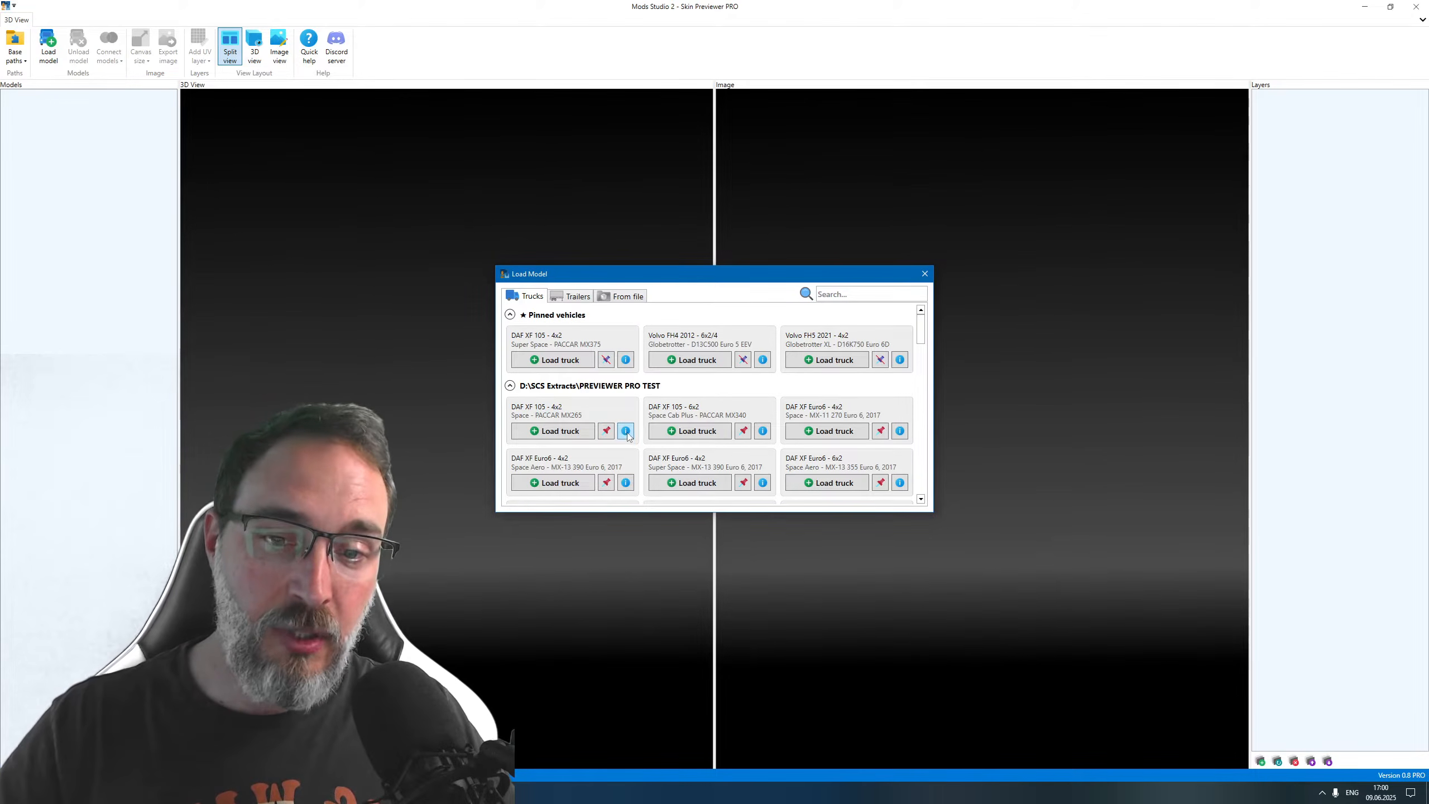
mouse_move(628, 437)
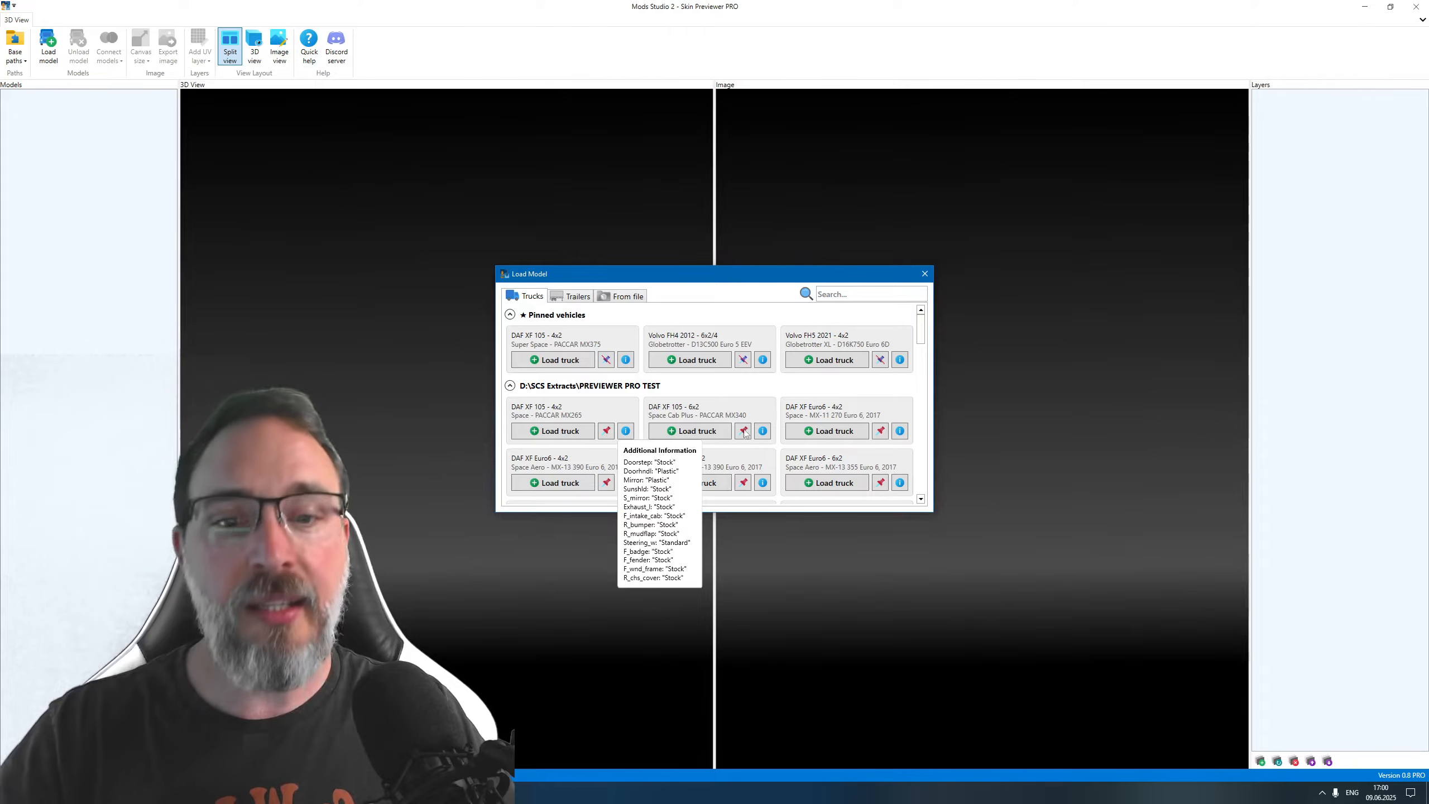
left_click(762, 389)
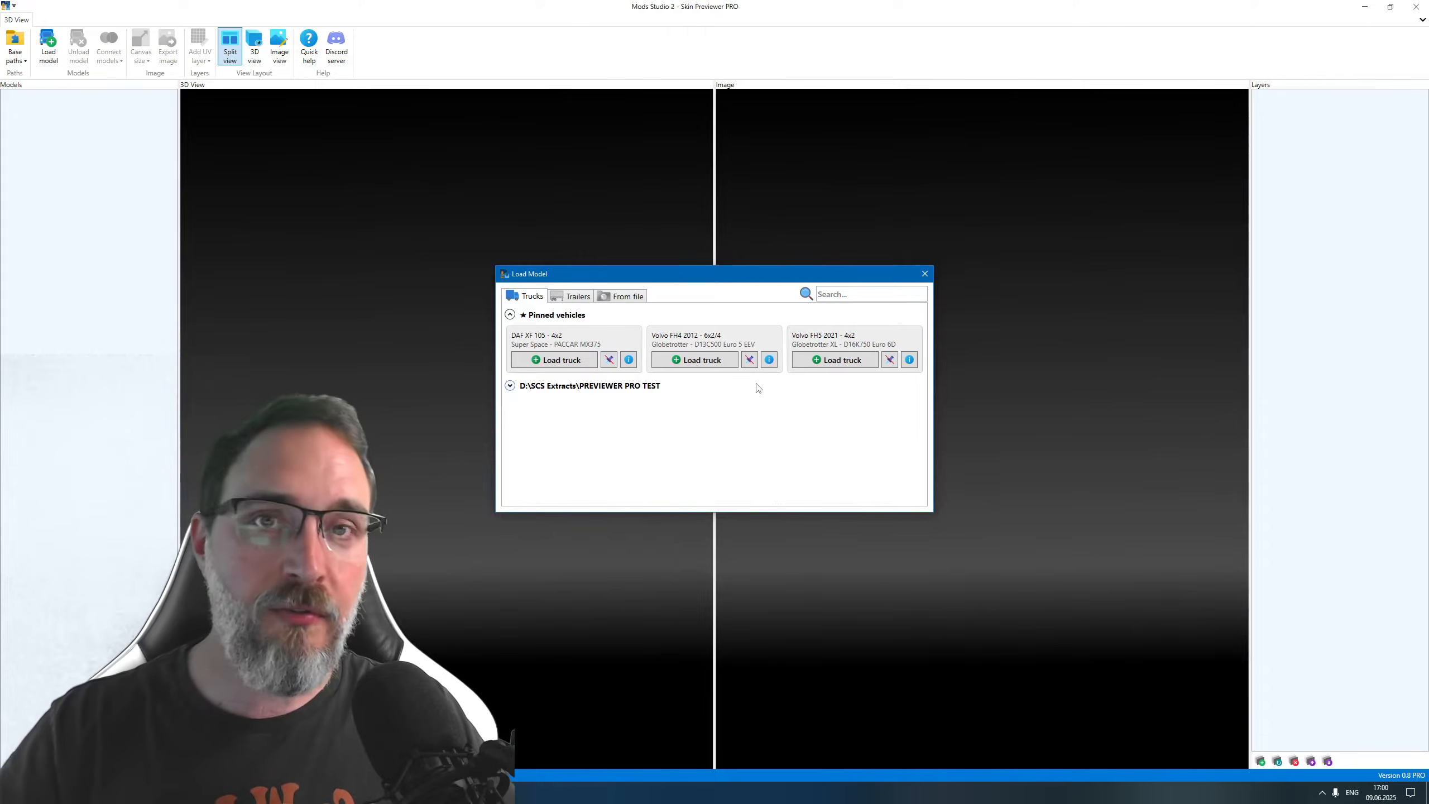
left_click(647, 388)
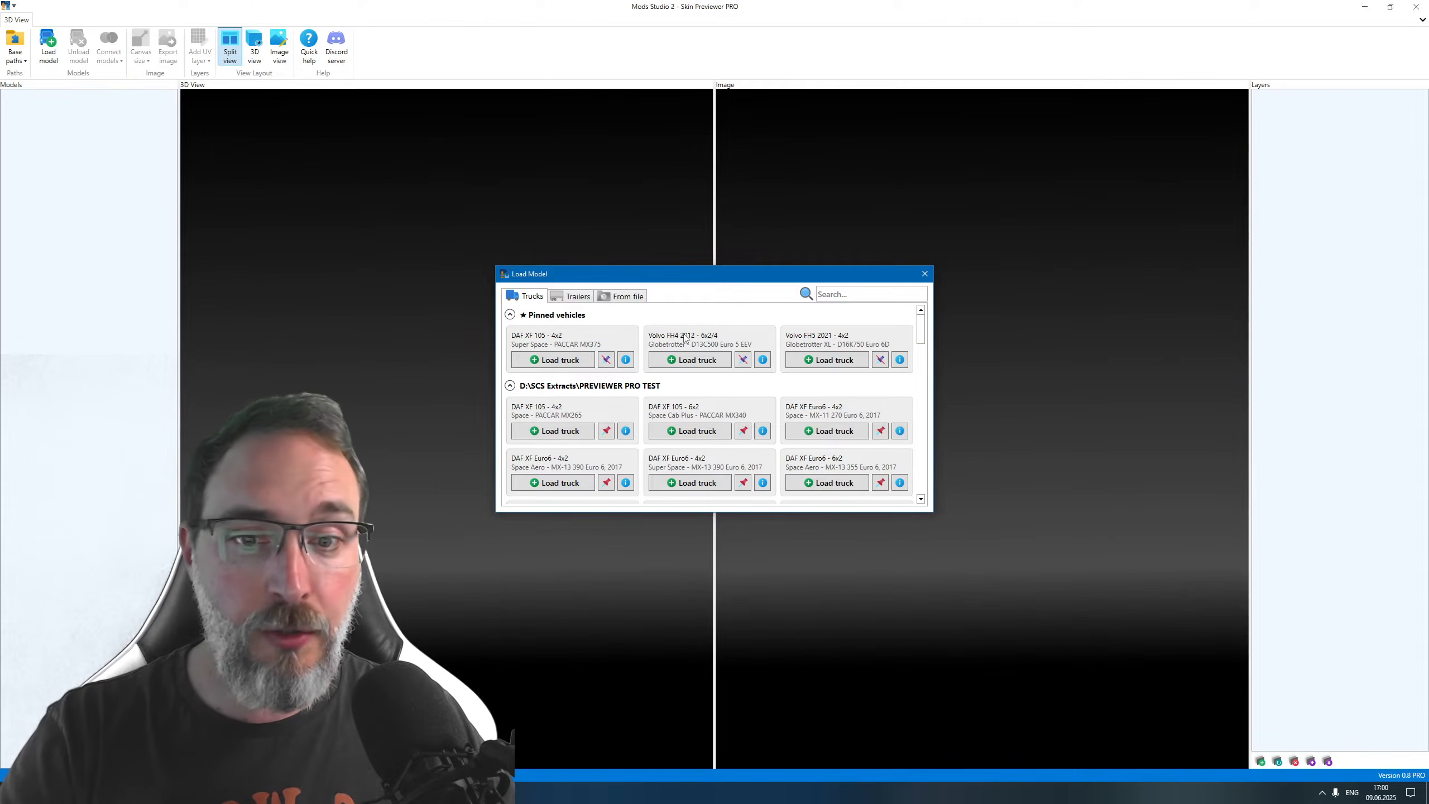
left_click(822, 361)
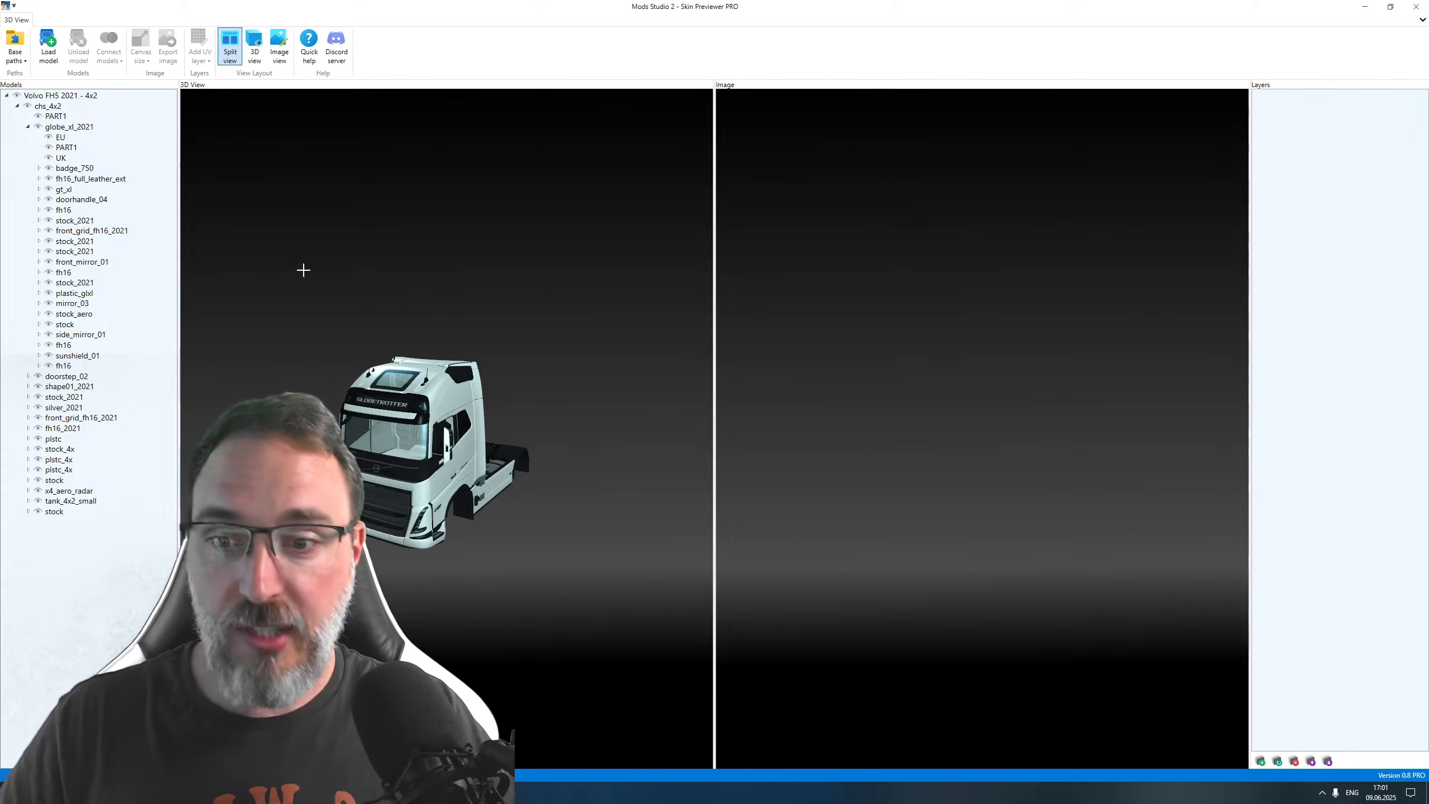
Step: Show only the 3D view and examine the Volvo truck from both sides and the front
left_click_drag(447, 429, 596, 412)
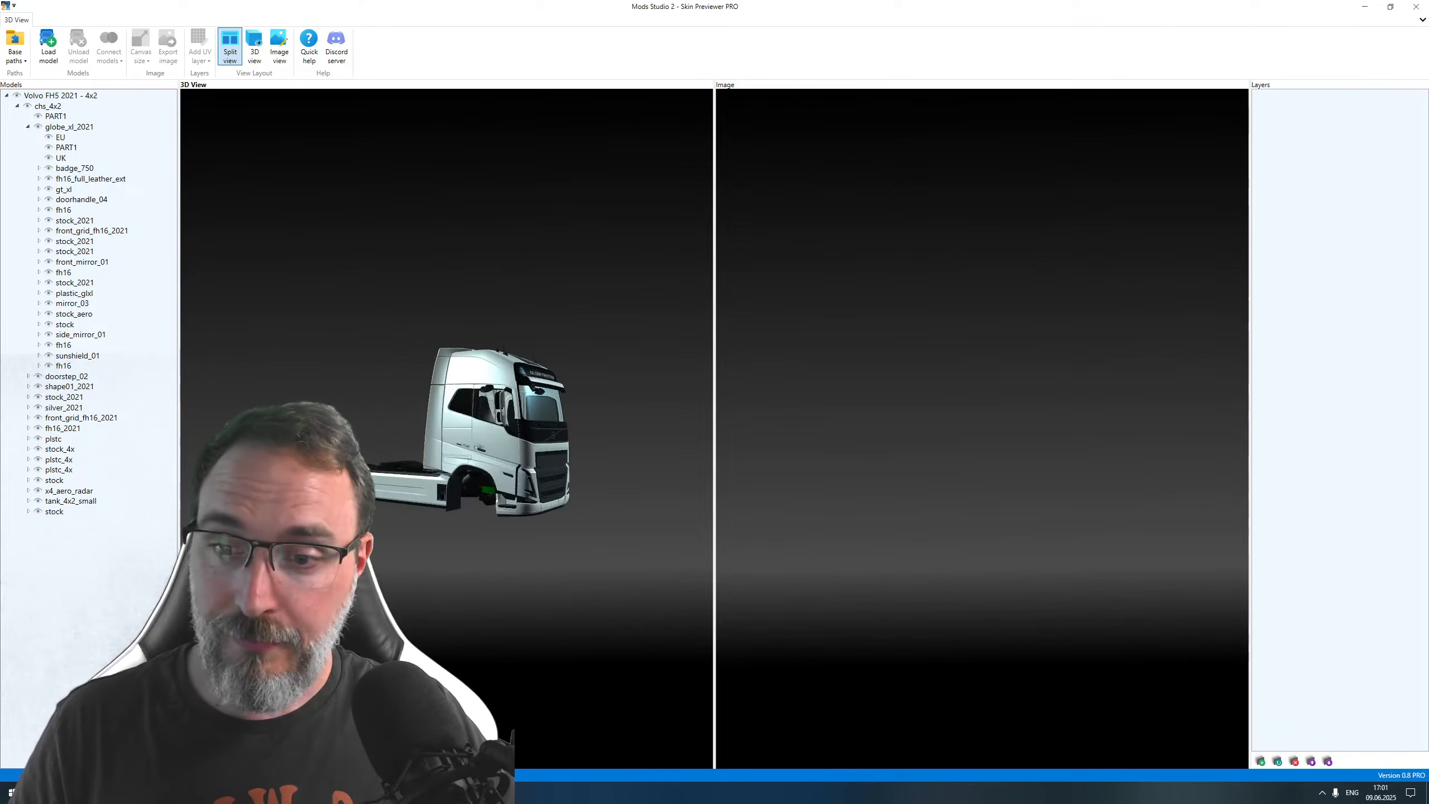
left_click(254, 46)
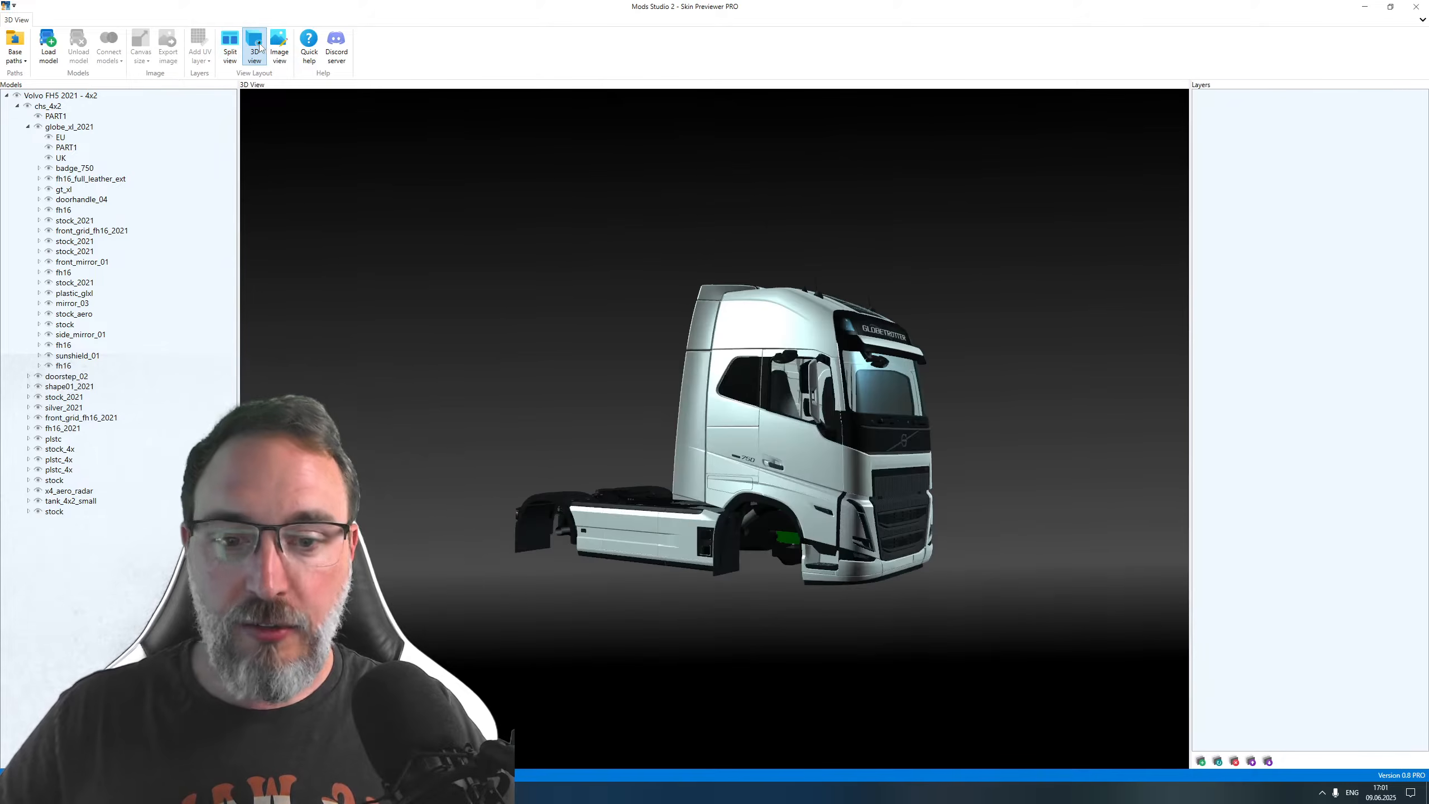
scroll(910, 504, "up", 3)
scroll(910, 504, "up", 5)
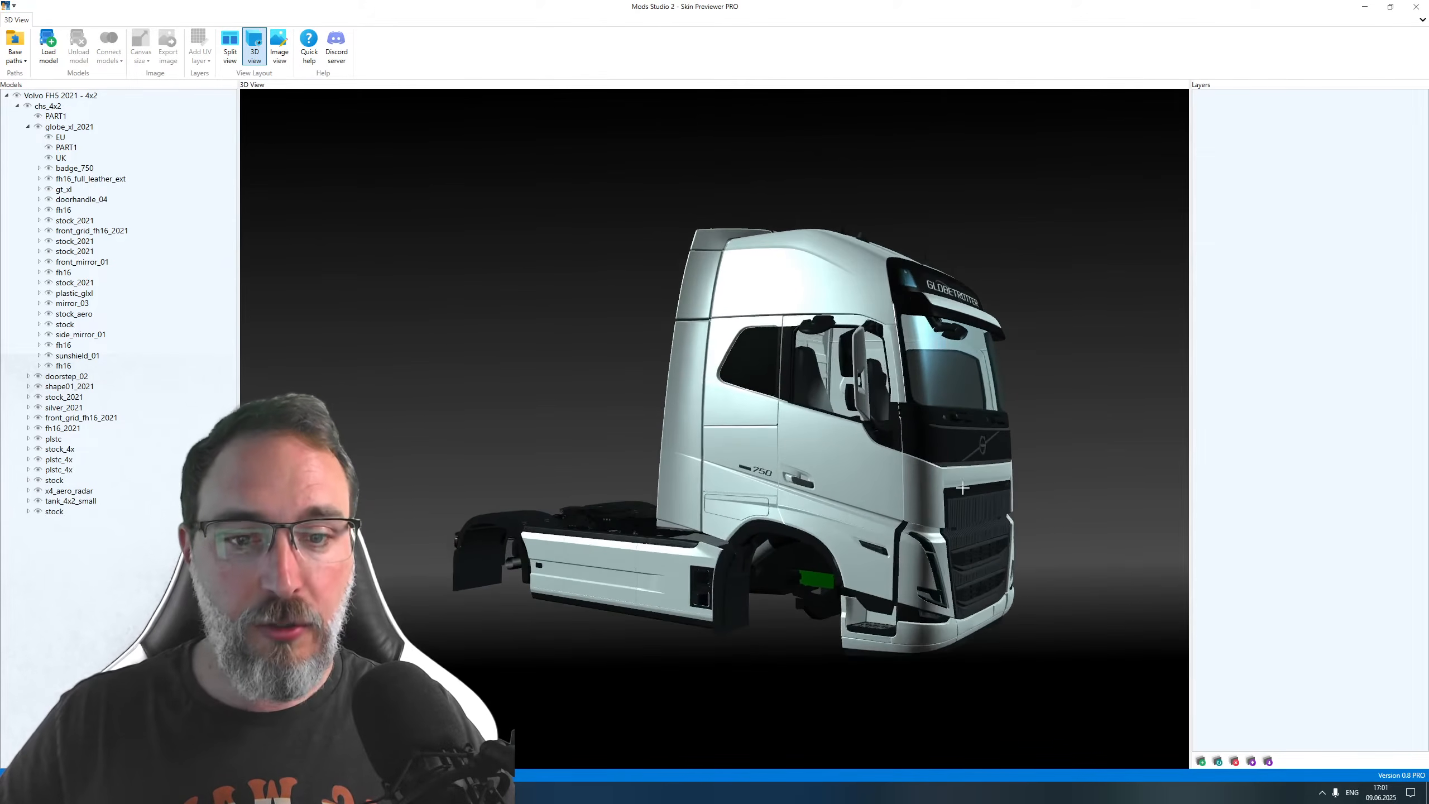
left_click_drag(911, 504, 1046, 516)
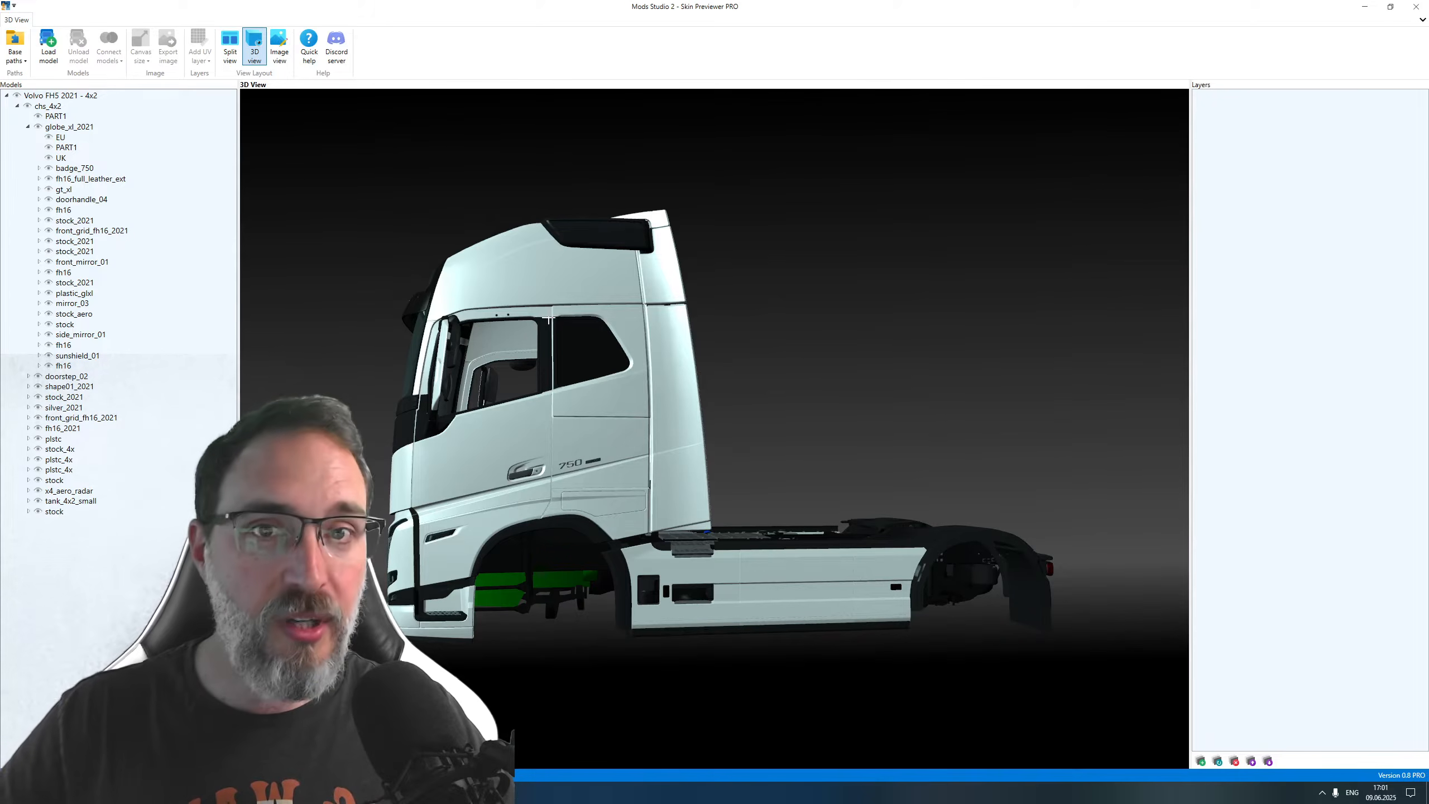
scroll(546, 315, "up", 5)
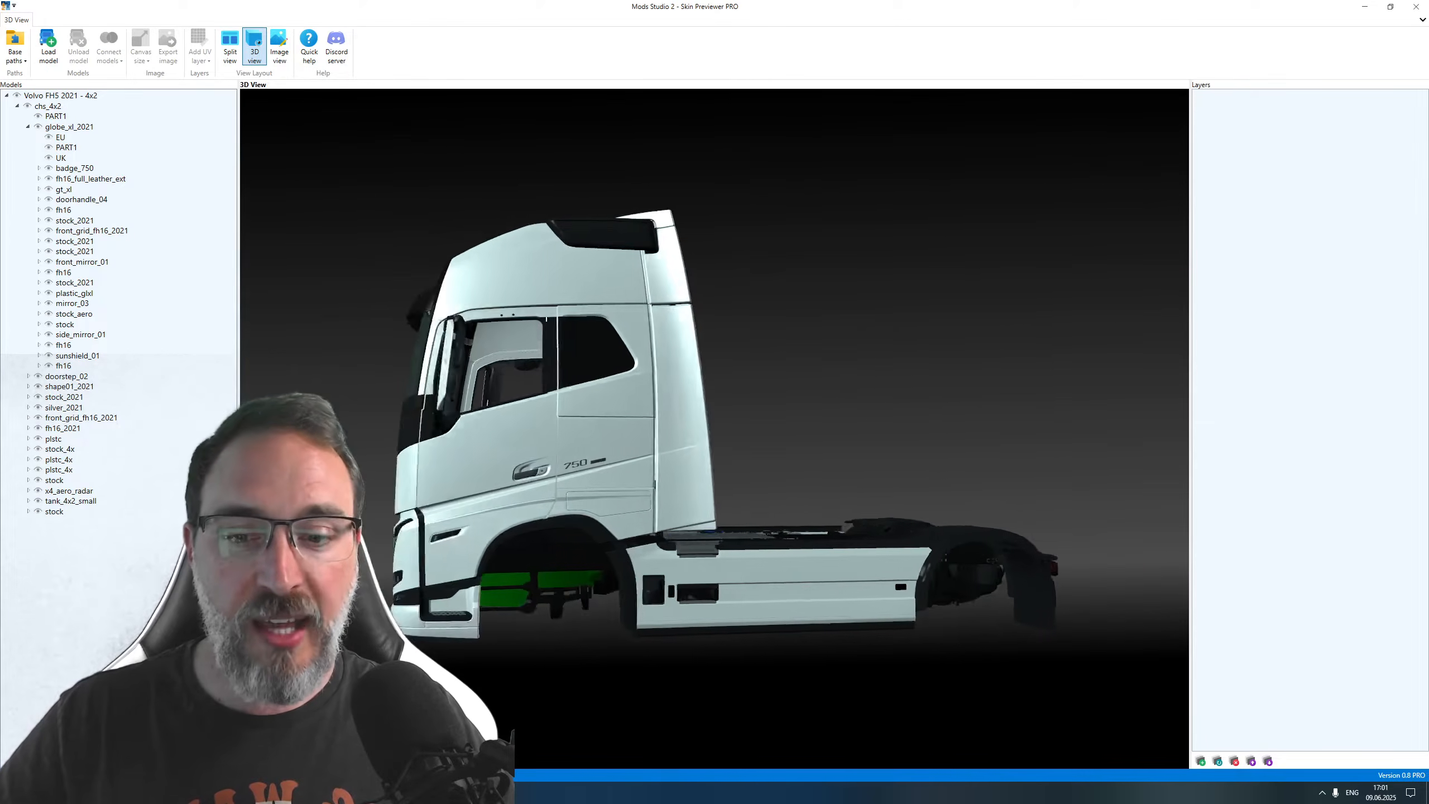
scroll(546, 314, "down", 5)
left_click_drag(546, 315, 575, 407)
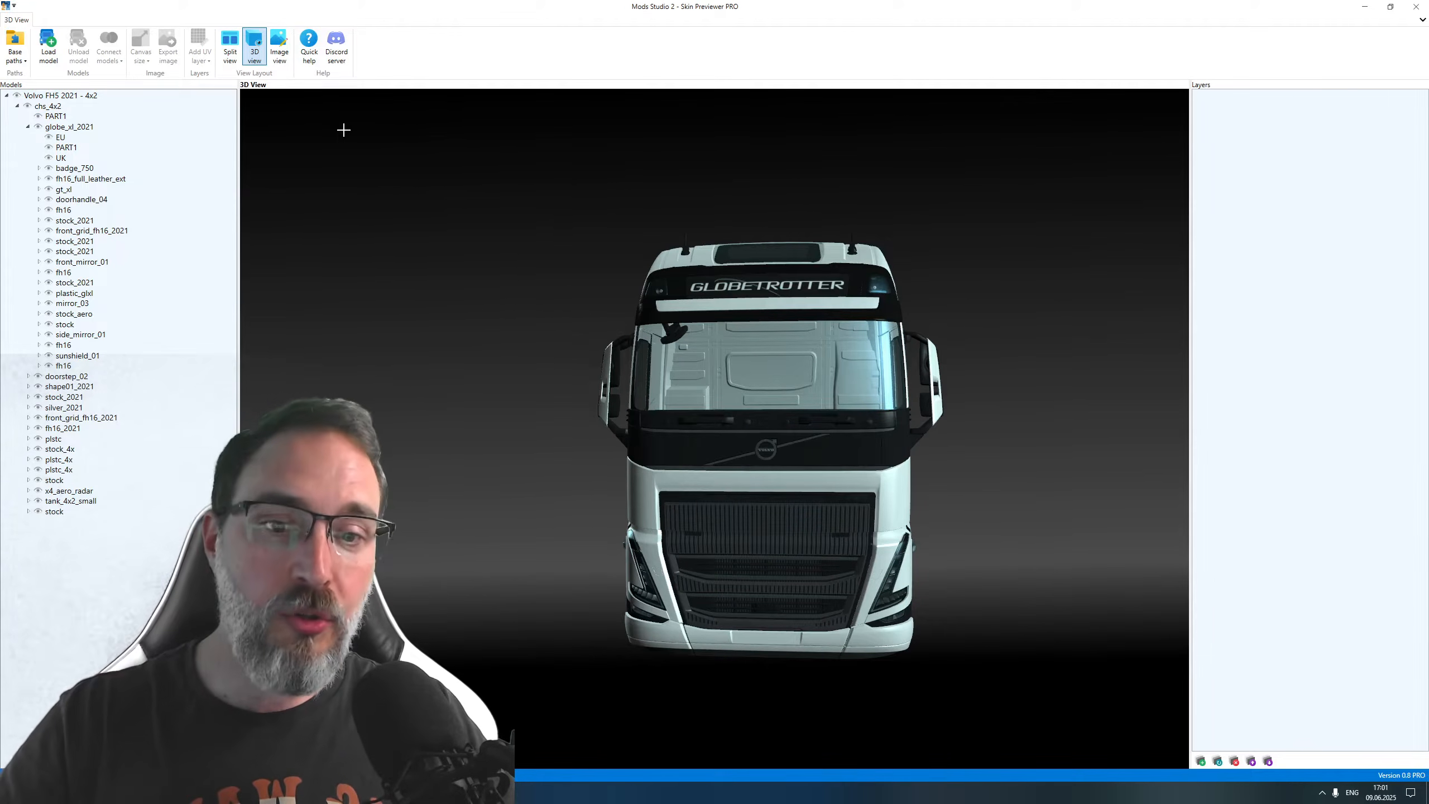
Step: Read the quick help on 3D view controls, the image editor and base paths, then close it
left_click(309, 48)
left_click_drag(325, 87, 539, 155)
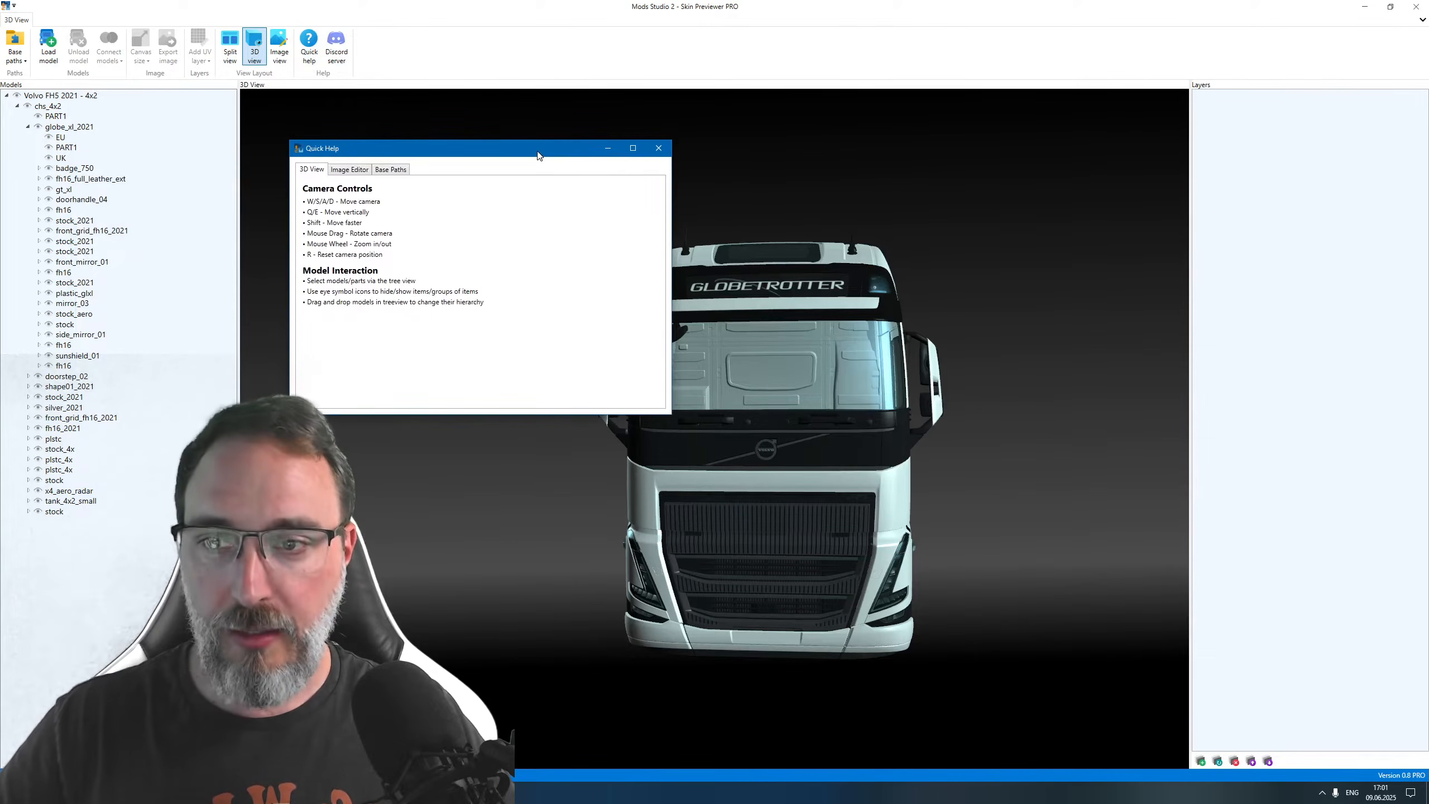
left_click(343, 172)
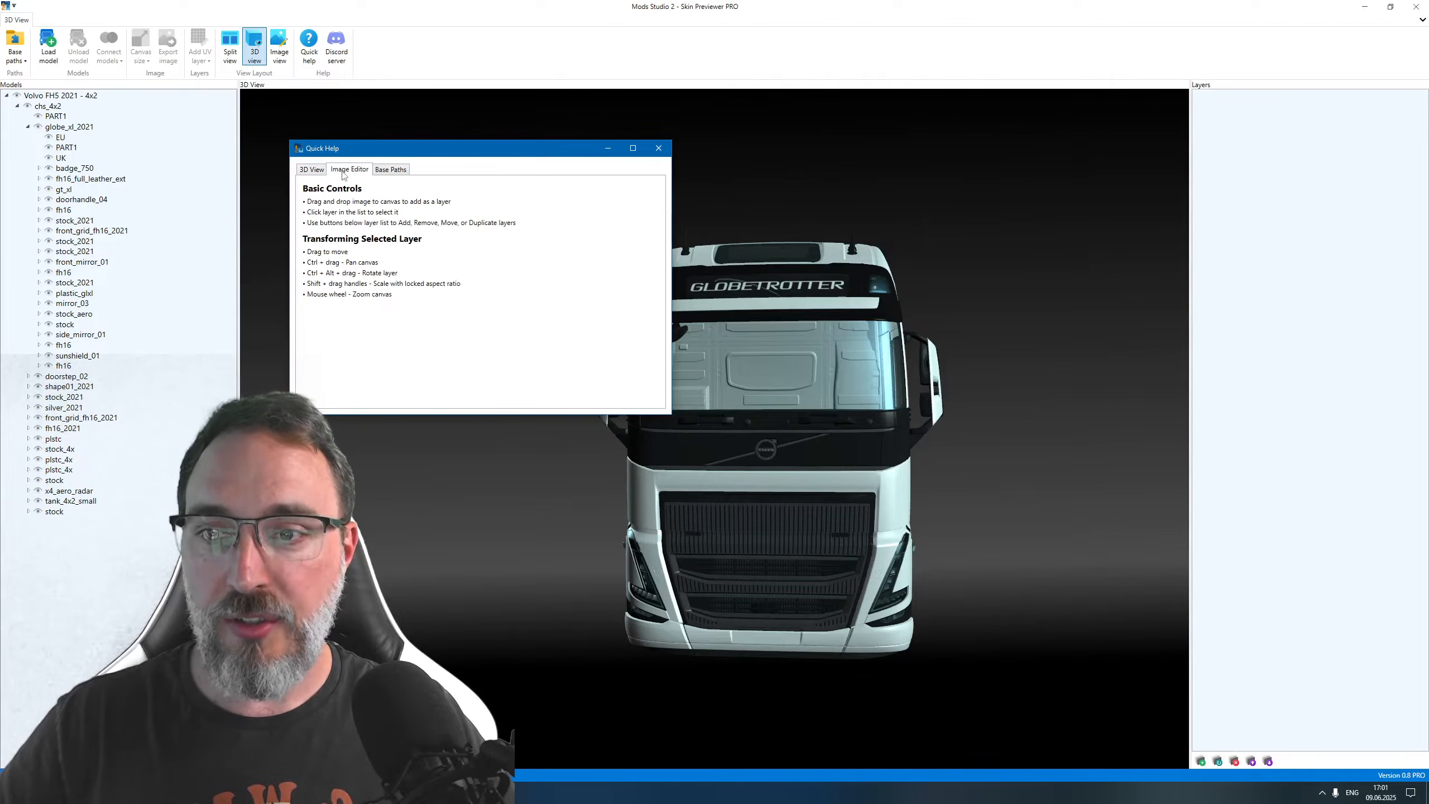
left_click(392, 173)
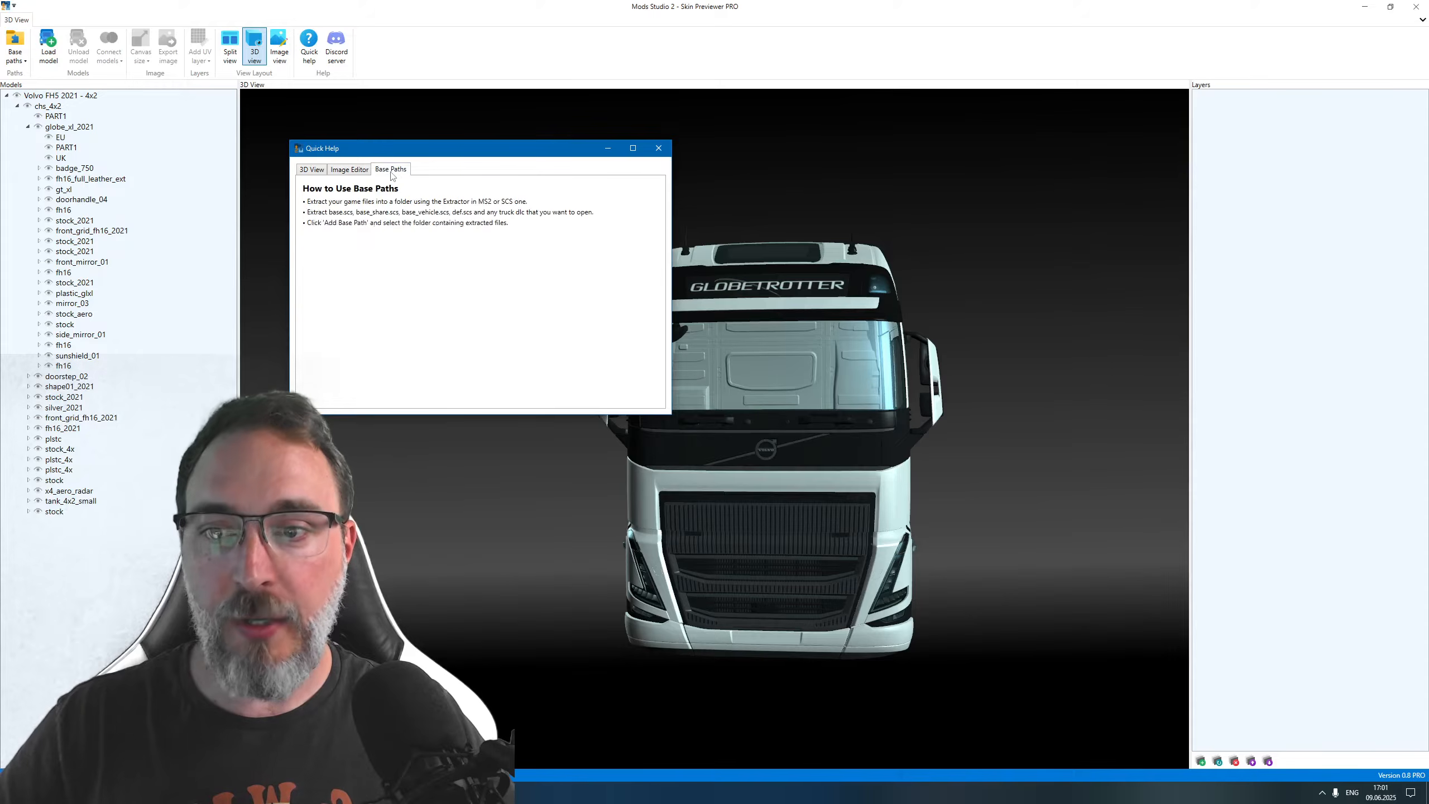
left_click(323, 171)
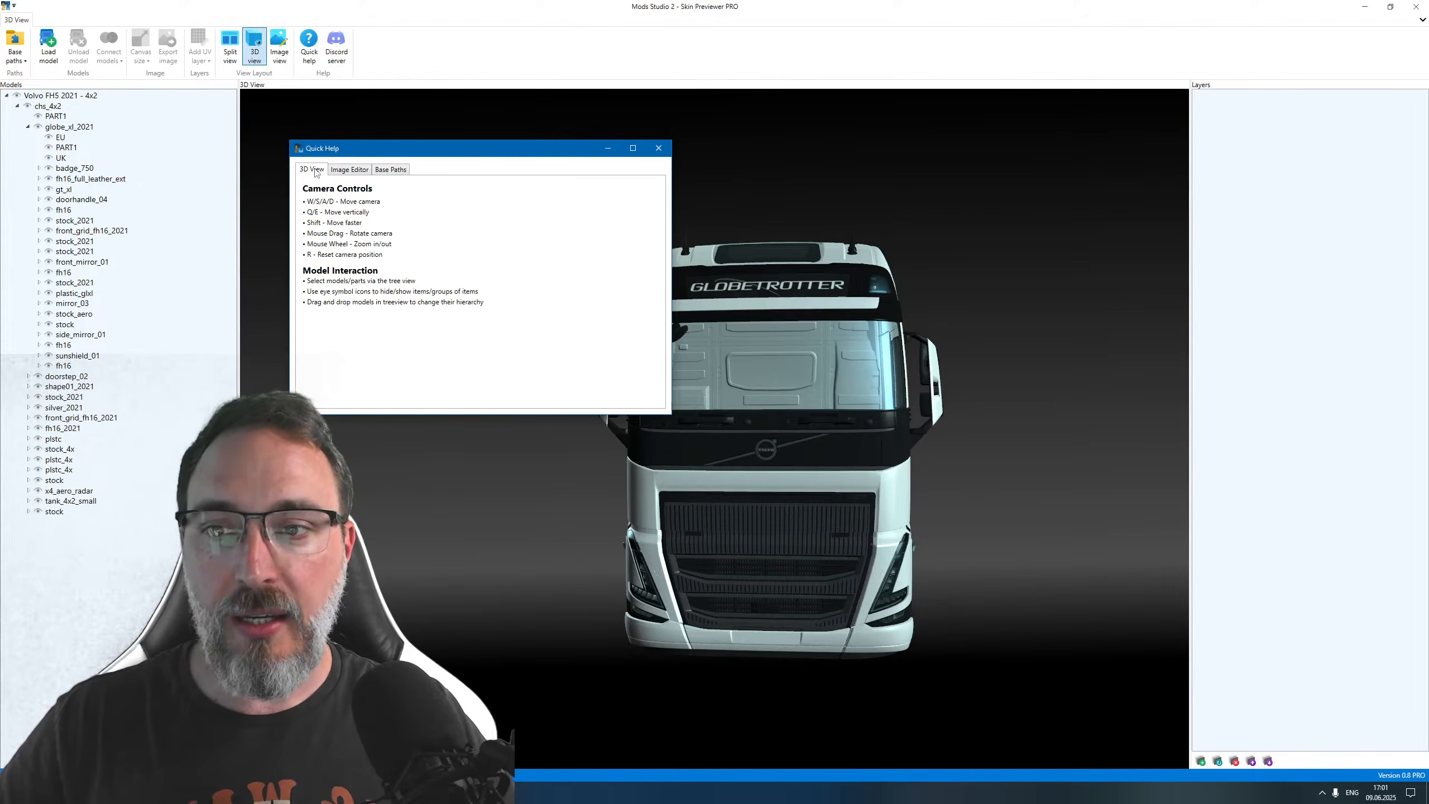
left_click(658, 149)
Step: Collapse the globe_xl_2021 group in the truck's model tree and hide the cab to examine the chassis
left_click_drag(903, 419, 903, 419)
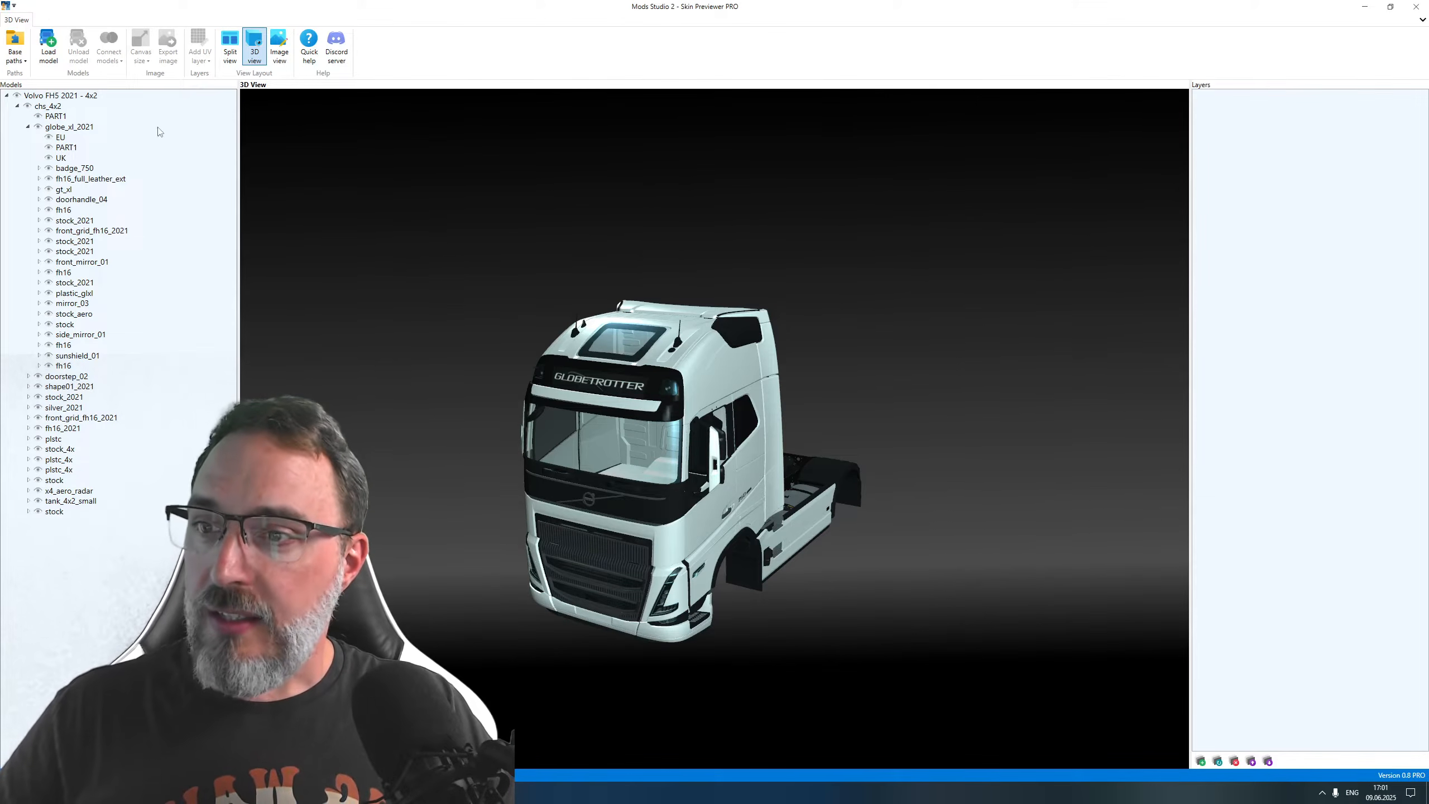
left_click(50, 96)
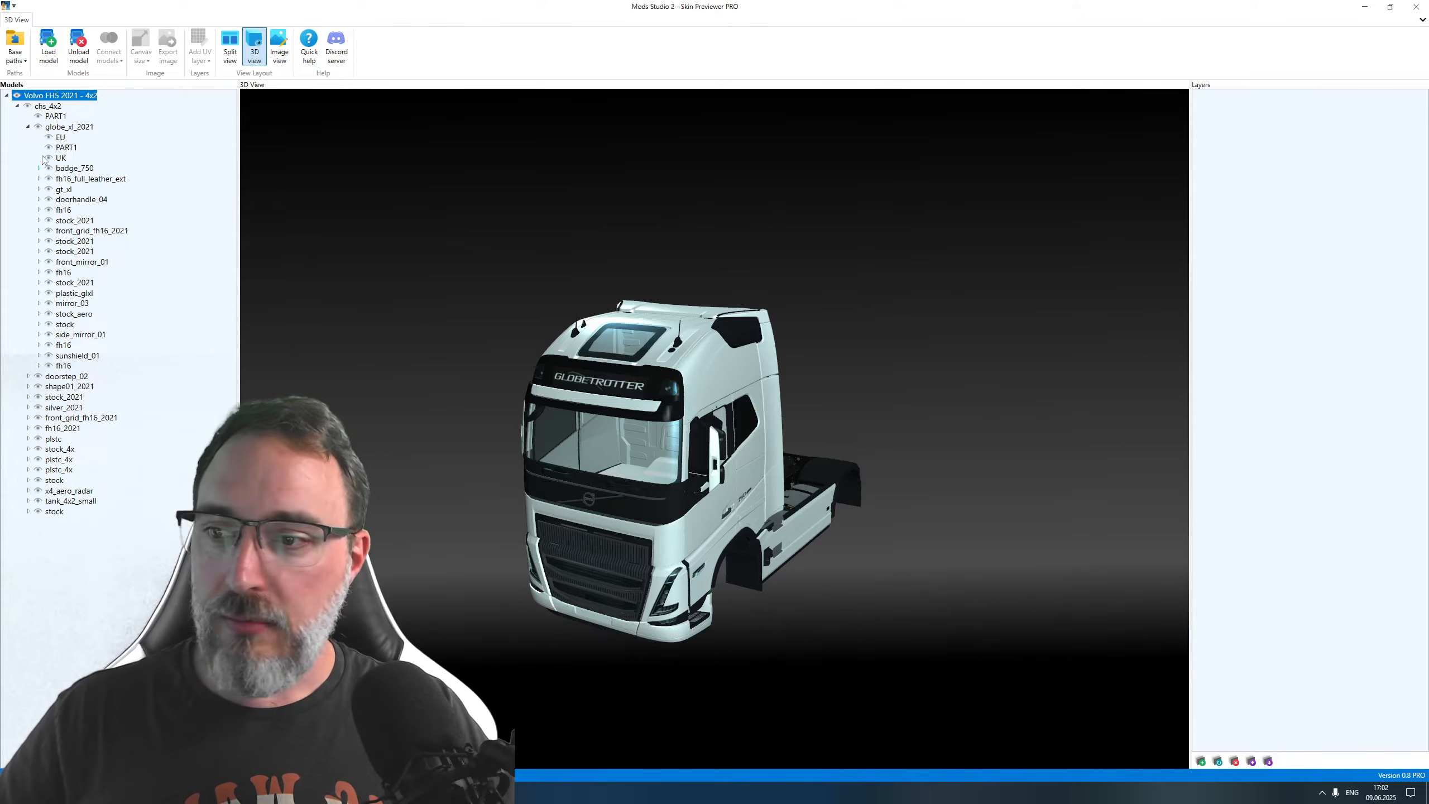
left_click(27, 127)
left_click(58, 129)
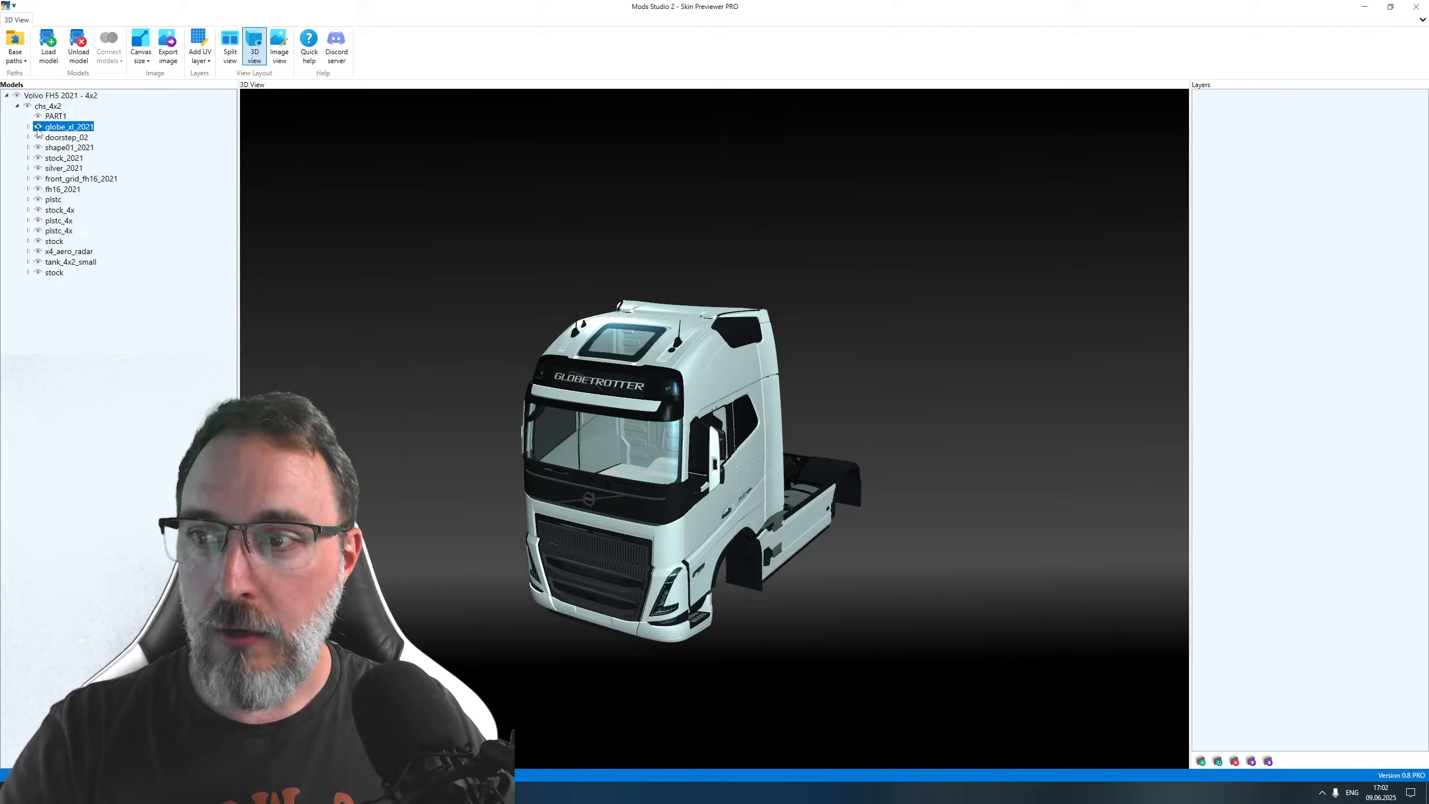
left_click(38, 127)
left_click_drag(728, 552, 714, 428)
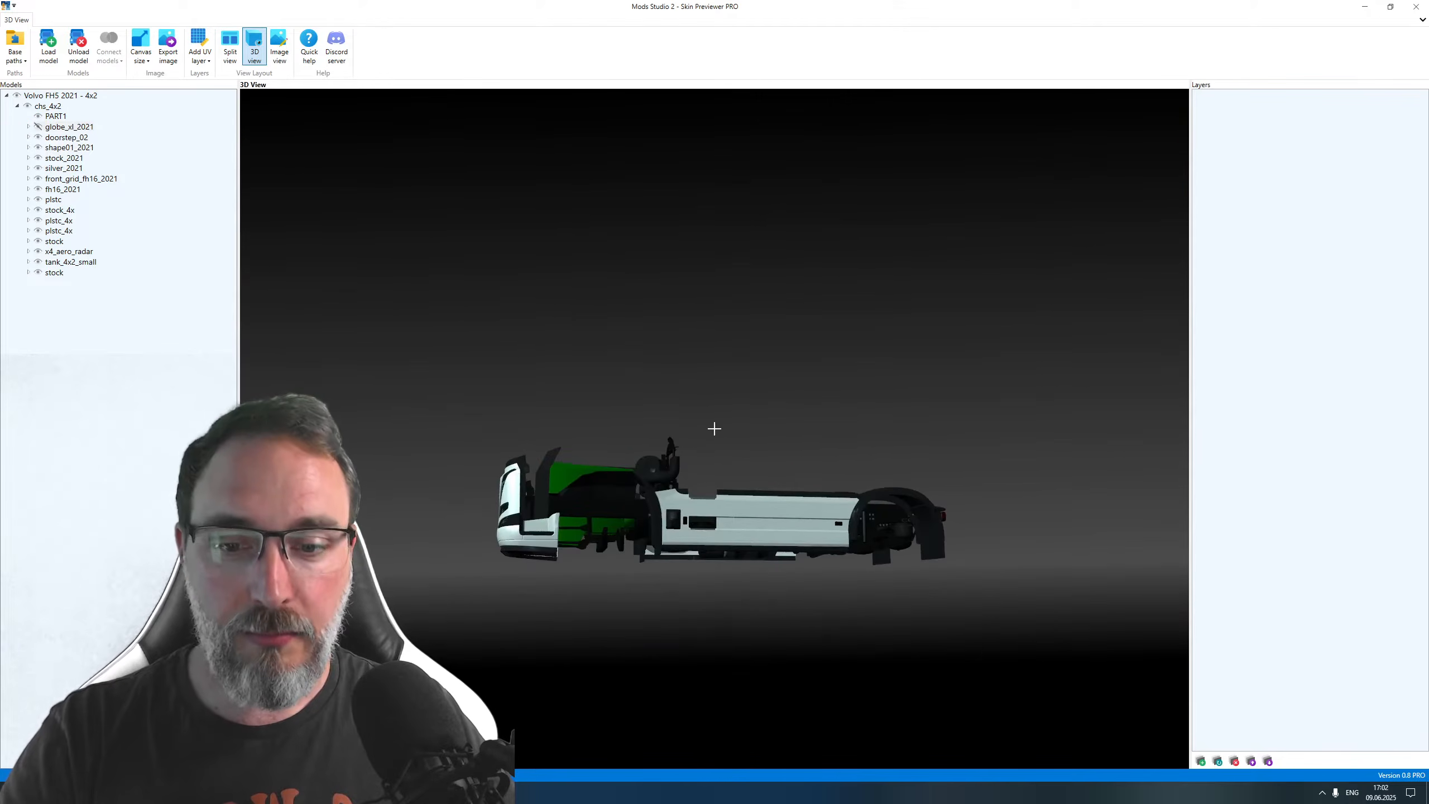
Step: Expand the globe_xl_2021 group and make the cab visible again
left_click(28, 127)
left_click(38, 128)
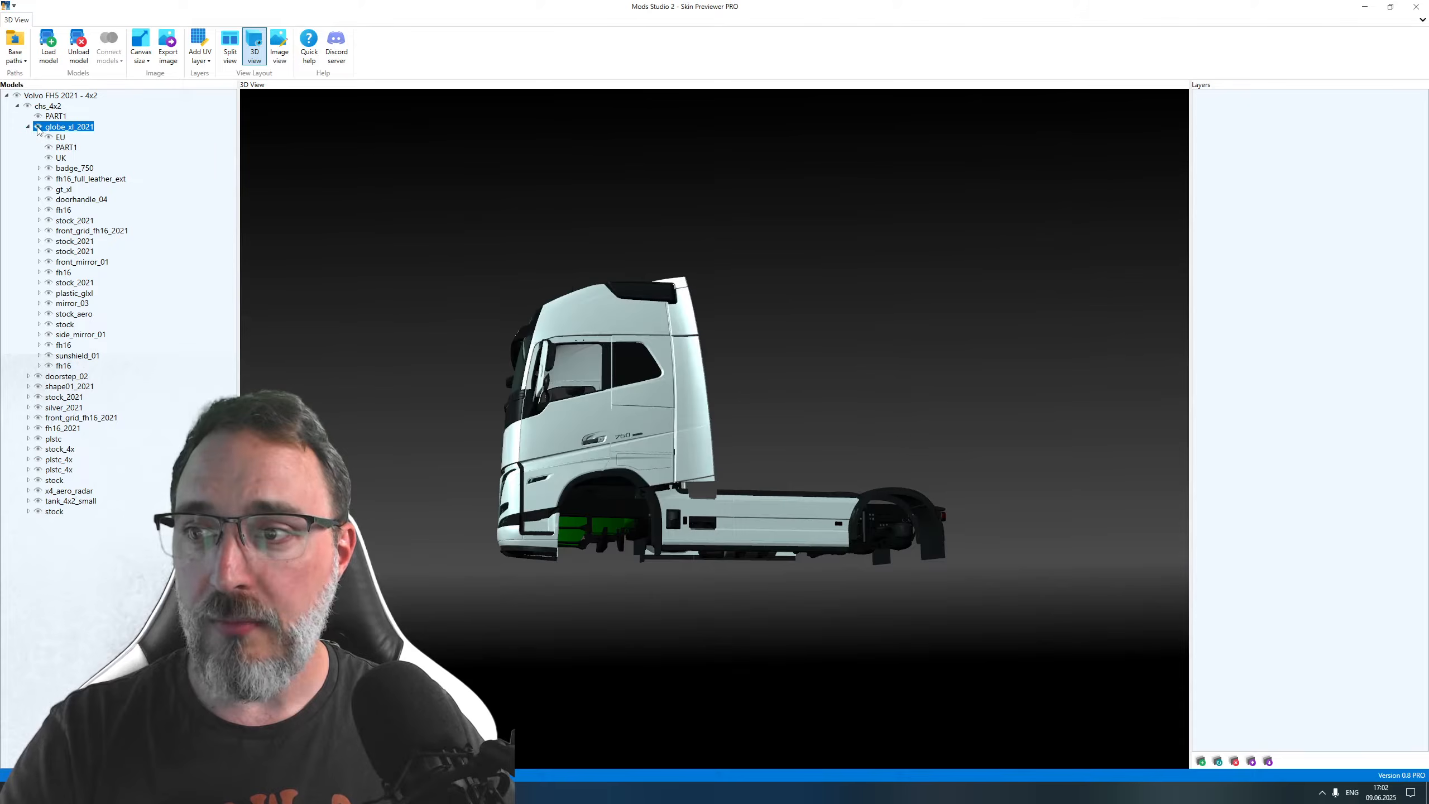
left_click_drag(351, 284, 487, 315)
left_click_drag(706, 543, 878, 543)
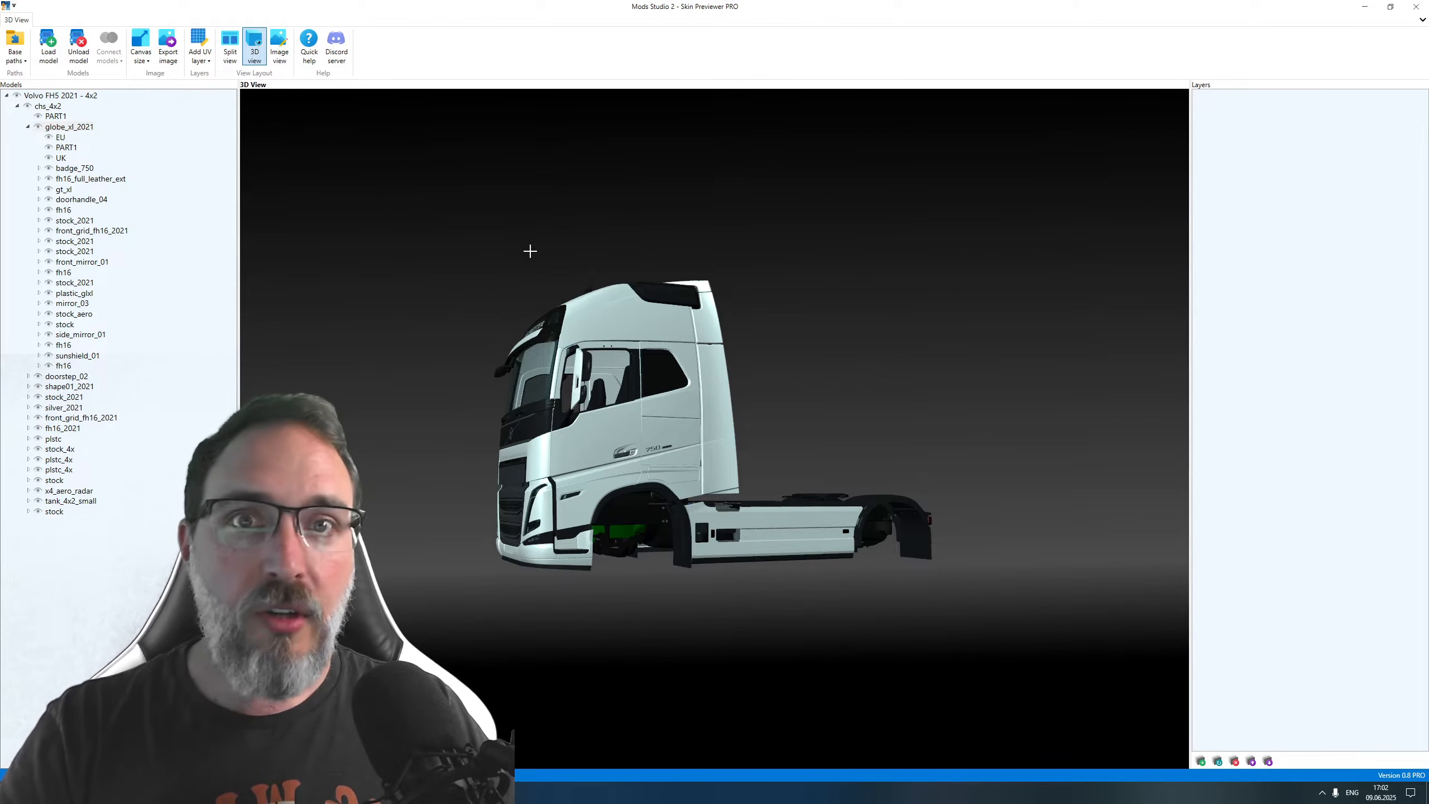
Step: Collapse the globe_xl_2021 group and unload the cab with all its child models from the Volvo FH5 2021 truck
left_click(60, 139)
left_click(63, 149)
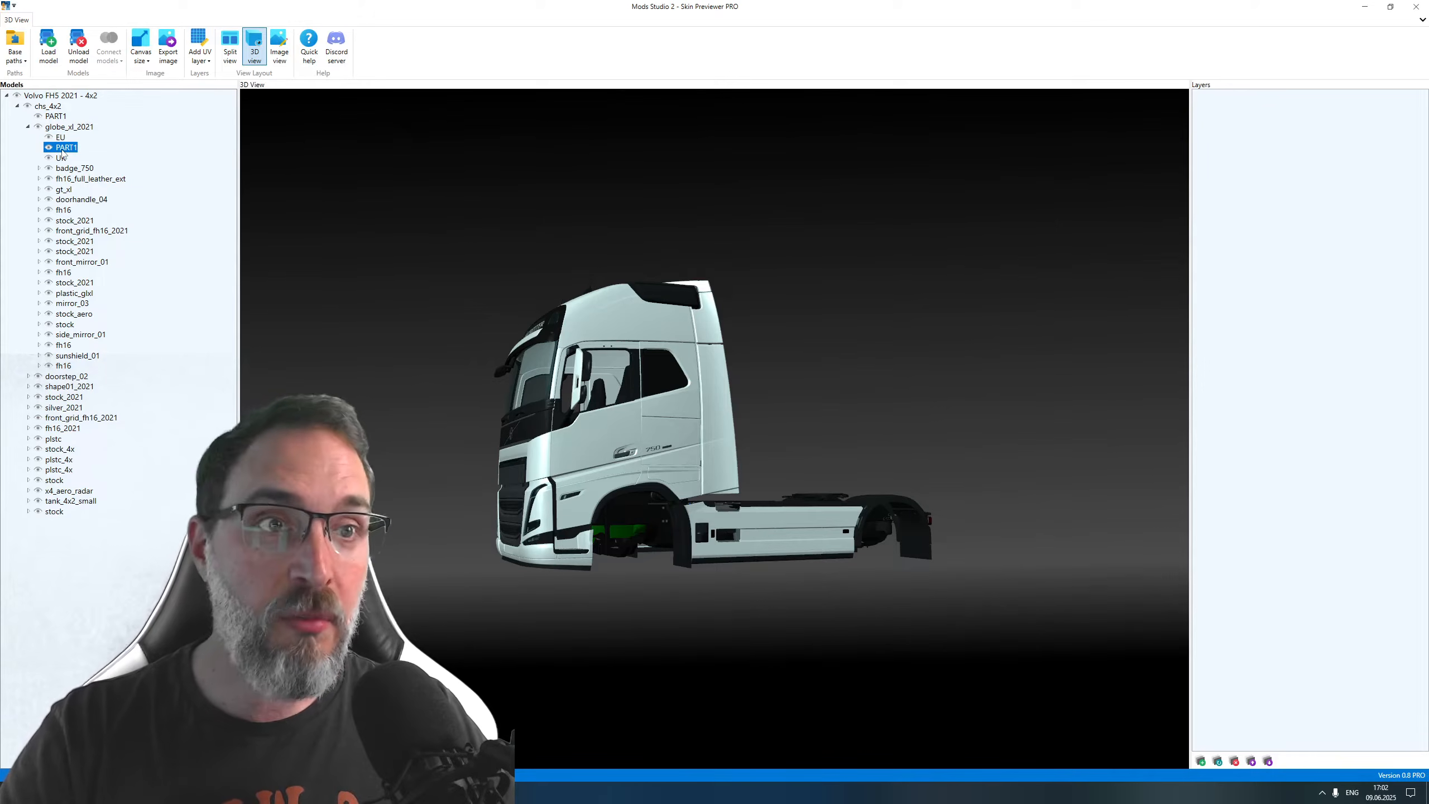
left_click(50, 128)
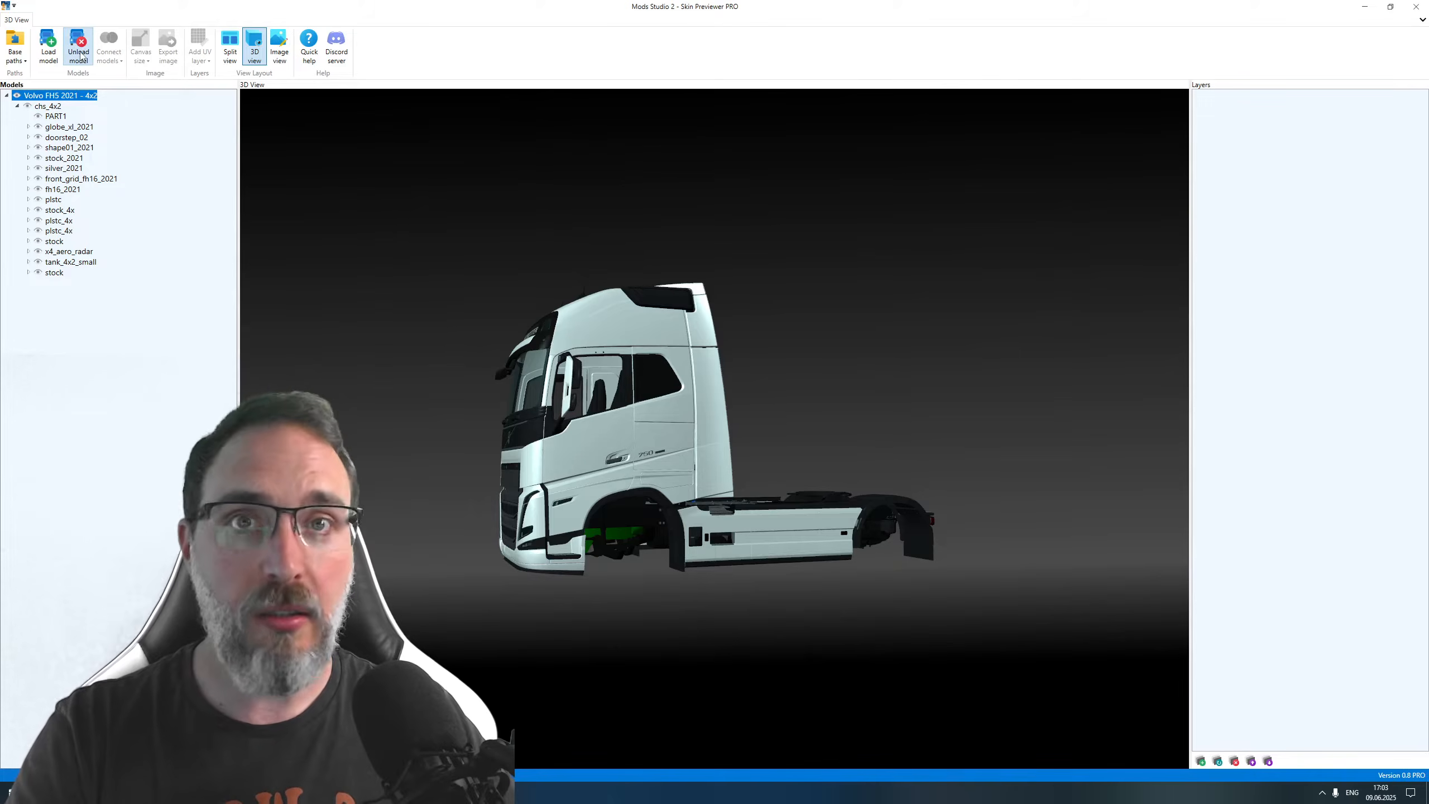
left_click(62, 129)
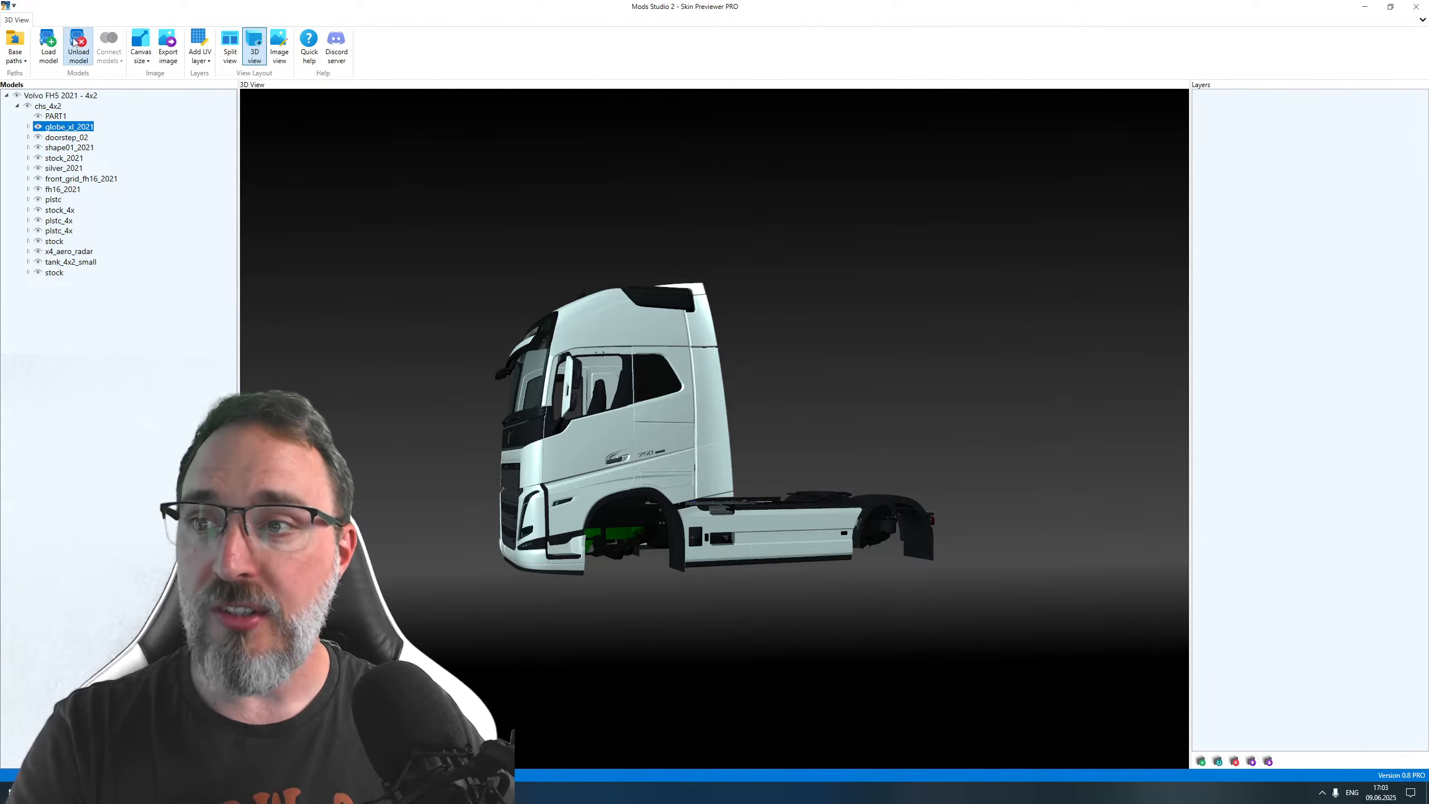
left_click(77, 43)
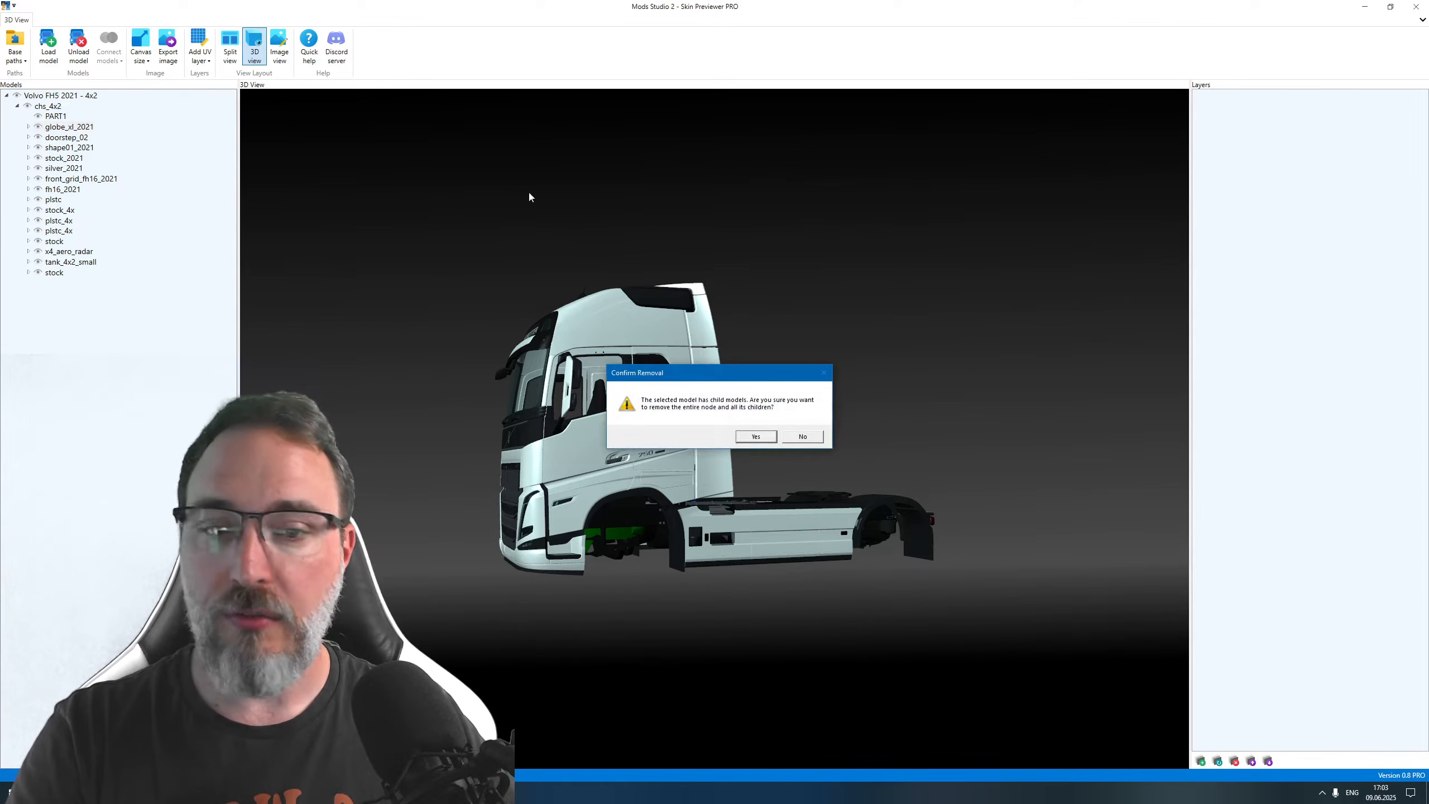
left_click(756, 436)
Step: Unload the entire Volvo FH5 2021 - 4x2 model with all its children
left_click(57, 96)
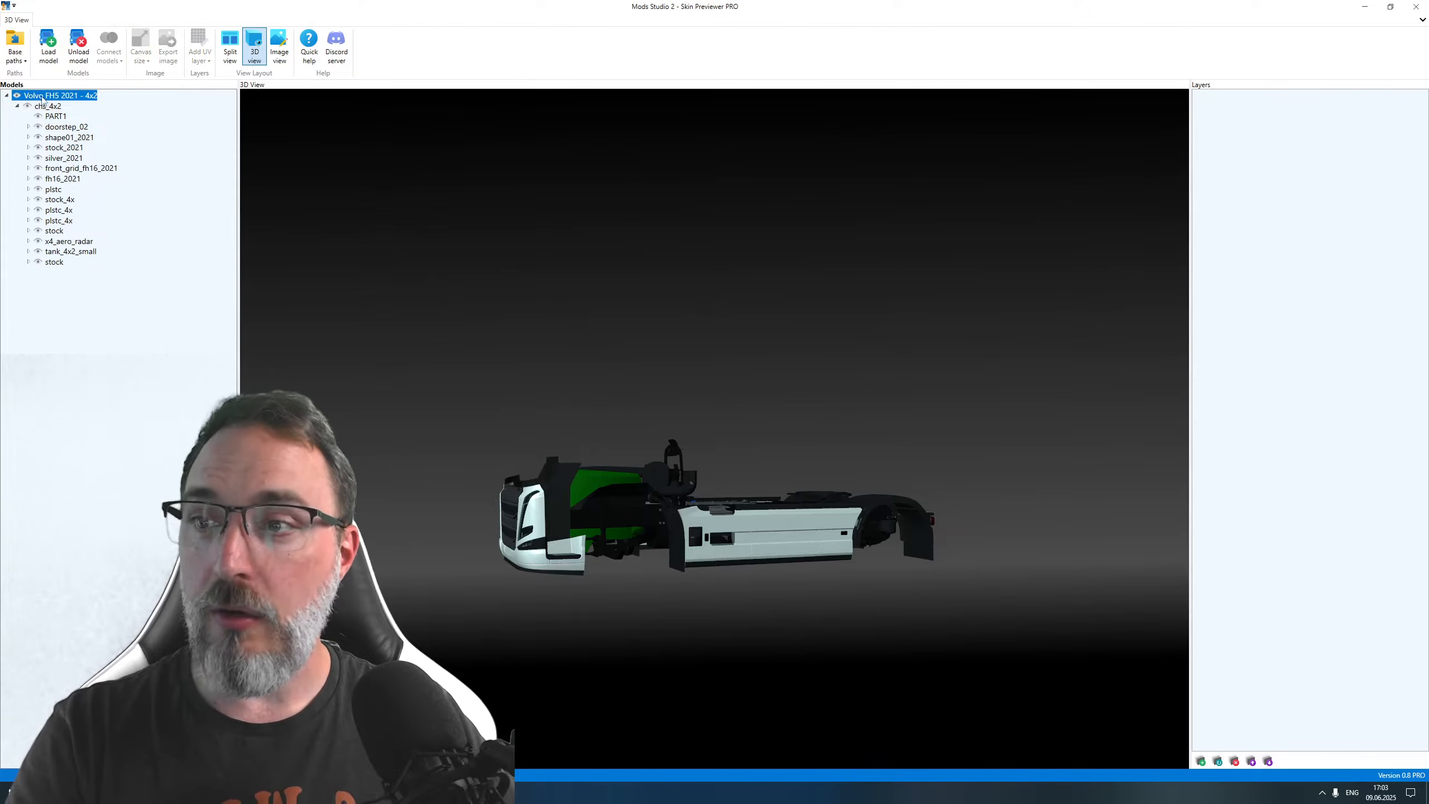
left_click(79, 42)
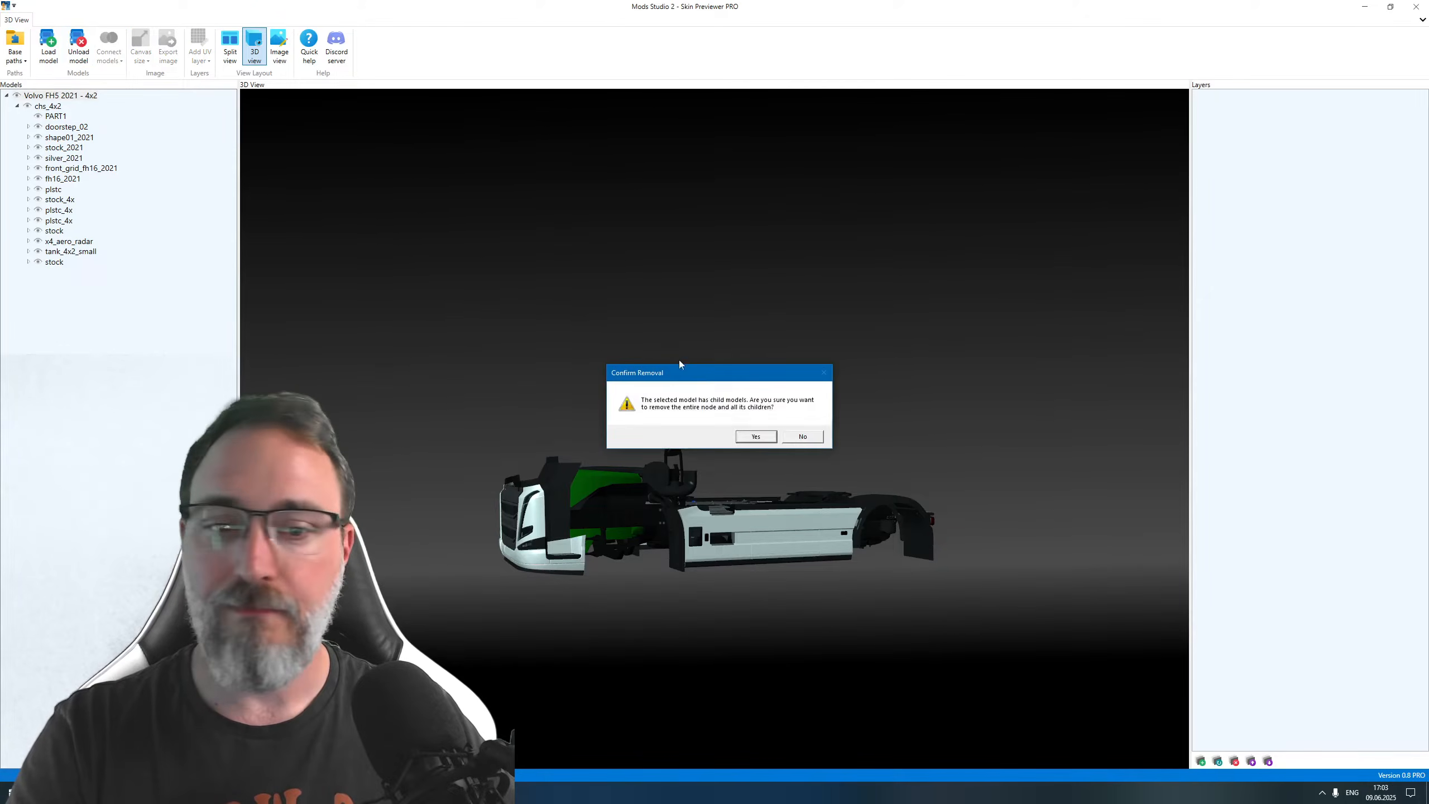
left_click(763, 439)
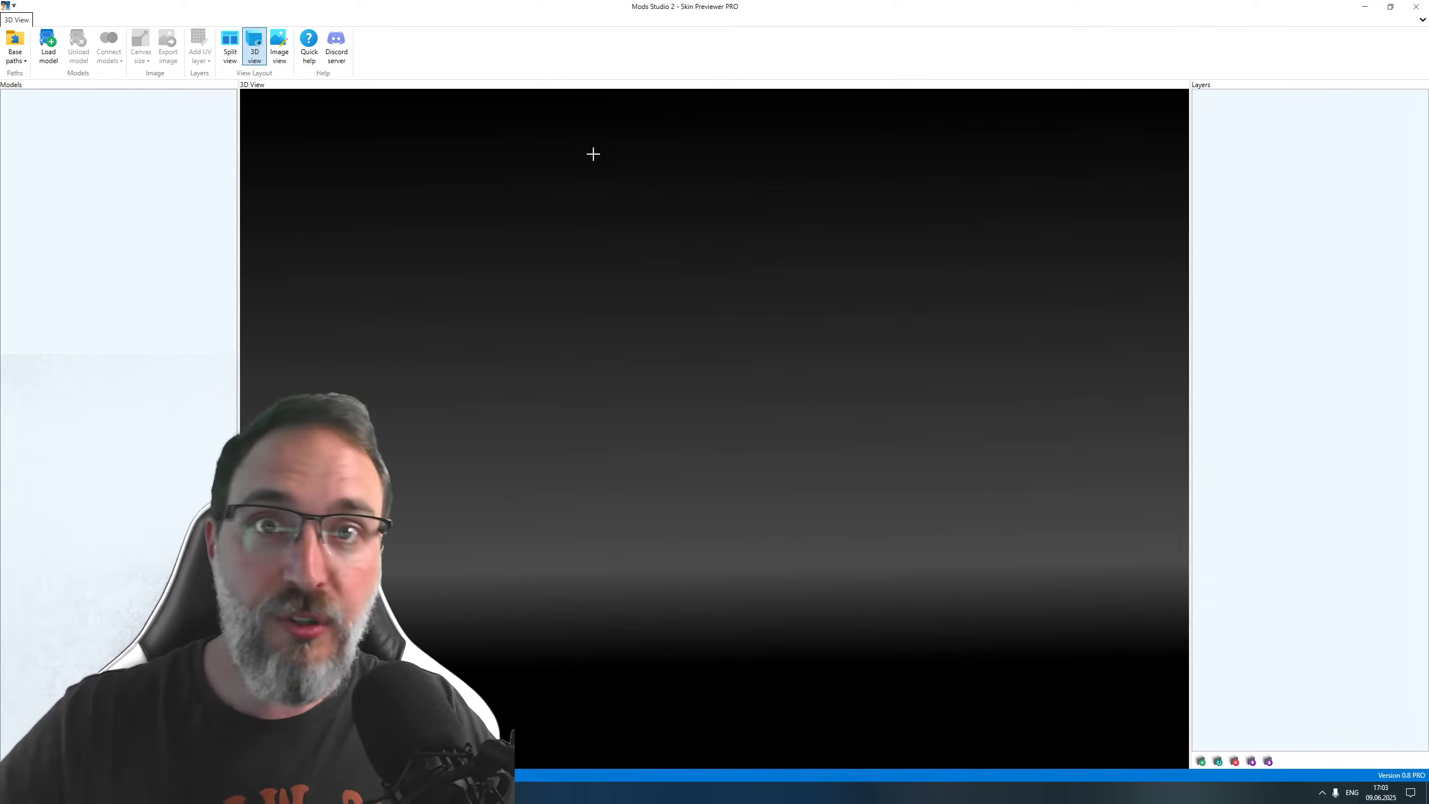
Step: Load the pinned Volvo FH4 2012 - 6x2/4 truck and examine its cab and chassis from the side and front
left_click(60, 66)
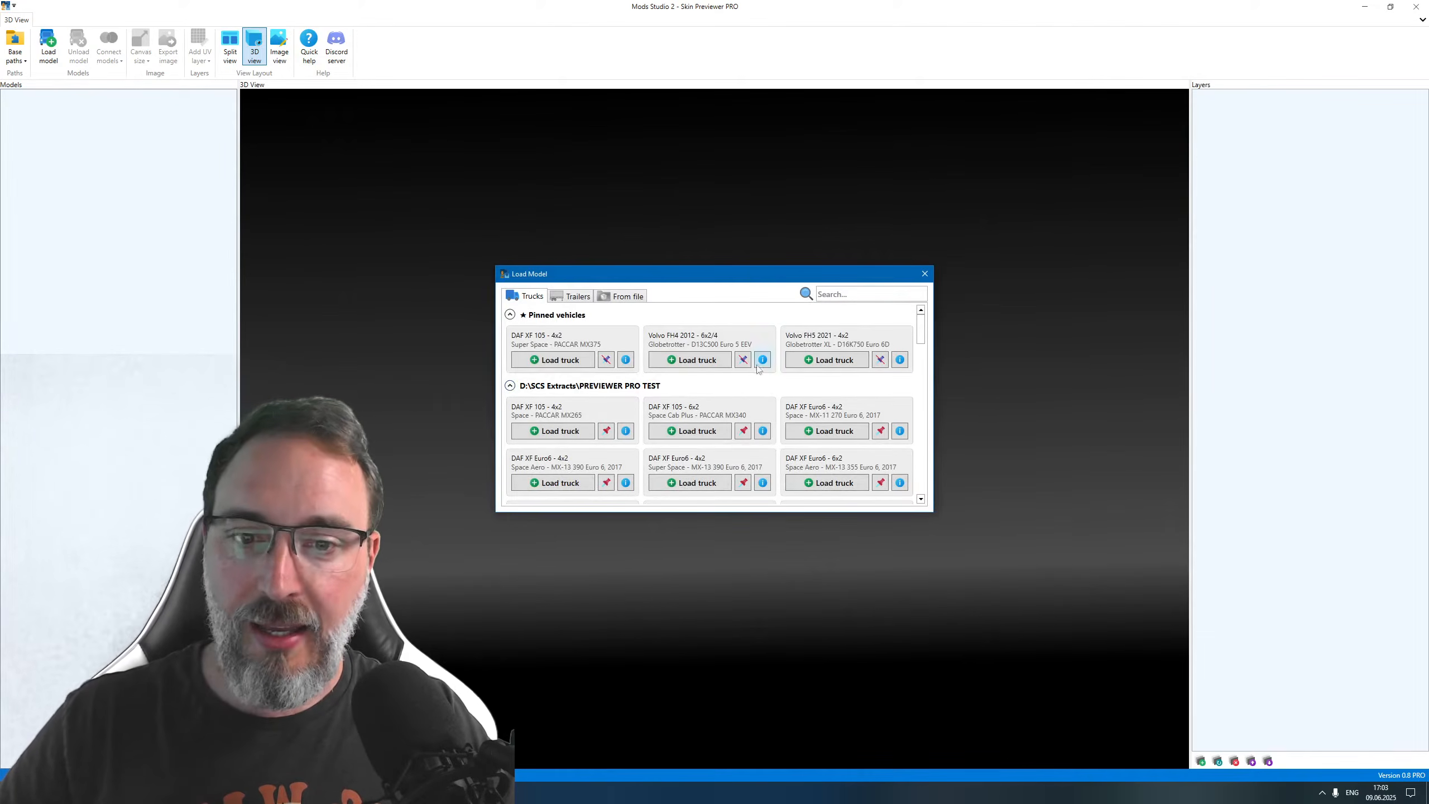
left_click(680, 365)
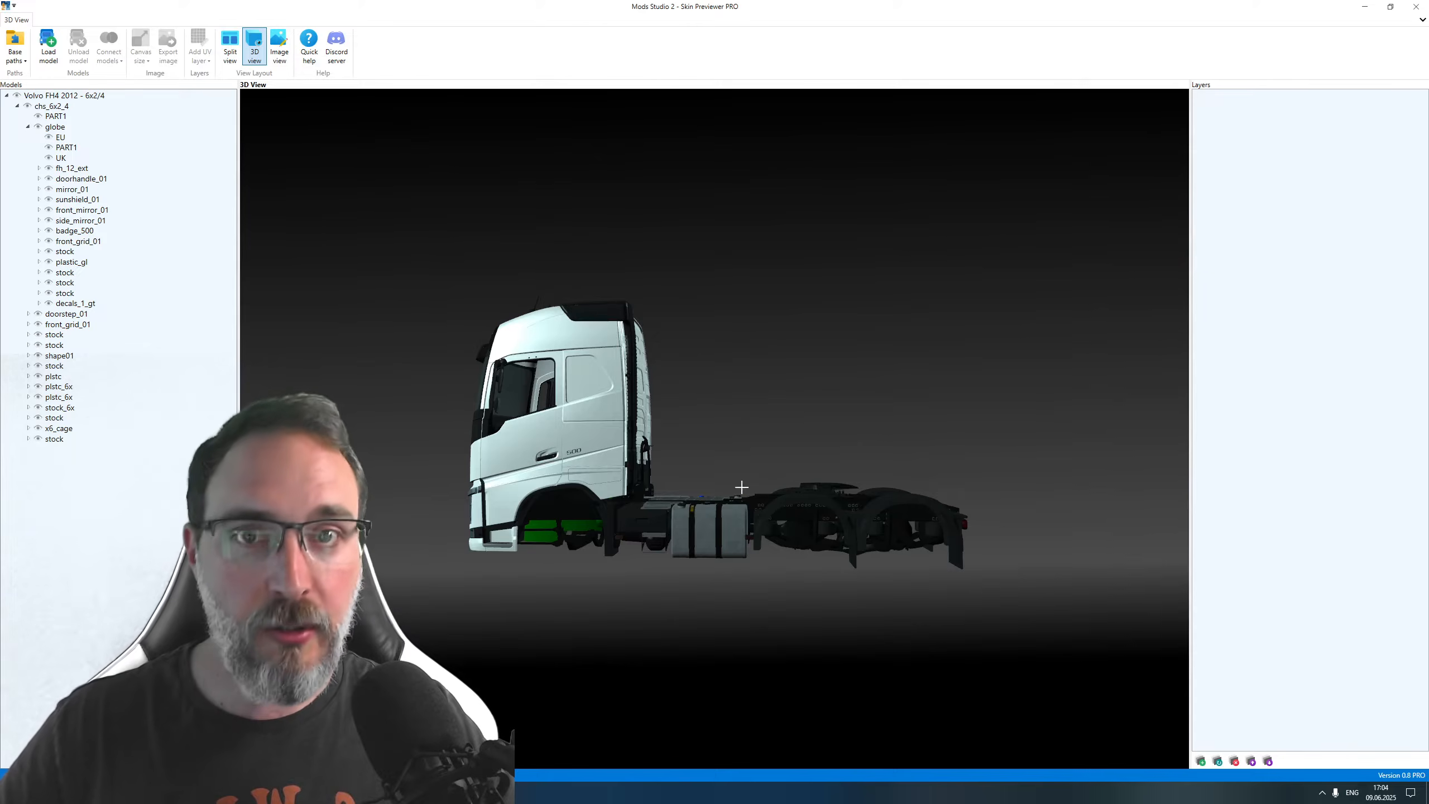
left_click_drag(716, 429, 715, 428)
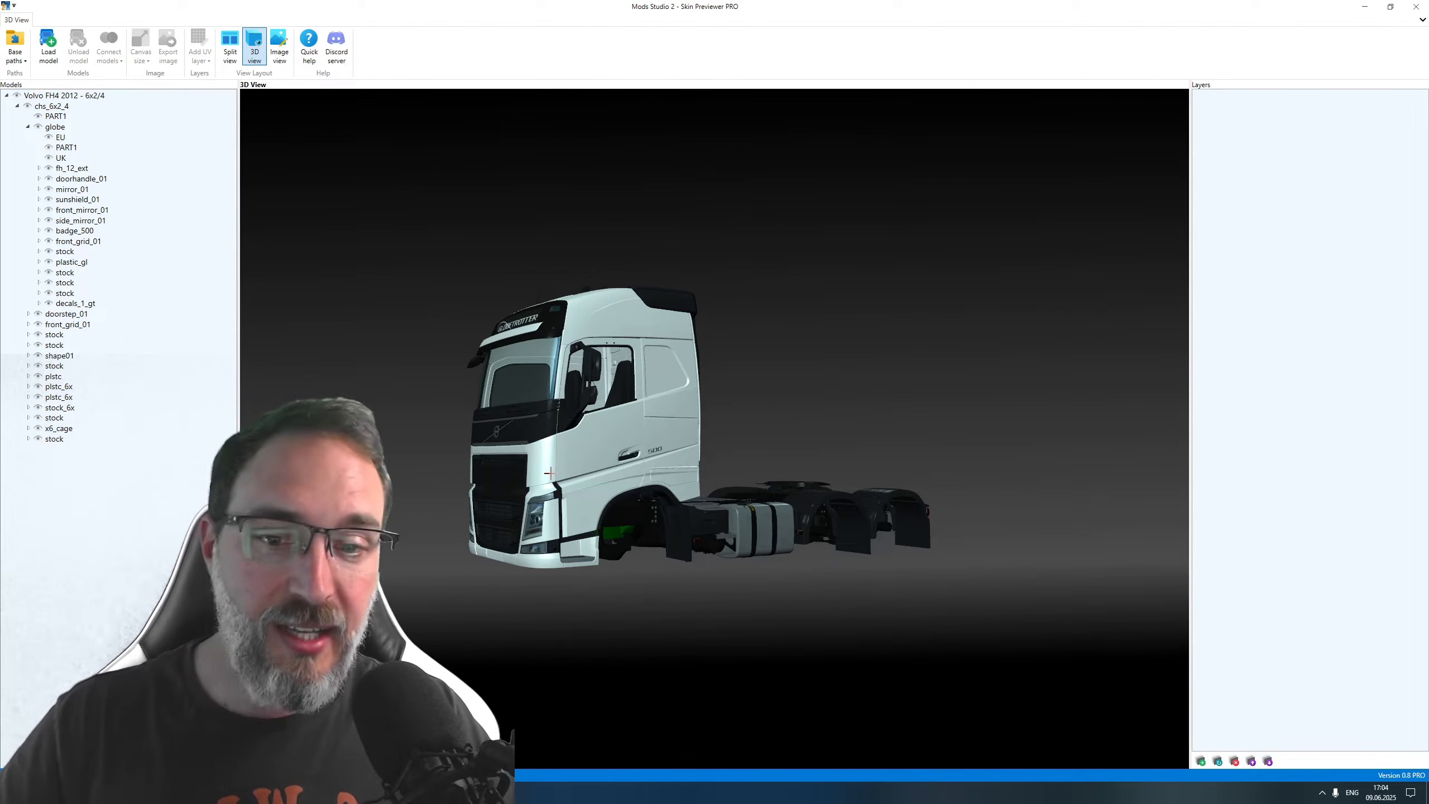
left_click_drag(496, 476, 715, 429)
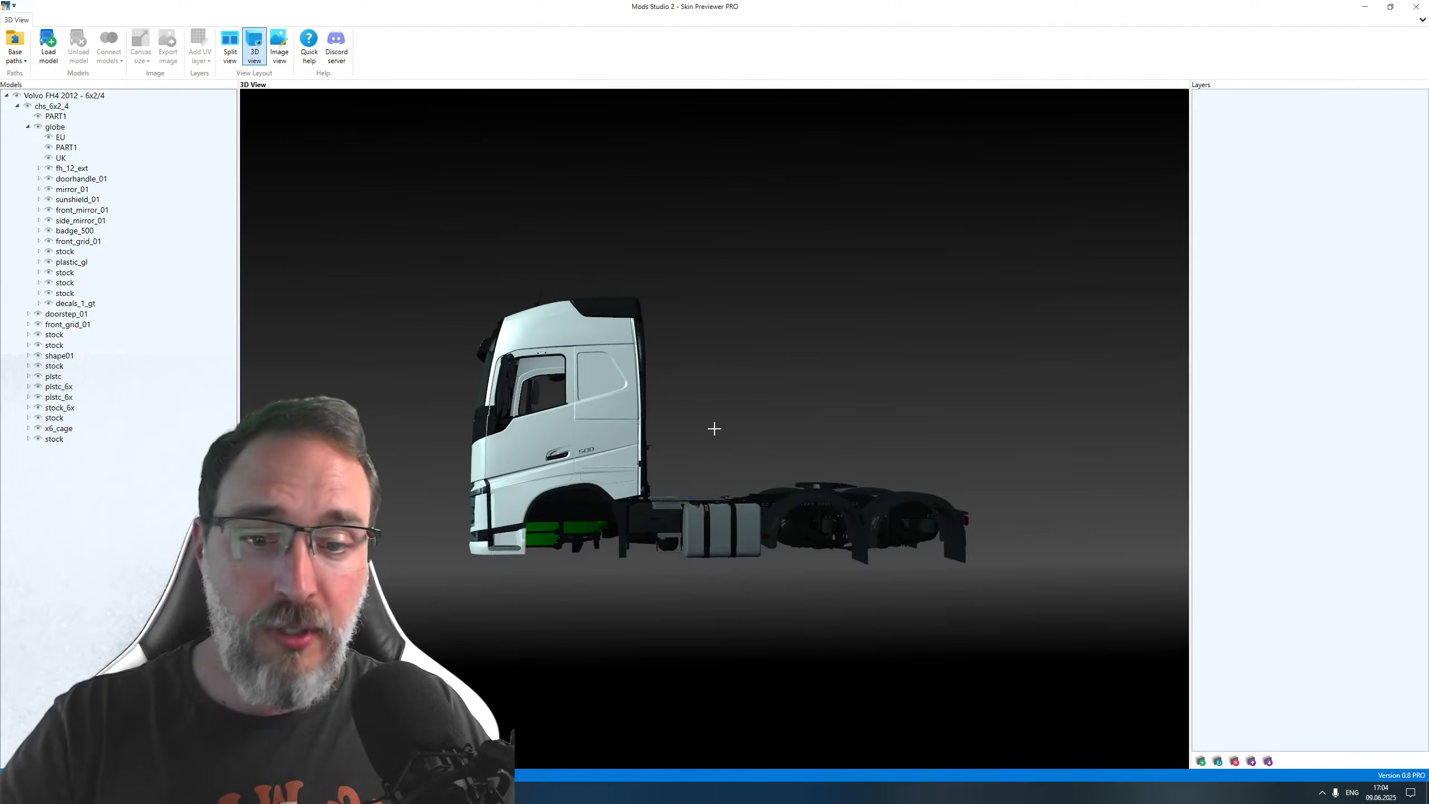
mouse_move(586, 387)
left_mouse_down()
mouse_move(714, 424)
mouse_move(602, 380)
left_mouse_up()
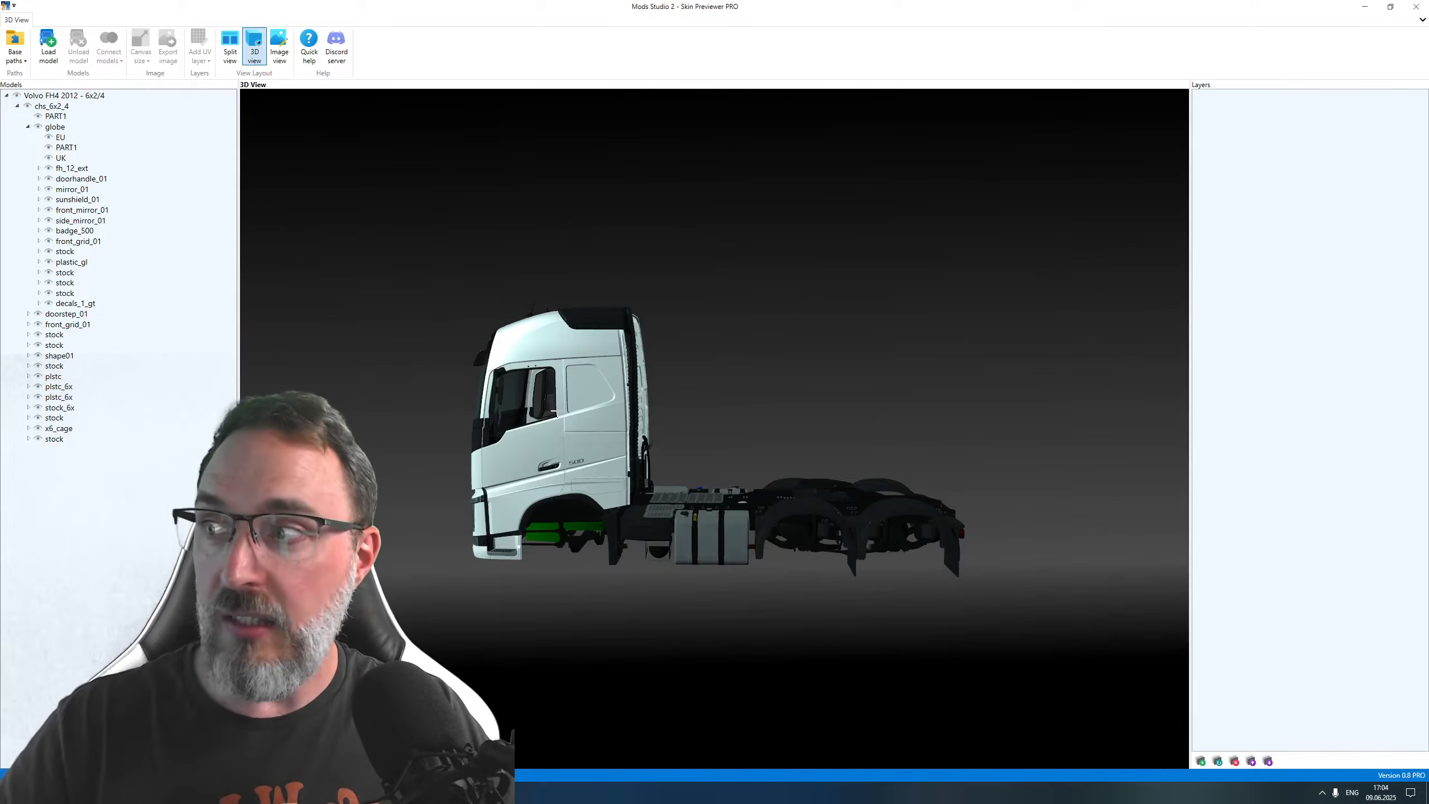
left_click_drag(580, 439, 494, 456)
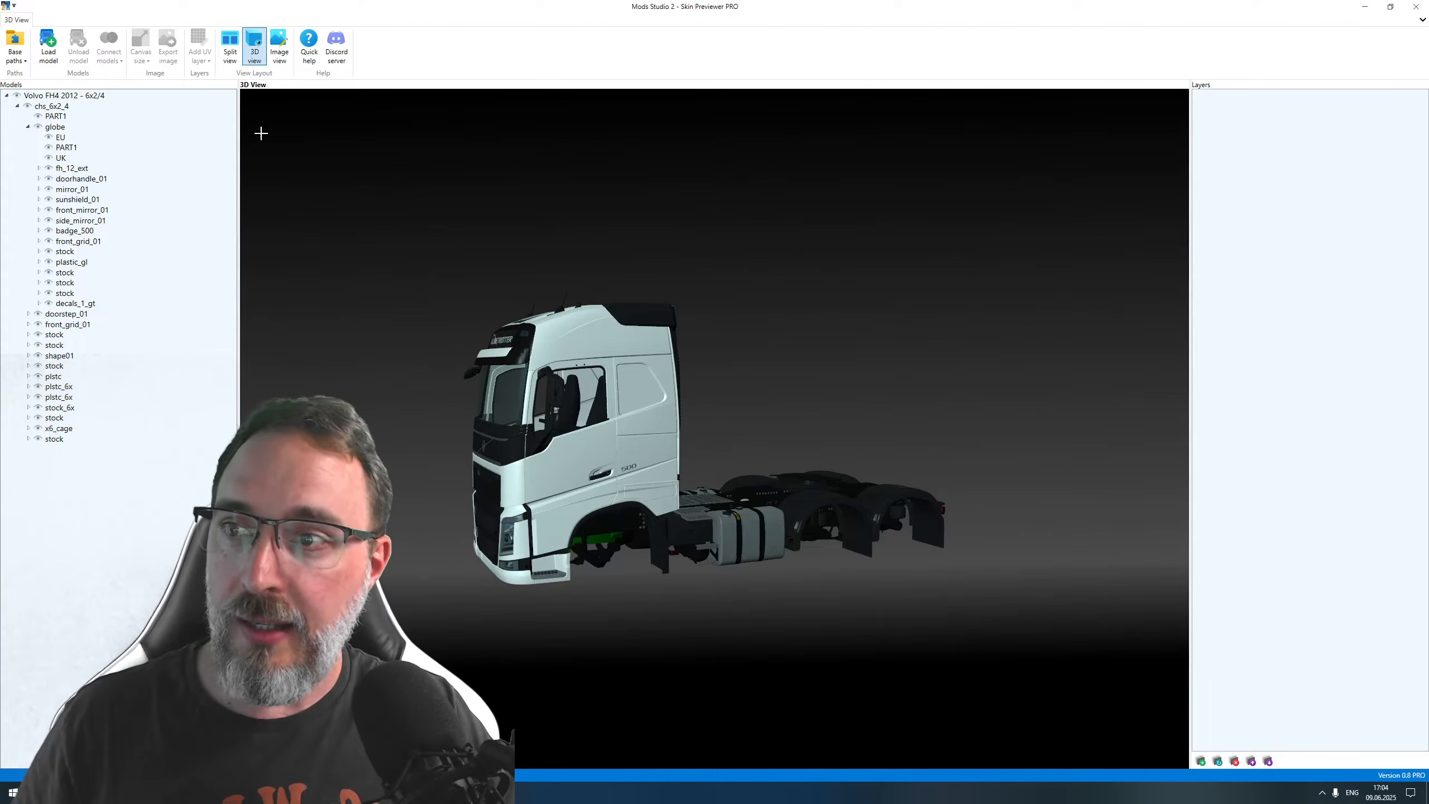
Step: Load the recently used side skirt model x6.pmd from the volvo_fh16_2012 accessory\sideskirt folder
left_click(47, 37)
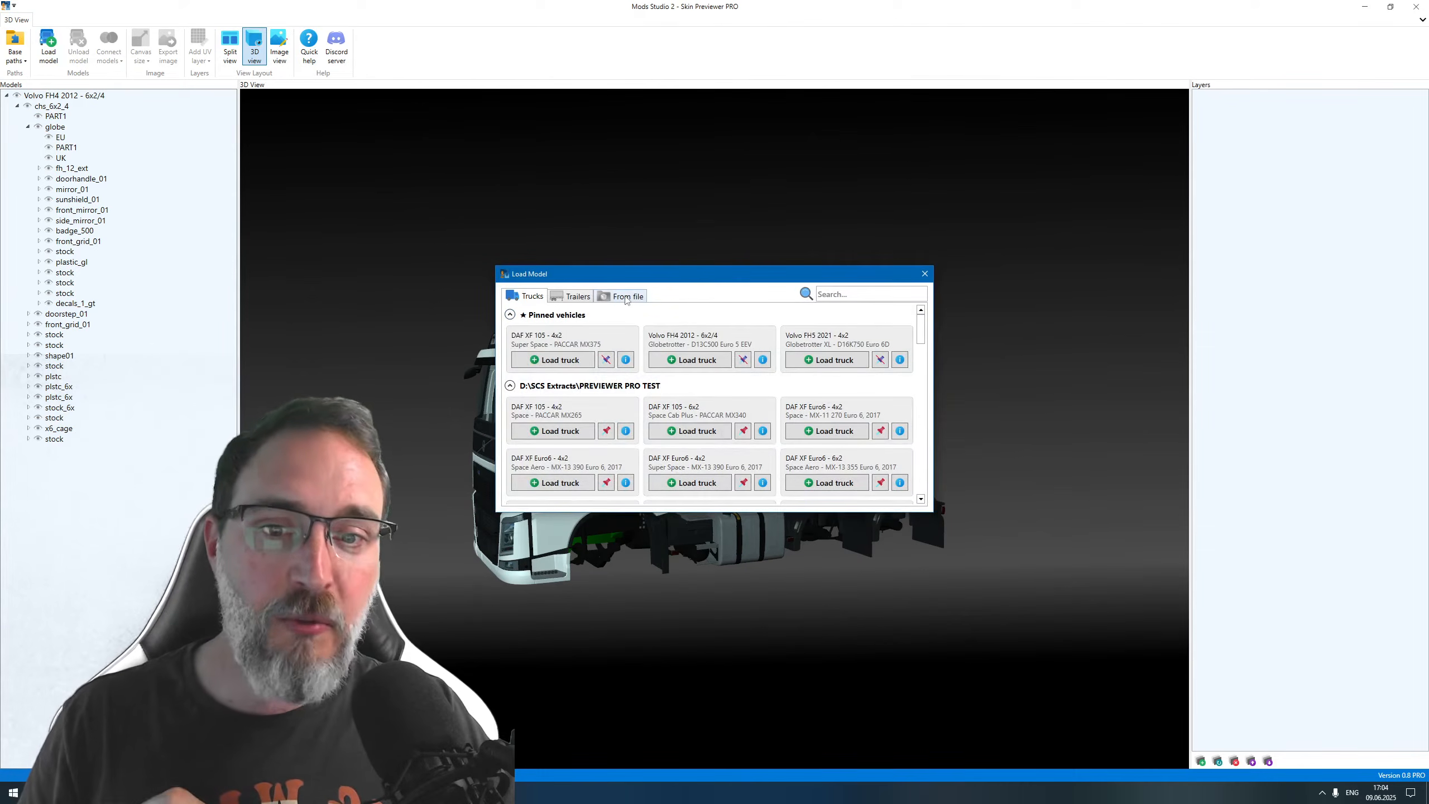
left_click(626, 298)
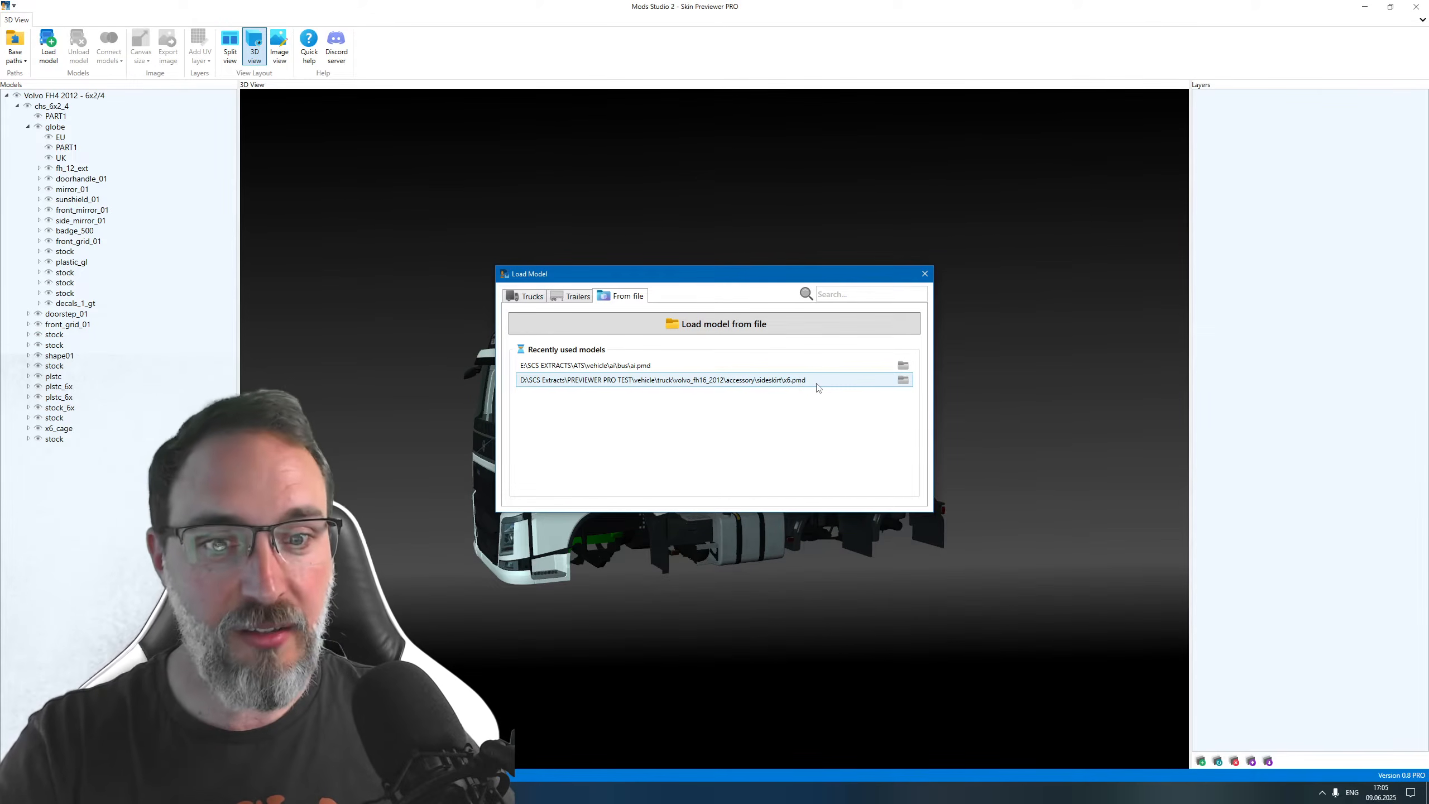
left_click(903, 386)
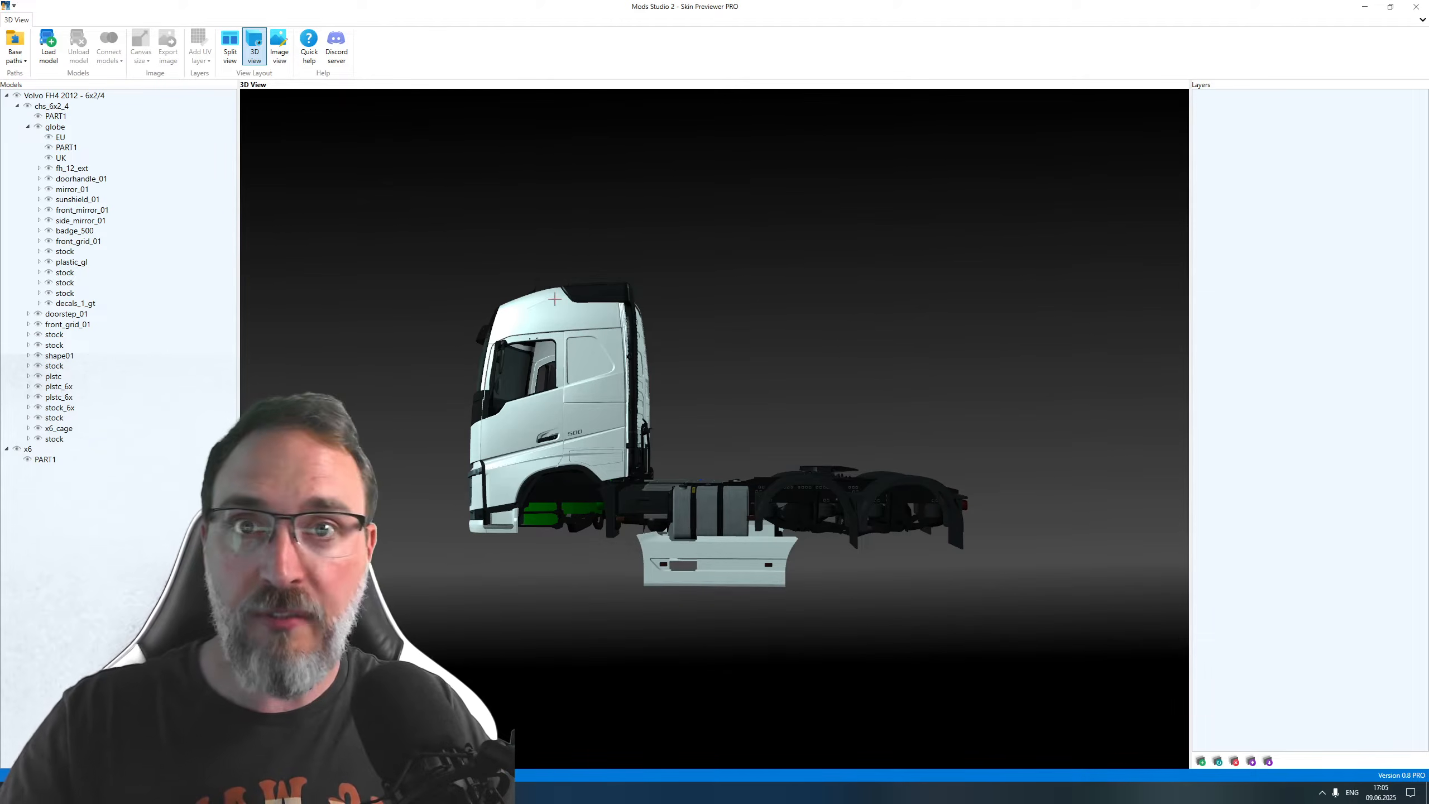
Step: Collapse and re-expand the Volvo FH4 2012 tree to compare it with the separate x6 model
left_click(27, 449)
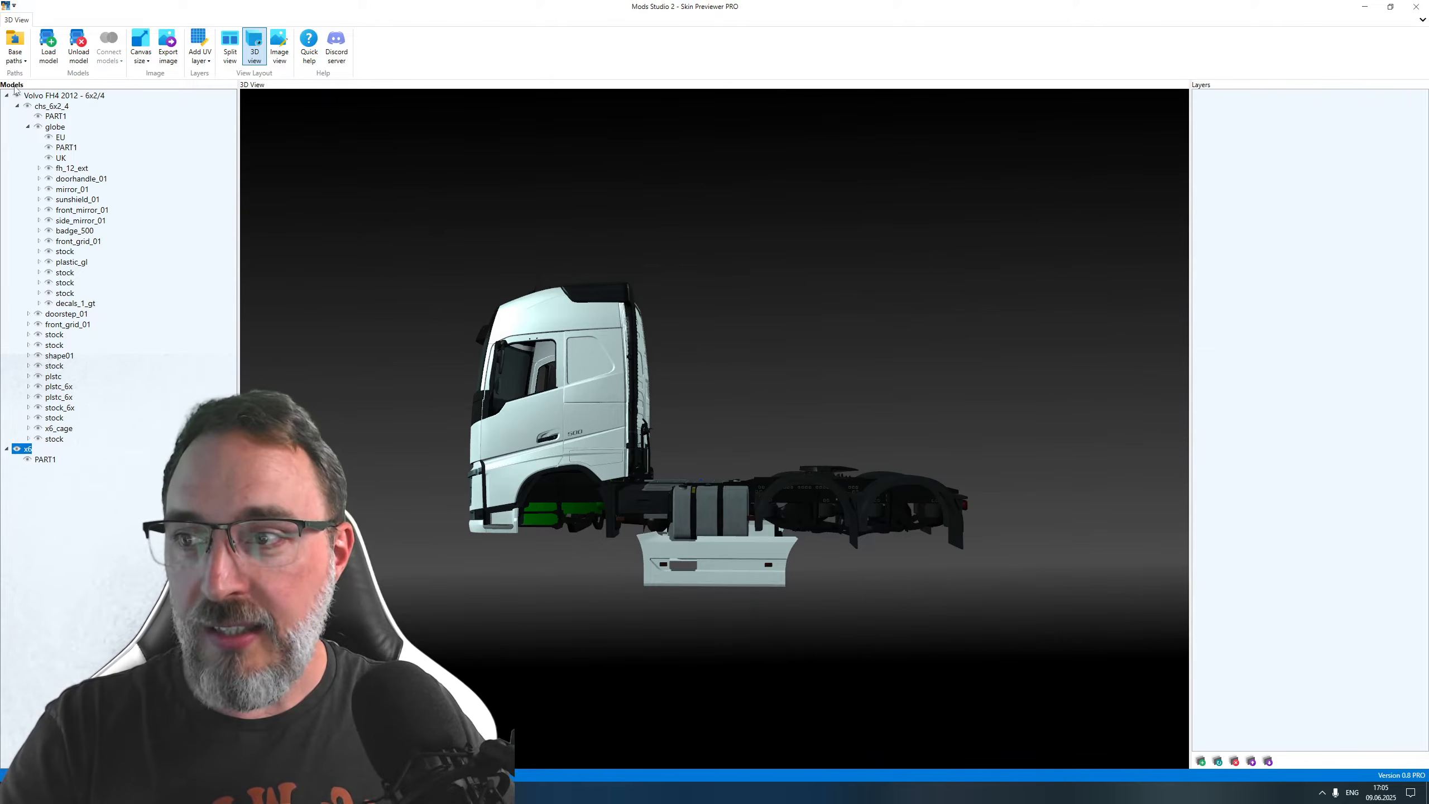
left_click(7, 95)
left_click(38, 99)
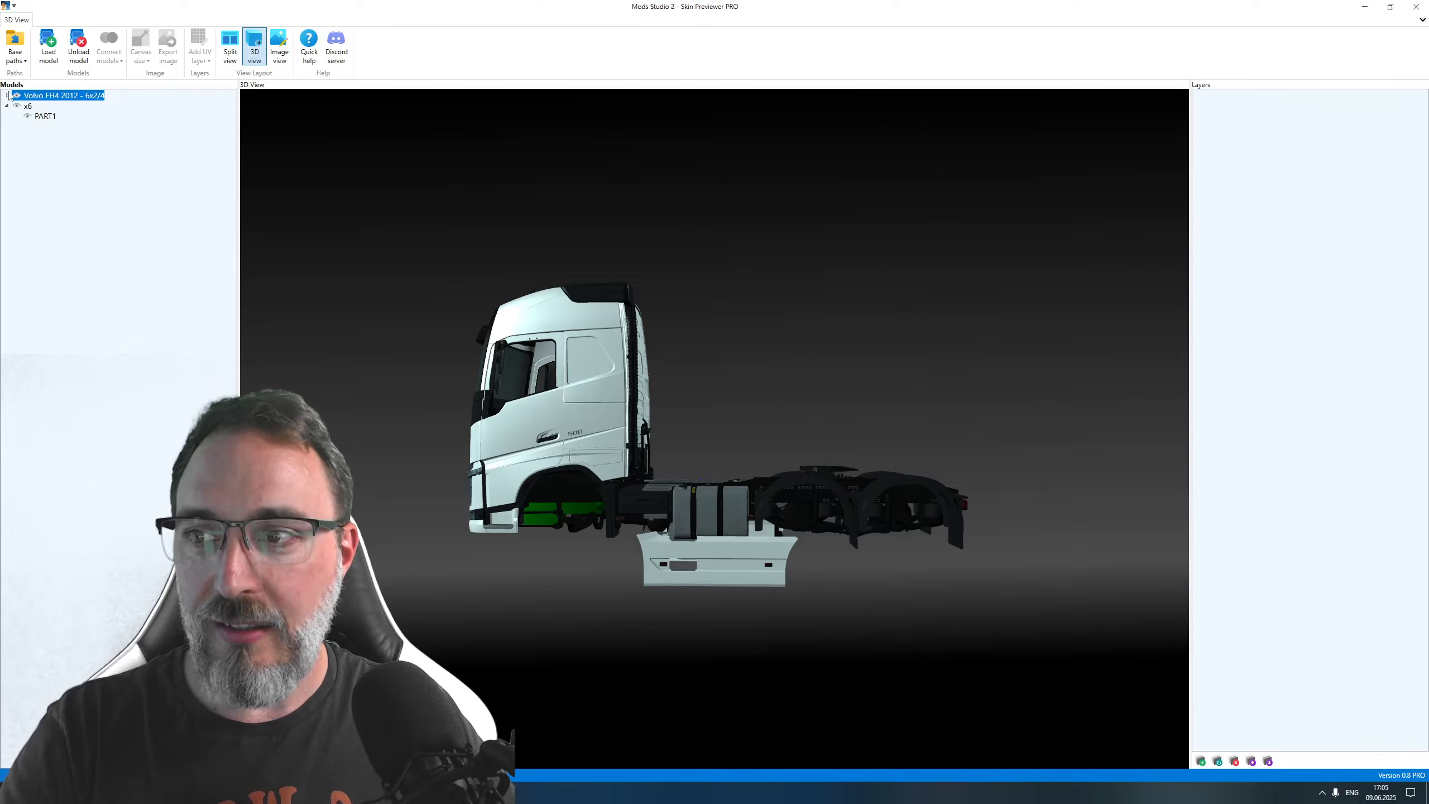
left_click(7, 96)
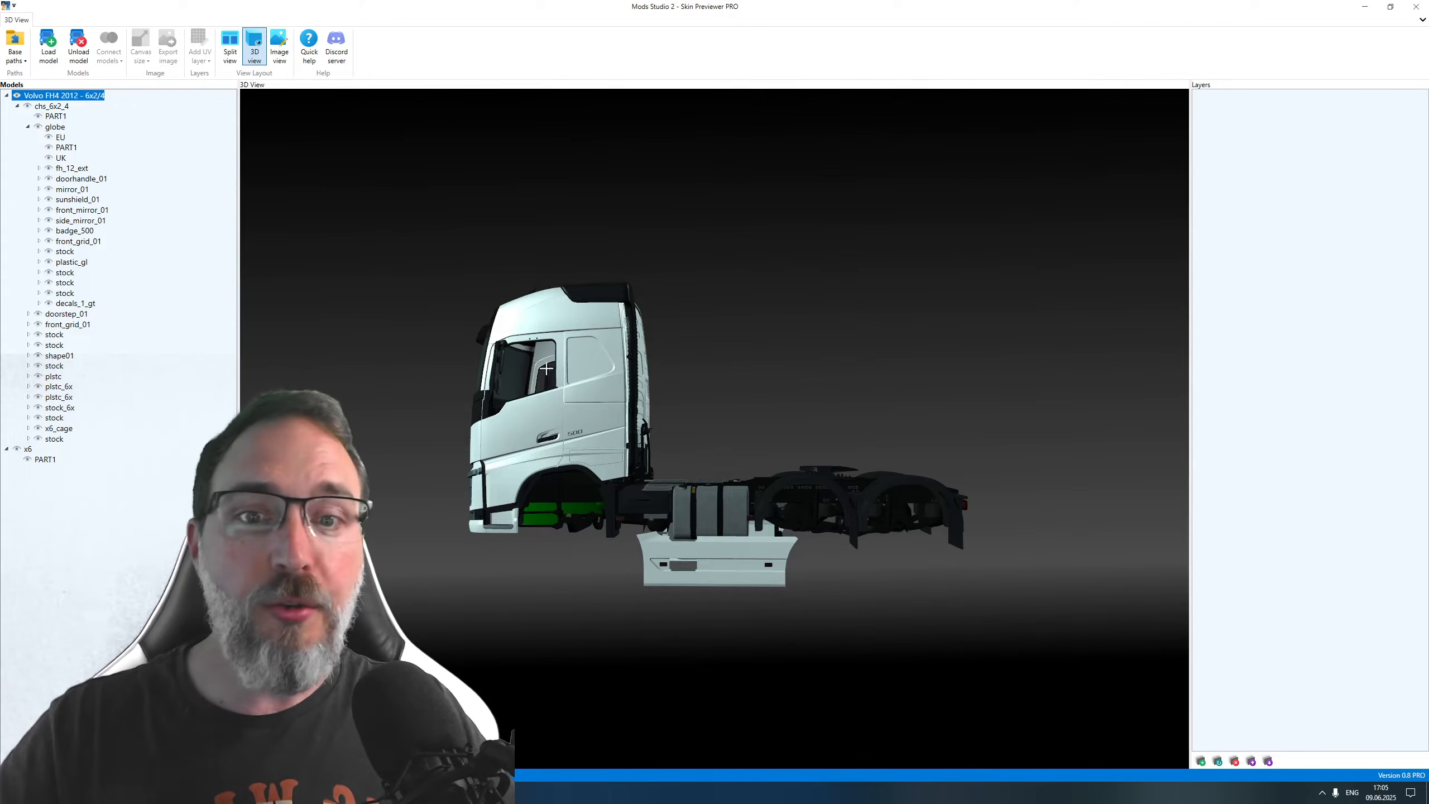
Step: Move the x6 side skirt model onto the chs_6x2_4 chassis in the model tree to start connecting them
left_click(28, 449)
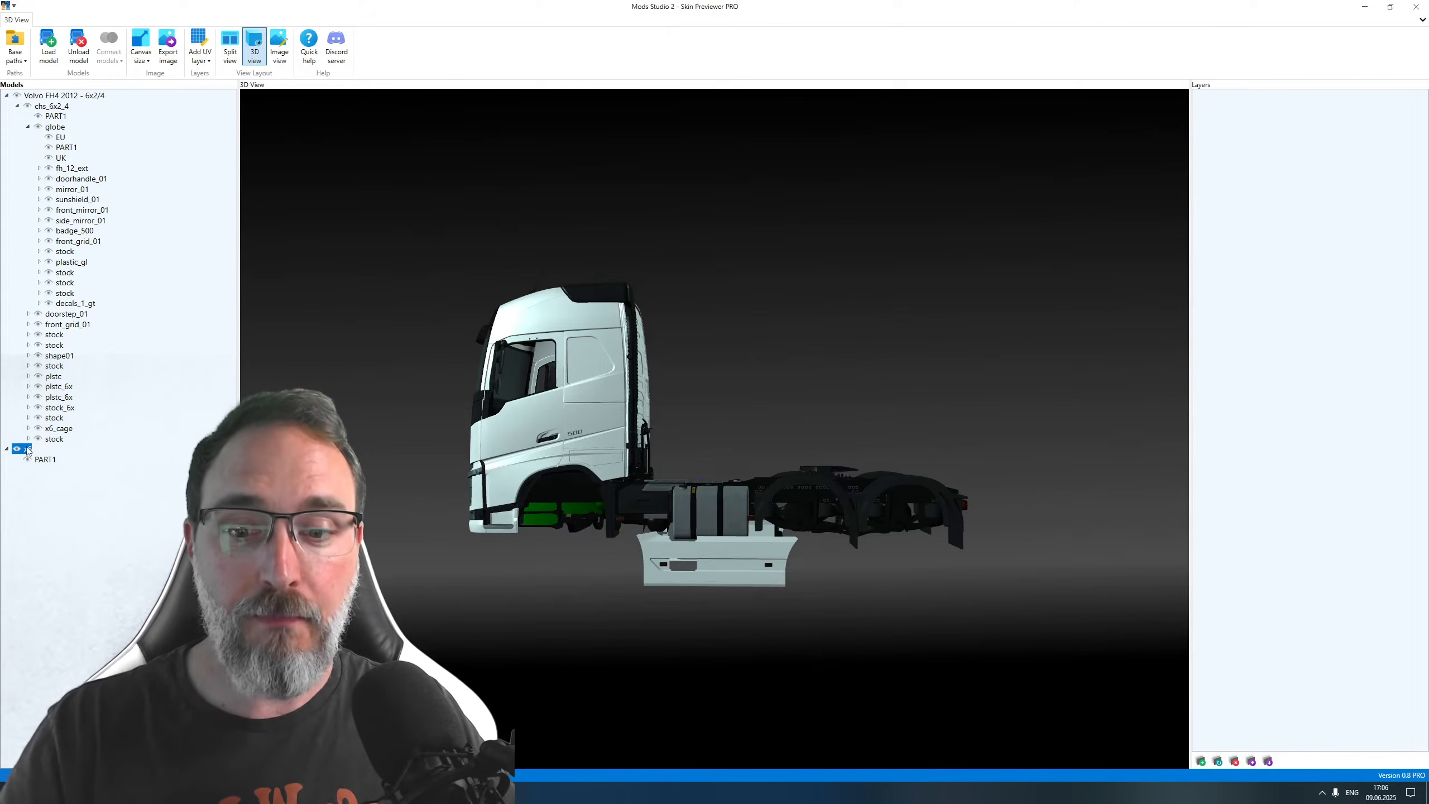
left_click_drag(439, 329, 714, 429)
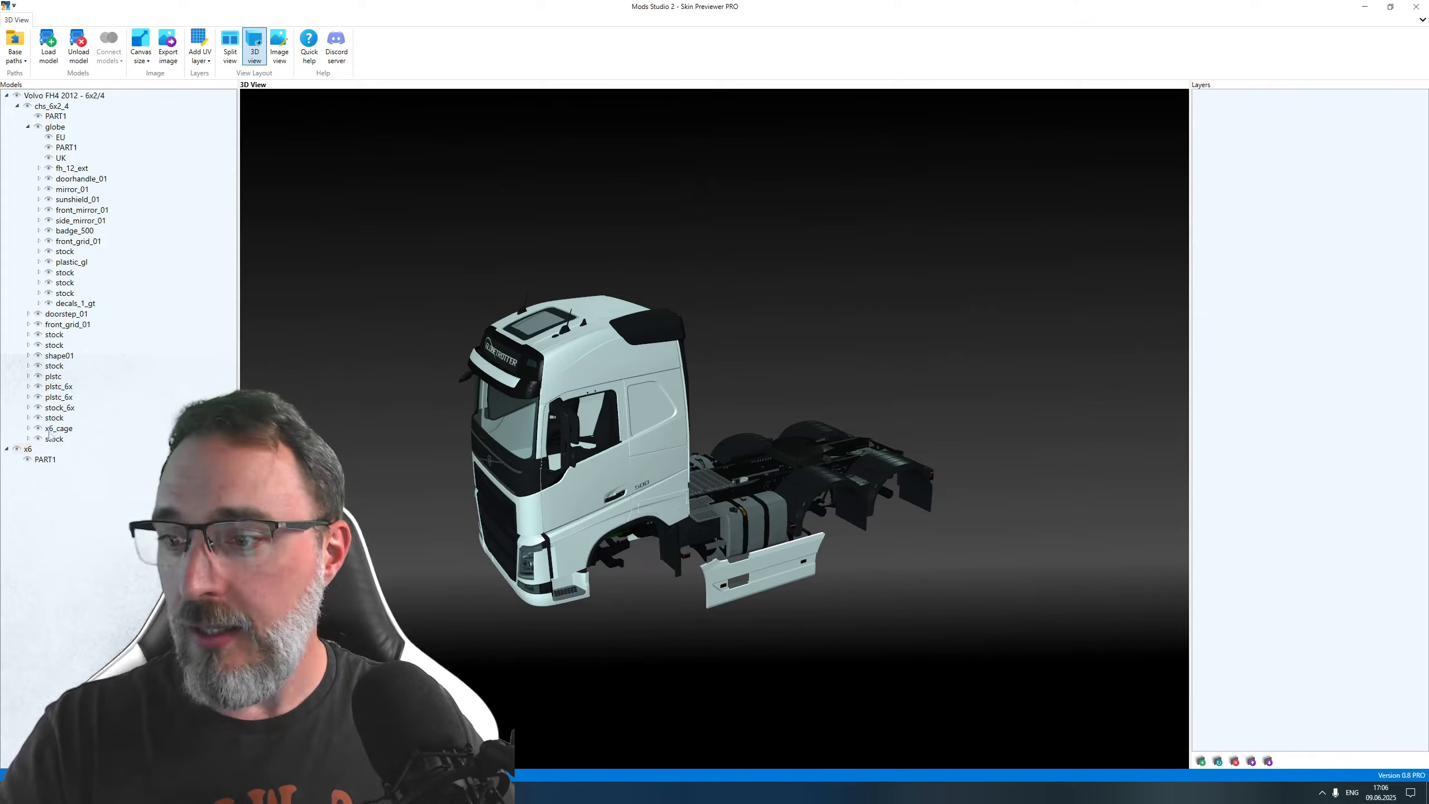
left_click(26, 448)
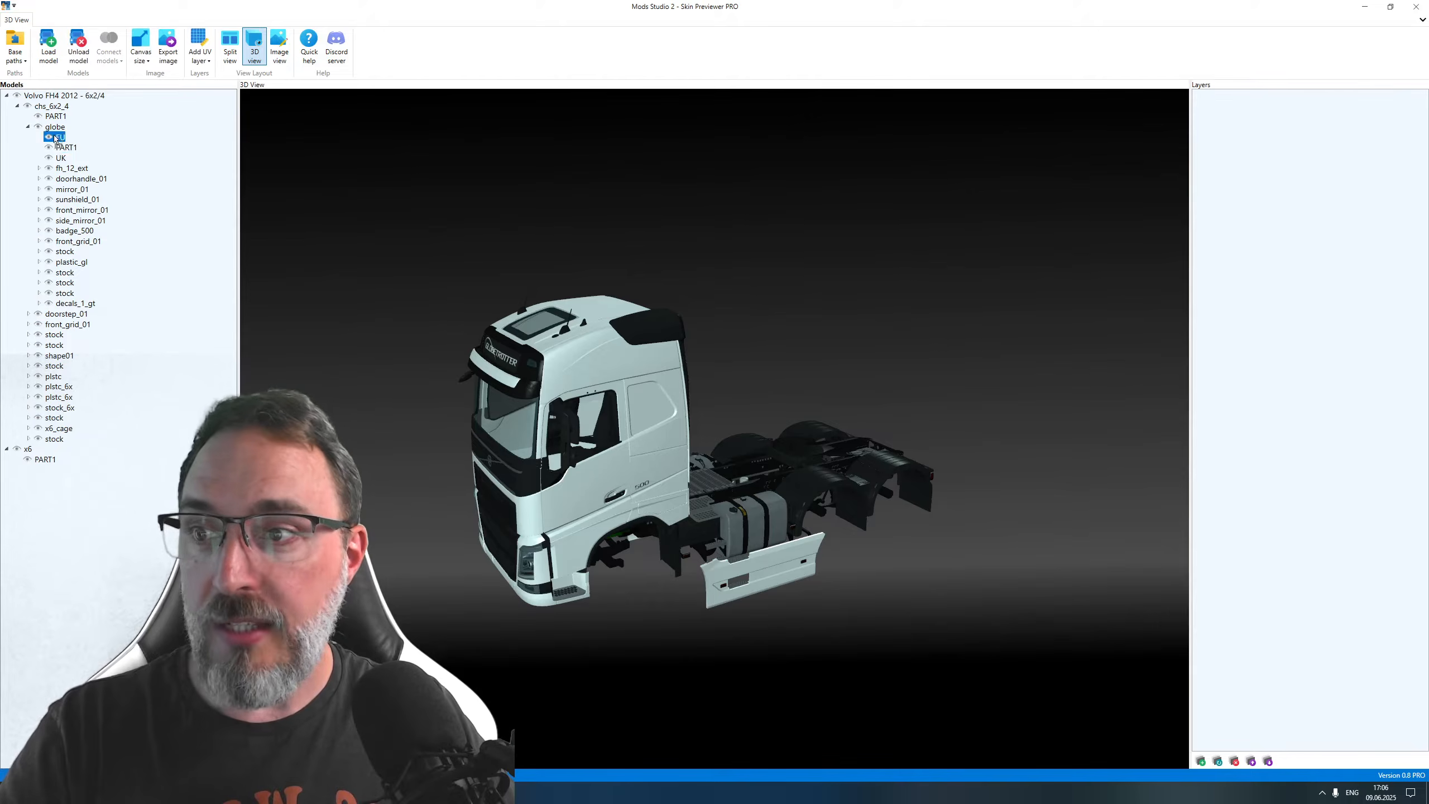
left_click(48, 107)
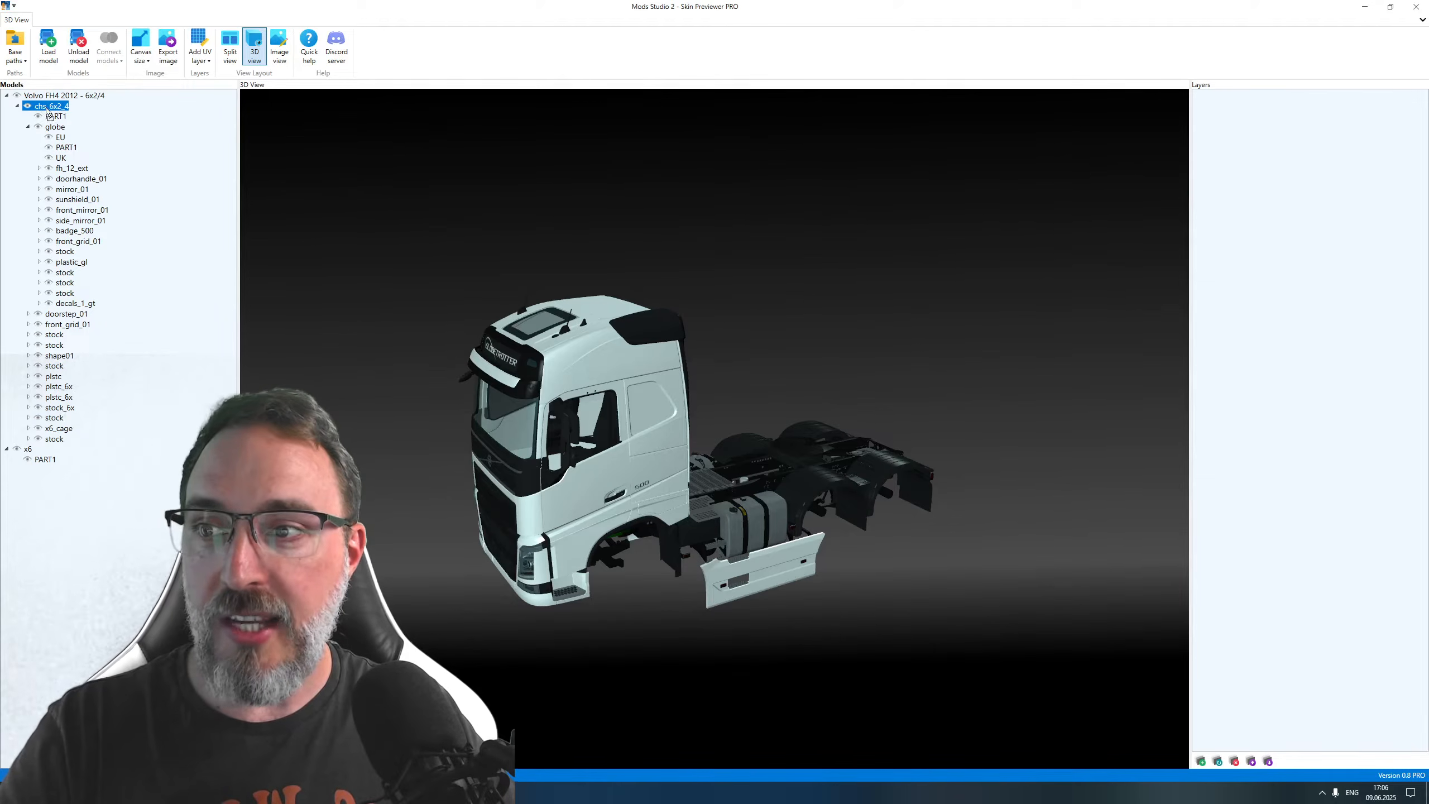
left_click(62, 109)
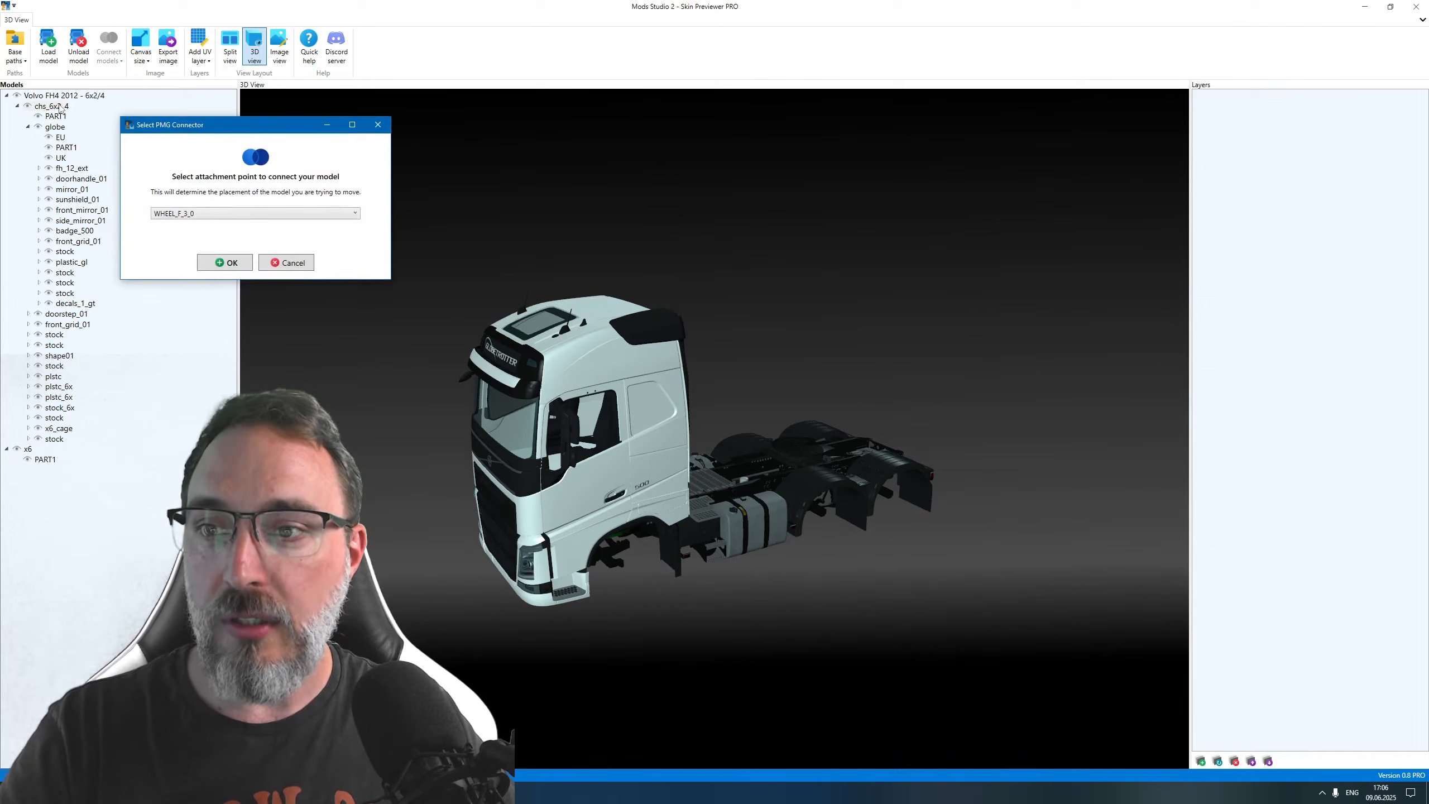
Step: Connect the x6 model to the chassis at the SIDESKIRT attachment point
left_click_drag(283, 127, 920, 146)
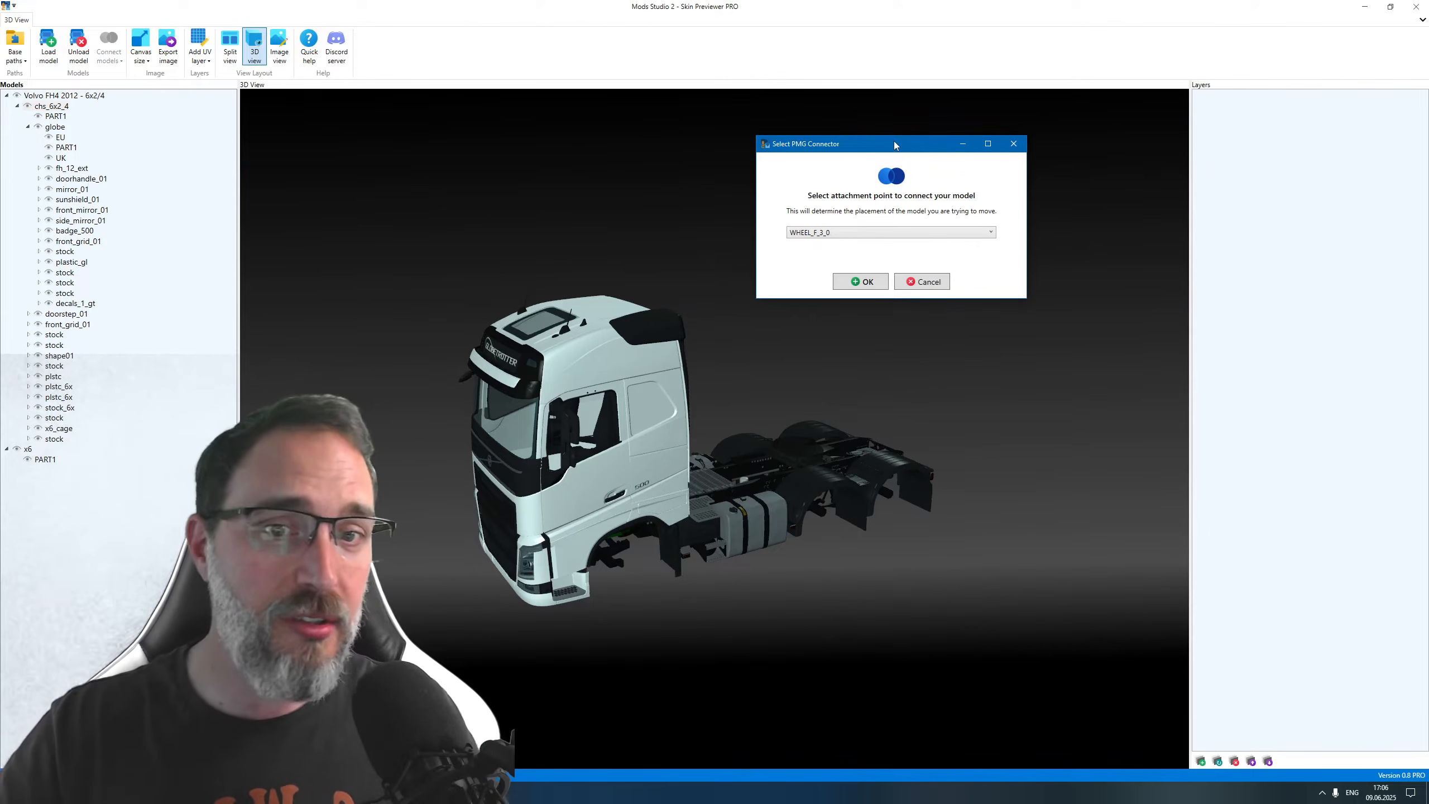
left_click(932, 235)
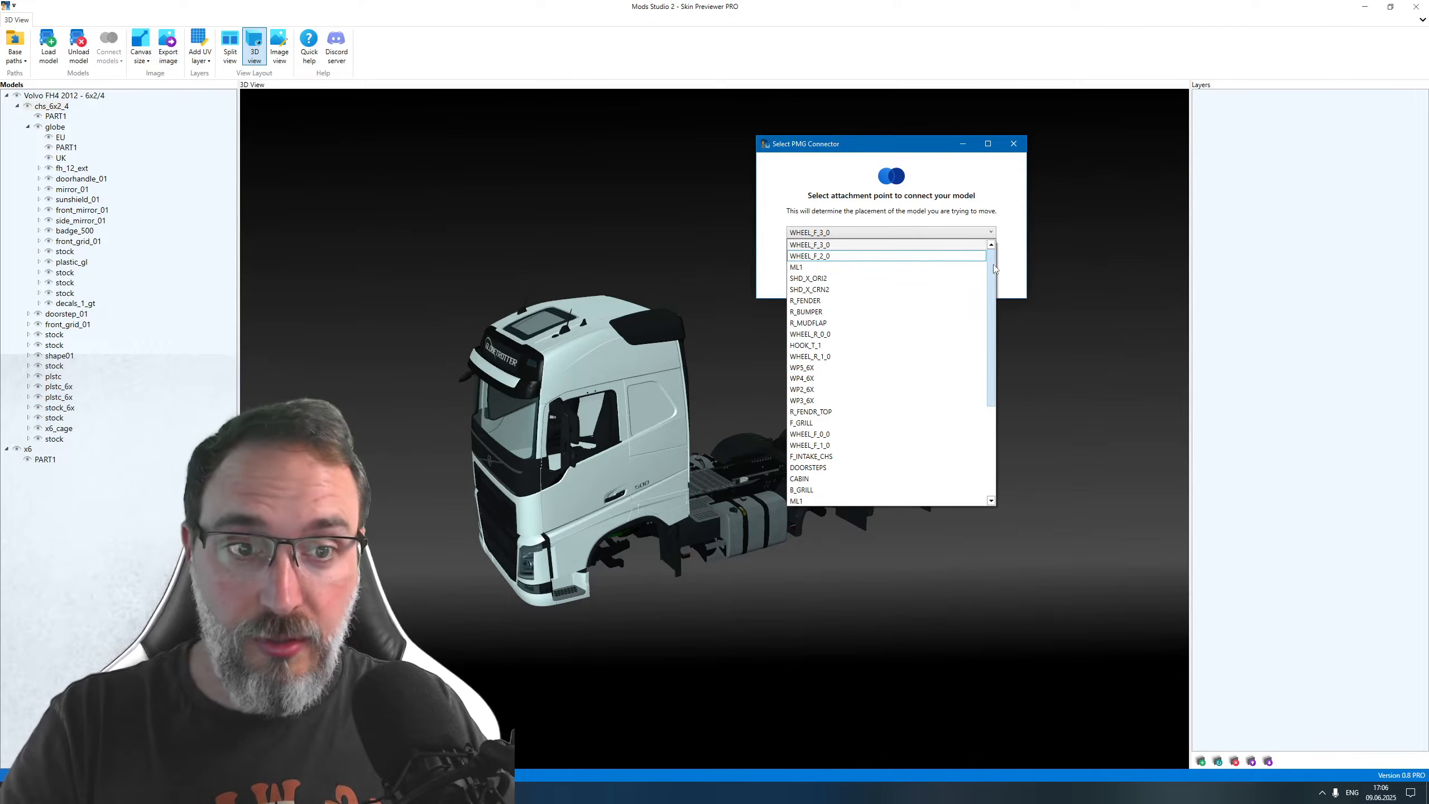
left_click_drag(997, 270, 1001, 360)
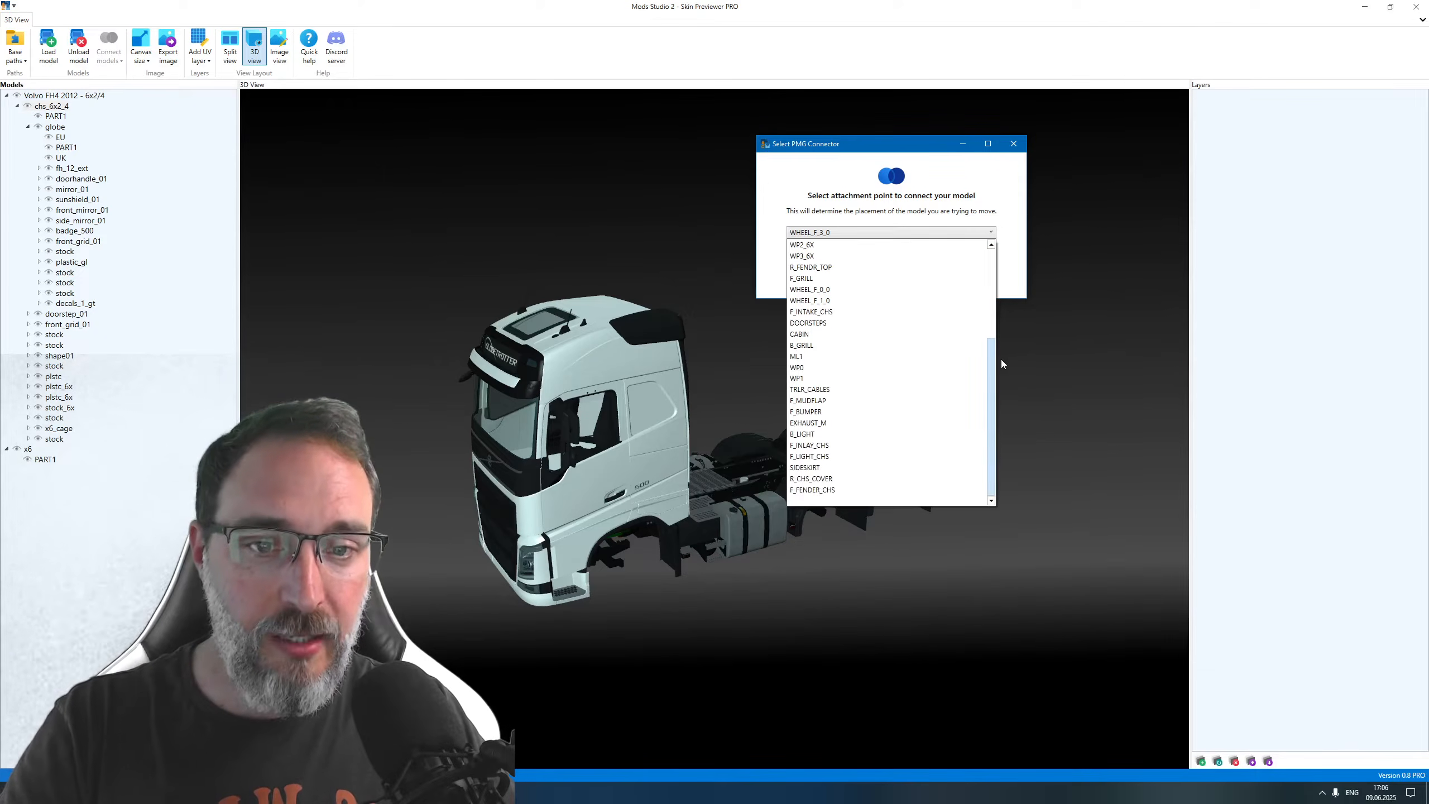
left_click(819, 469)
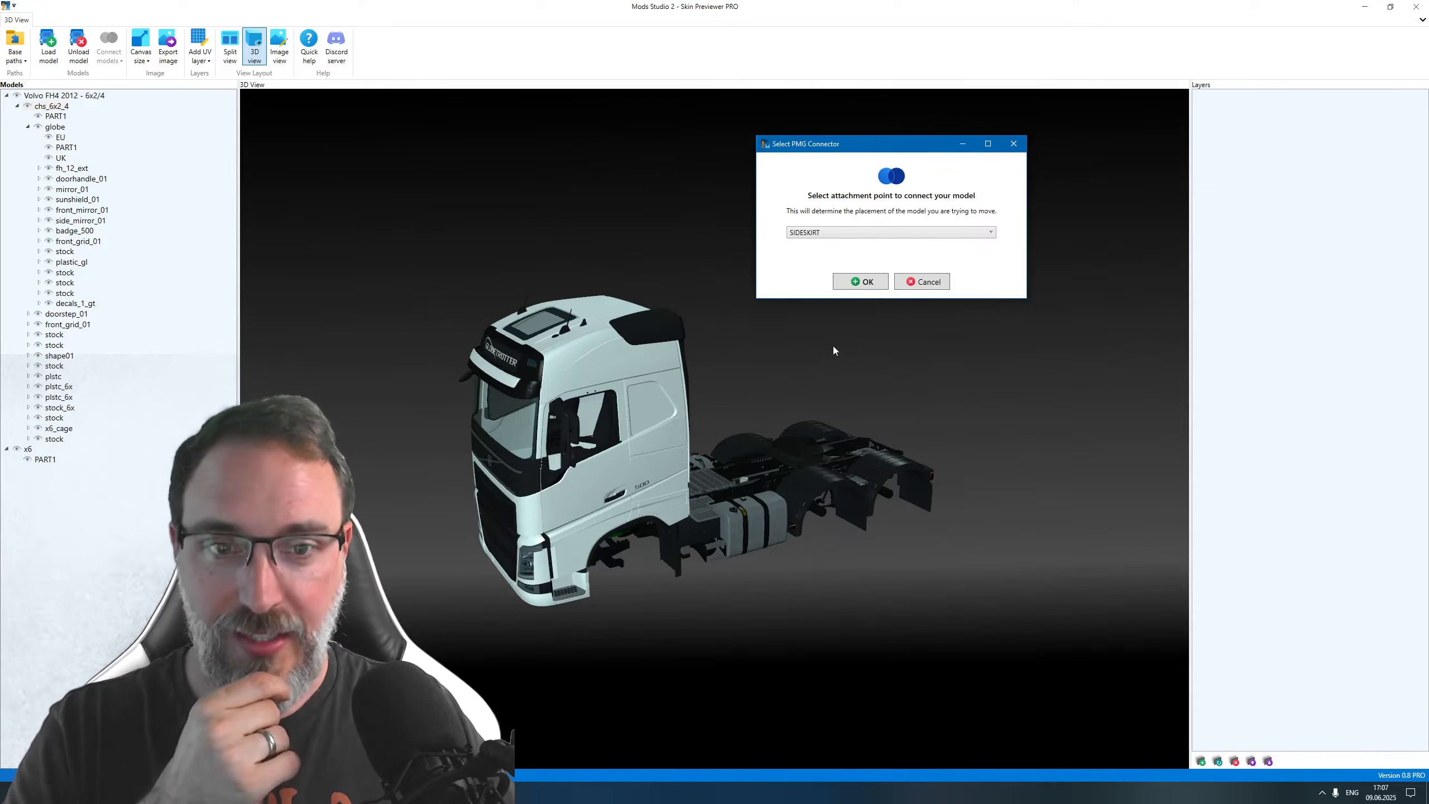
left_click(869, 289)
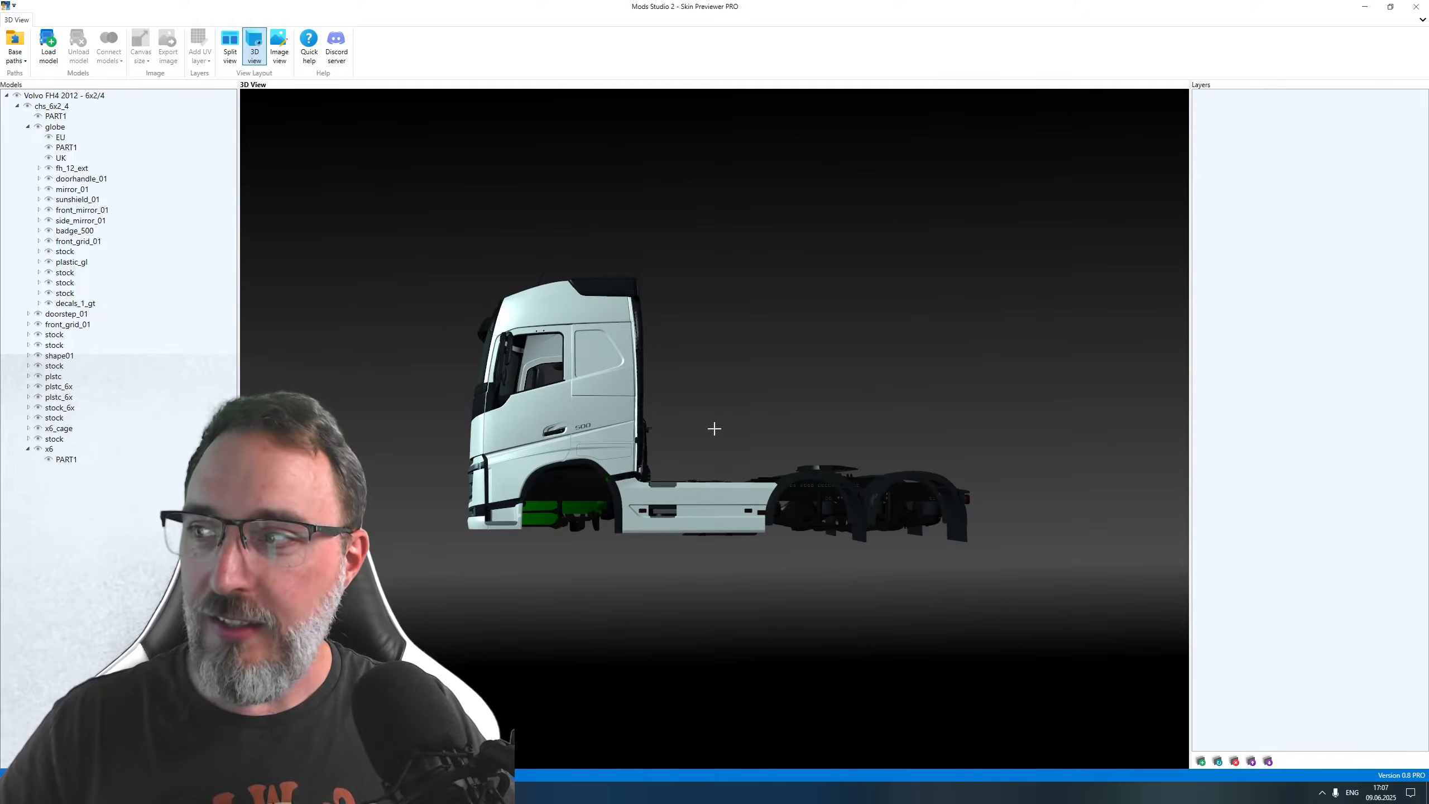
Step: Examine the attached side skirt from both sides of the truck, collapse the globe group, and select x6 under the chs_6x2_4 chassis
left_click_drag(714, 428, 715, 563)
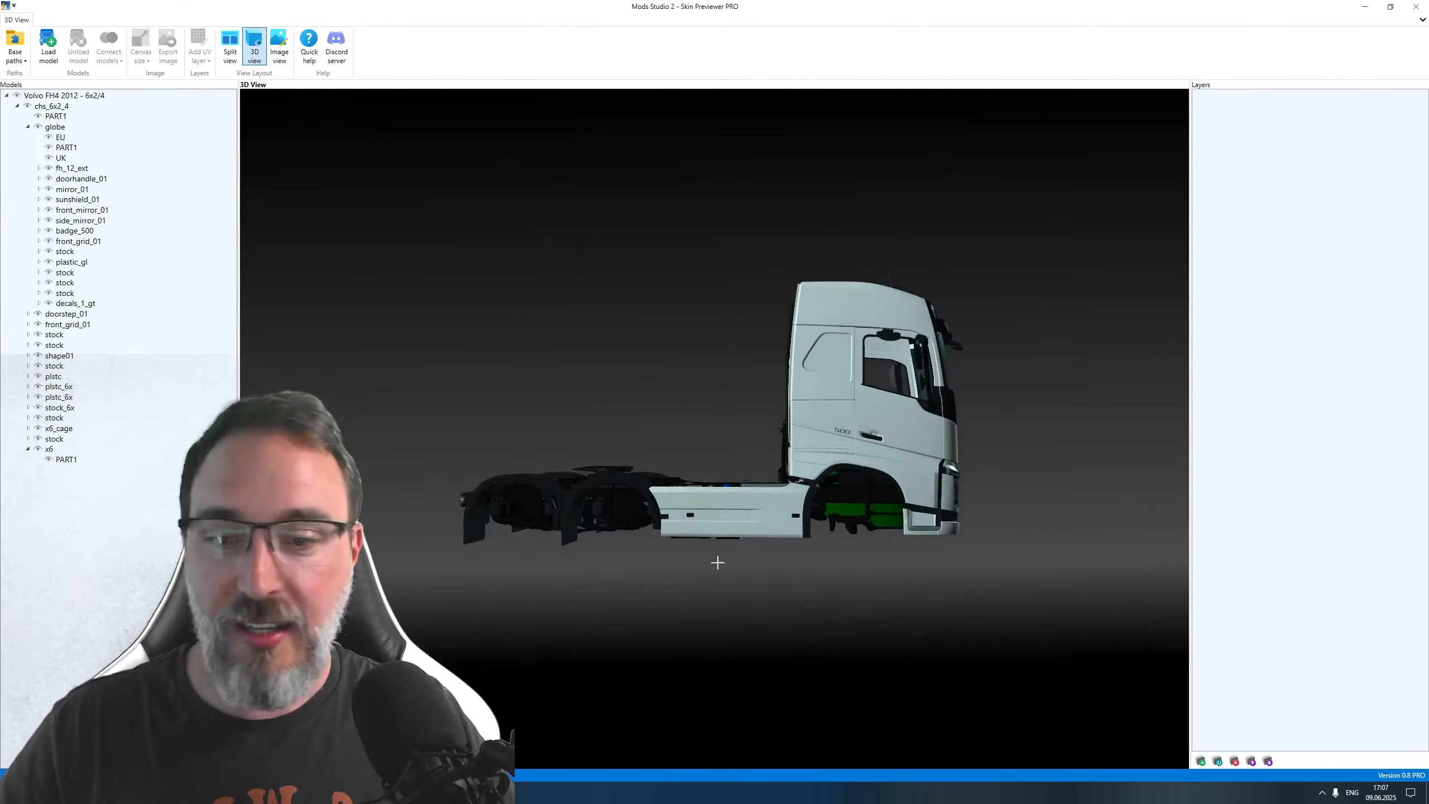
left_click(33, 97)
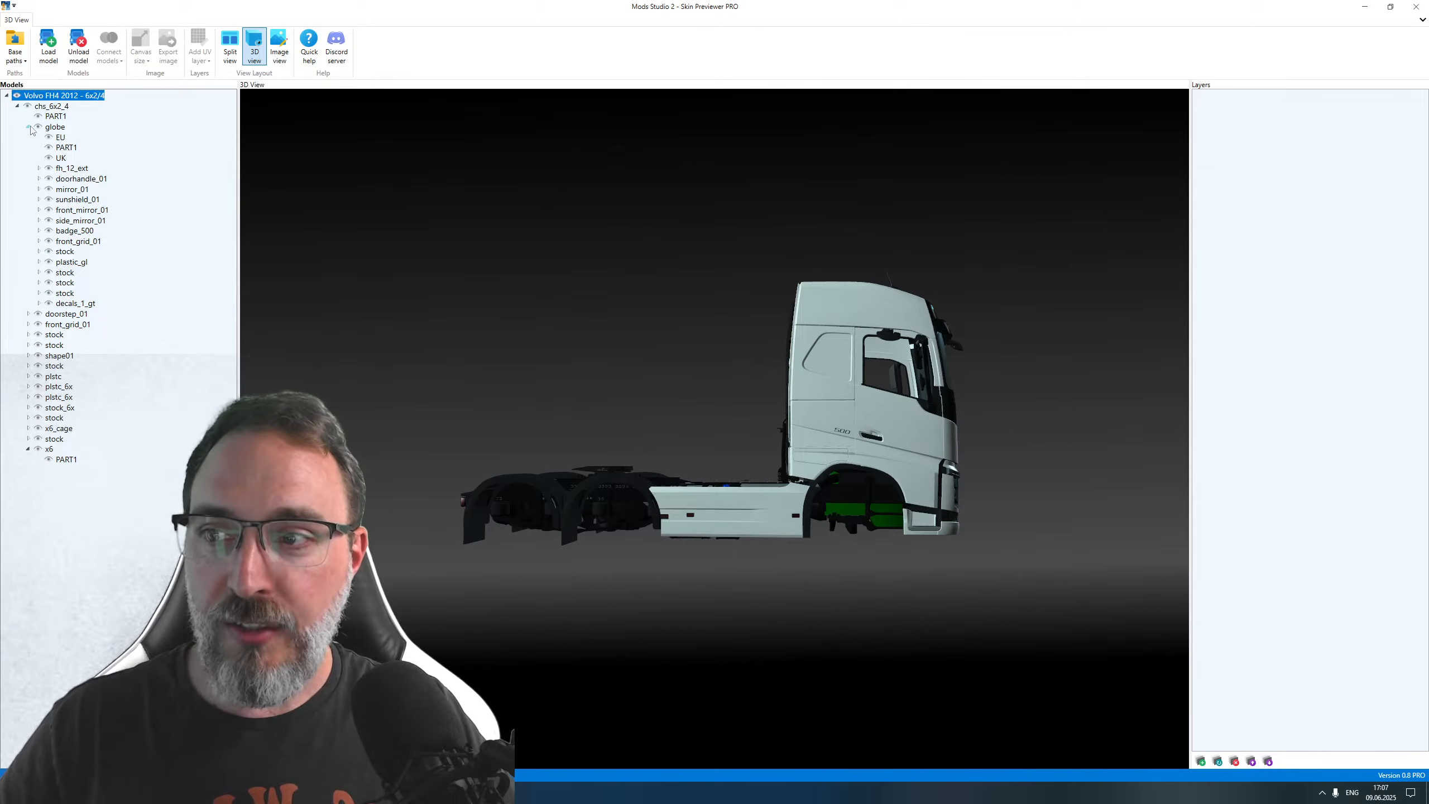
left_click(28, 127)
left_click(30, 107)
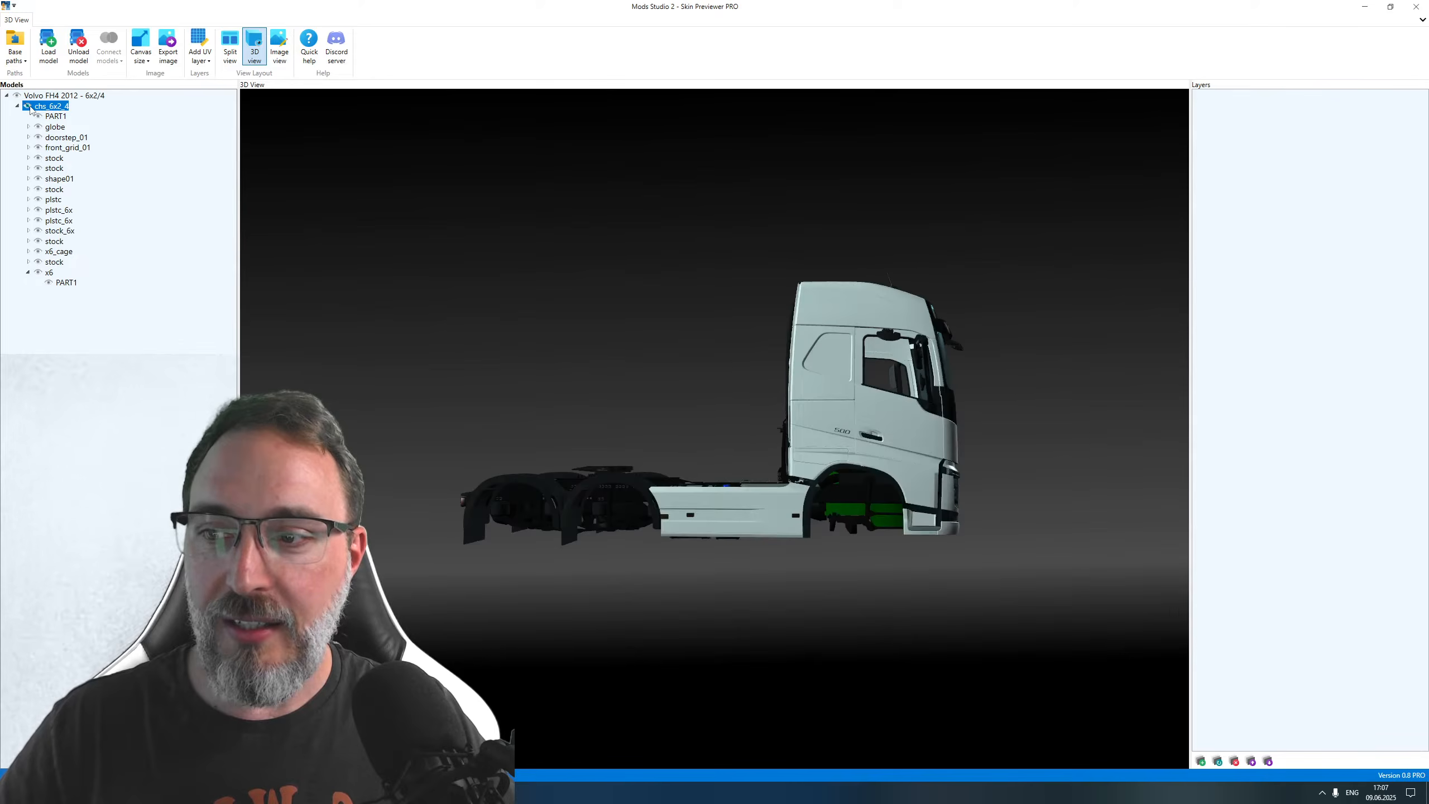
left_click_drag(872, 481, 859, 417)
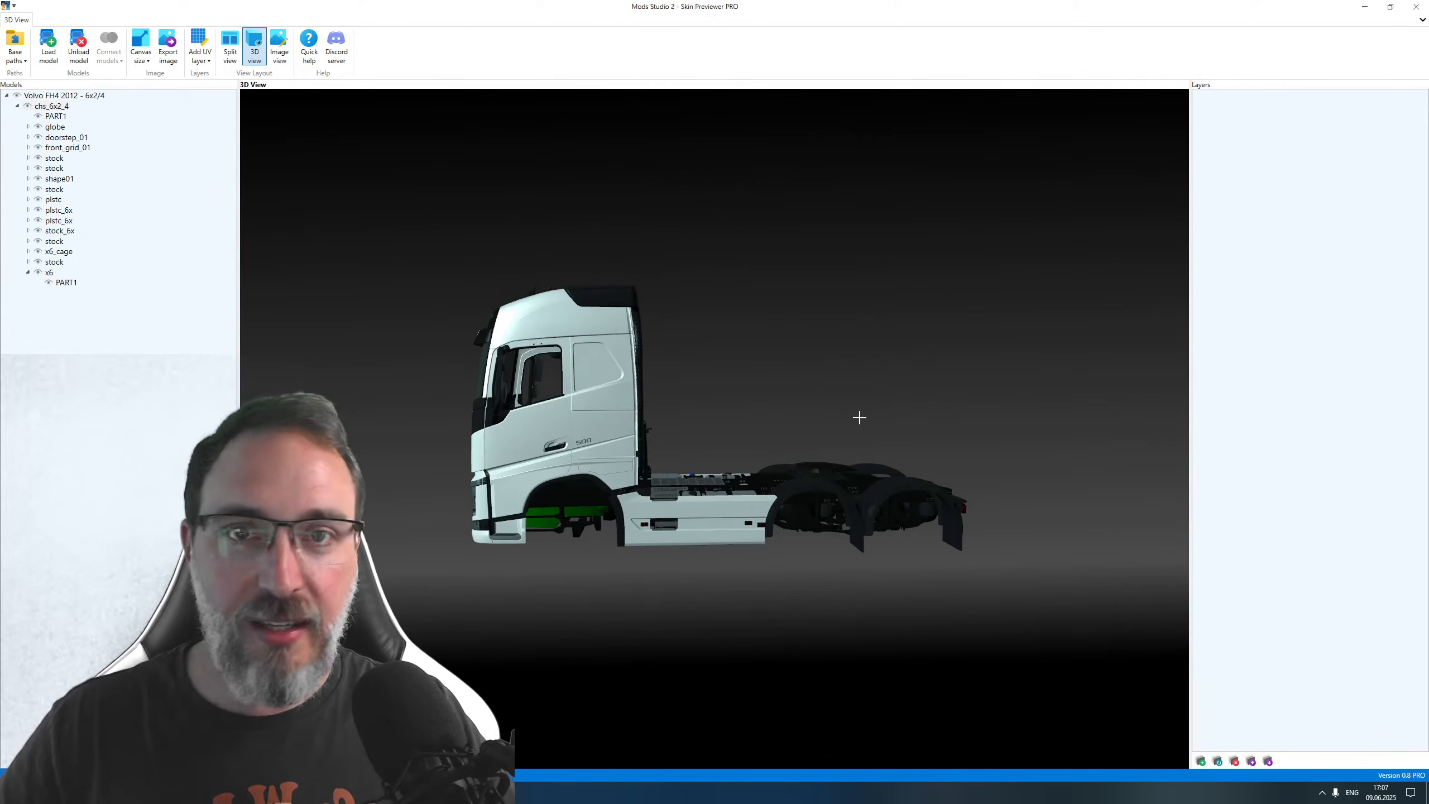
left_click(41, 106)
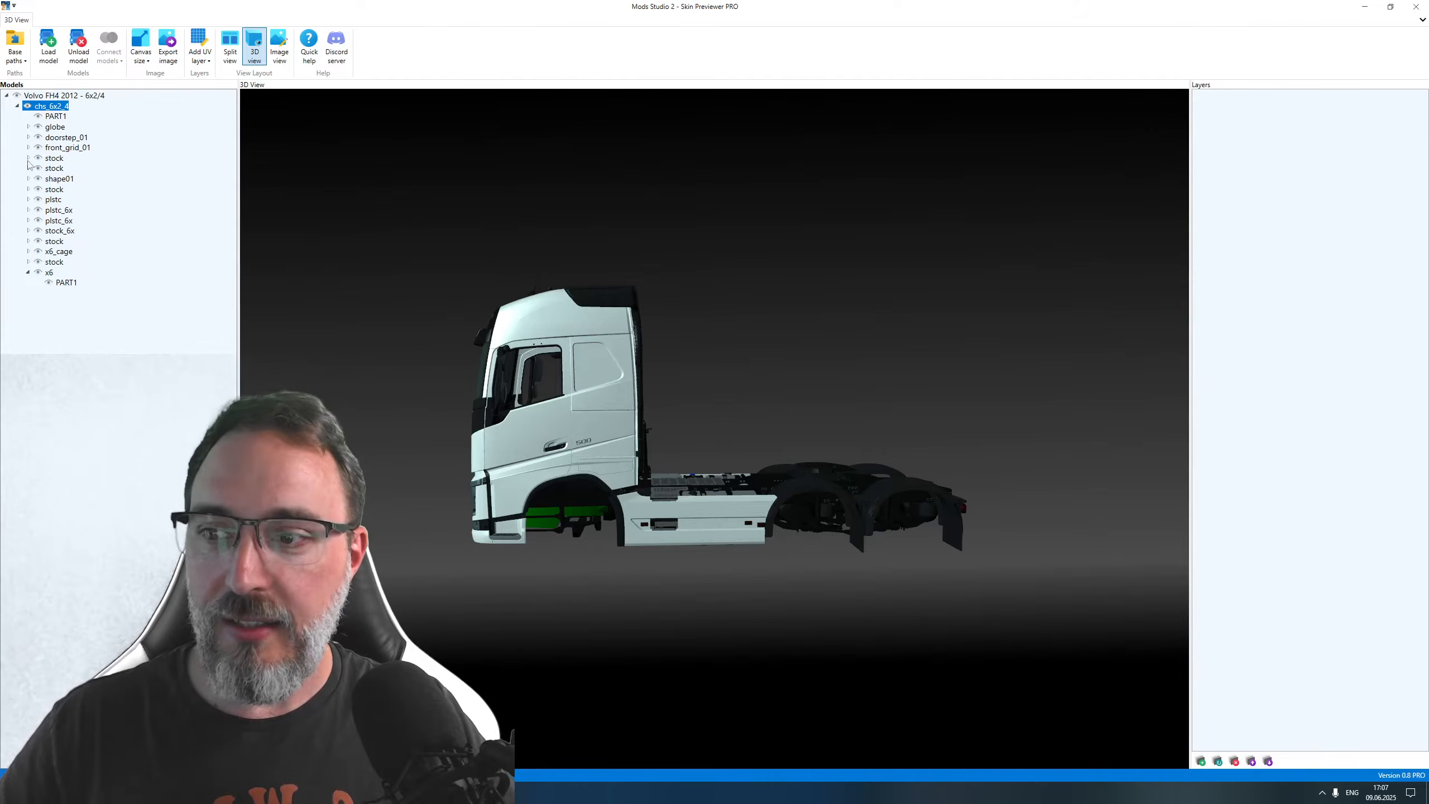
left_click(49, 272)
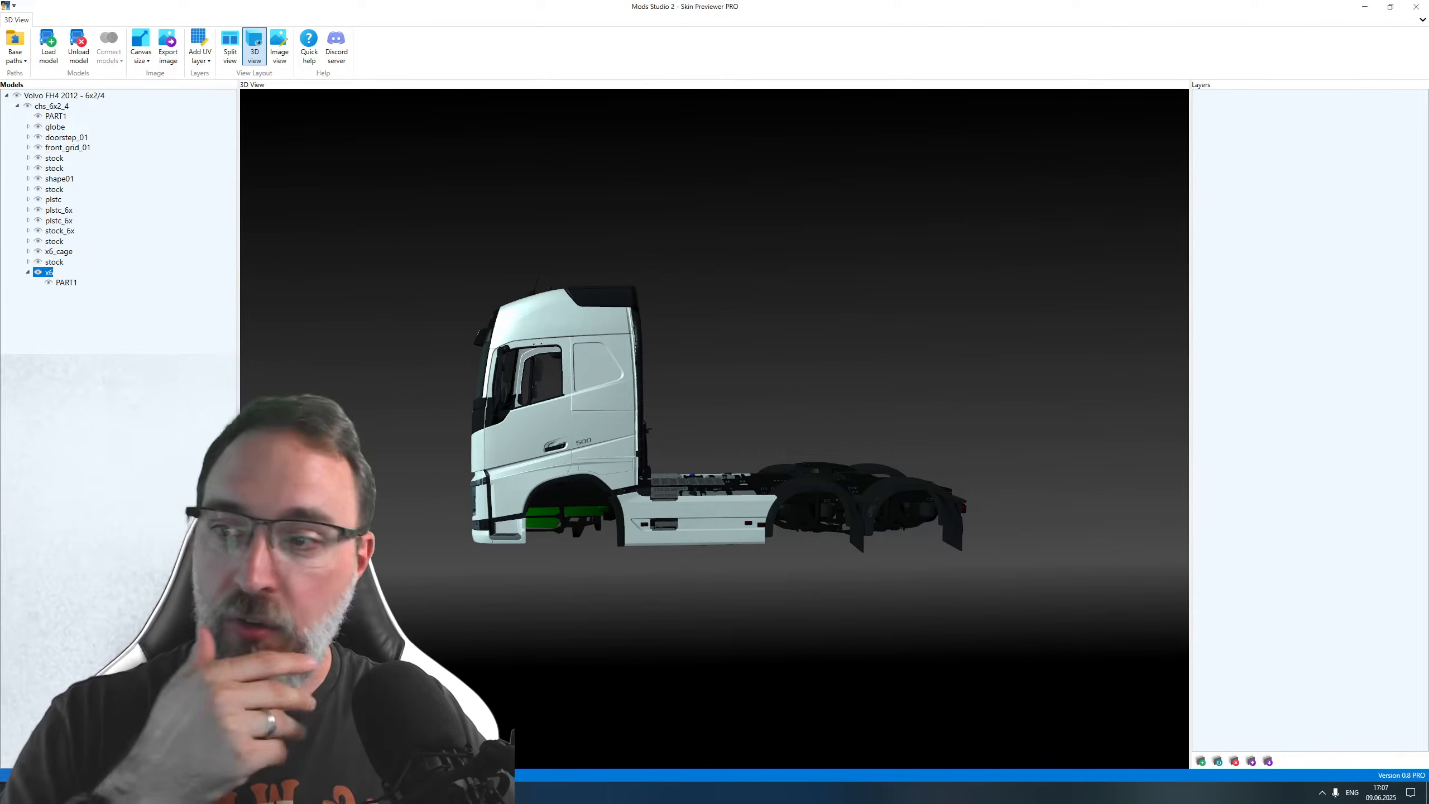
Step: Load the pinned 3-axle SCS Fuel Tank trailer alongside the Volvo truck
left_click_drag(714, 429, 714, 429)
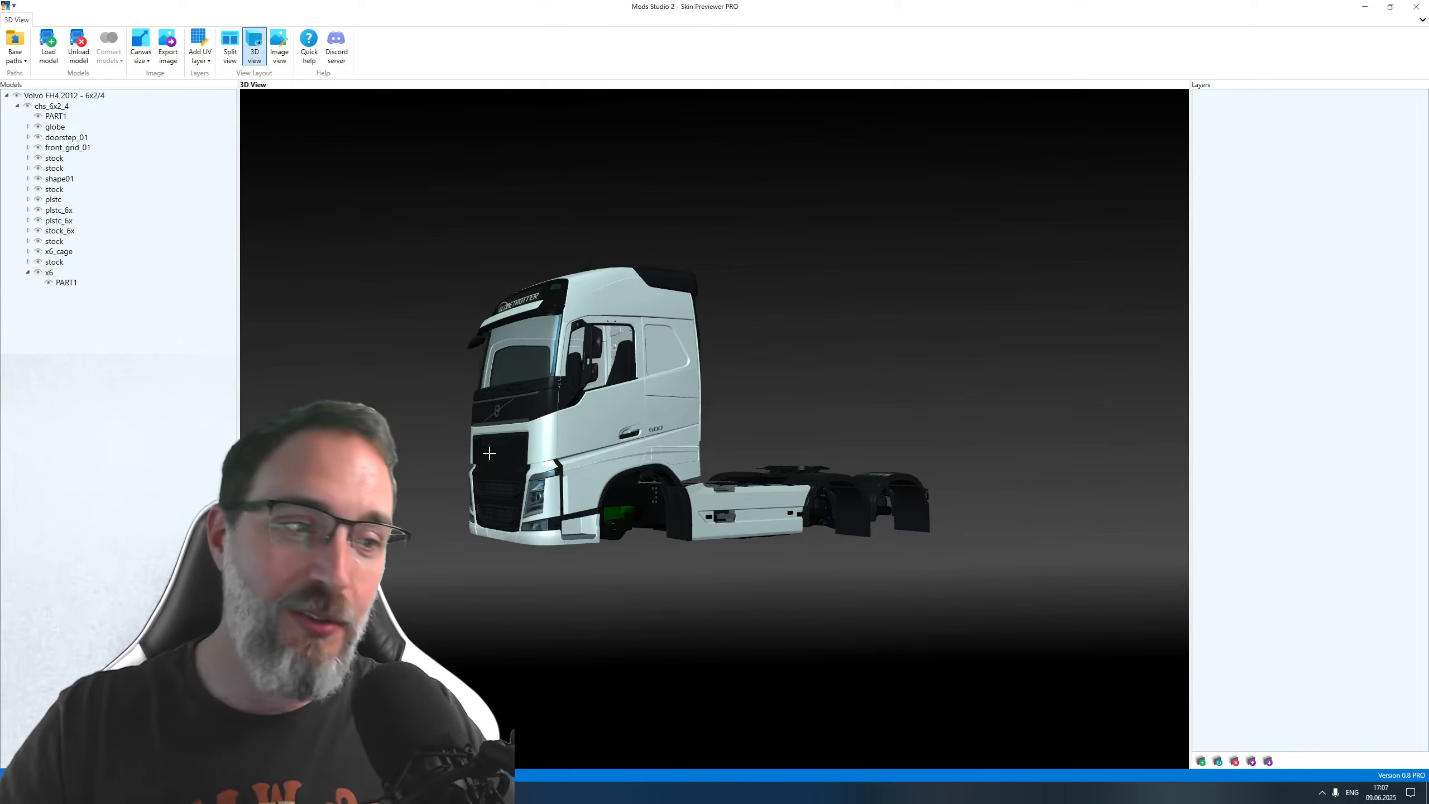
left_click_drag(488, 398, 713, 429)
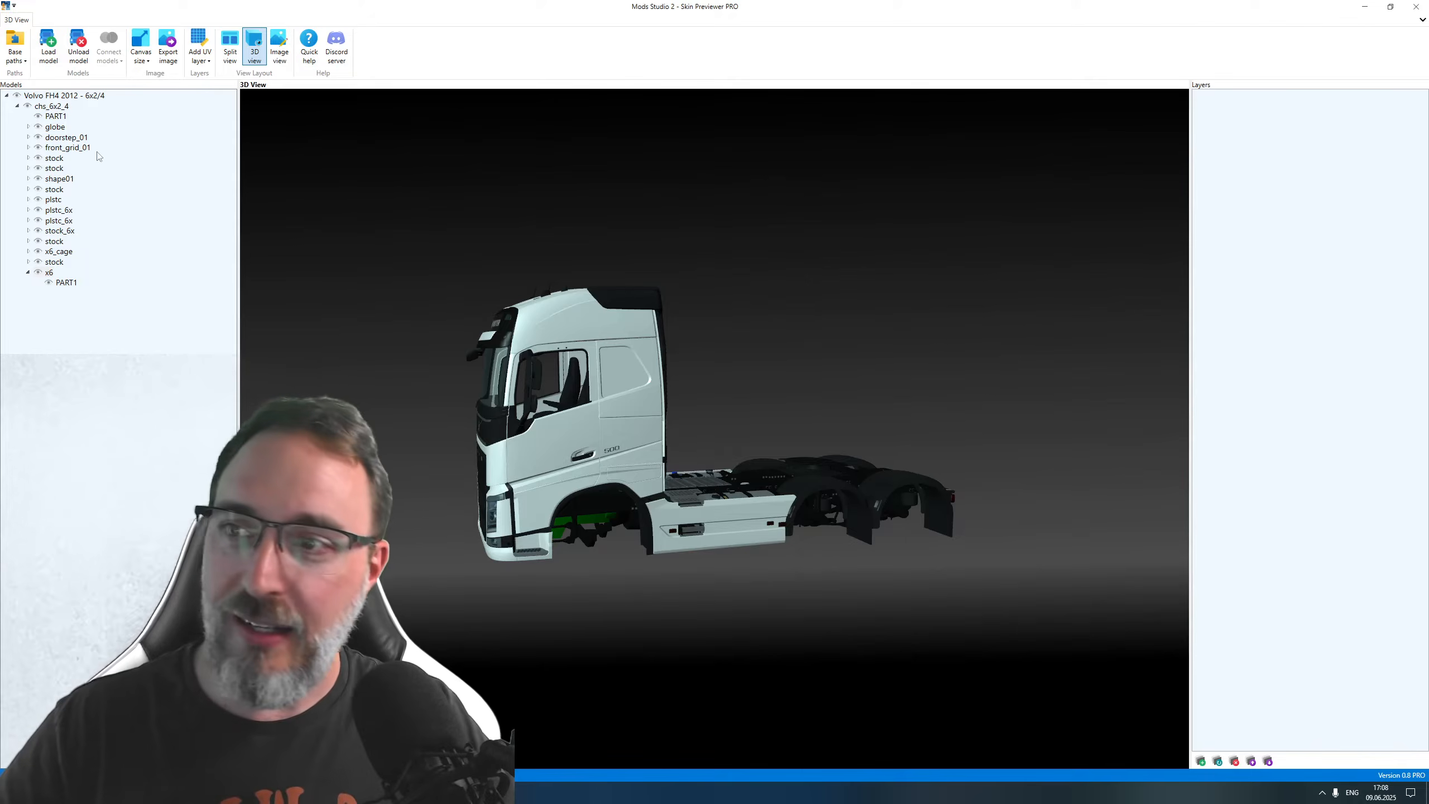
left_click(52, 52)
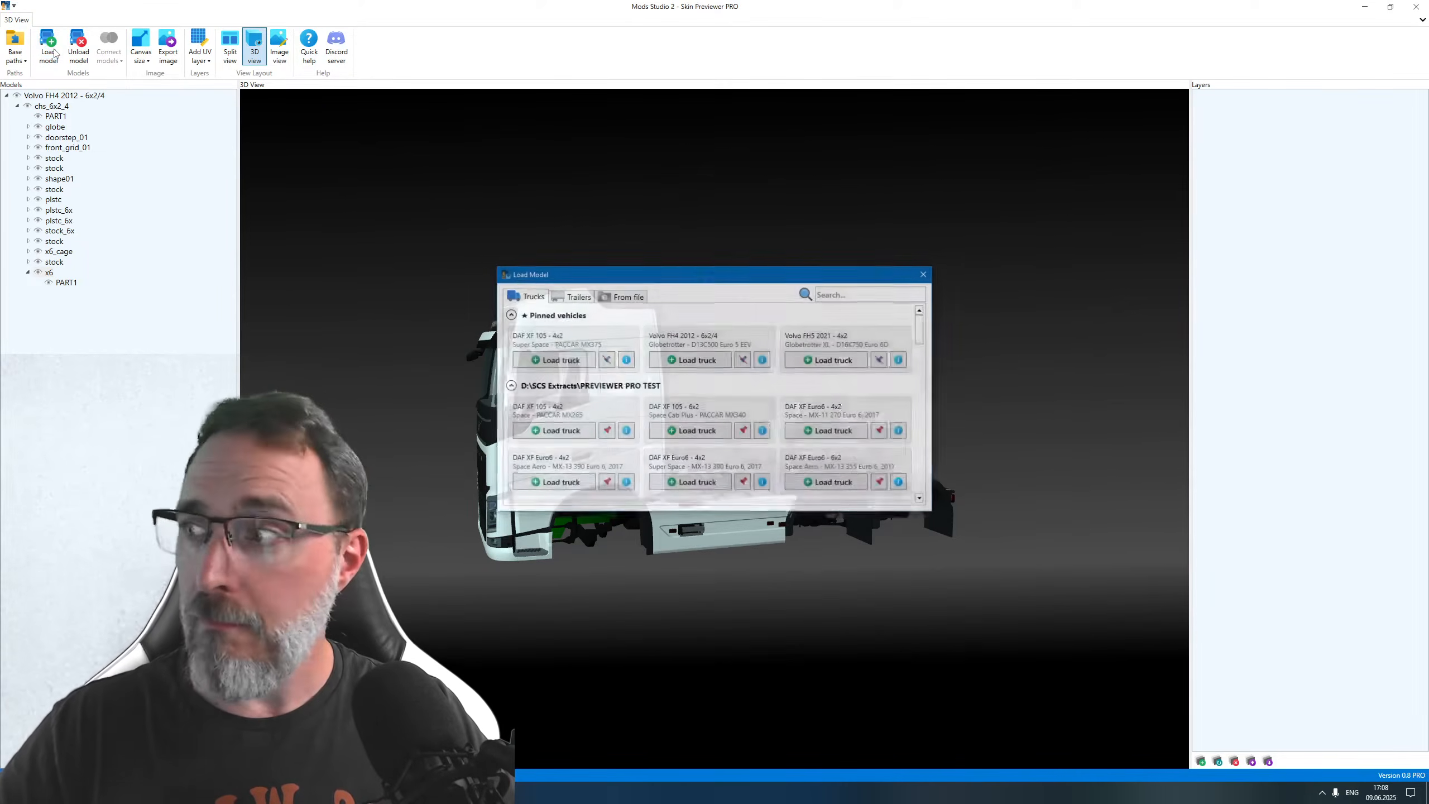
left_click(580, 296)
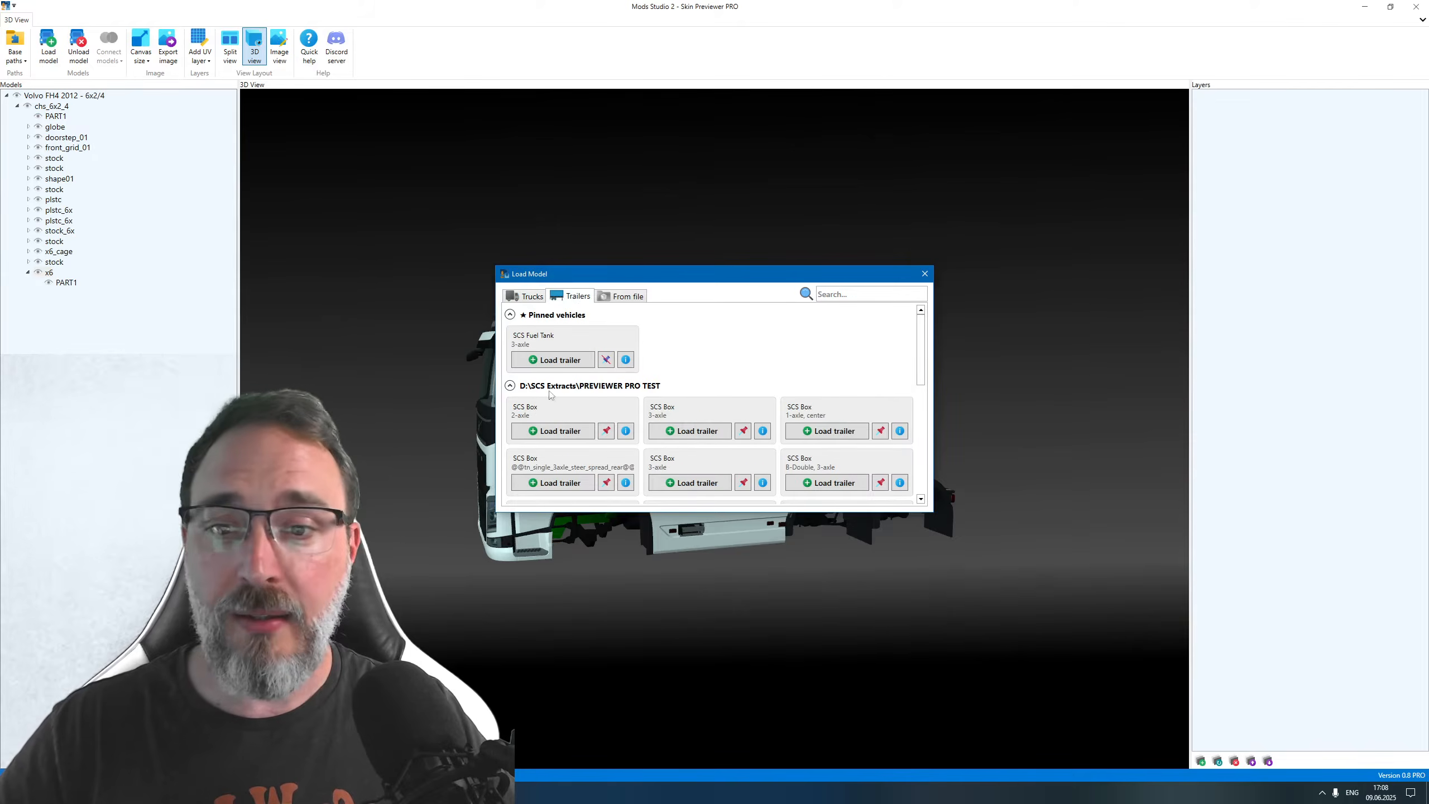
left_click(553, 360)
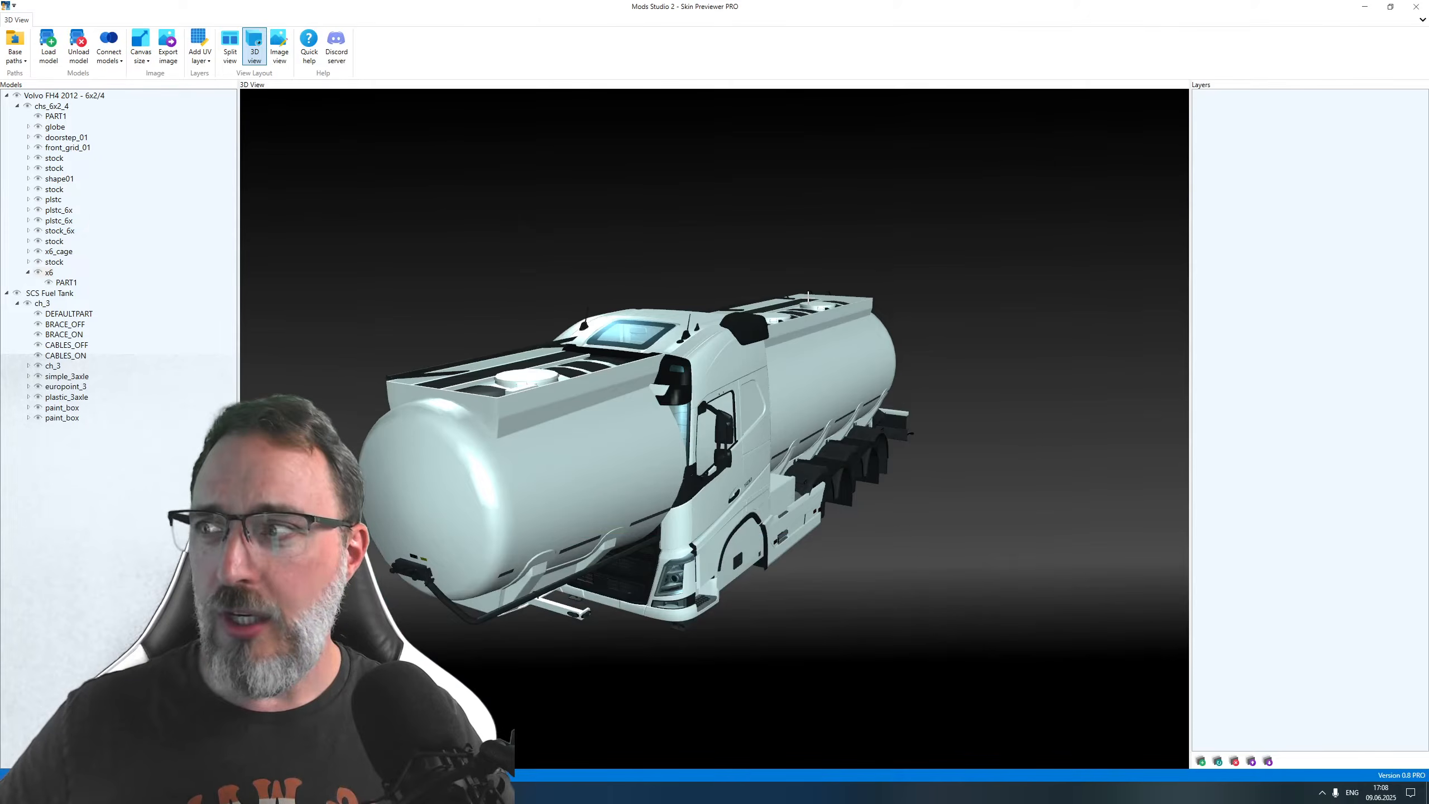
Step: Connect the SCS Fuel Tank trailer to the Volvo truck with the automatic truck and trailer connection
left_click_drag(808, 297, 769, 520)
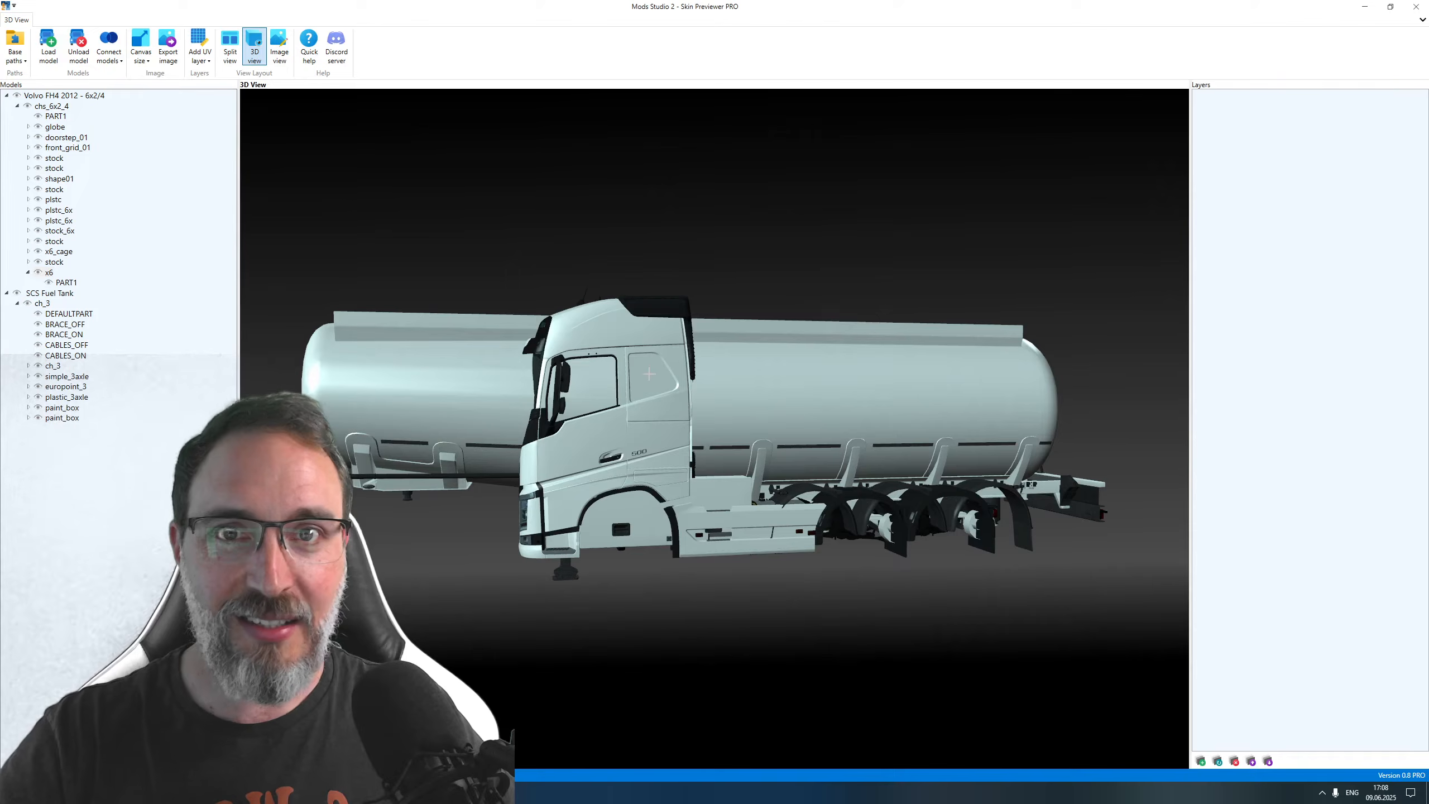
left_click_drag(468, 371, 560, 375)
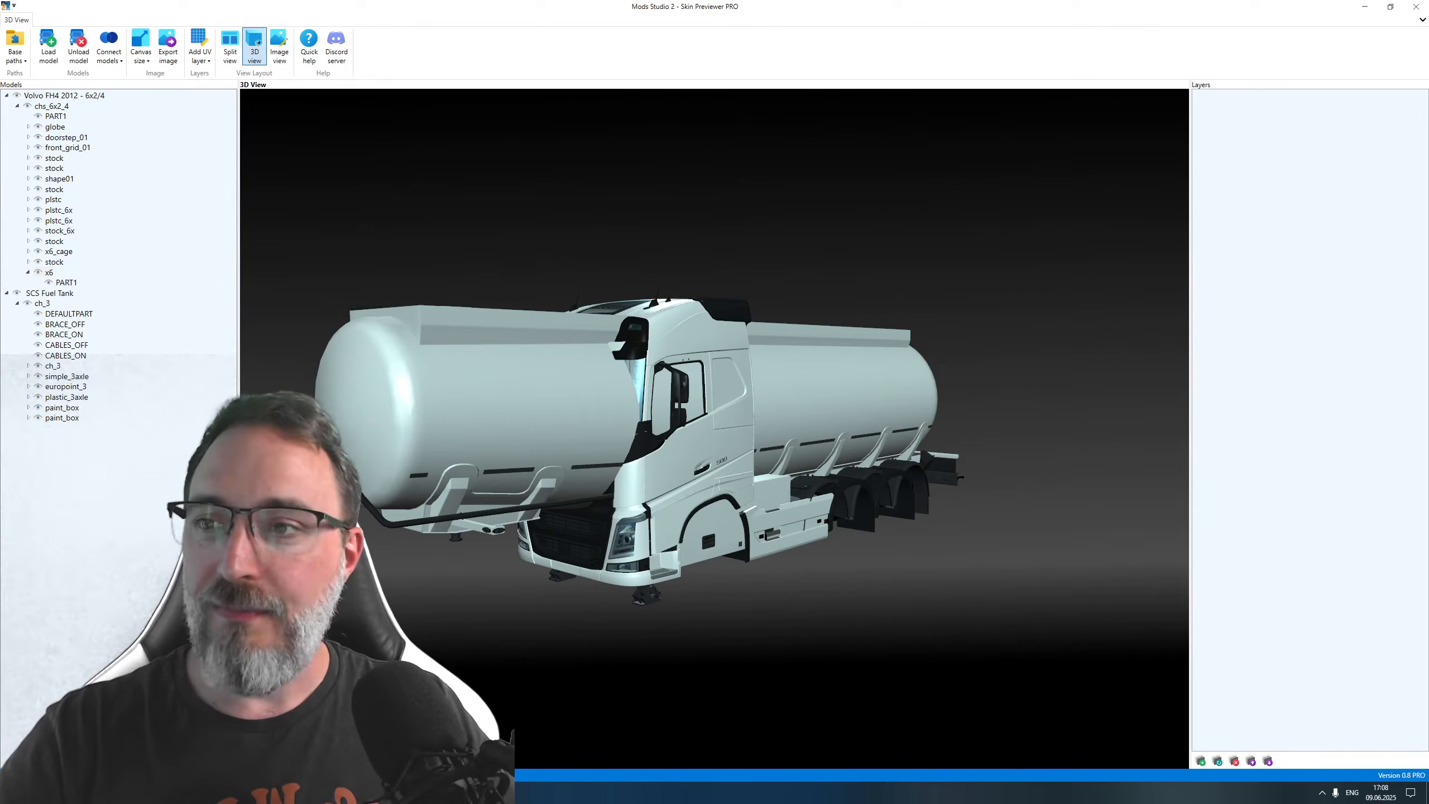
left_click(110, 39)
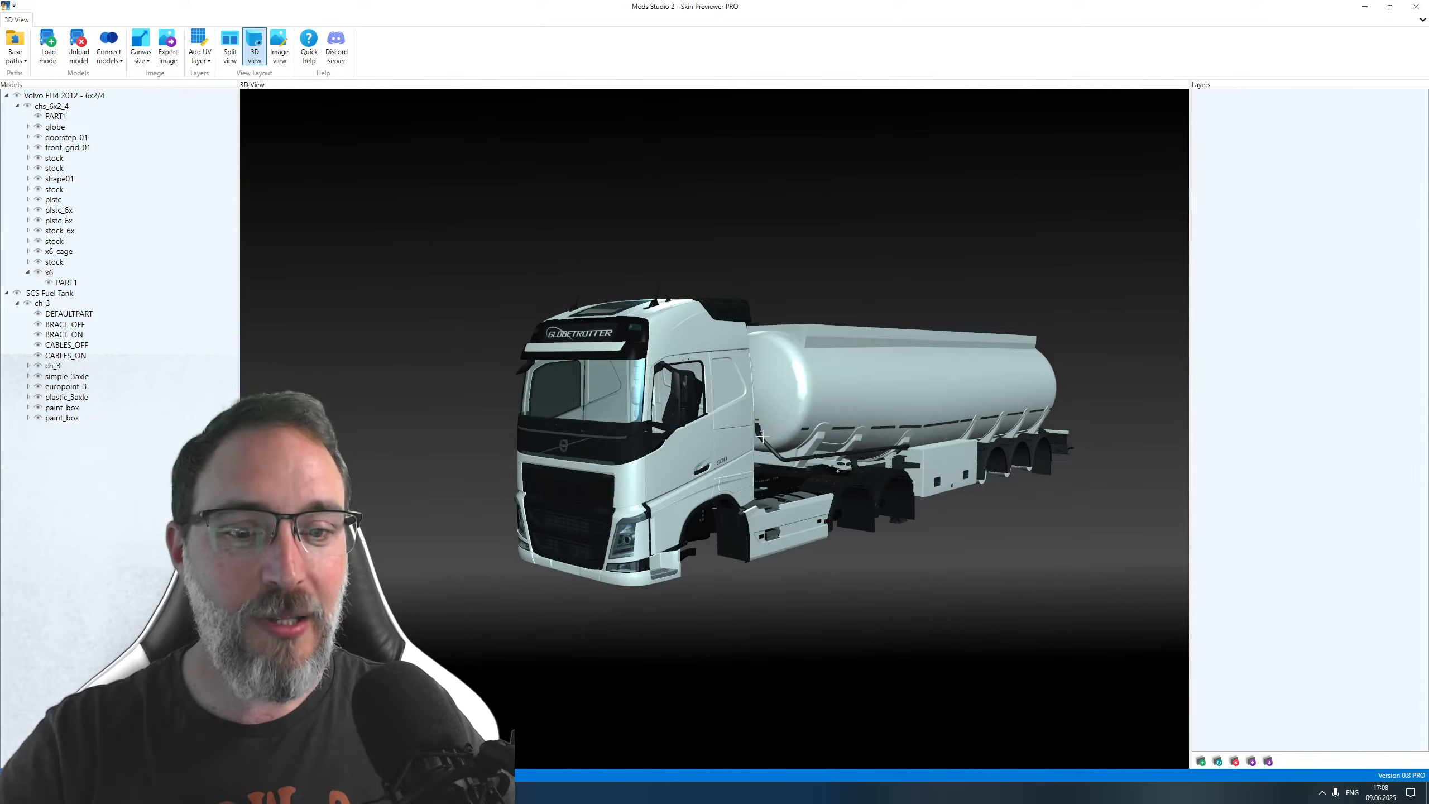
Step: Examine the coupled truck and tank trailer from both sides, including the hook position over the chassis
left_click_drag(702, 452, 879, 423)
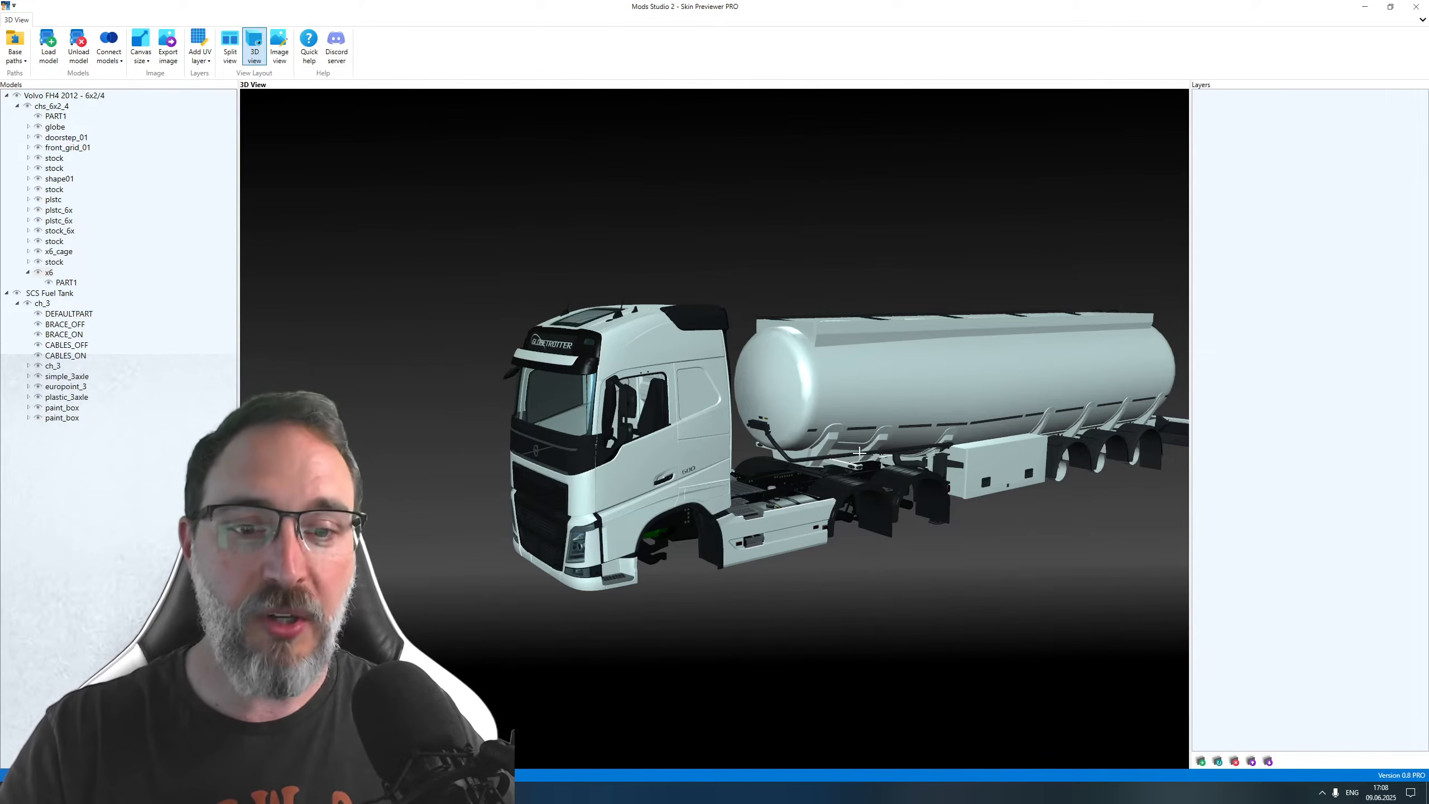
left_click_drag(715, 429, 779, 464)
scroll(816, 473, "down", 5)
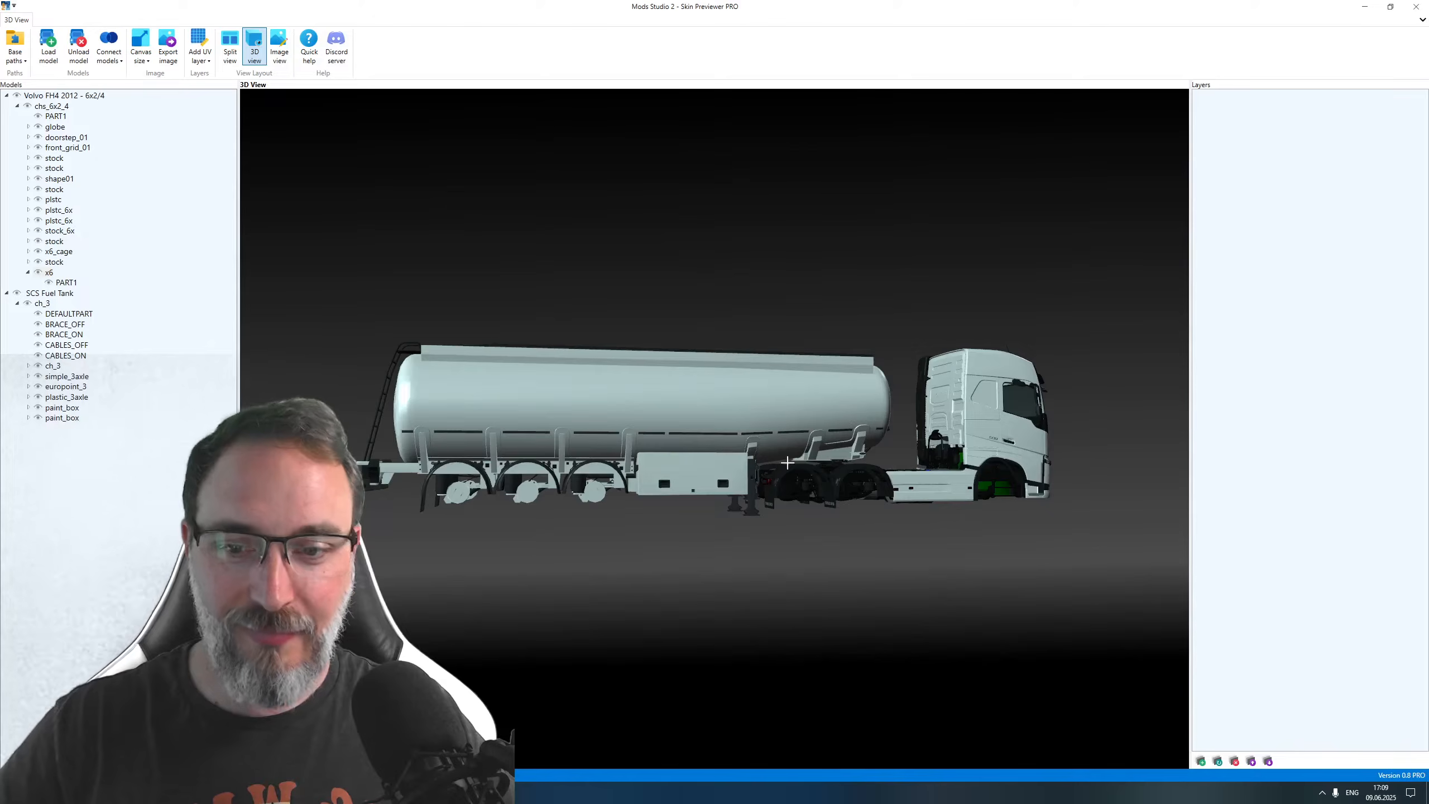
left_click_drag(847, 461, 984, 442)
left_click_drag(1159, 417, 939, 281)
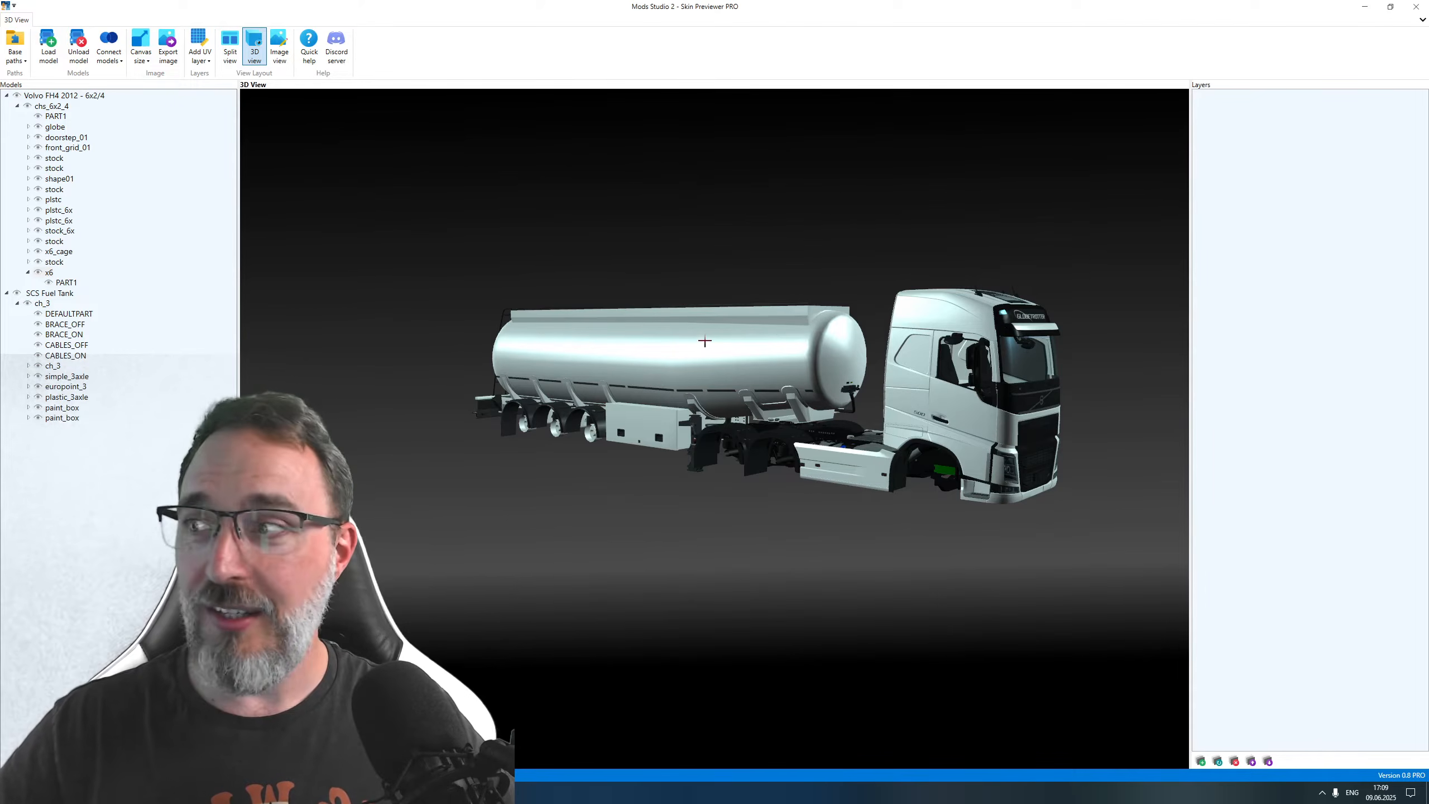
left_click_drag(942, 347, 715, 429)
scroll(715, 429, "down", 5)
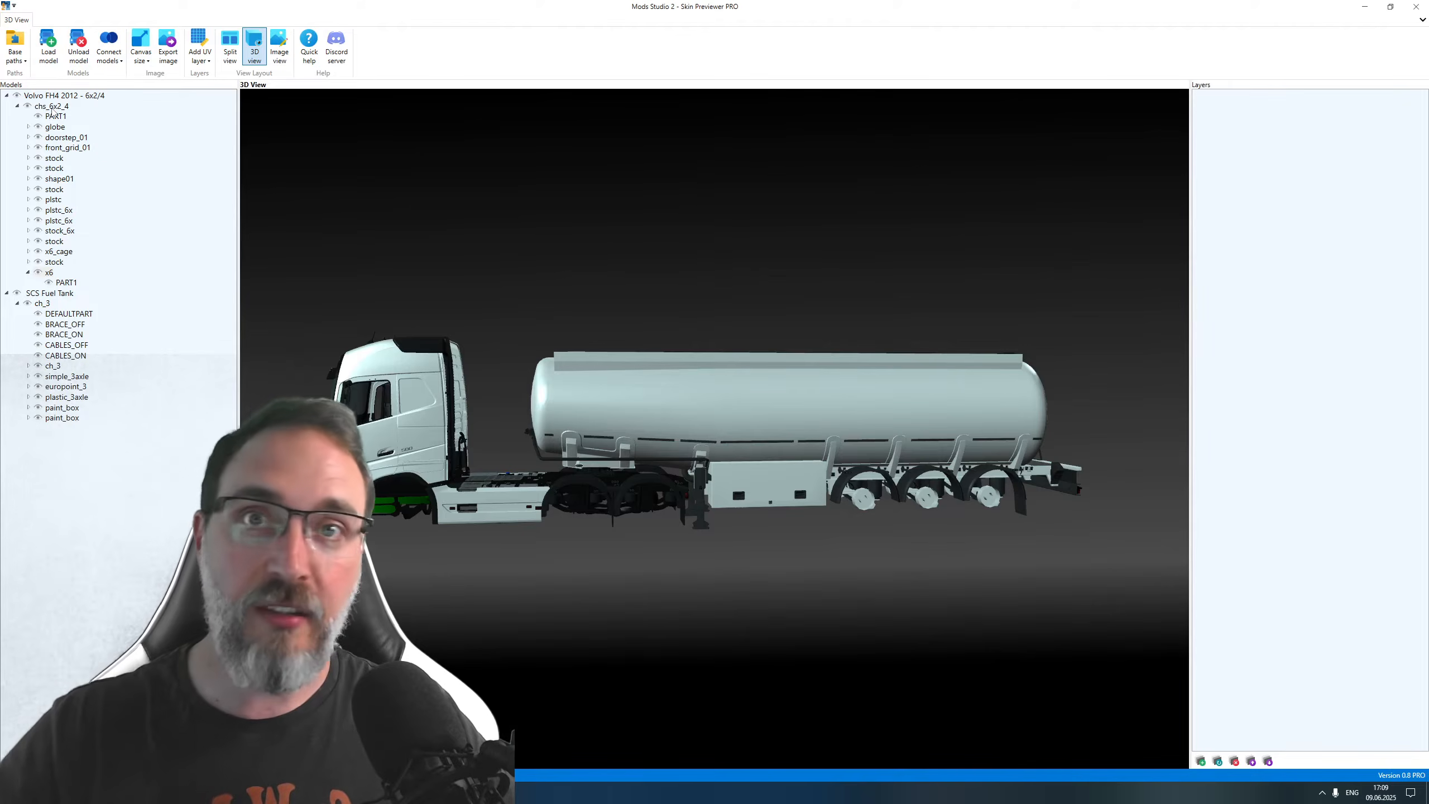
left_click_drag(425, 448, 317, 382)
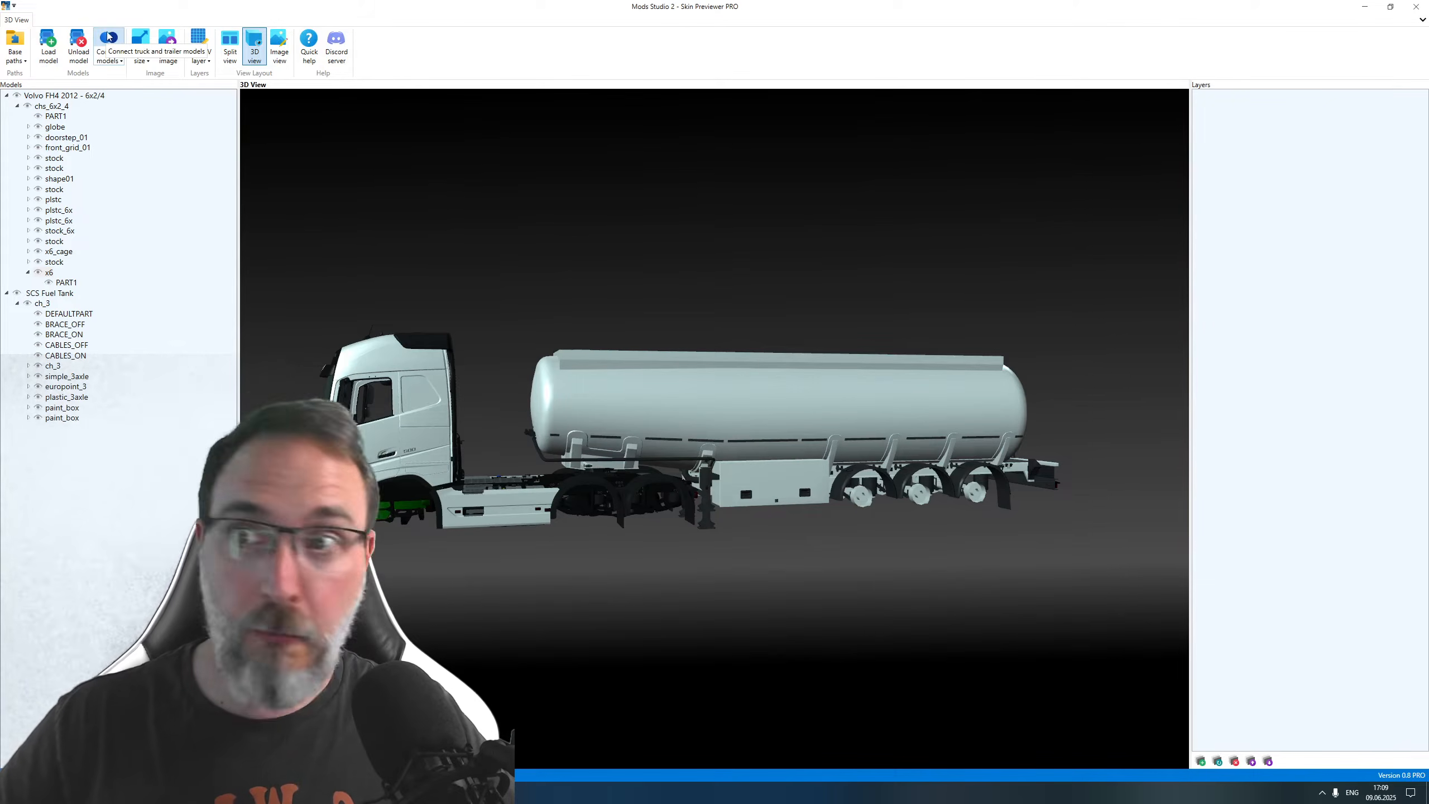
Step: Open the truck and trailer connection options and choose HOOK_T_1 as the hook point of the Volvo FH4 2012 - 6x2/4
left_click(114, 64)
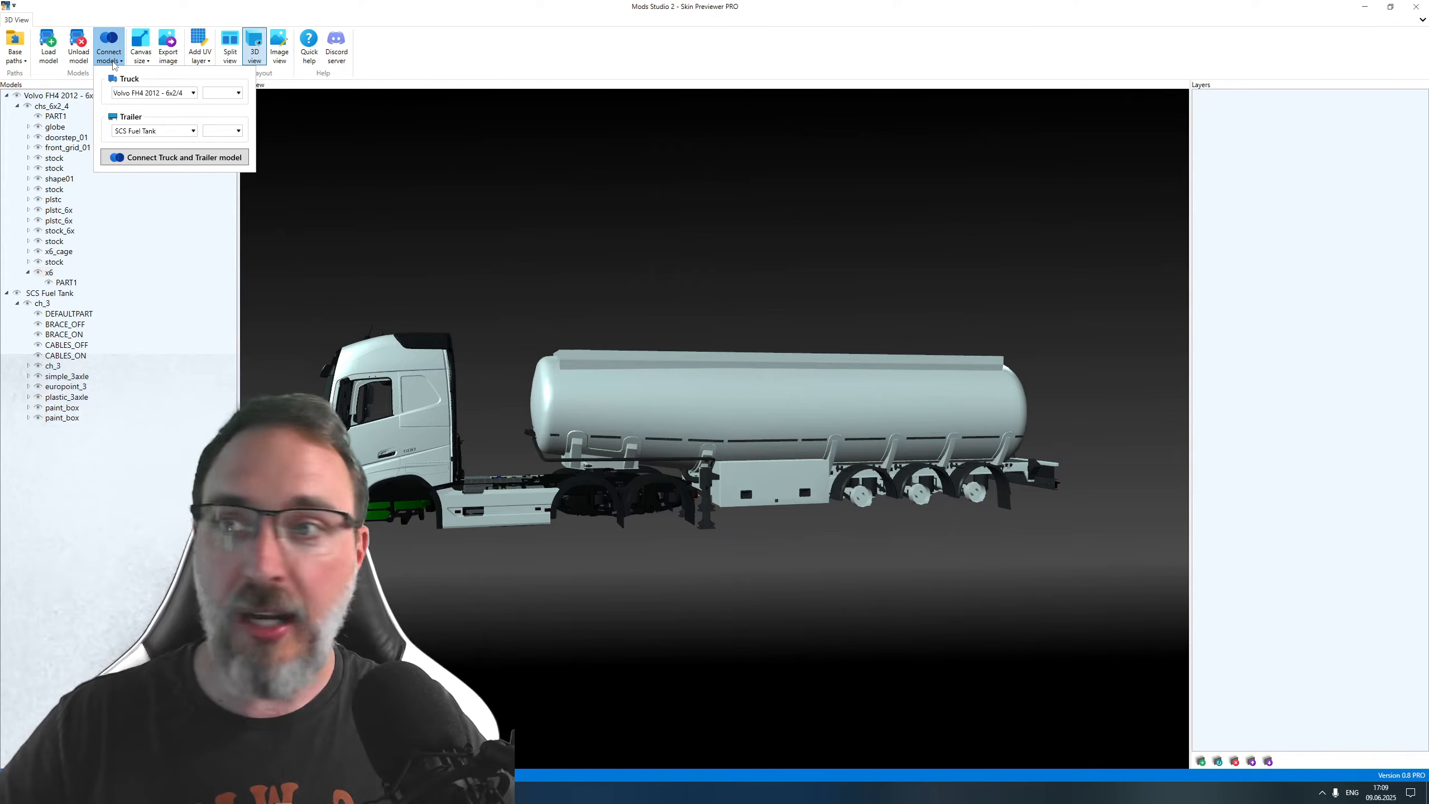
left_click(190, 94)
left_click(195, 94)
left_click(194, 93)
left_click(238, 94)
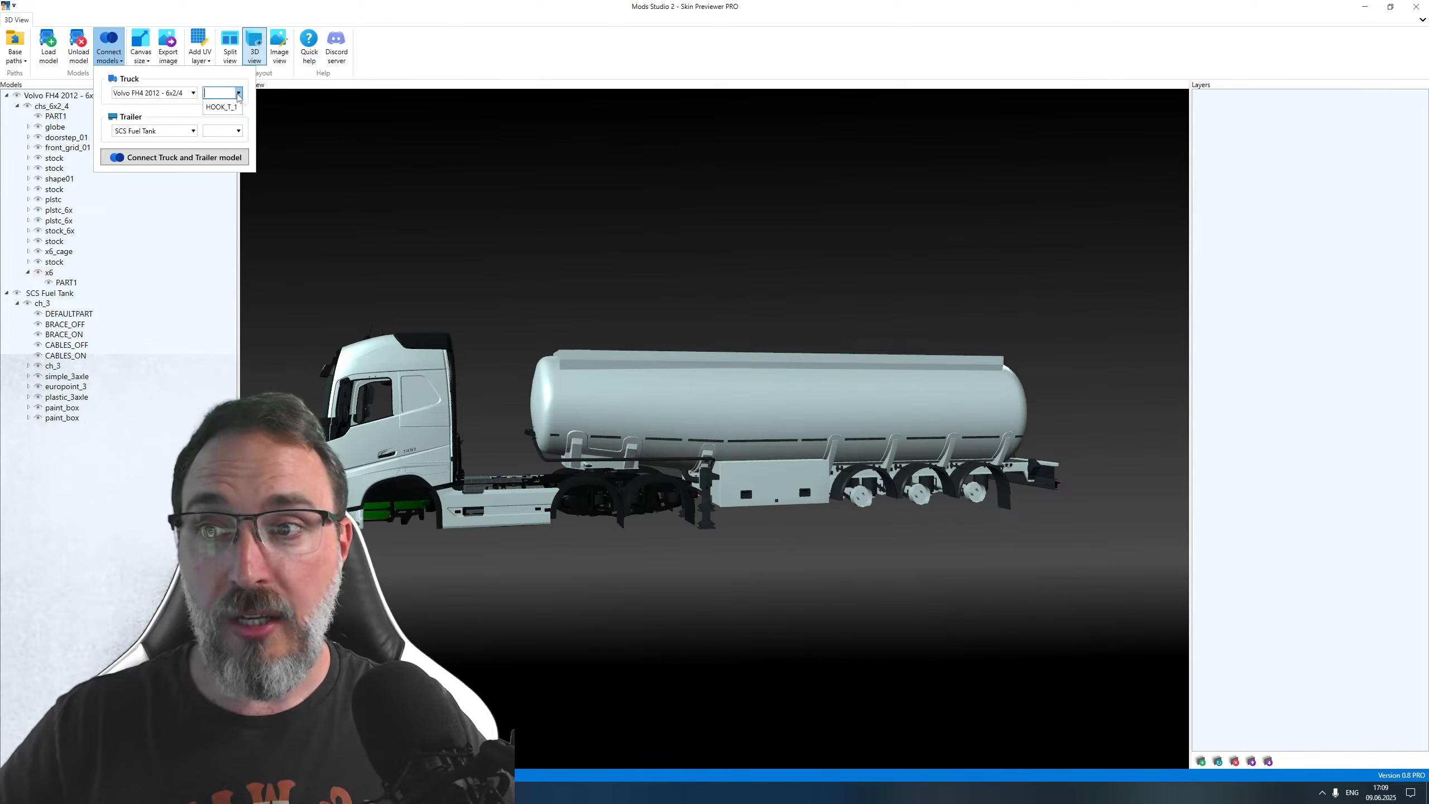
left_click(220, 107)
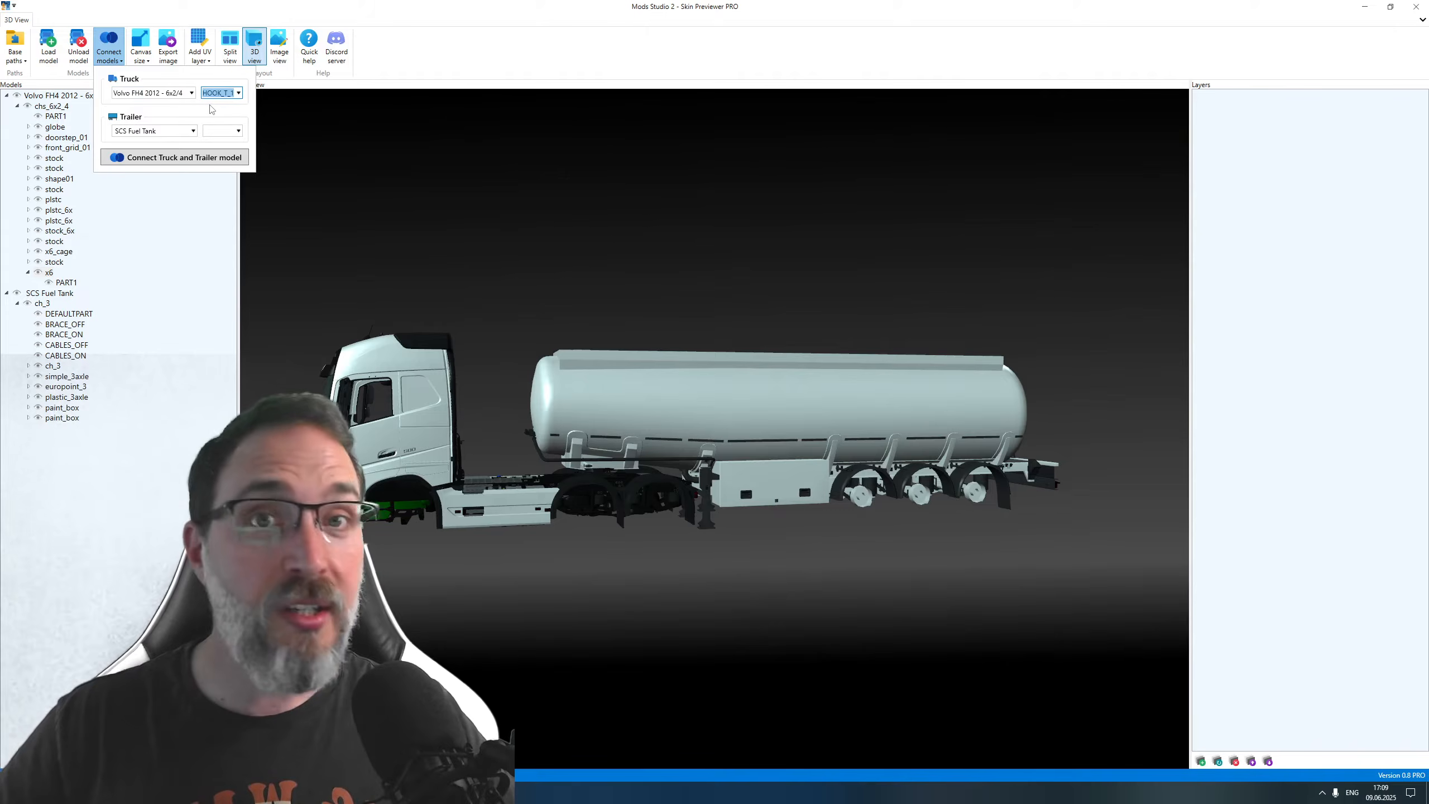
Step: Choose HOOK as the SCS Fuel Tank trailer's connection point and connect the truck and trailer models
left_click(194, 132)
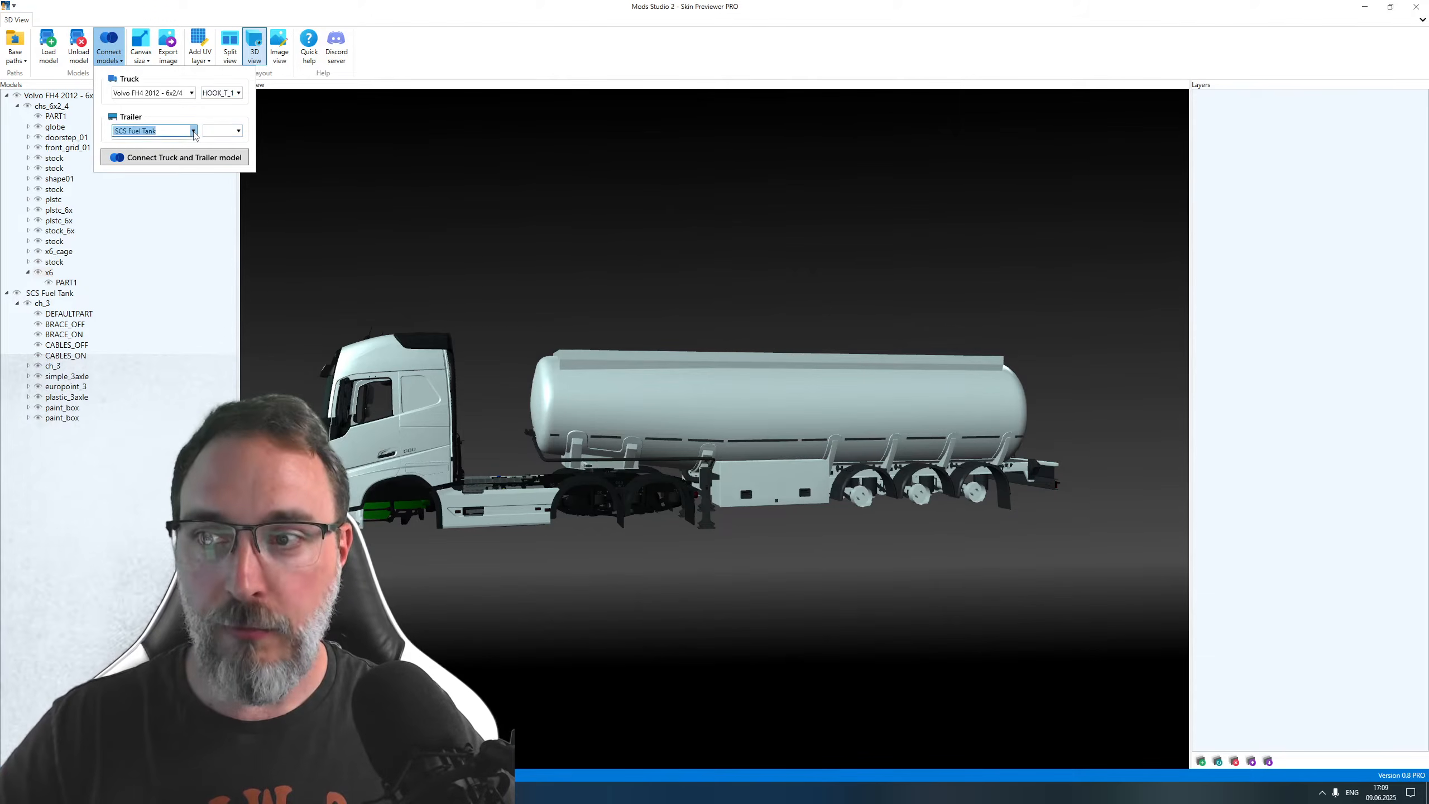
left_click(194, 132)
left_click(238, 131)
left_click(222, 142)
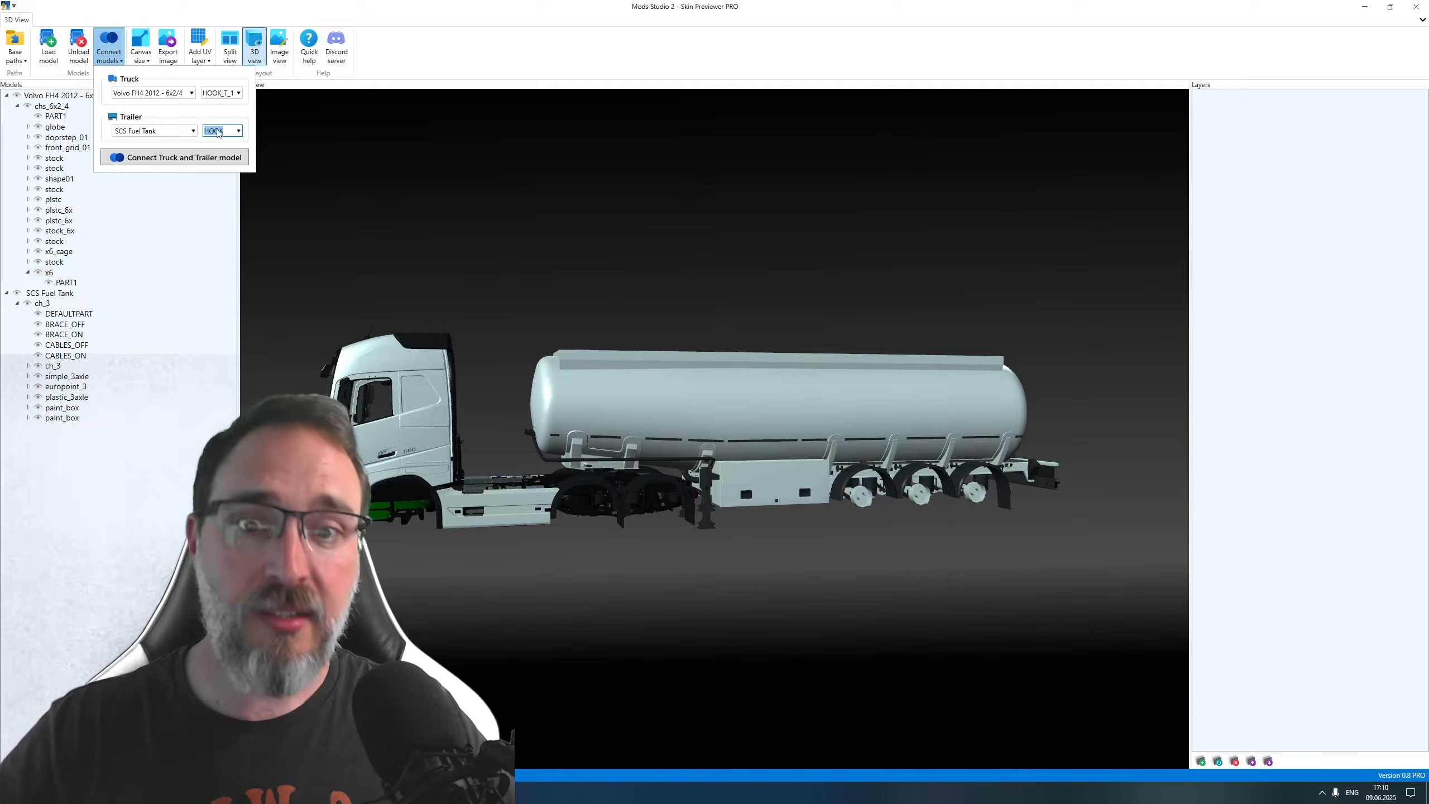
left_click(157, 160)
left_click_drag(507, 389, 716, 446)
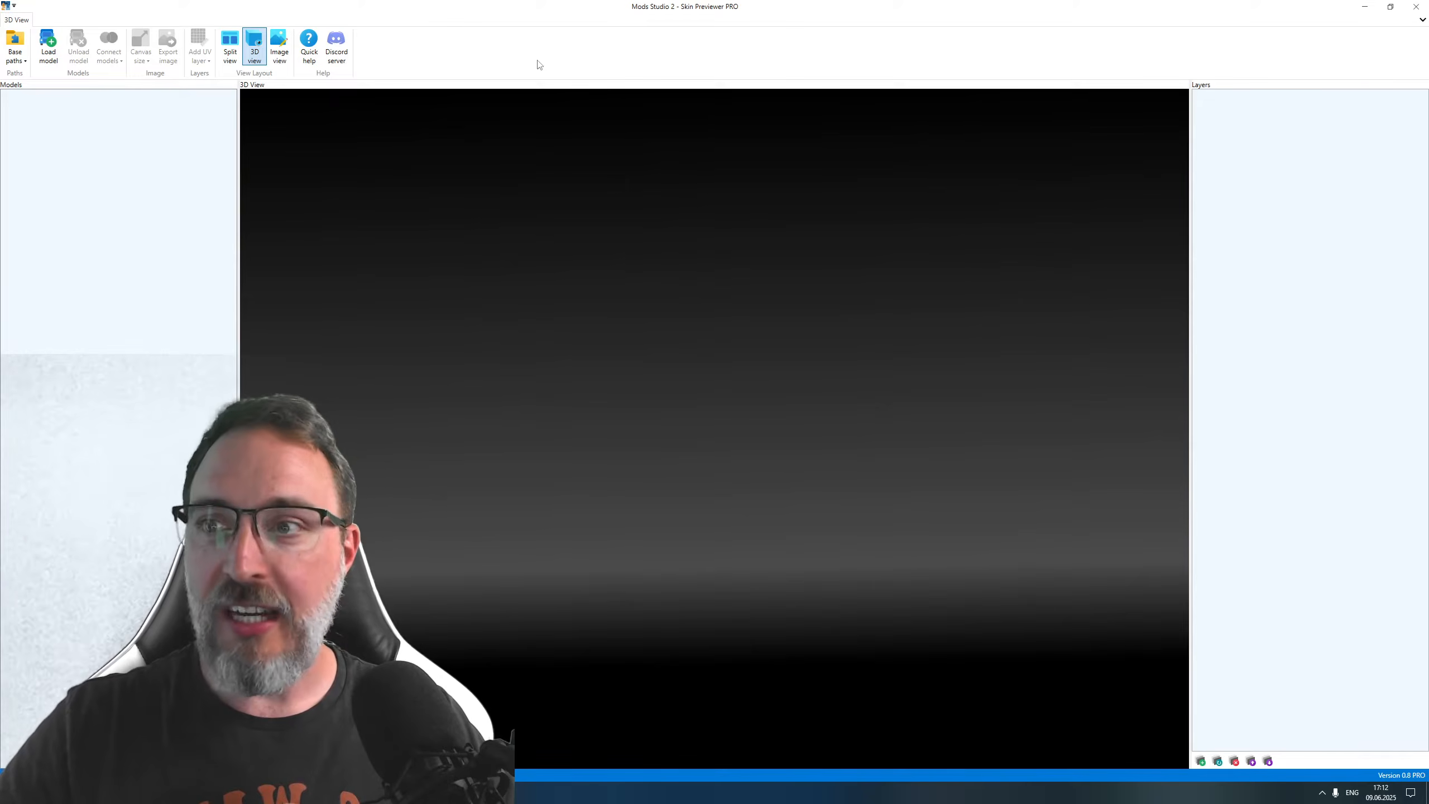
Step: Add the recently used base path D:\SCS Extracts\ATS TEST\ to the loaded base paths
left_click(15, 48)
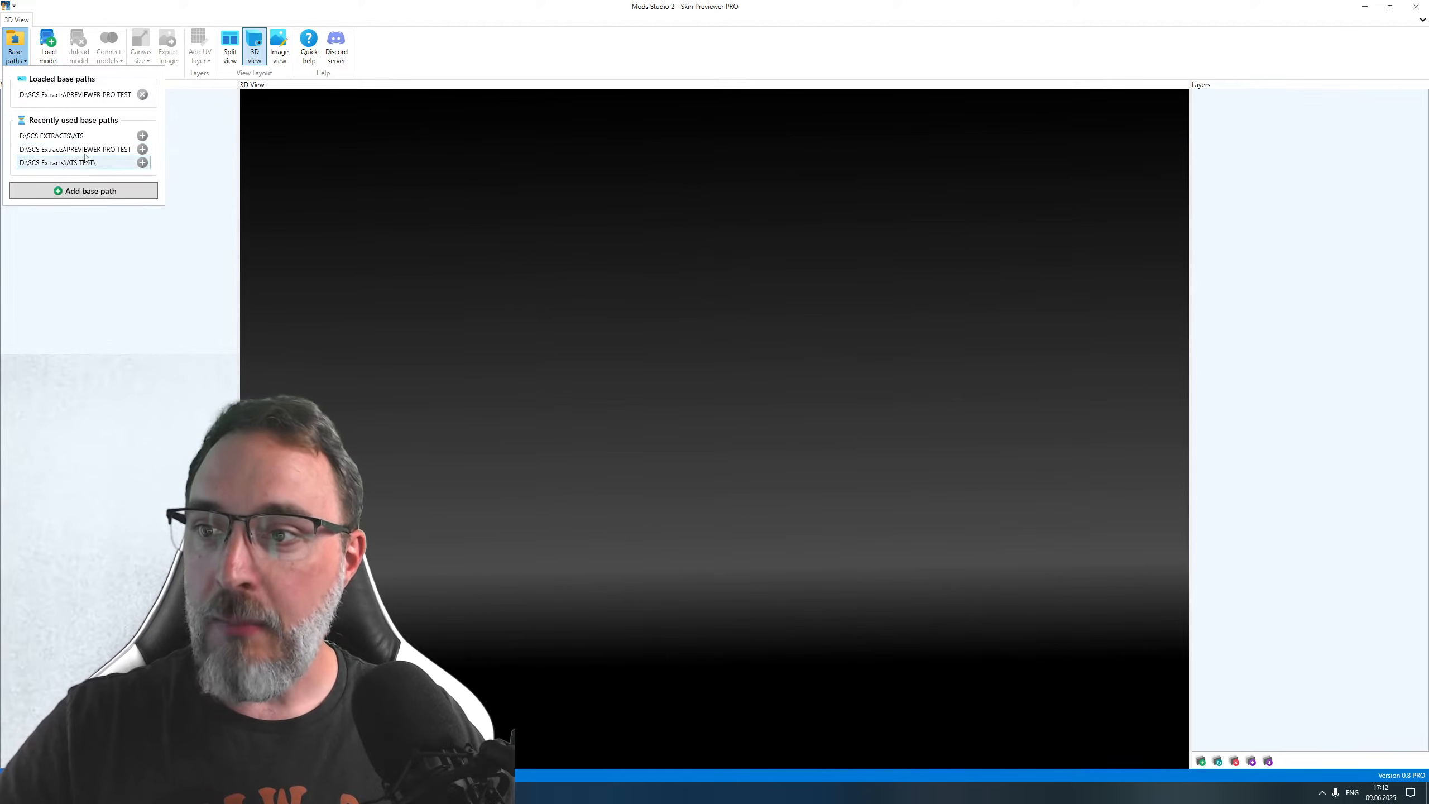
left_click(142, 163)
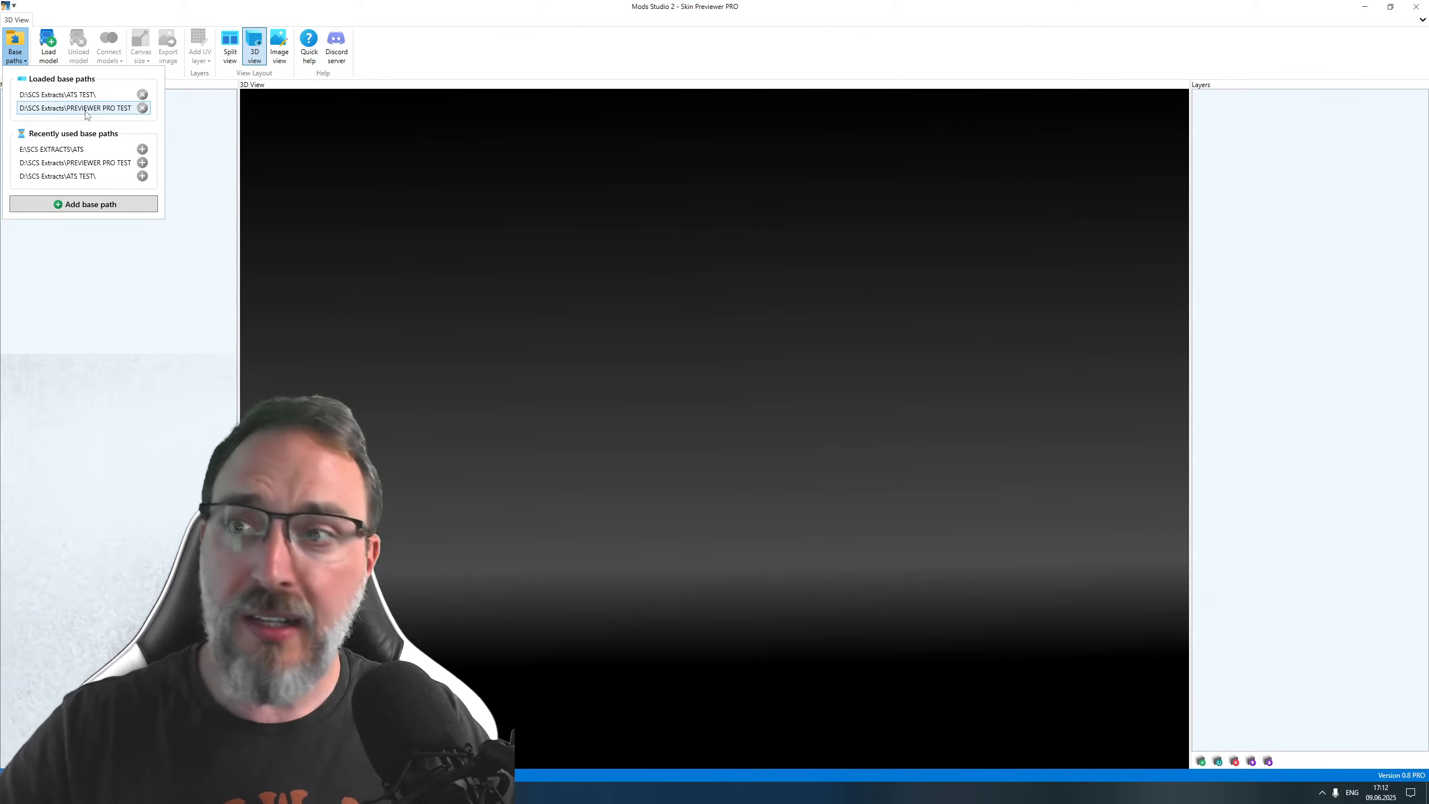
left_click(401, 53)
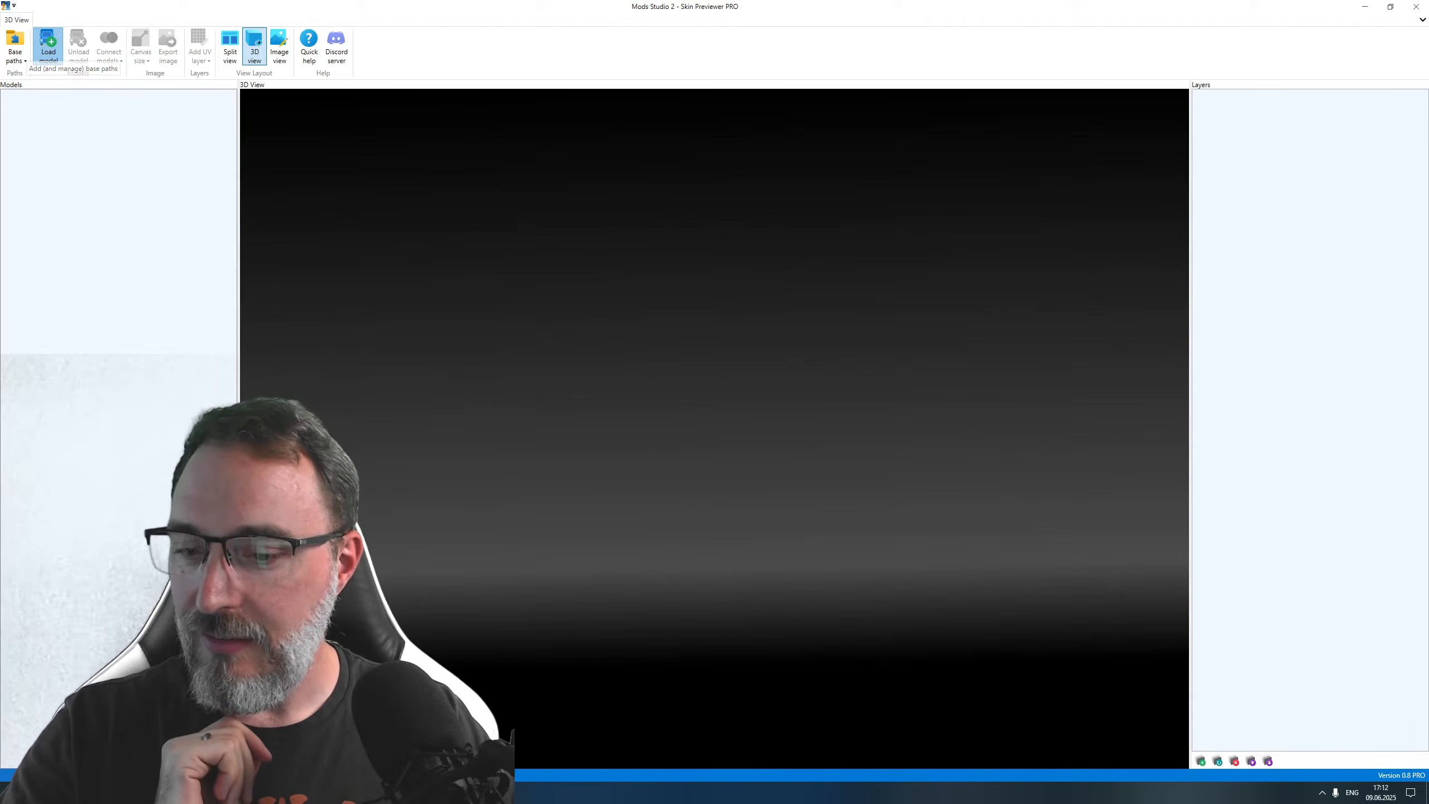
Step: Review the loadable trucks by base path, collapsing the ATS TEST and PREVIEWER PRO TEST groups and re-expanding ATS TEST
left_click(49, 46)
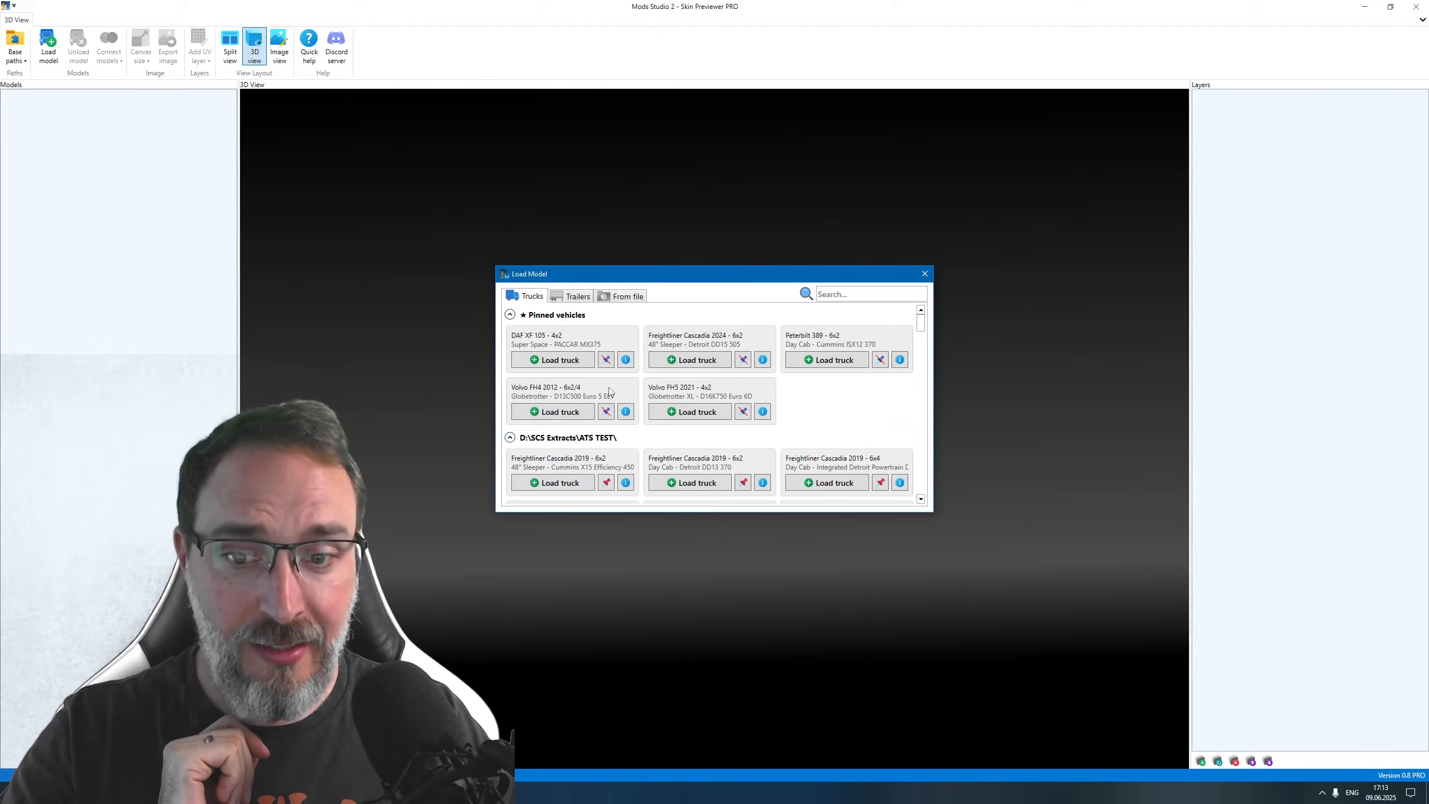
scroll(609, 390, "down", 1)
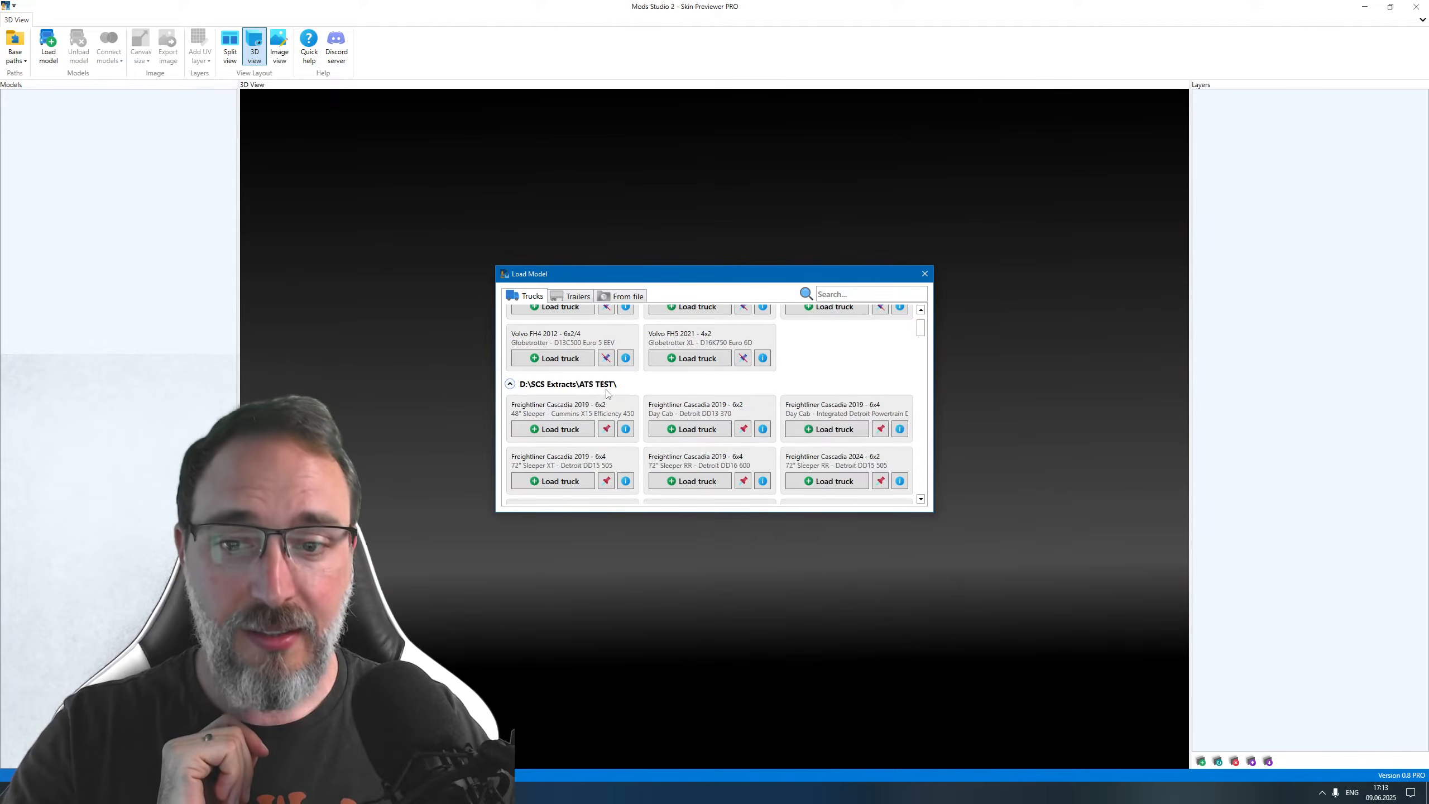
left_click(512, 386)
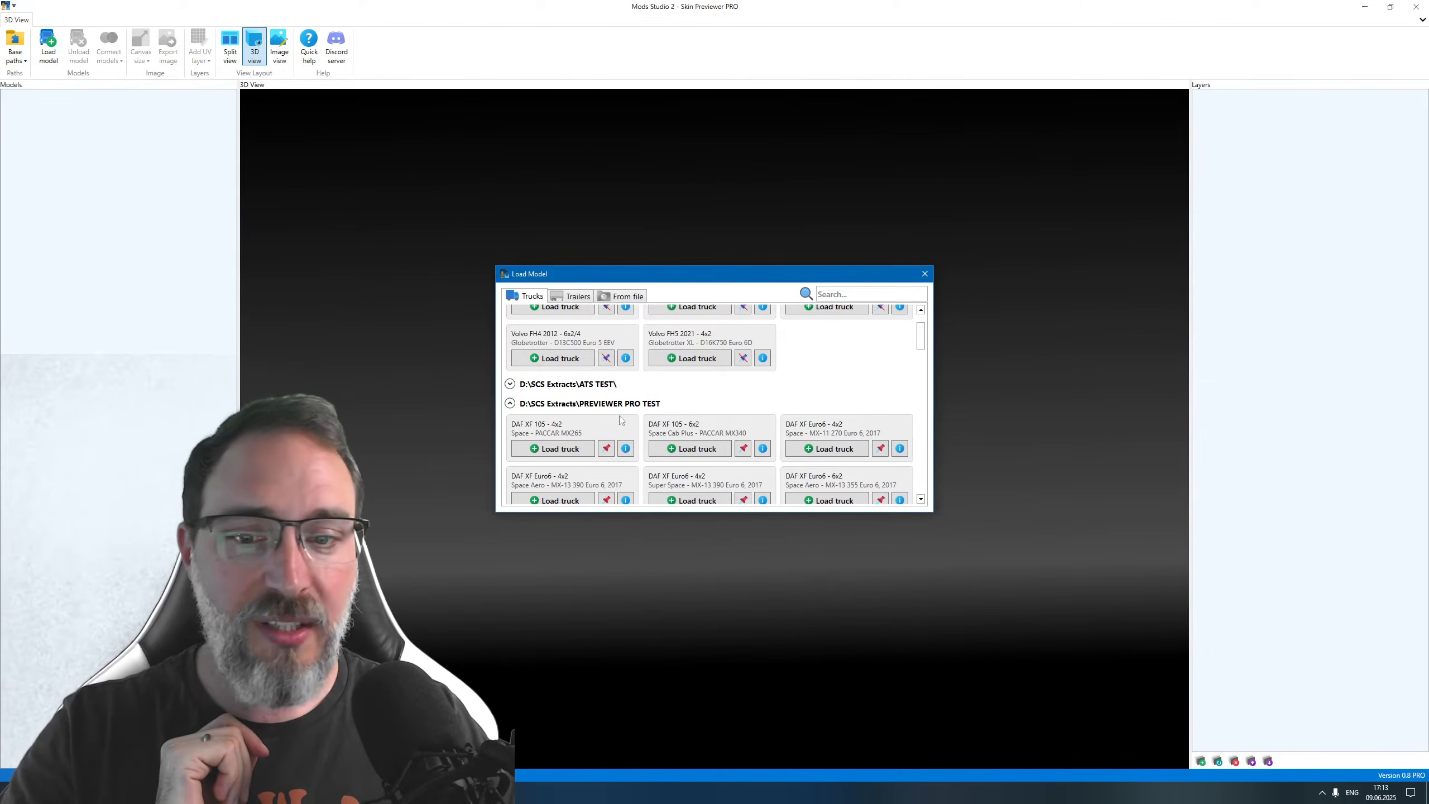
left_click(509, 404)
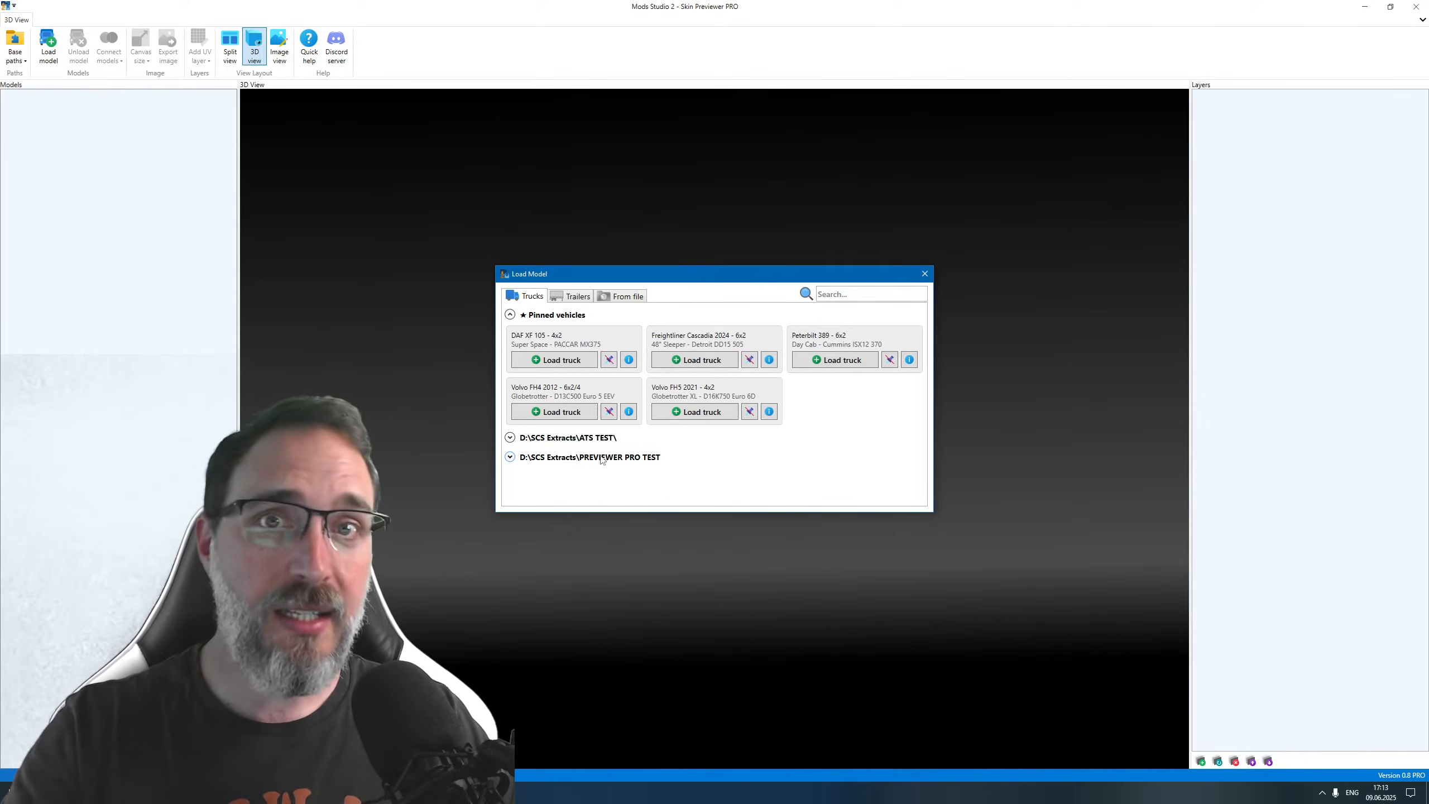
left_click(510, 439)
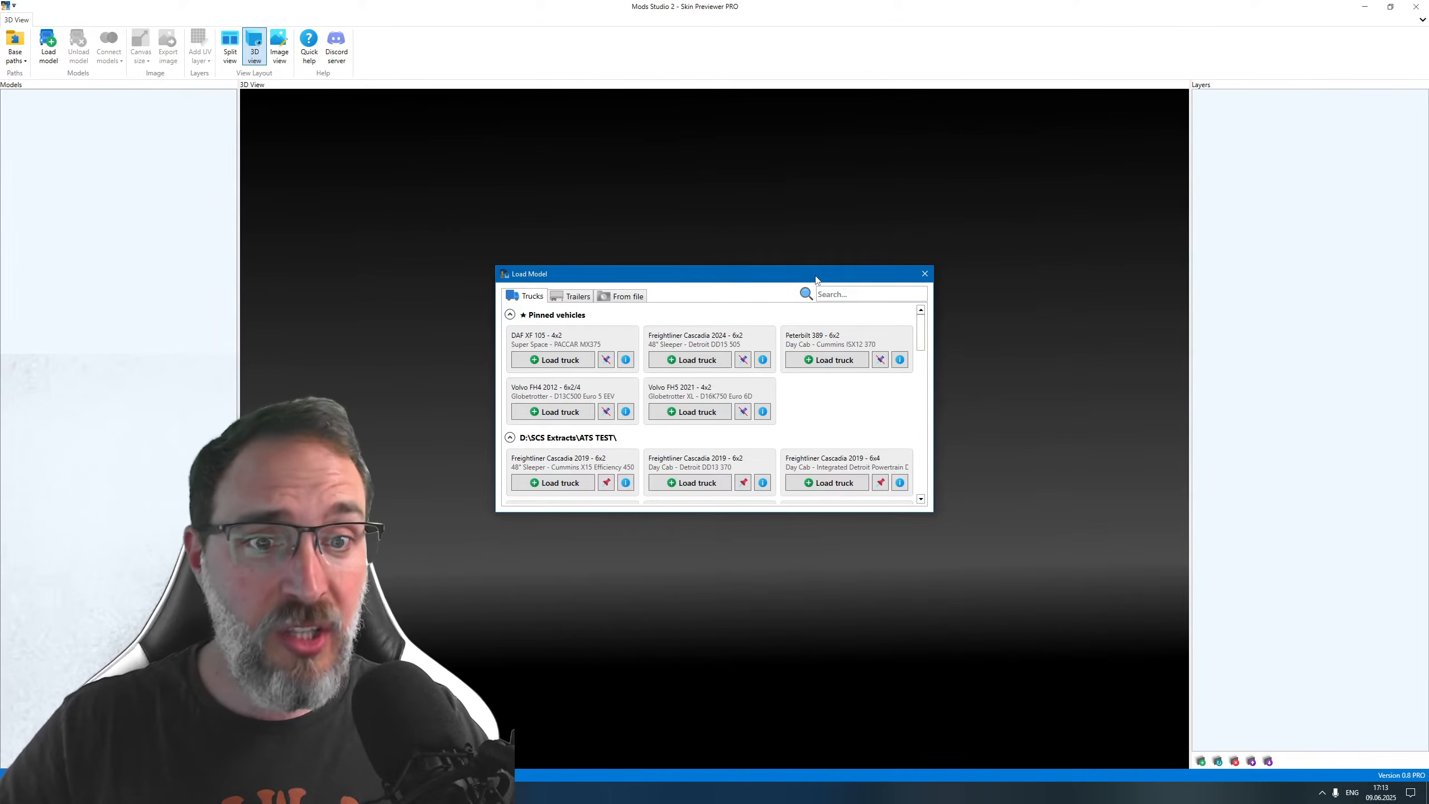
left_click_drag(817, 280, 800, 235)
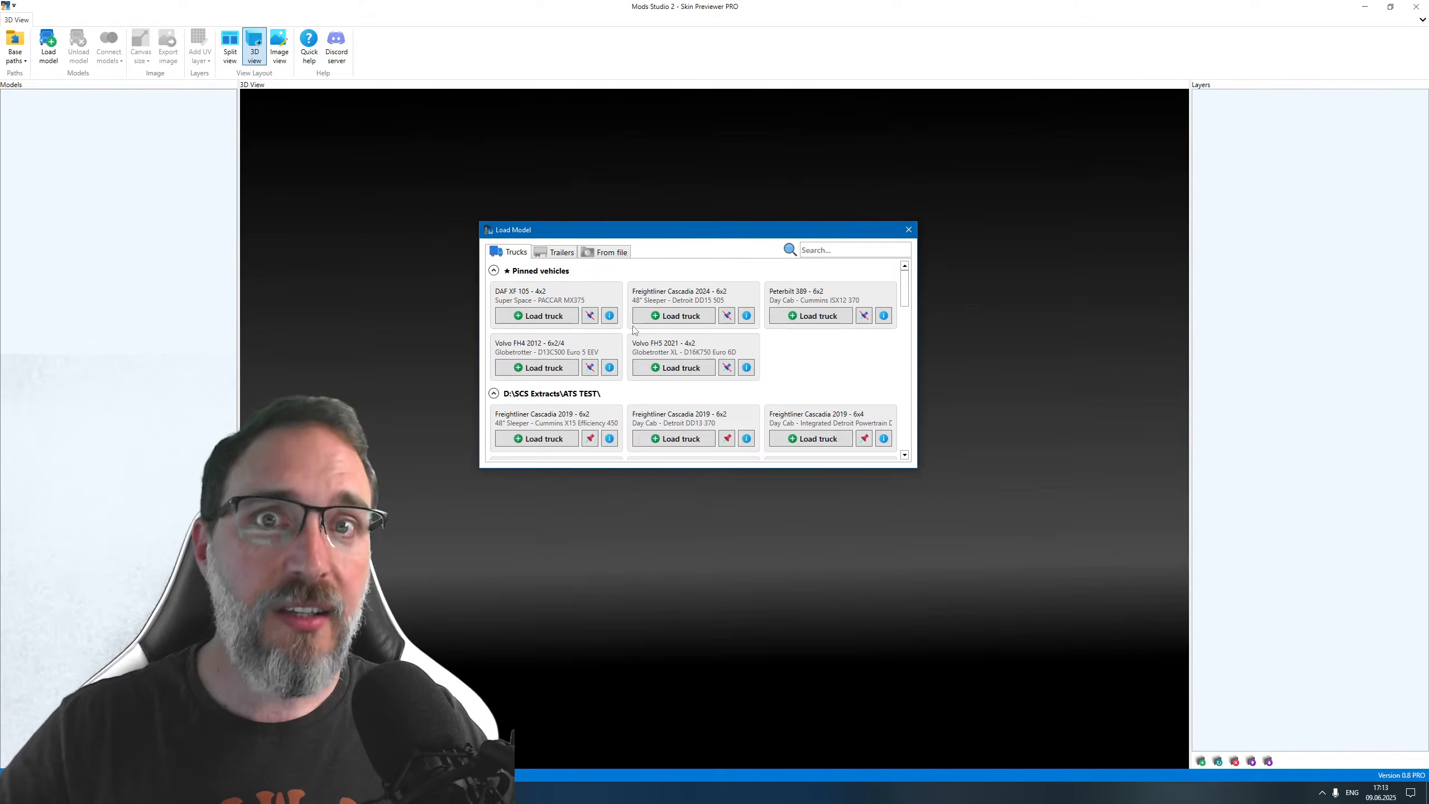
Step: Load the pinned Freightliner Cascadia 2024 - 6x2 and inspect its mirror placement from the front and side
left_click(660, 318)
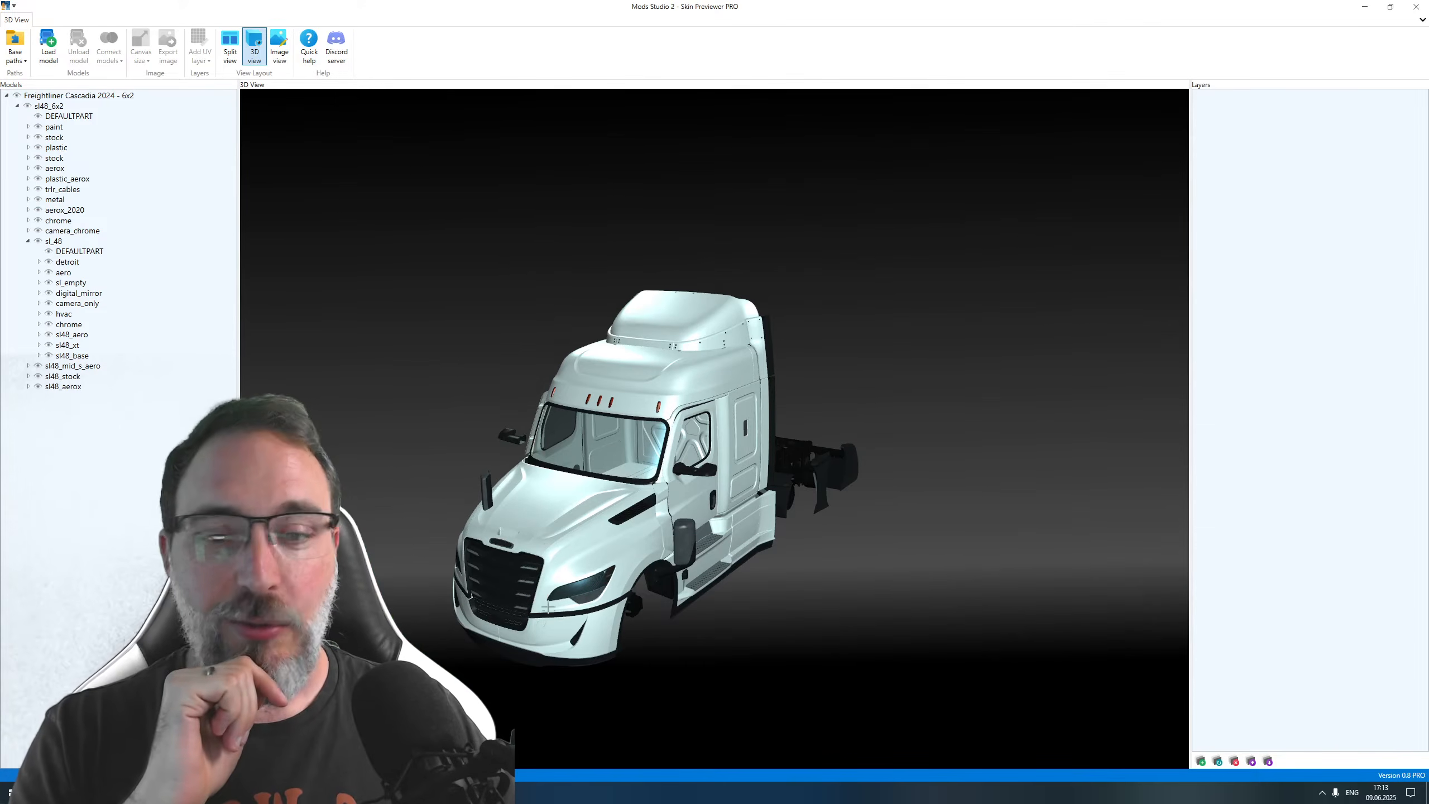
left_click_drag(561, 571, 558, 429)
left_click_drag(715, 429, 536, 559)
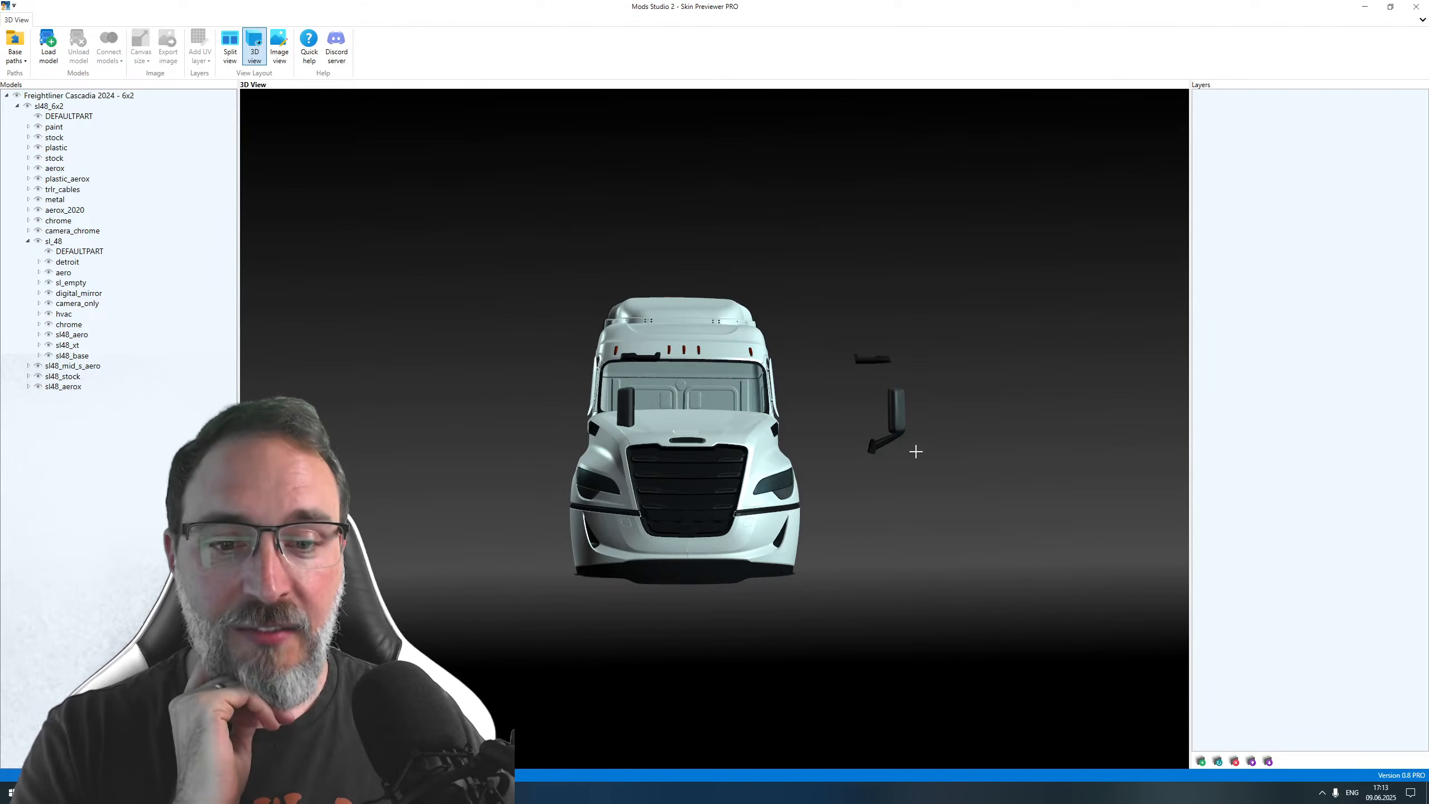
left_click_drag(582, 421, 629, 434)
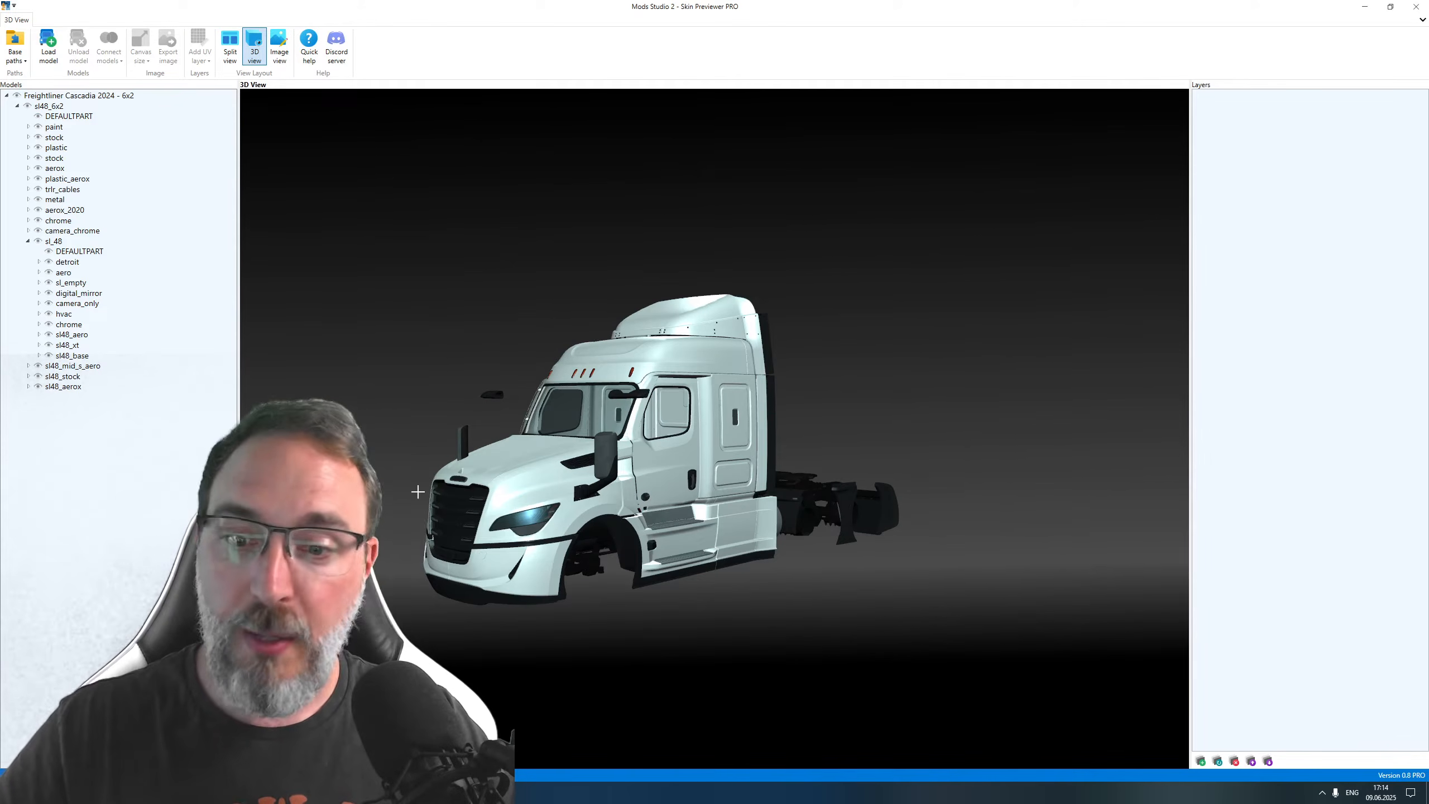
left_click_drag(482, 443, 506, 447)
left_click_drag(571, 506, 713, 429)
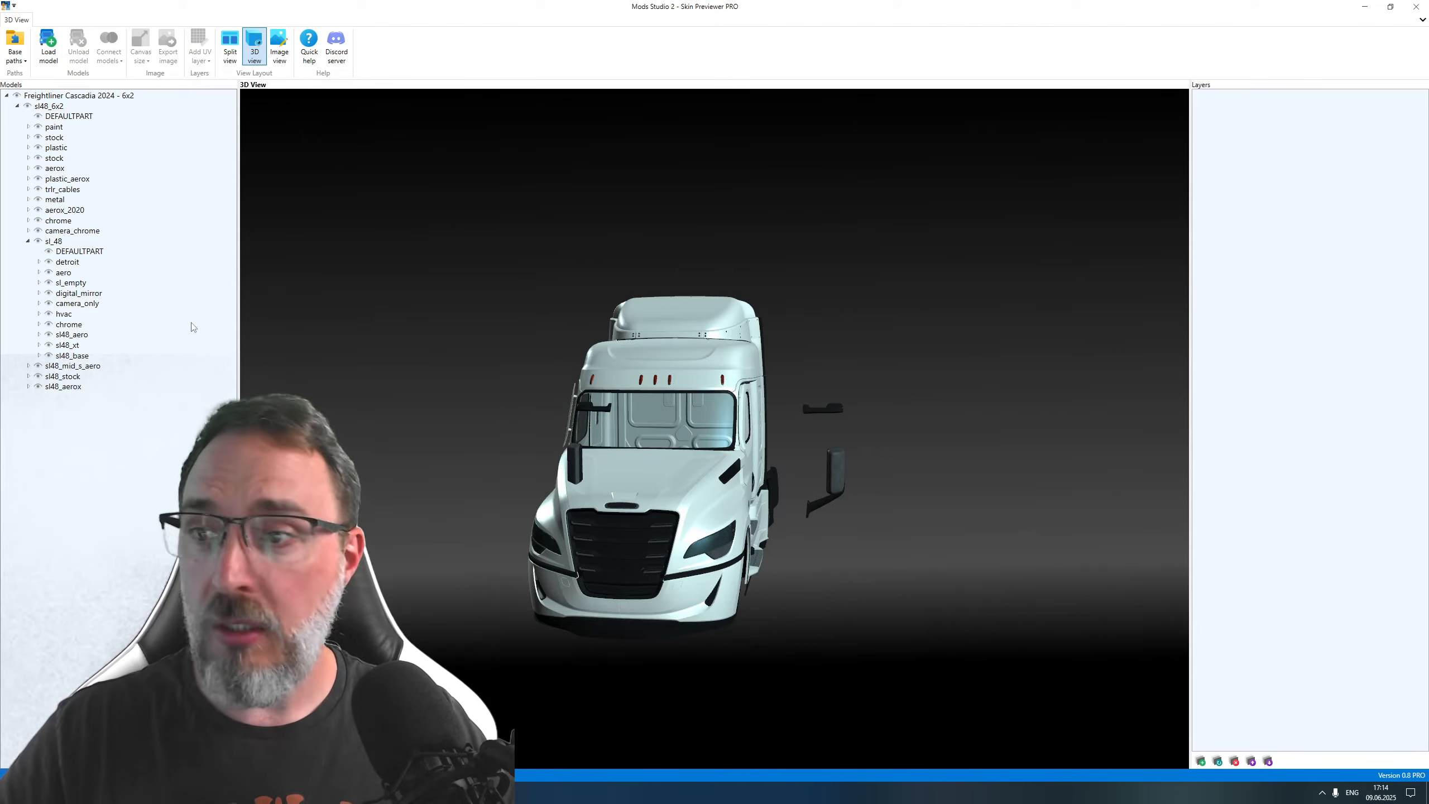
Step: Attach the hidden camera_chrome mirror part to sl_48 at the MIRROR attachment point and check its placement on the cab
left_click(40, 231)
left_click(37, 231)
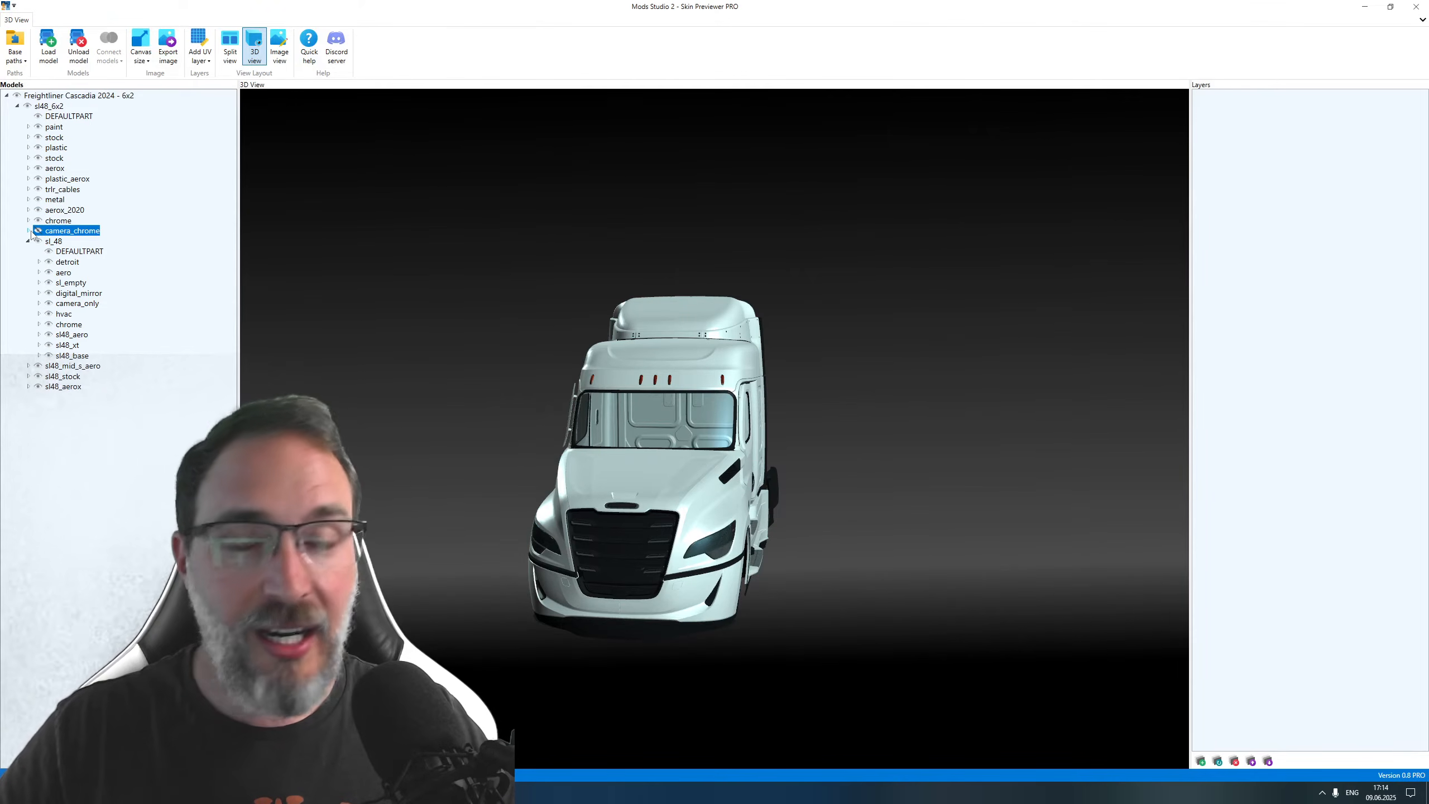
left_click(28, 231)
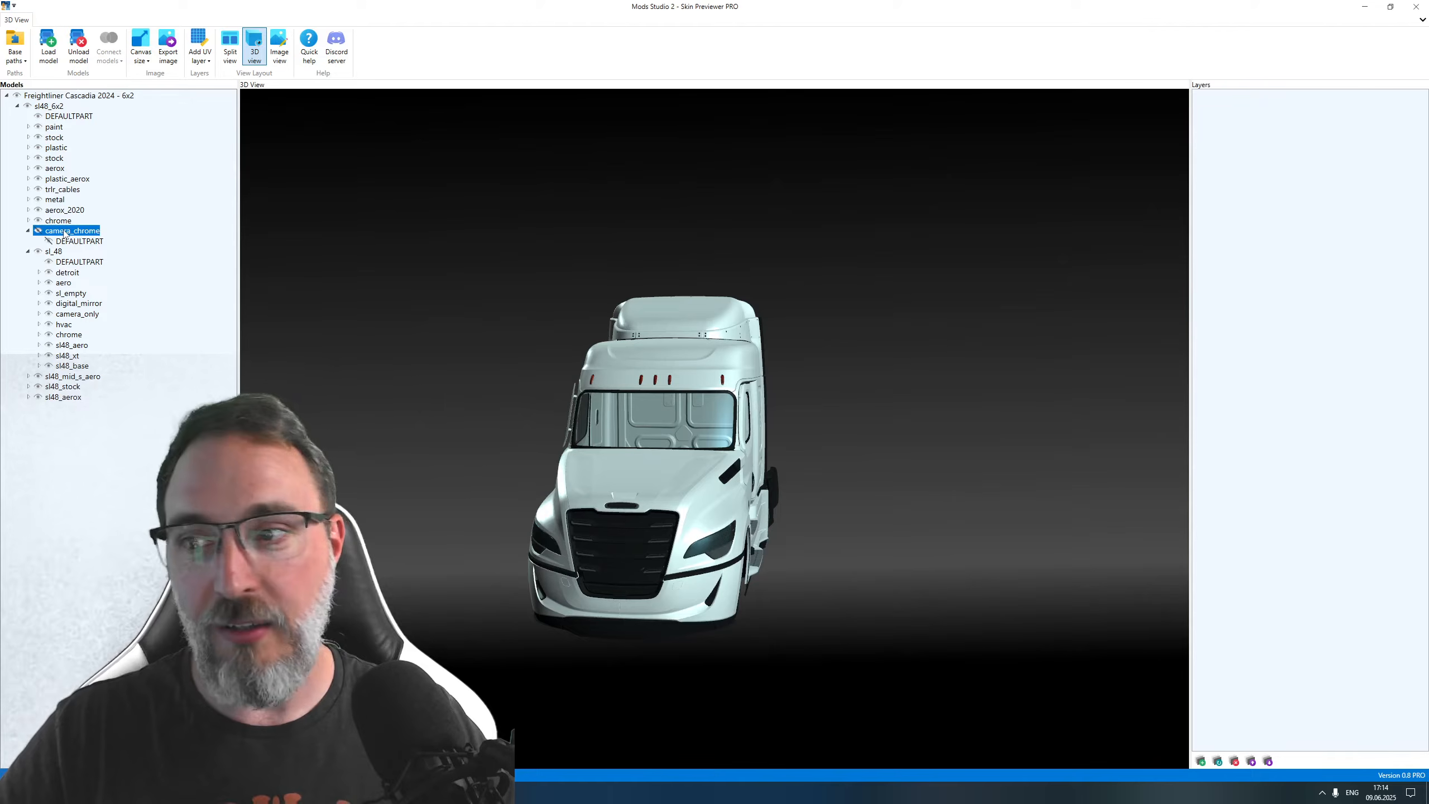
left_click_drag(63, 232, 55, 255)
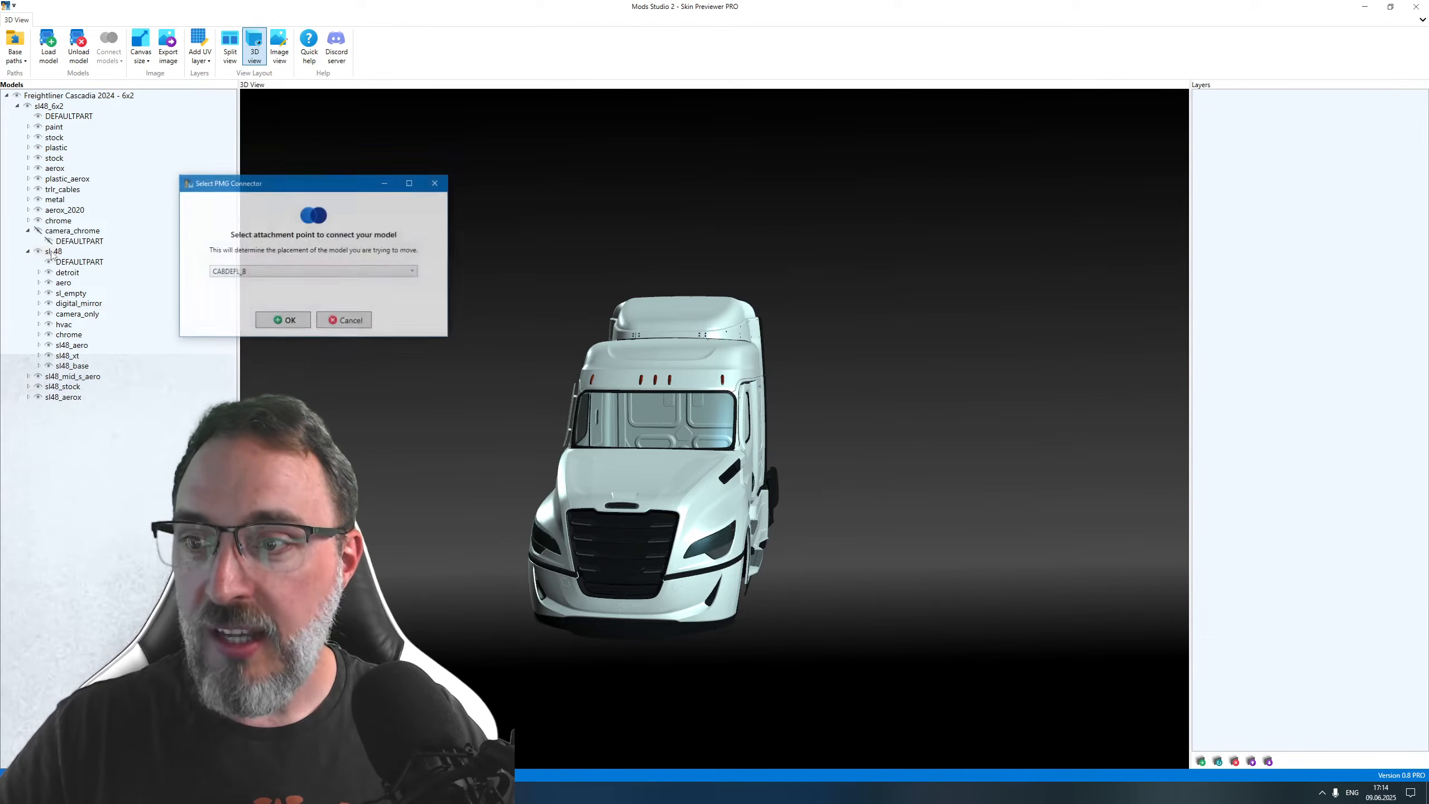
left_click(238, 272)
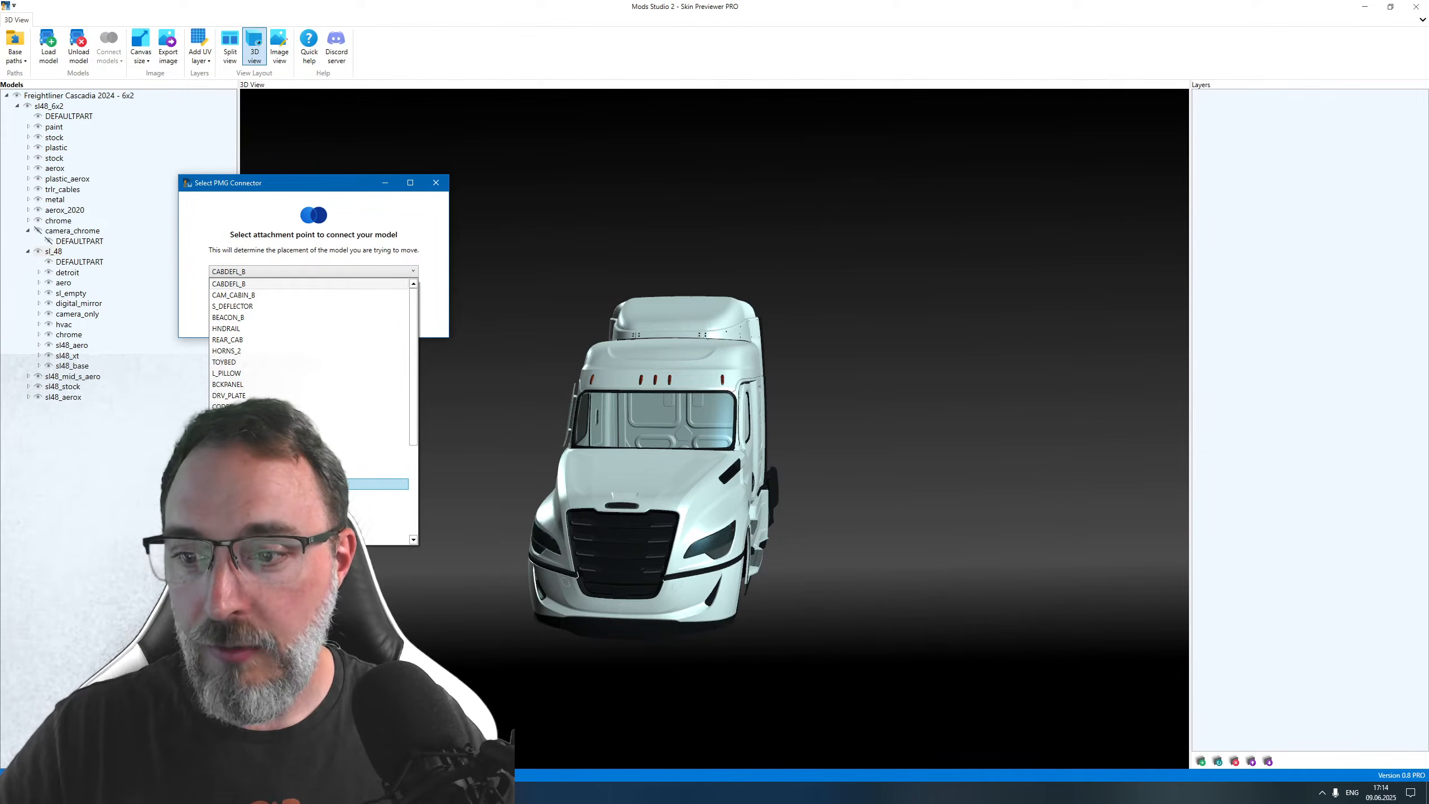
left_click(377, 484)
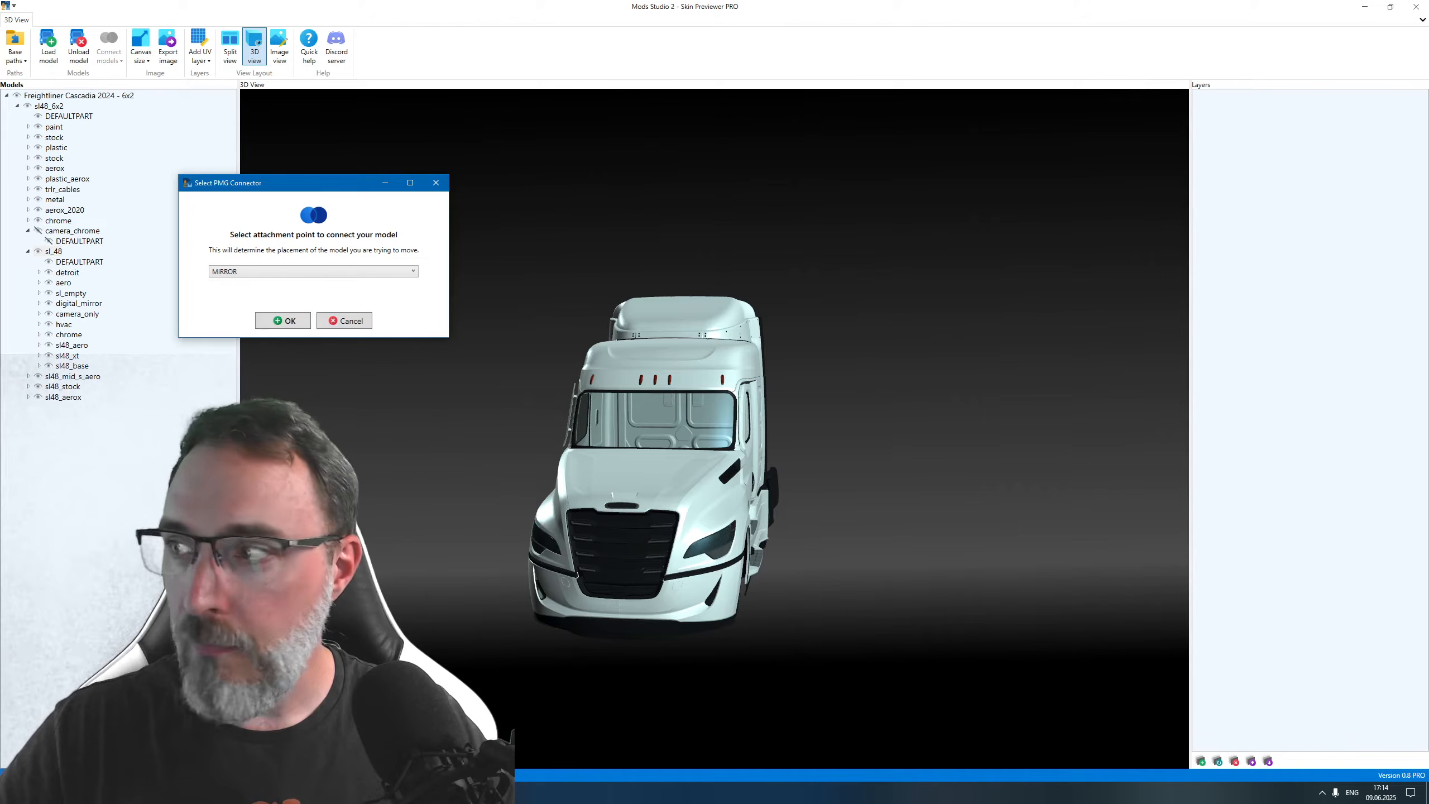
left_click(281, 321)
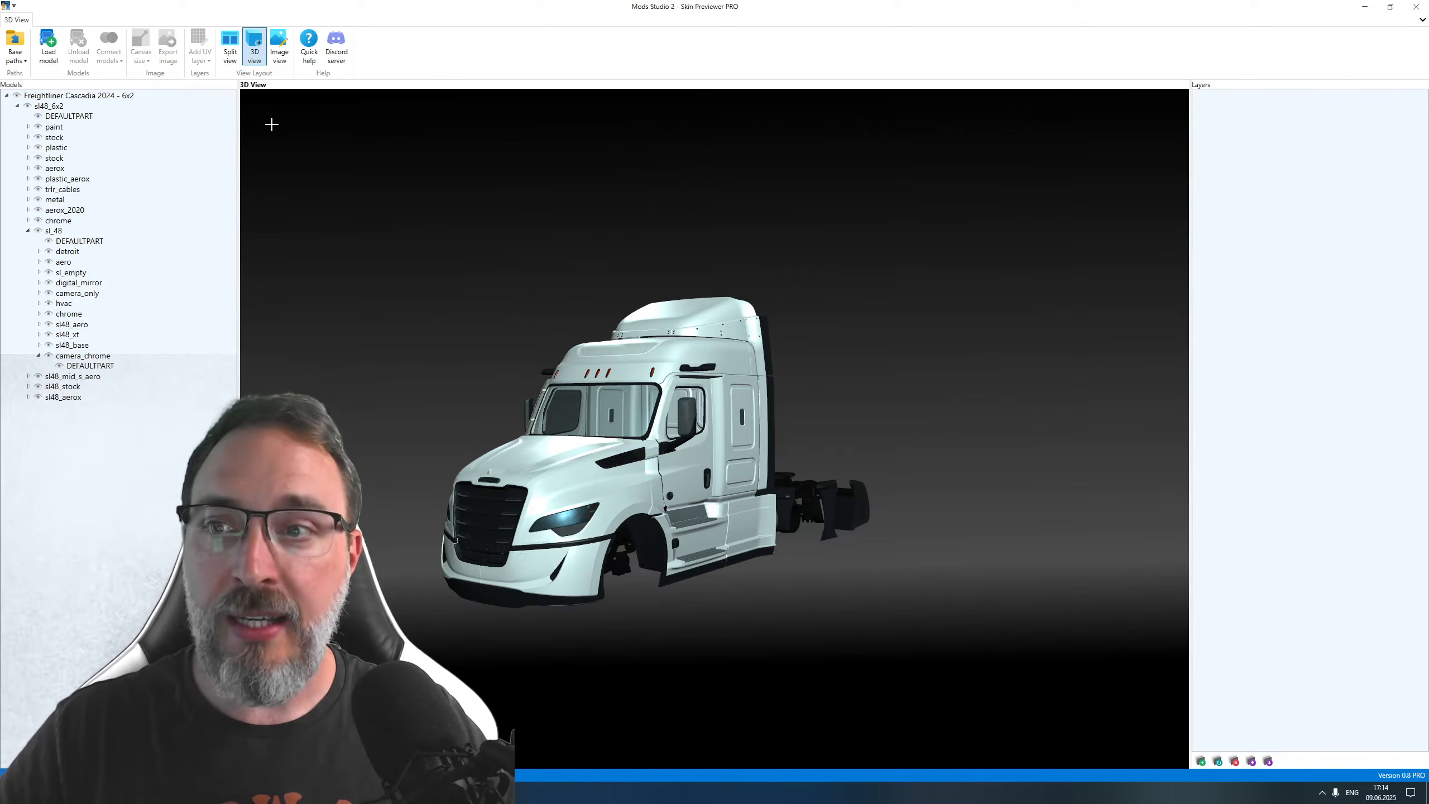
left_click_drag(690, 207, 506, 473)
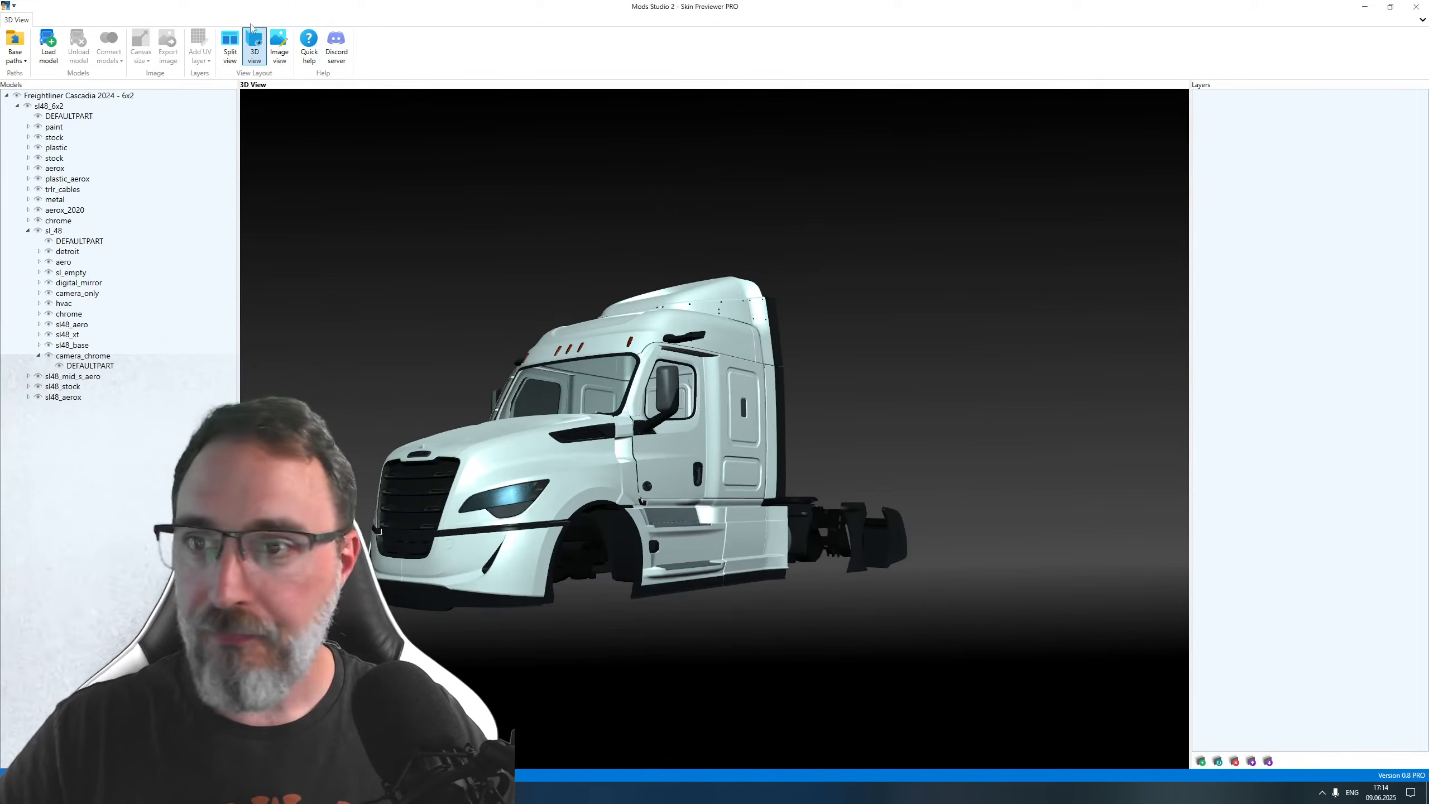
Step: Switch to the split 3D and image view and show the canvas of the sl_48 cab model
left_click(230, 51)
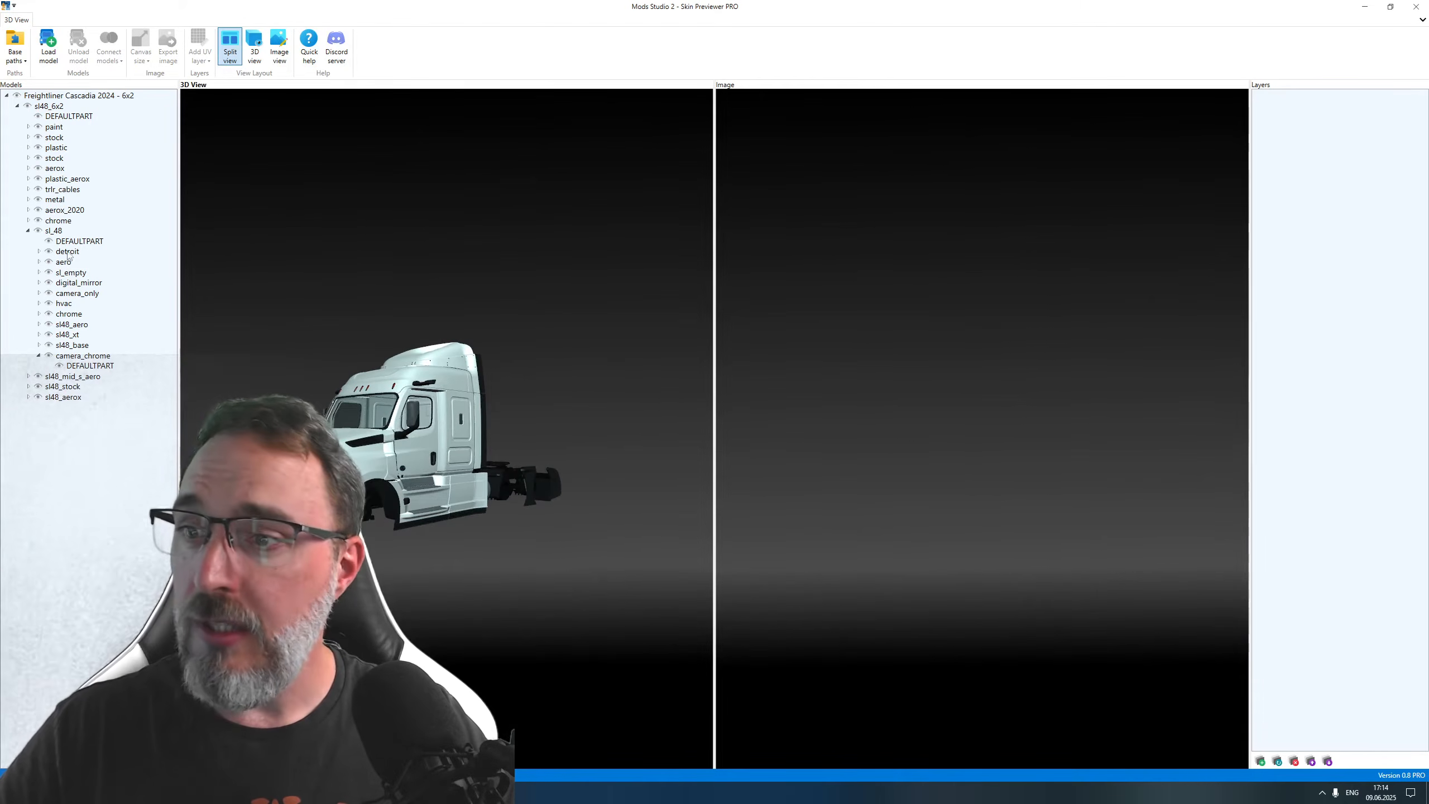
left_click(53, 231)
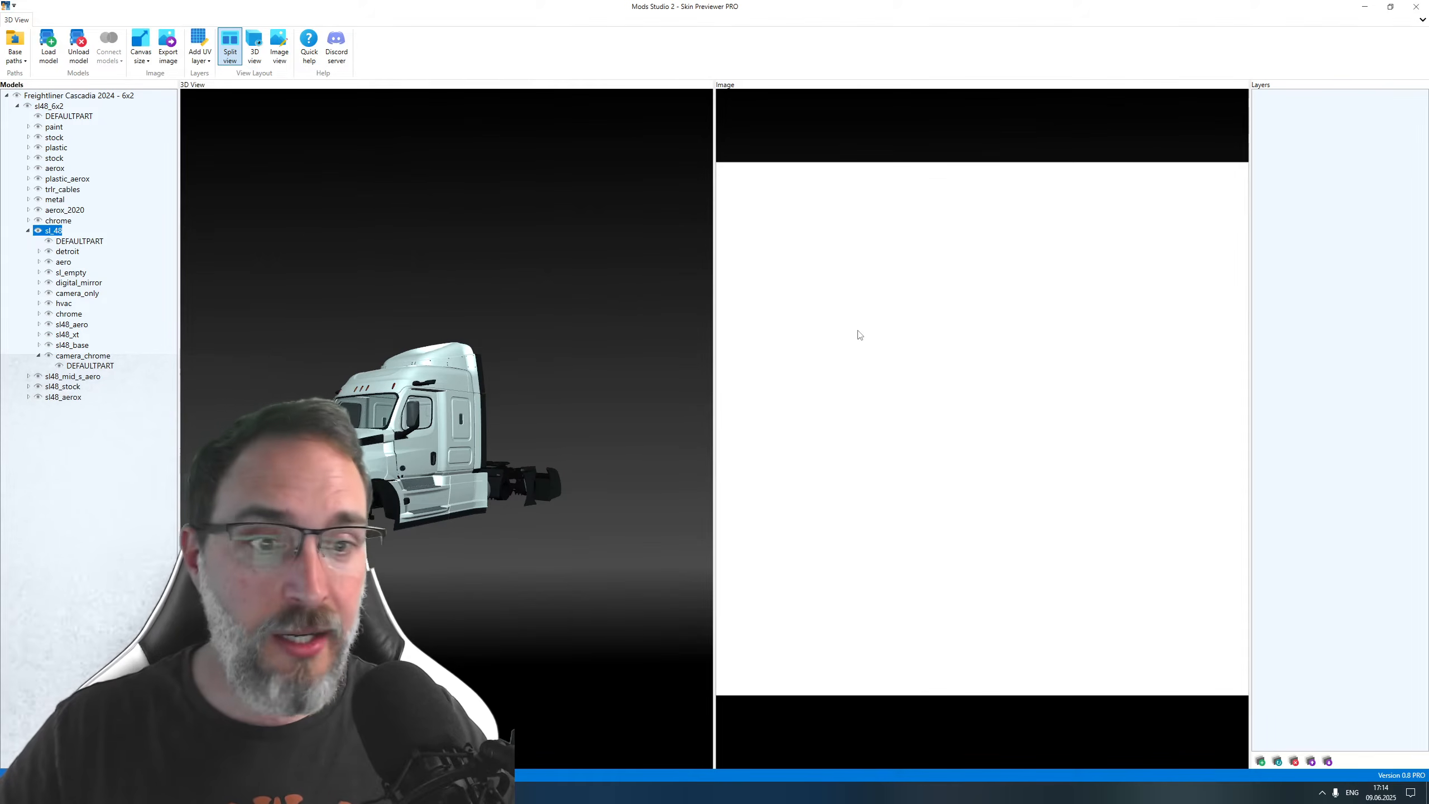
scroll(862, 338, "down", 1)
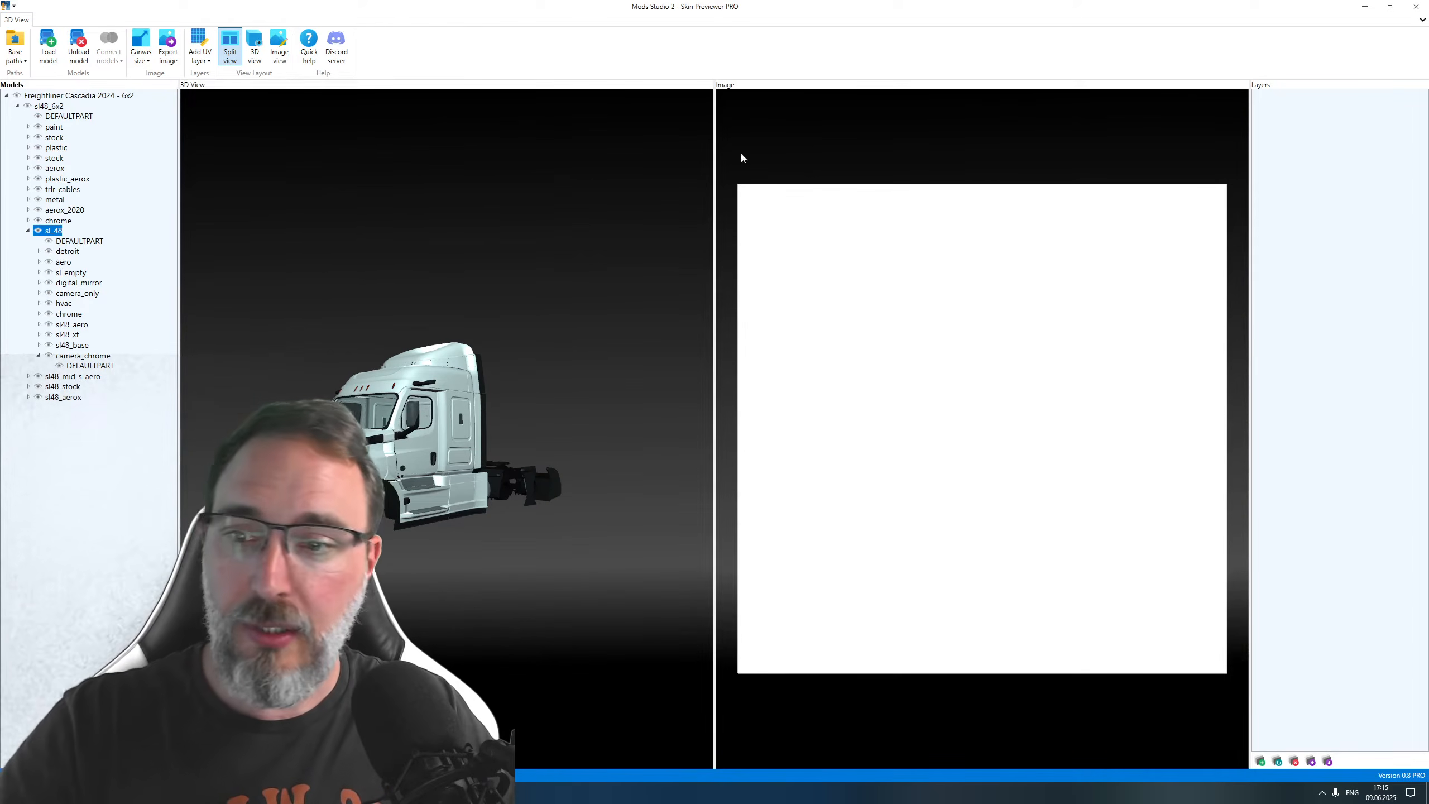
Step: Add a UV layer for the sl_48 cab to the image, choosing the DEFAULTPART.1.png template
left_click(200, 63)
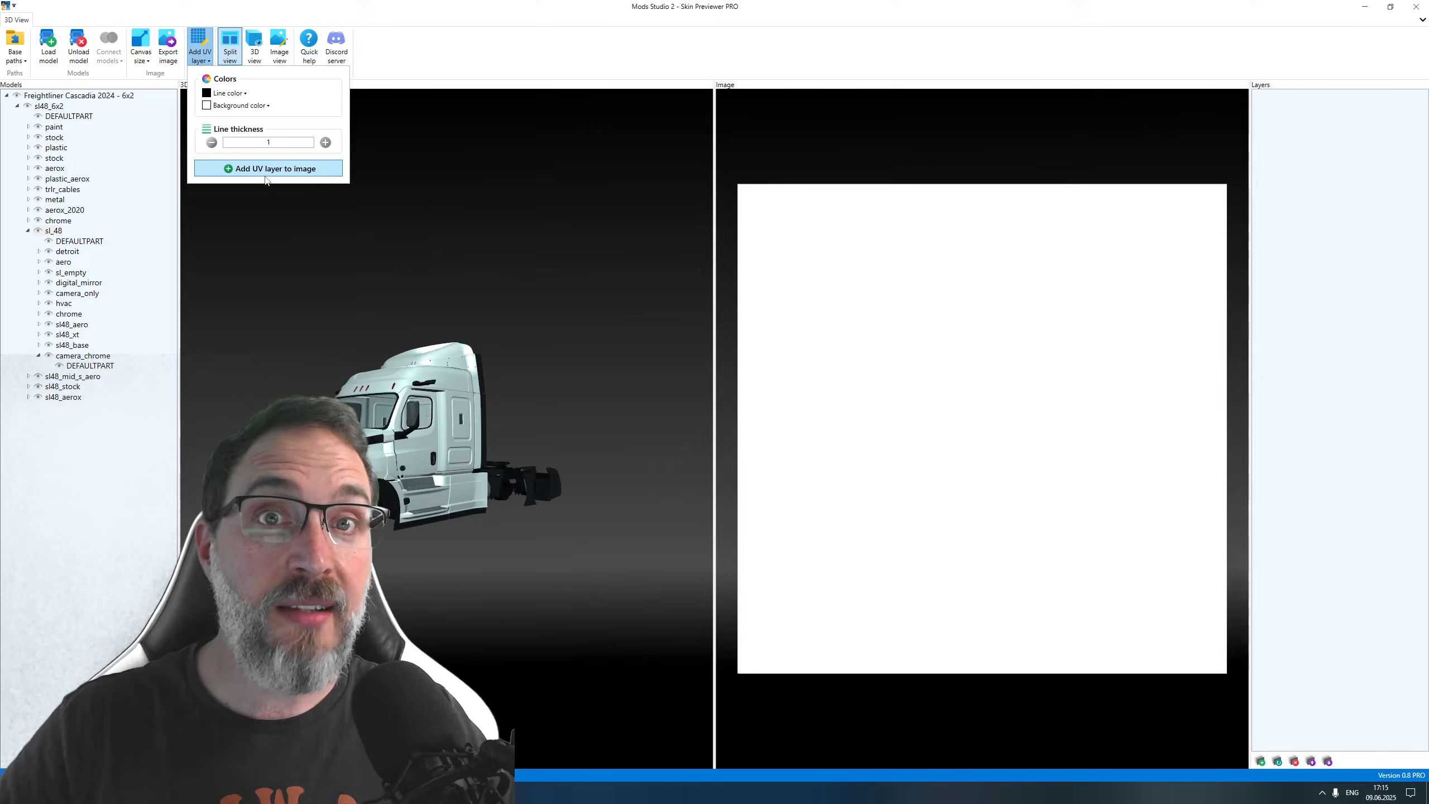
left_click(421, 90)
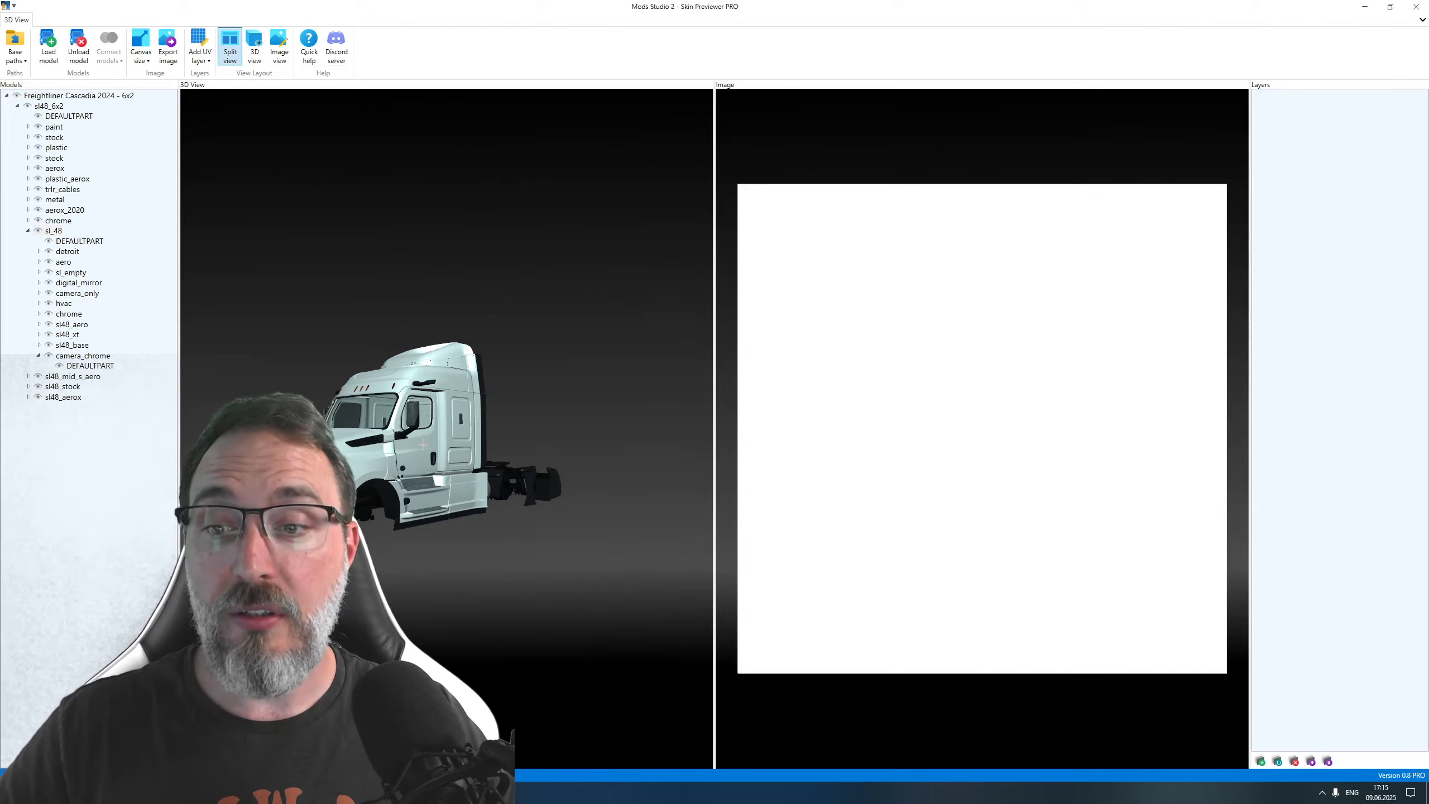
left_click(52, 231)
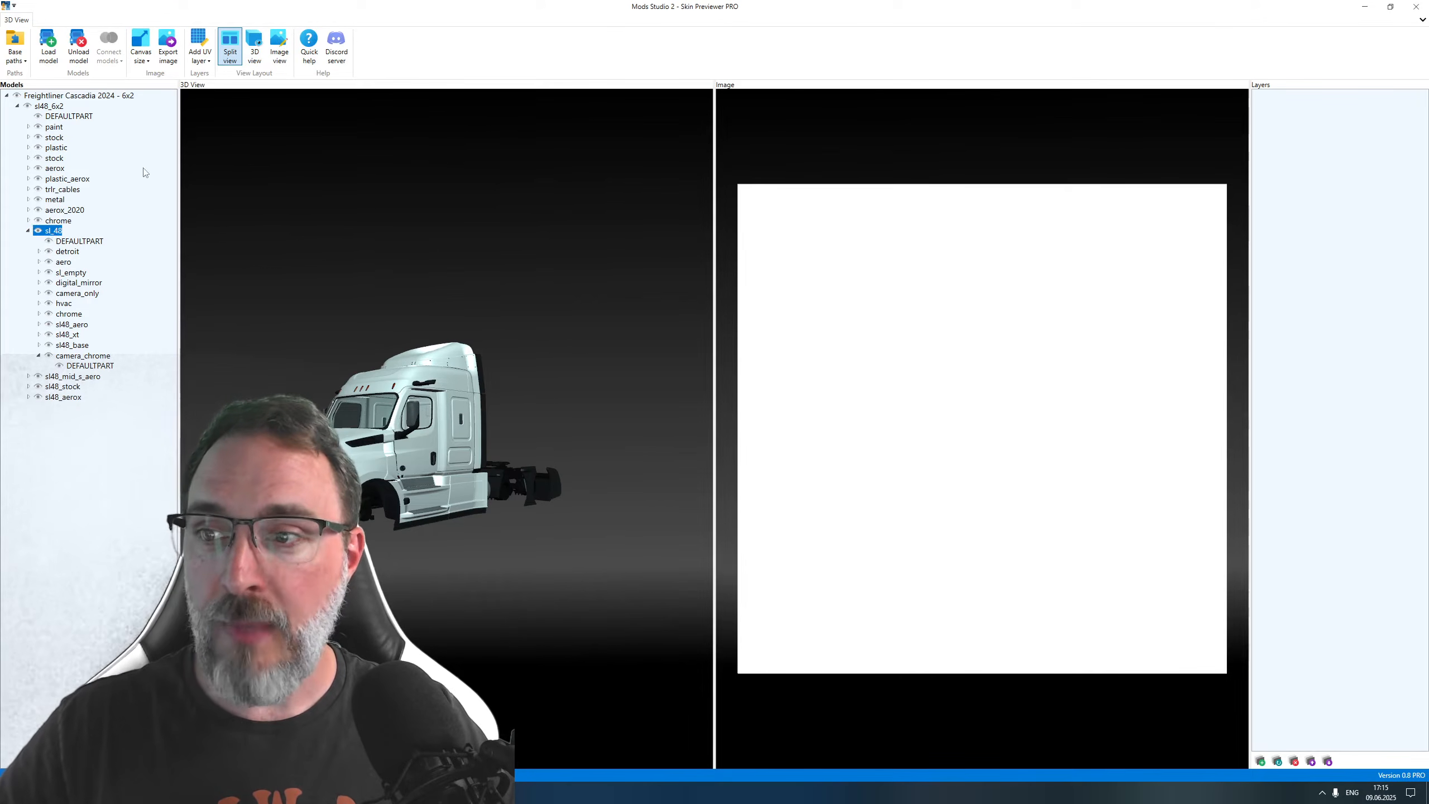
right_click(205, 35)
key("Escape")
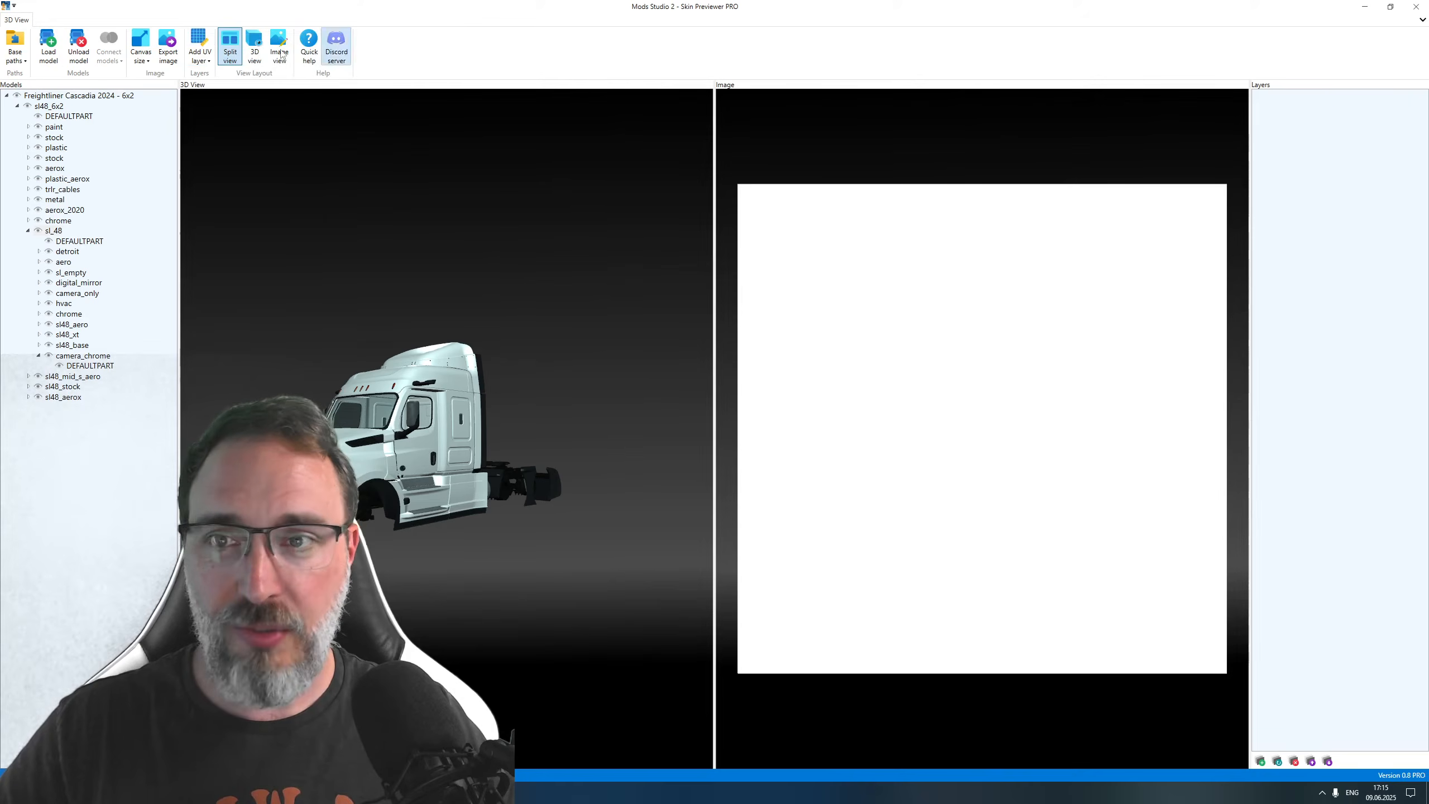
left_click(198, 40)
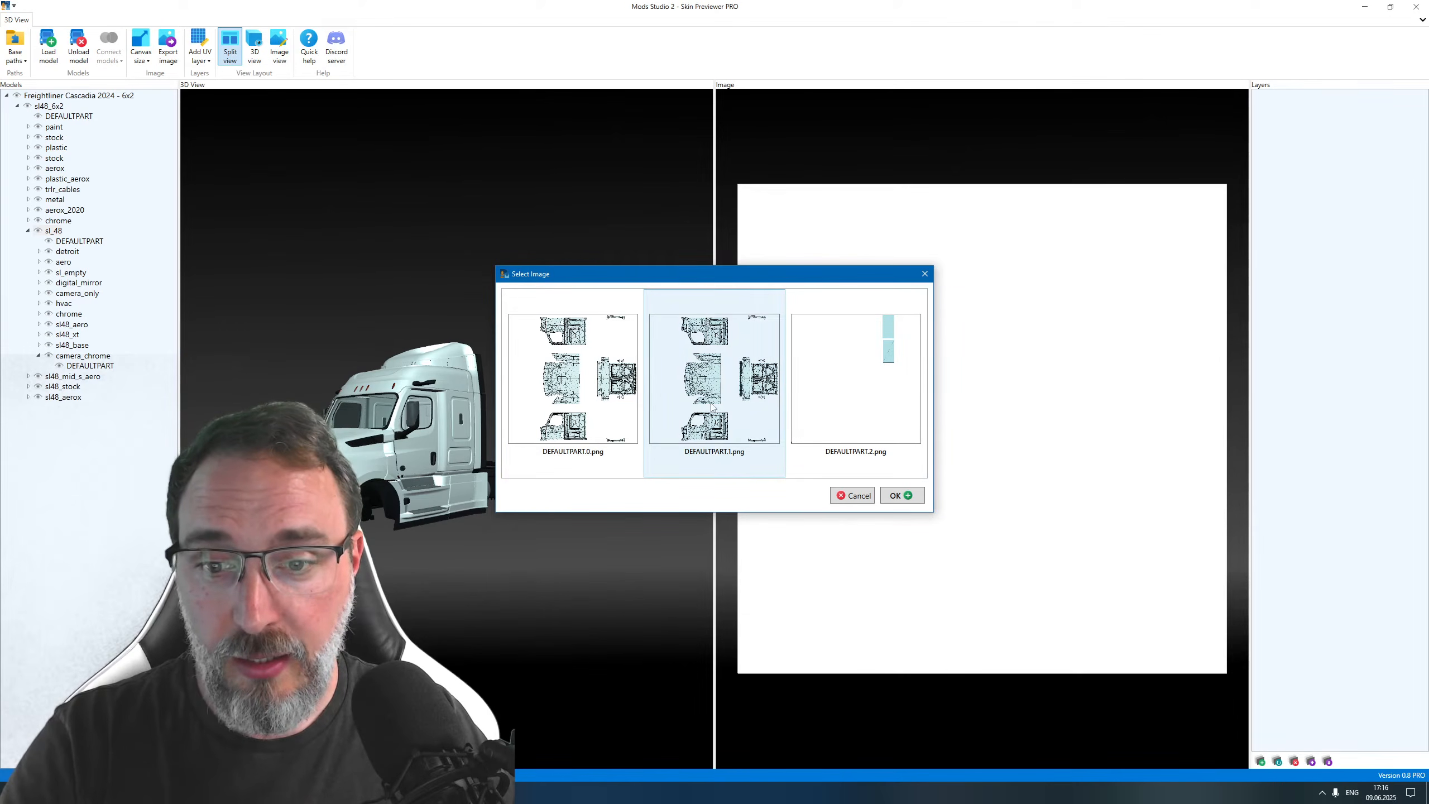
left_click(698, 337)
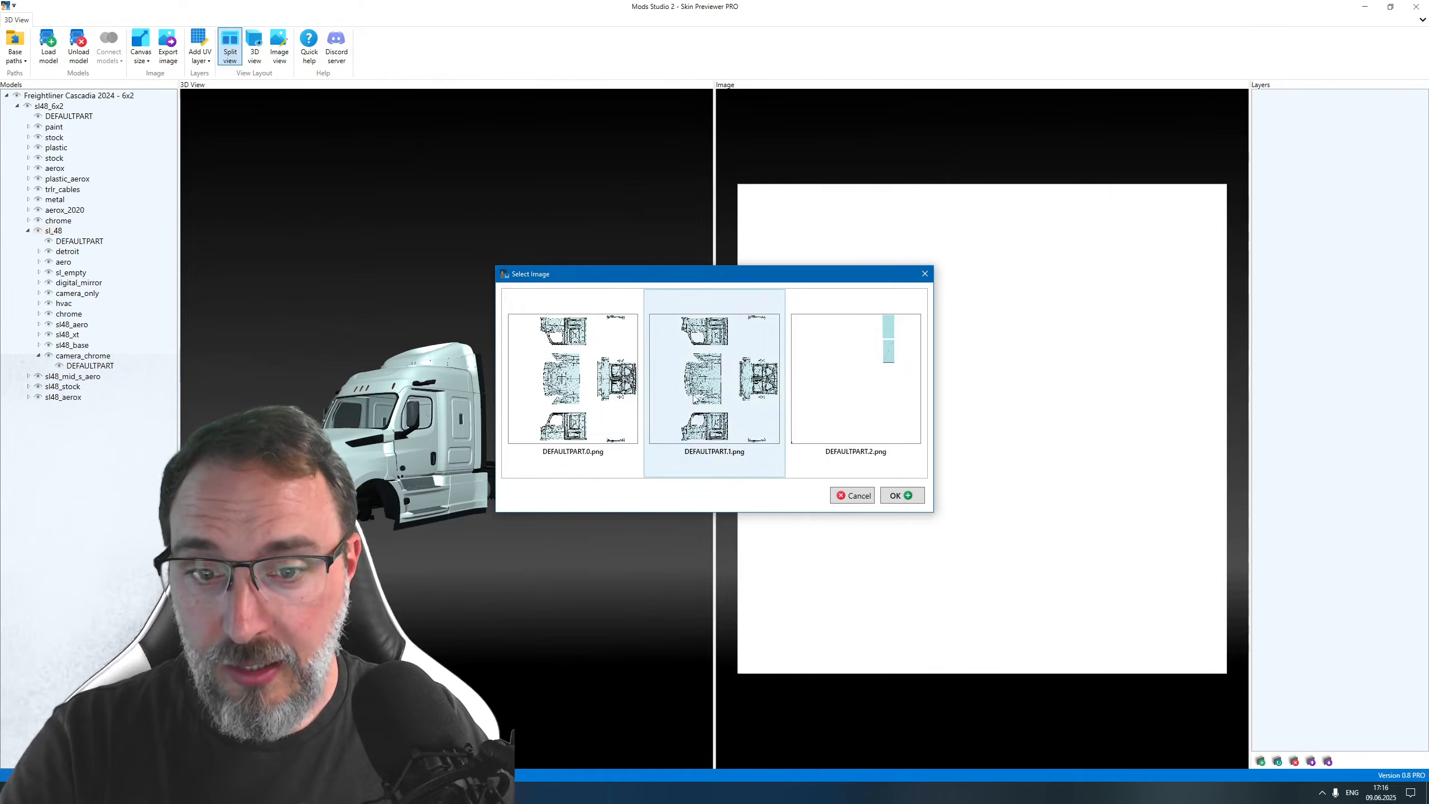
left_click(895, 497)
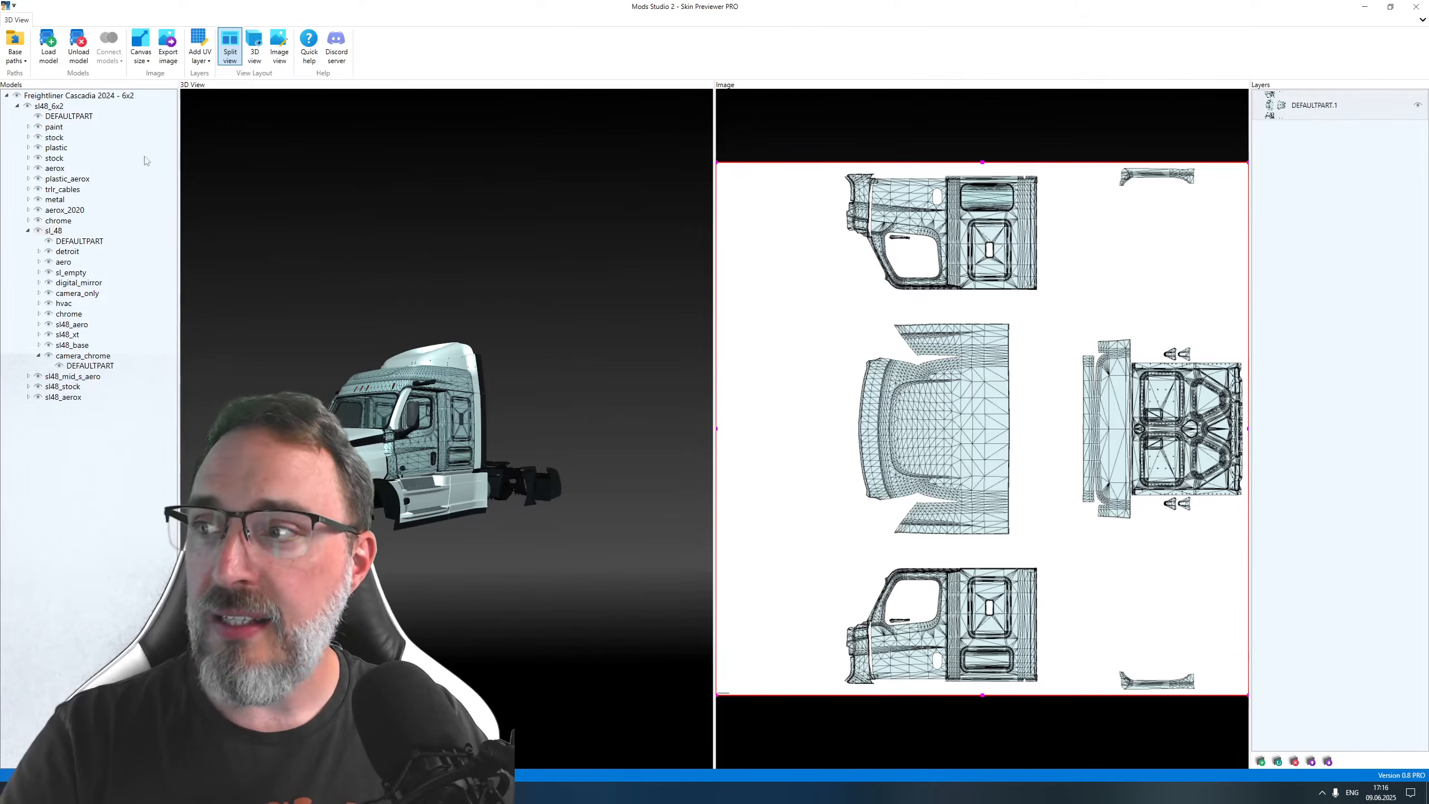
Step: Select the DEFAULTPART.1 layer and toggle its visibility off and back on
left_click(1327, 114)
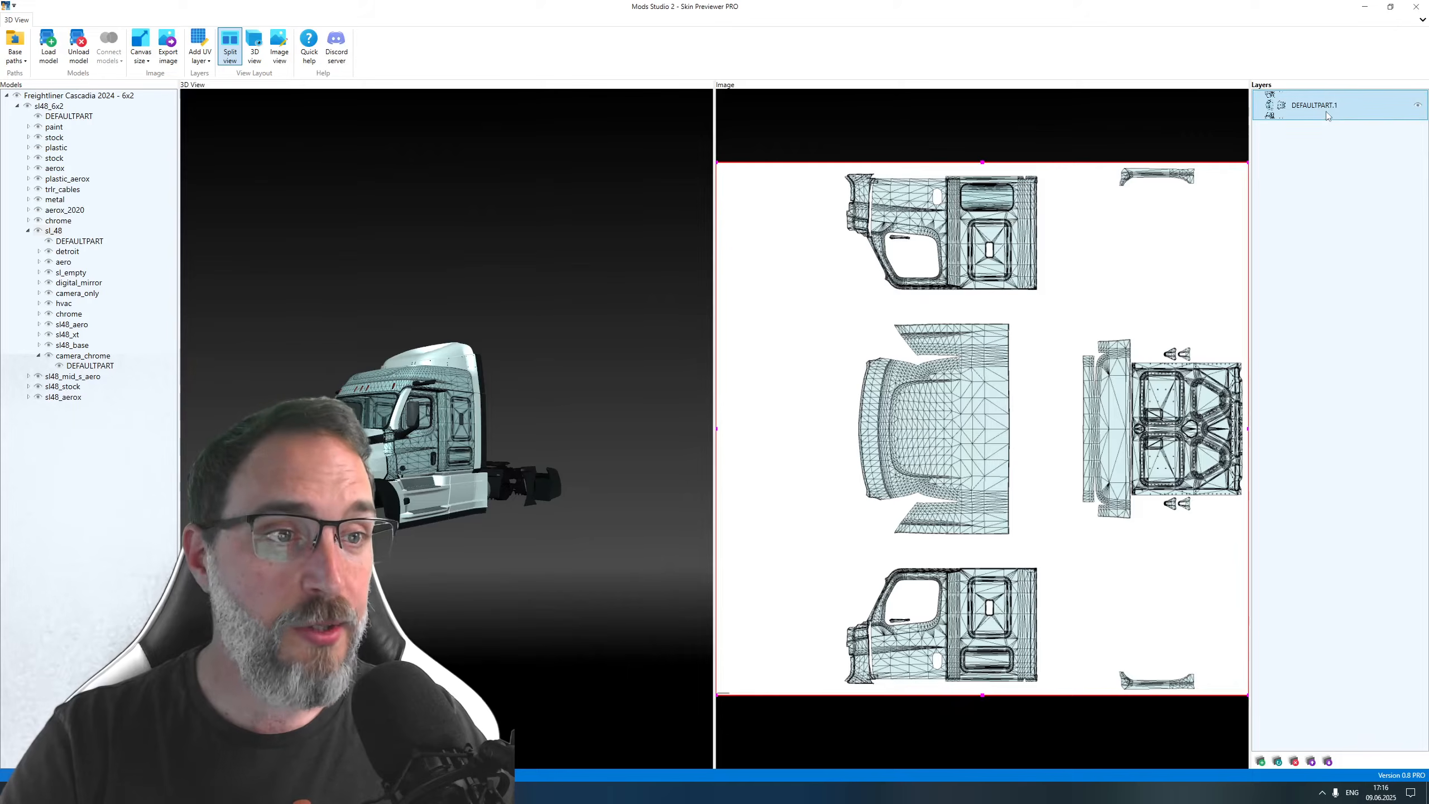
left_click(1418, 105)
left_click(1418, 105)
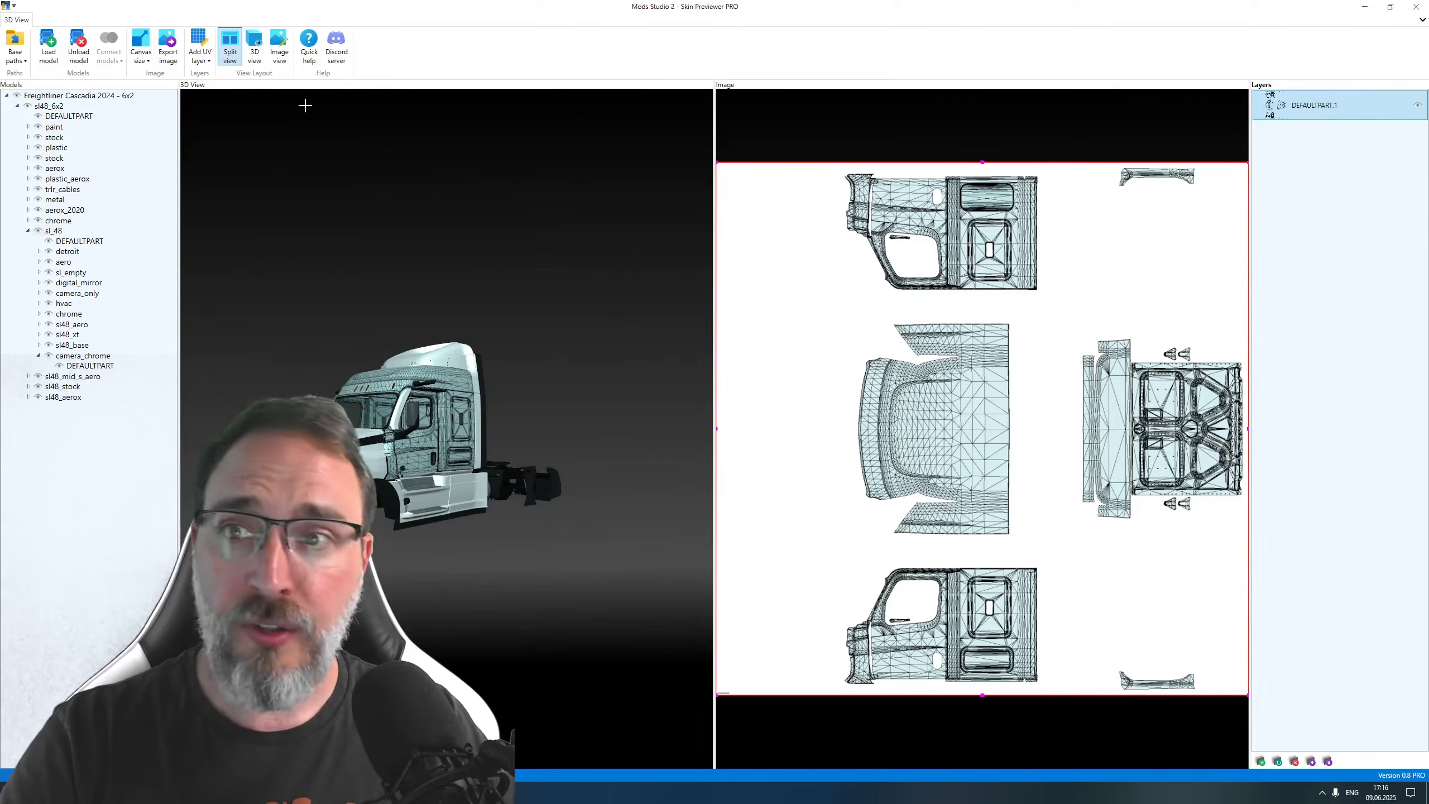
left_click(54, 231)
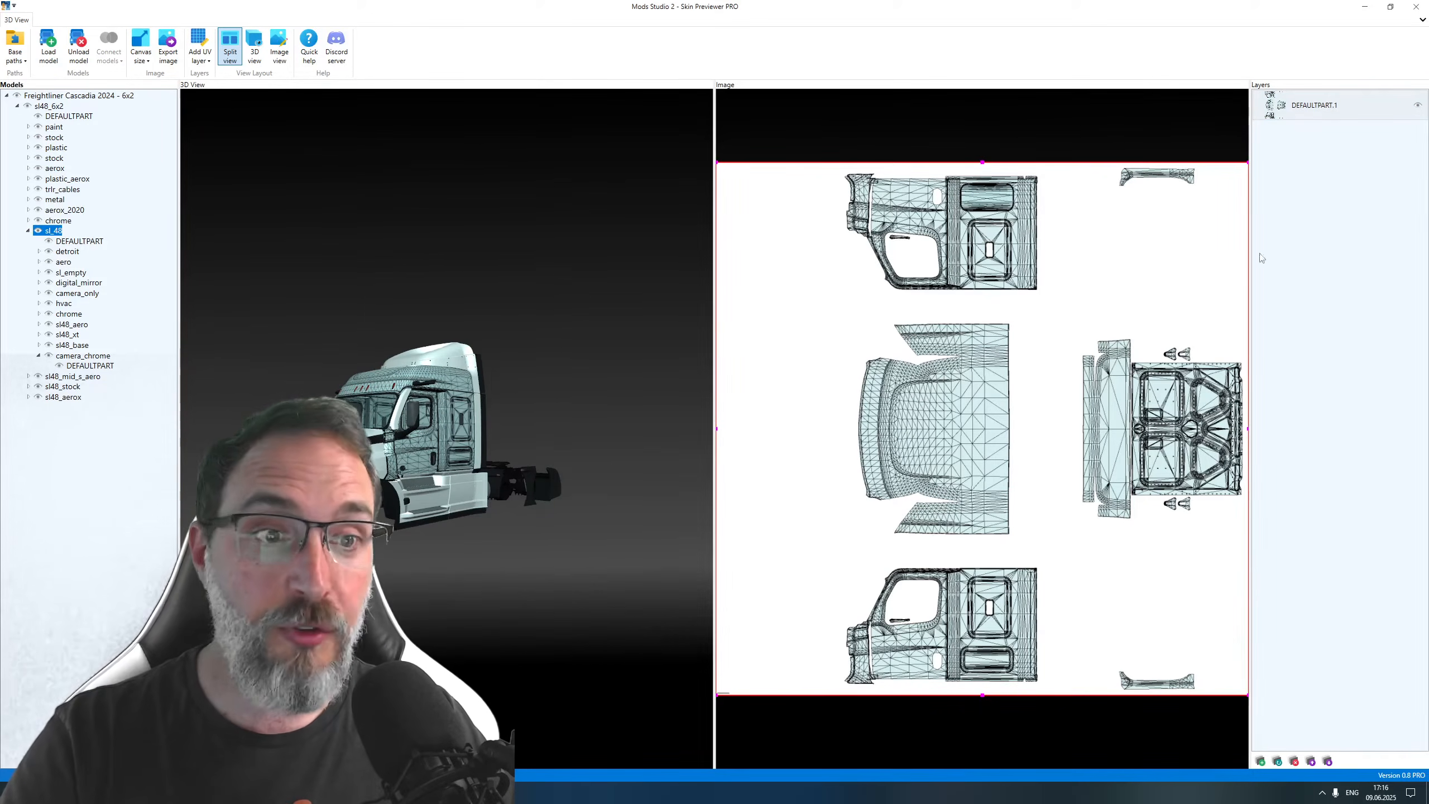
left_click(167, 45)
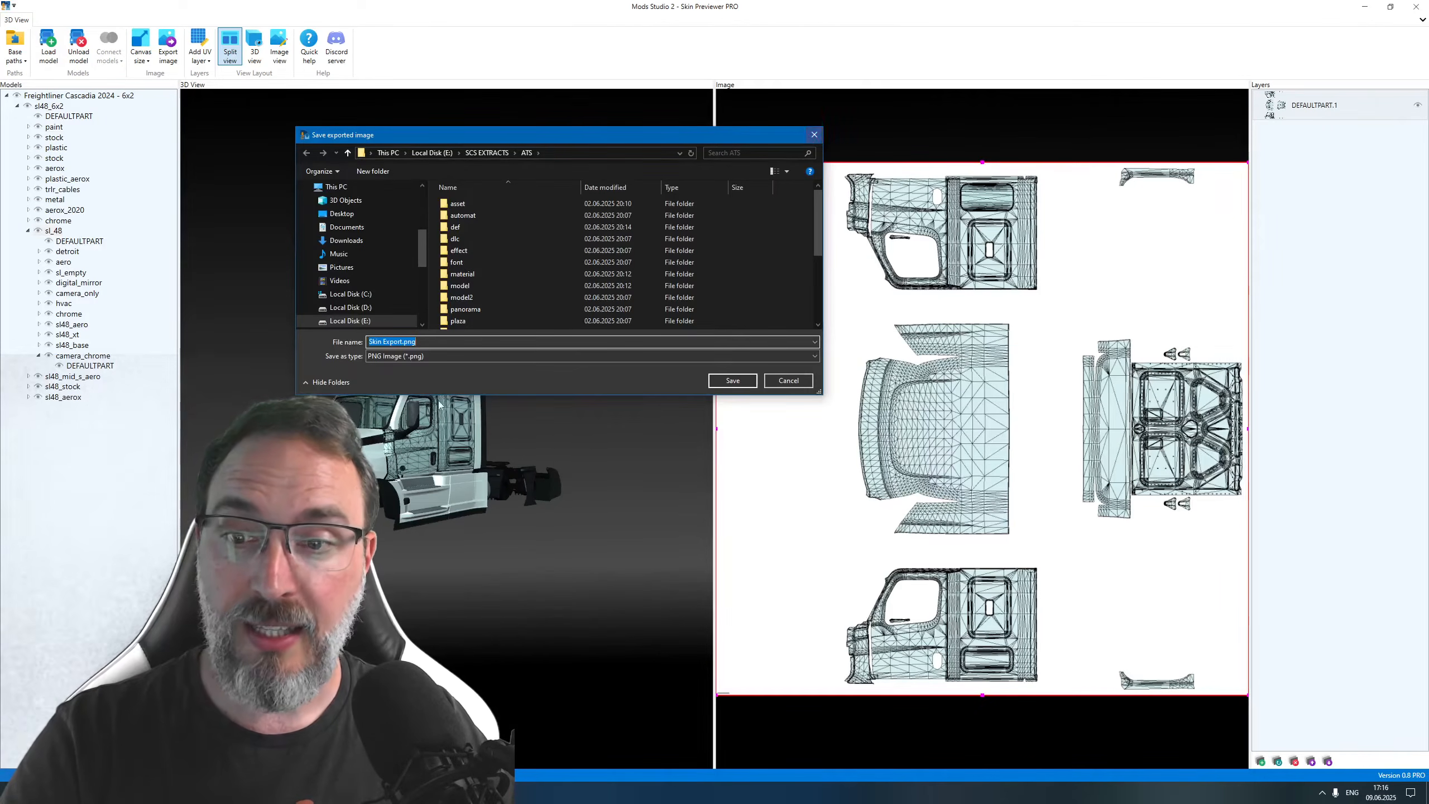
left_click(813, 135)
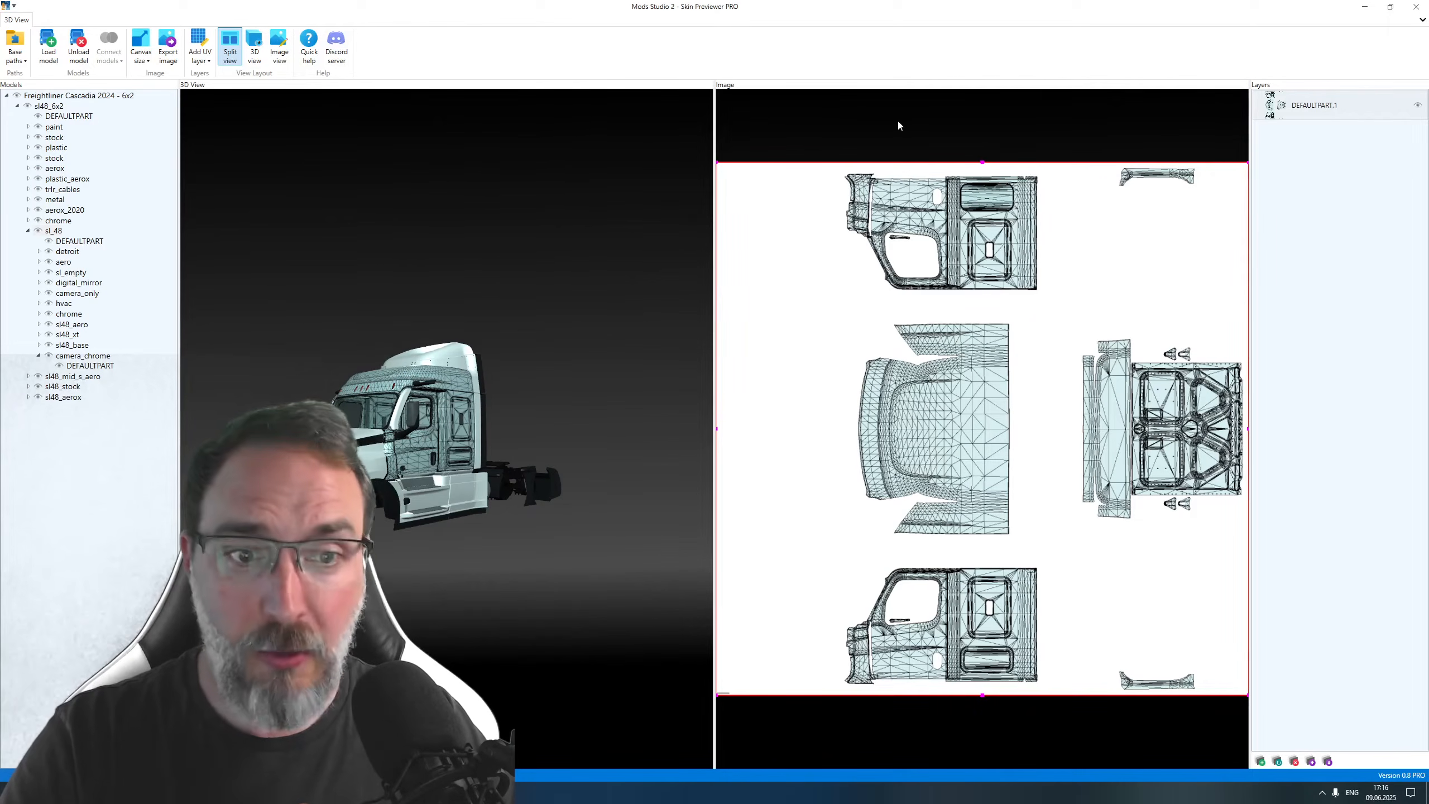
Step: Inspect the UV wireframe on both sides of the truck's cab in the 3D view
left_click_drag(447, 430, 447, 429)
scroll(446, 428, "up", 8)
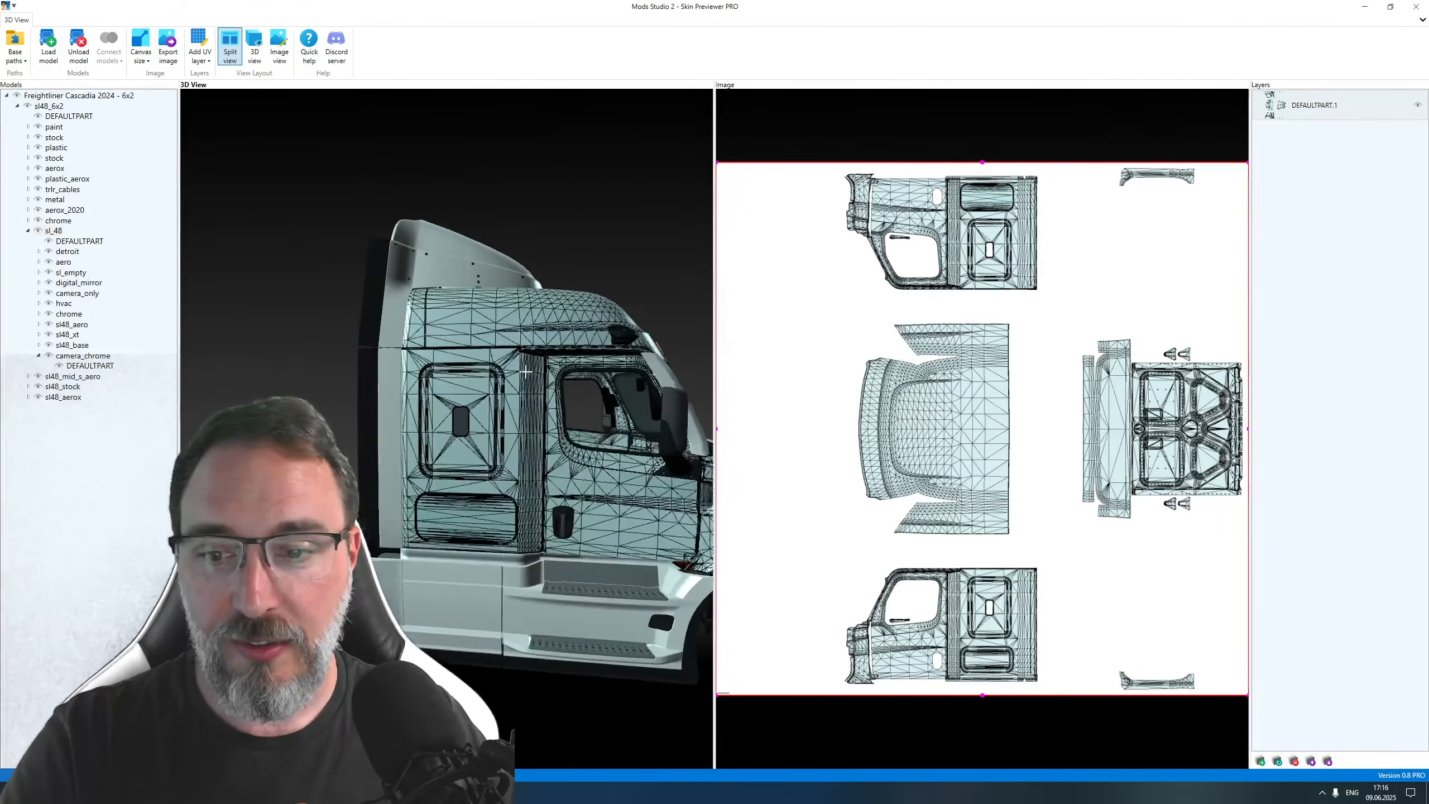
left_click_drag(444, 429, 669, 346)
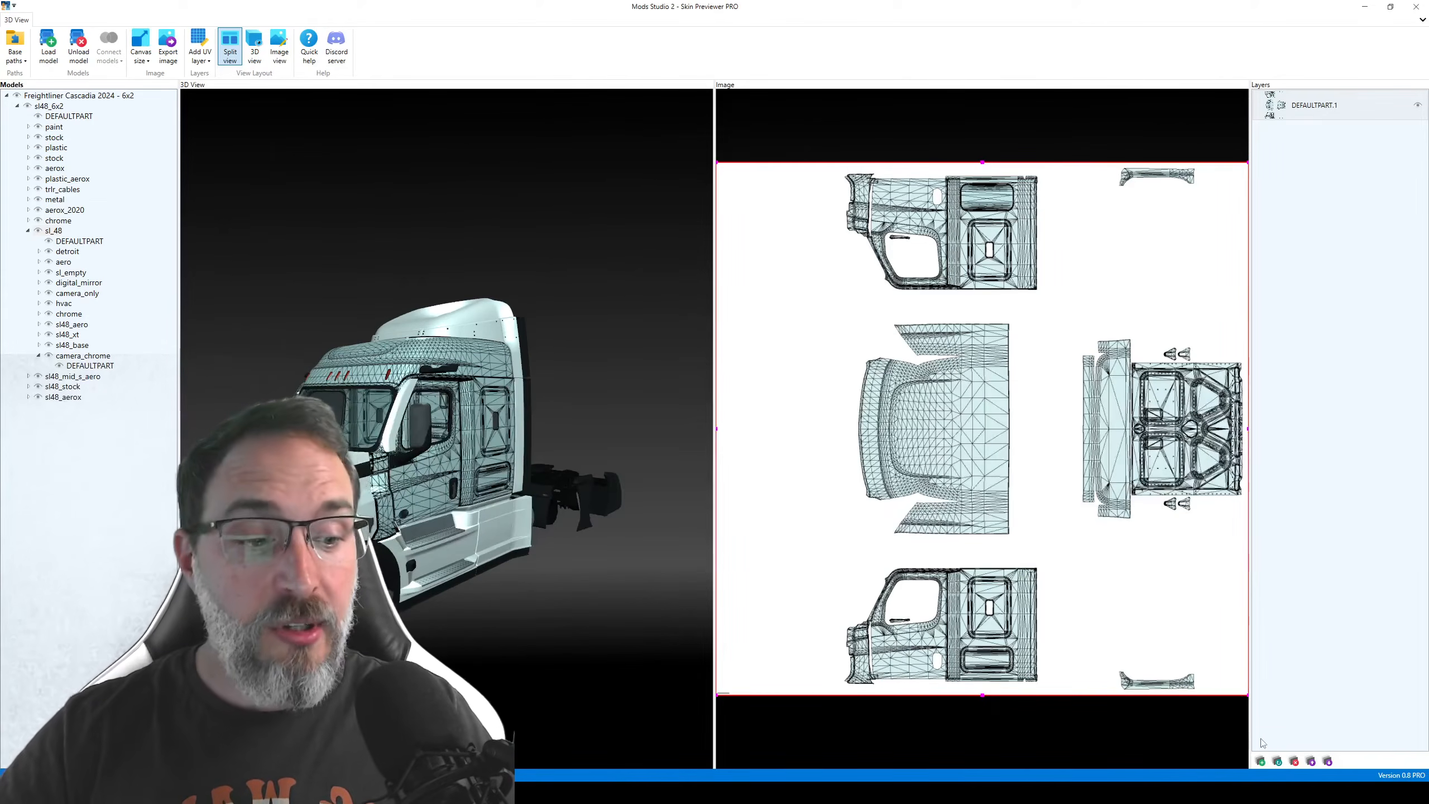
left_click(1260, 761)
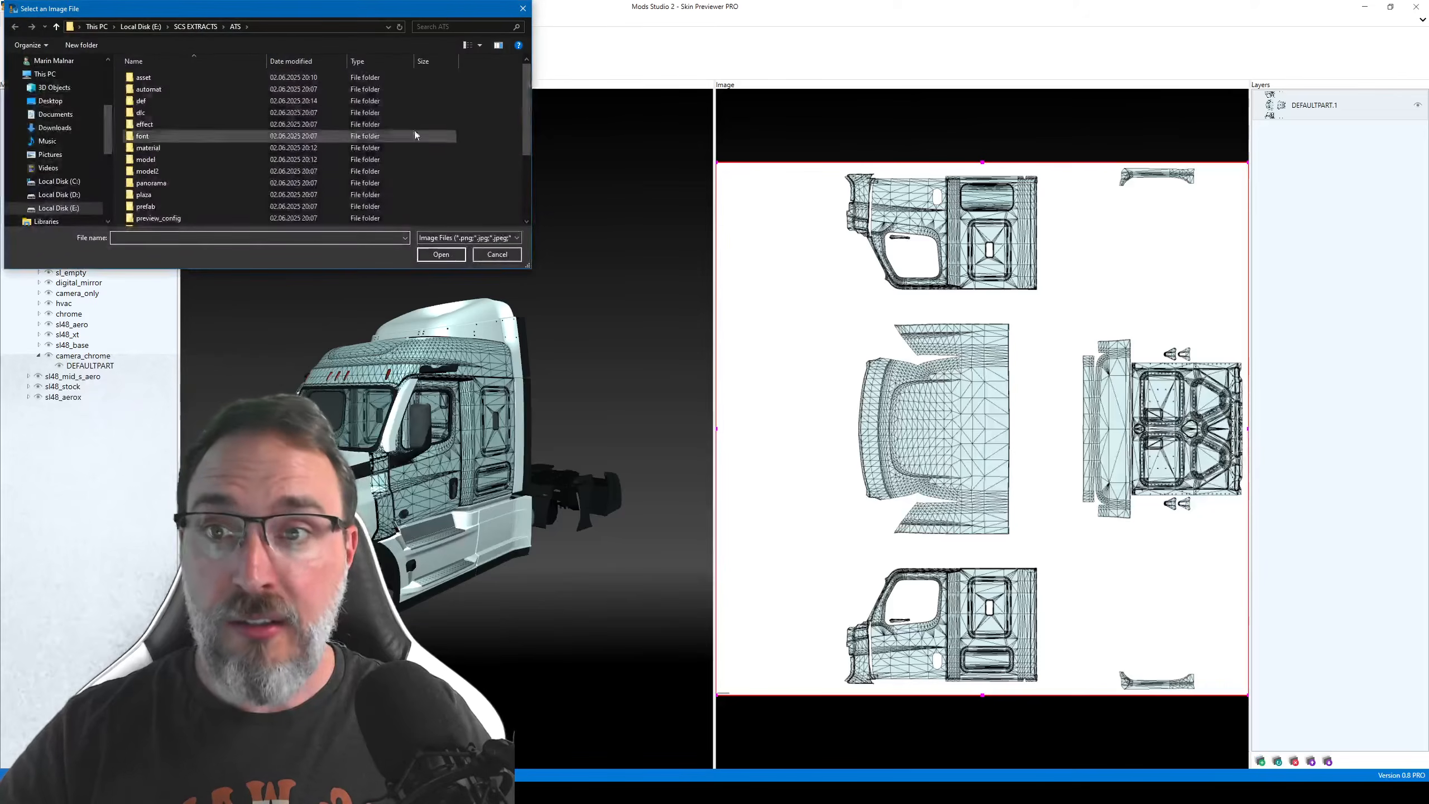
left_click_drag(438, 9, 806, 76)
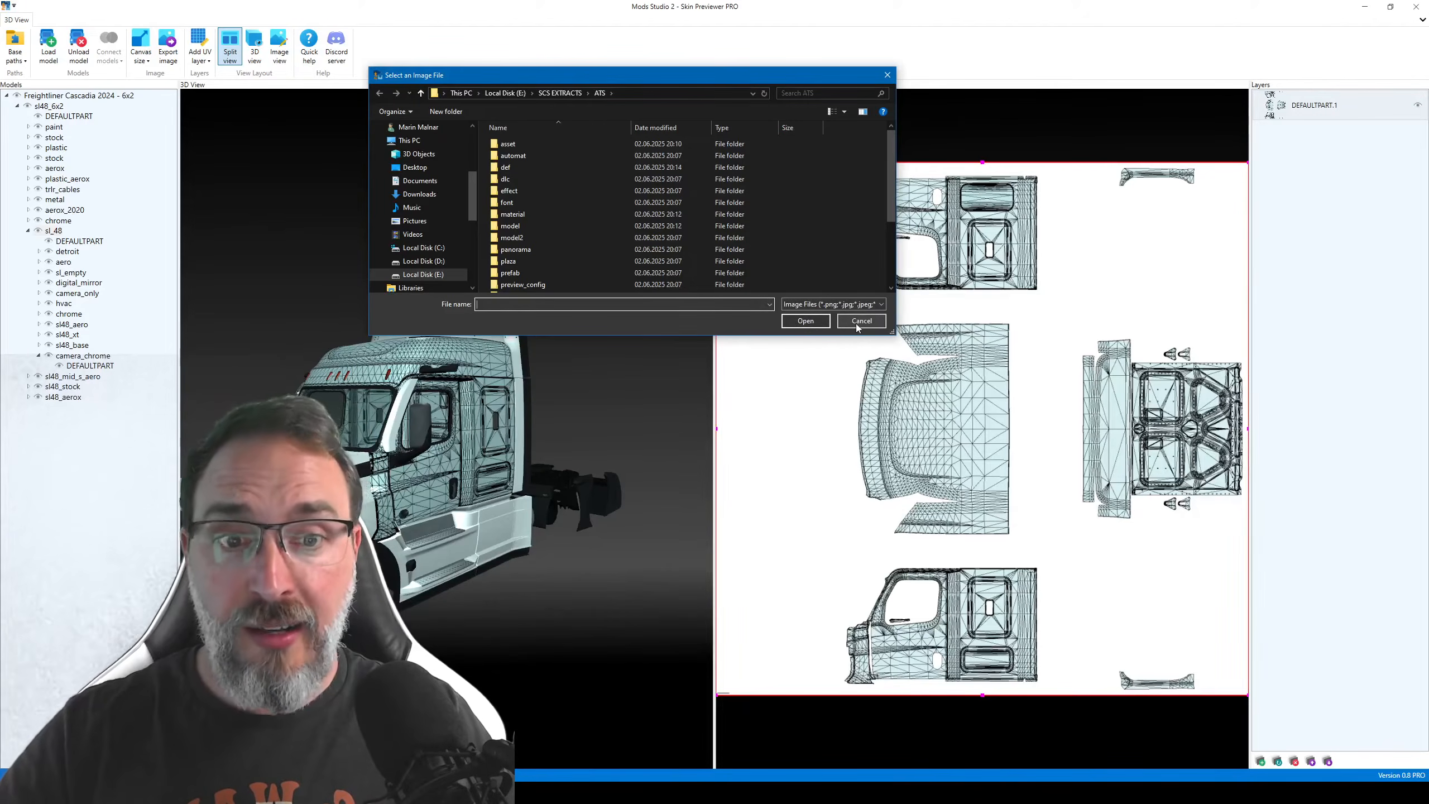
left_click(887, 75)
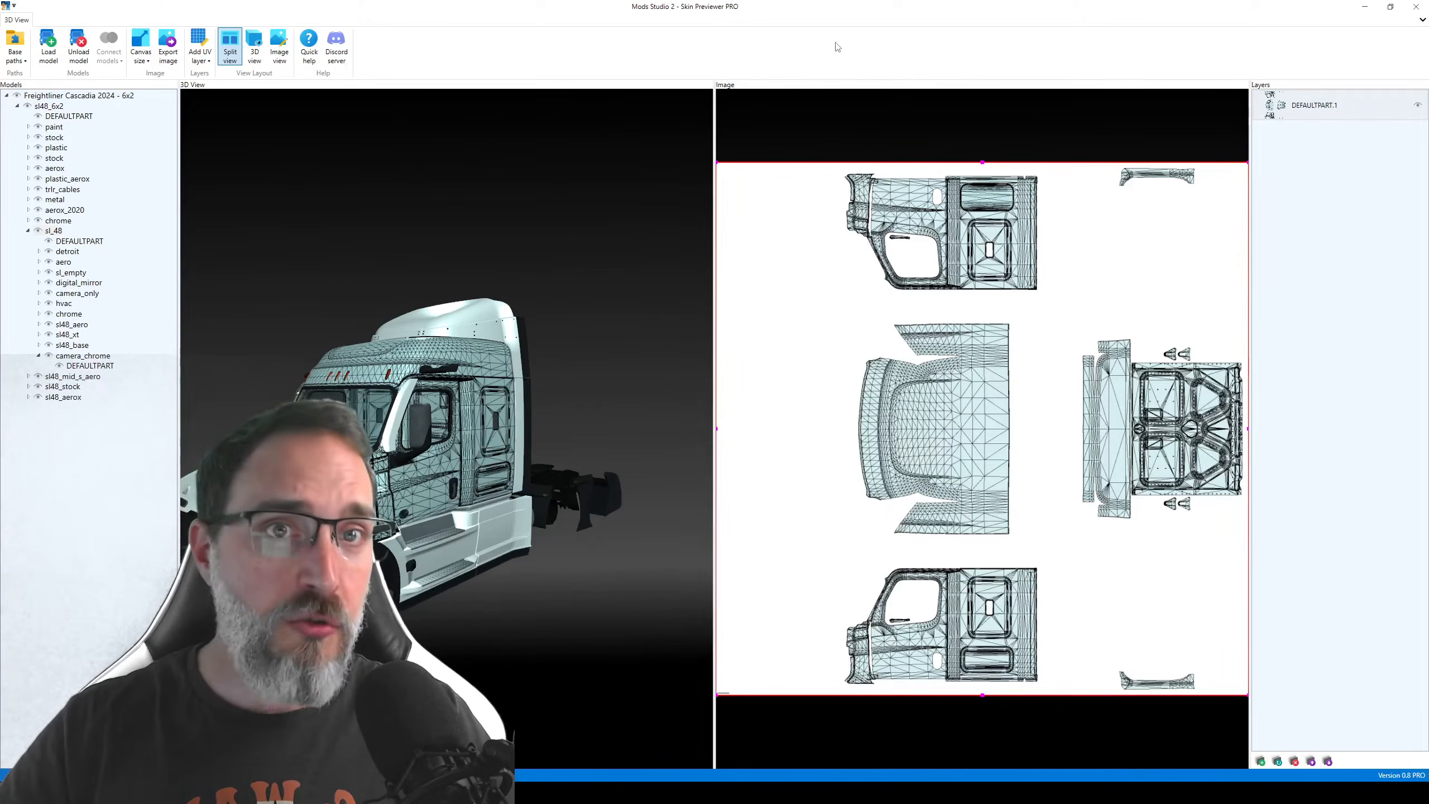
Step: Add MStudioLogo13.png, Texture2.png and logo.png from the TestImages folder to the canvas as image layers
left_click_drag(497, 239, 489, 161)
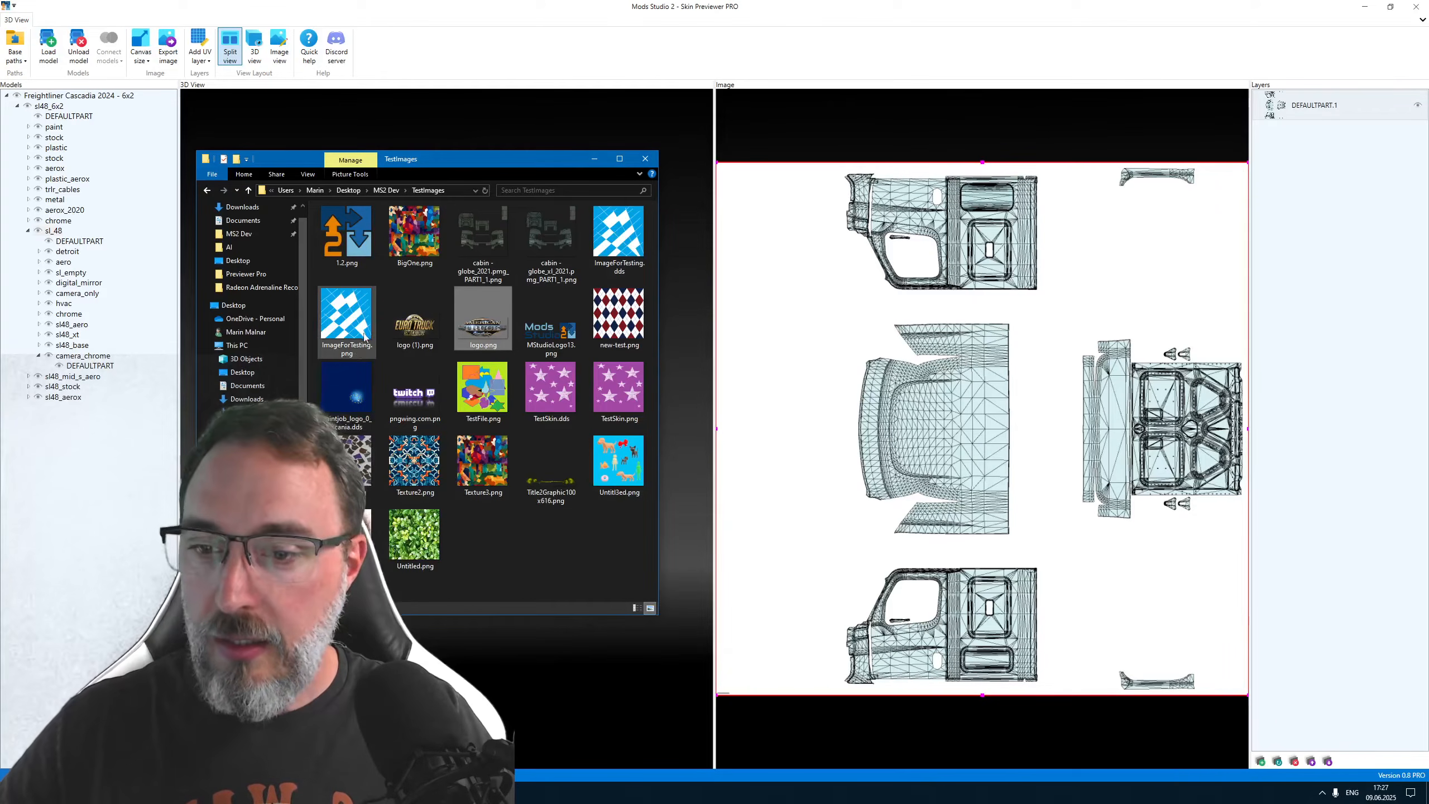
left_click_drag(549, 326, 989, 323)
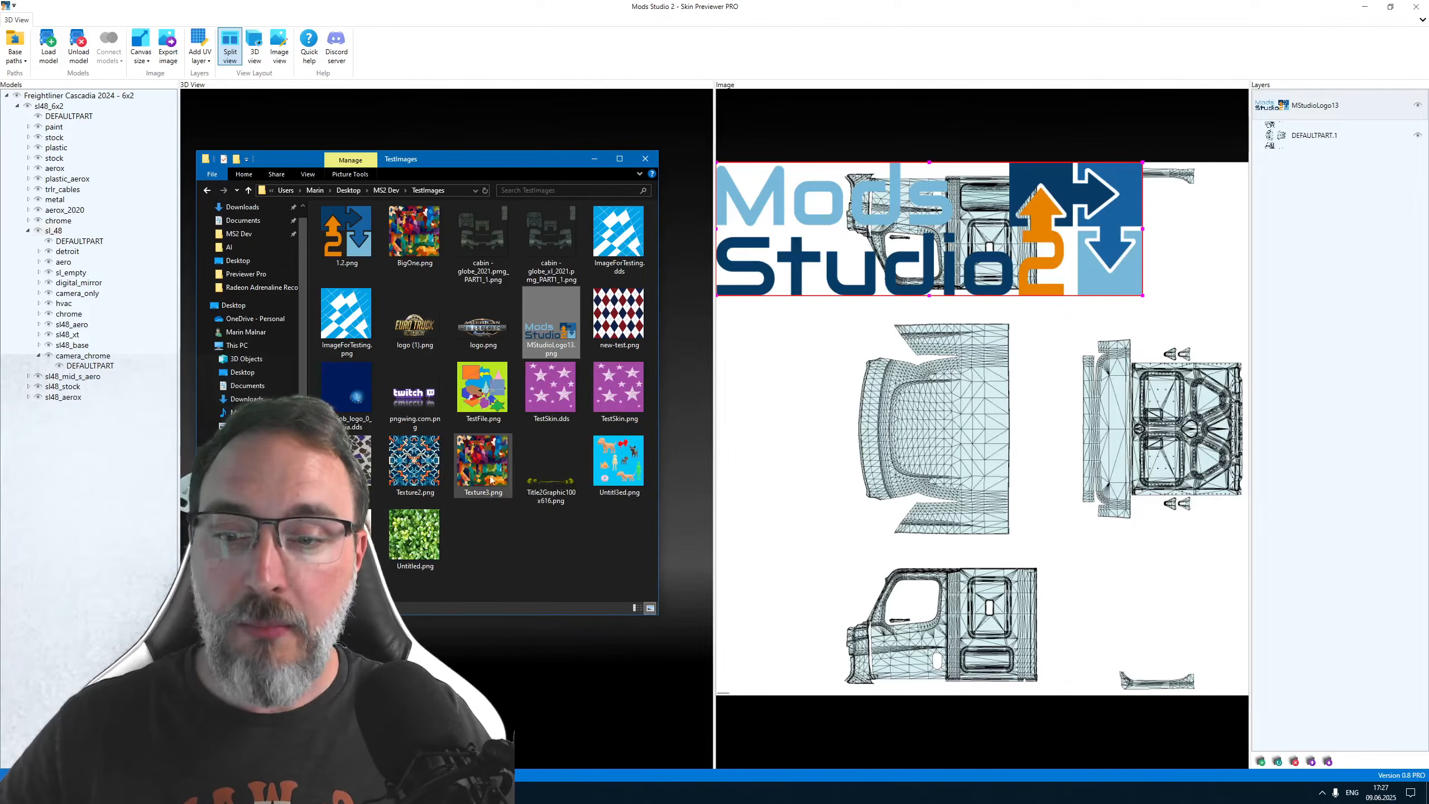
left_click_drag(405, 471, 980, 461)
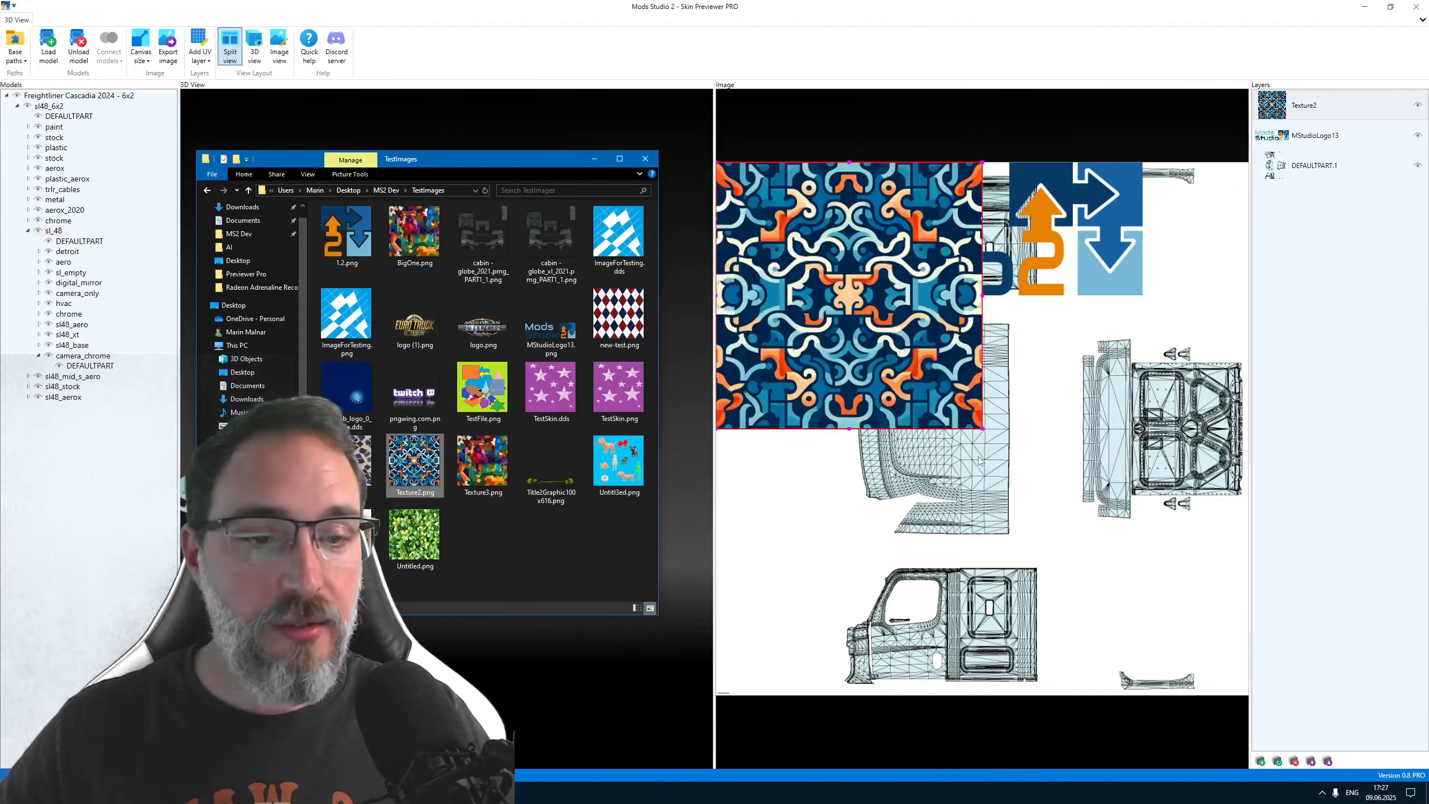
left_click_drag(482, 305, 924, 461)
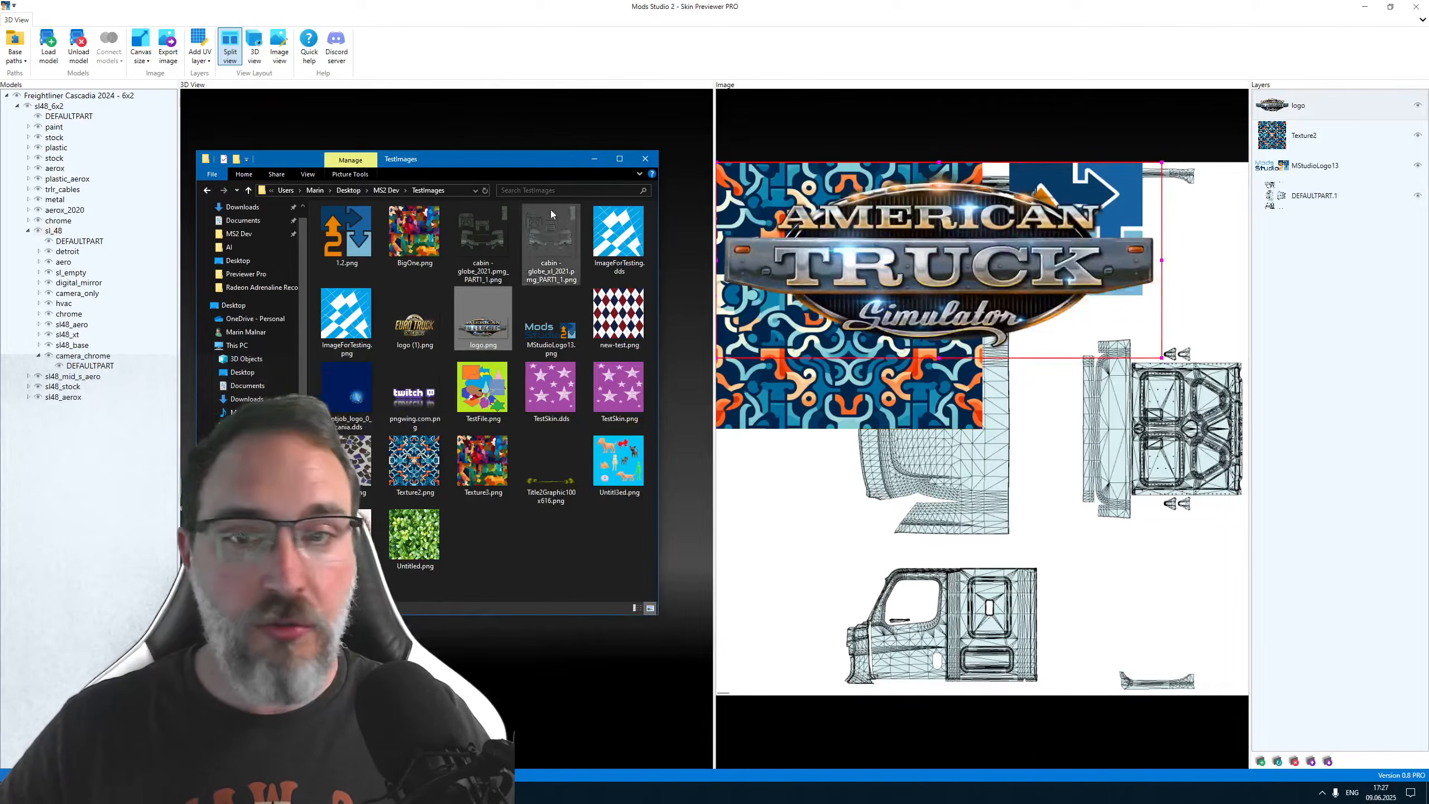
left_click(642, 160)
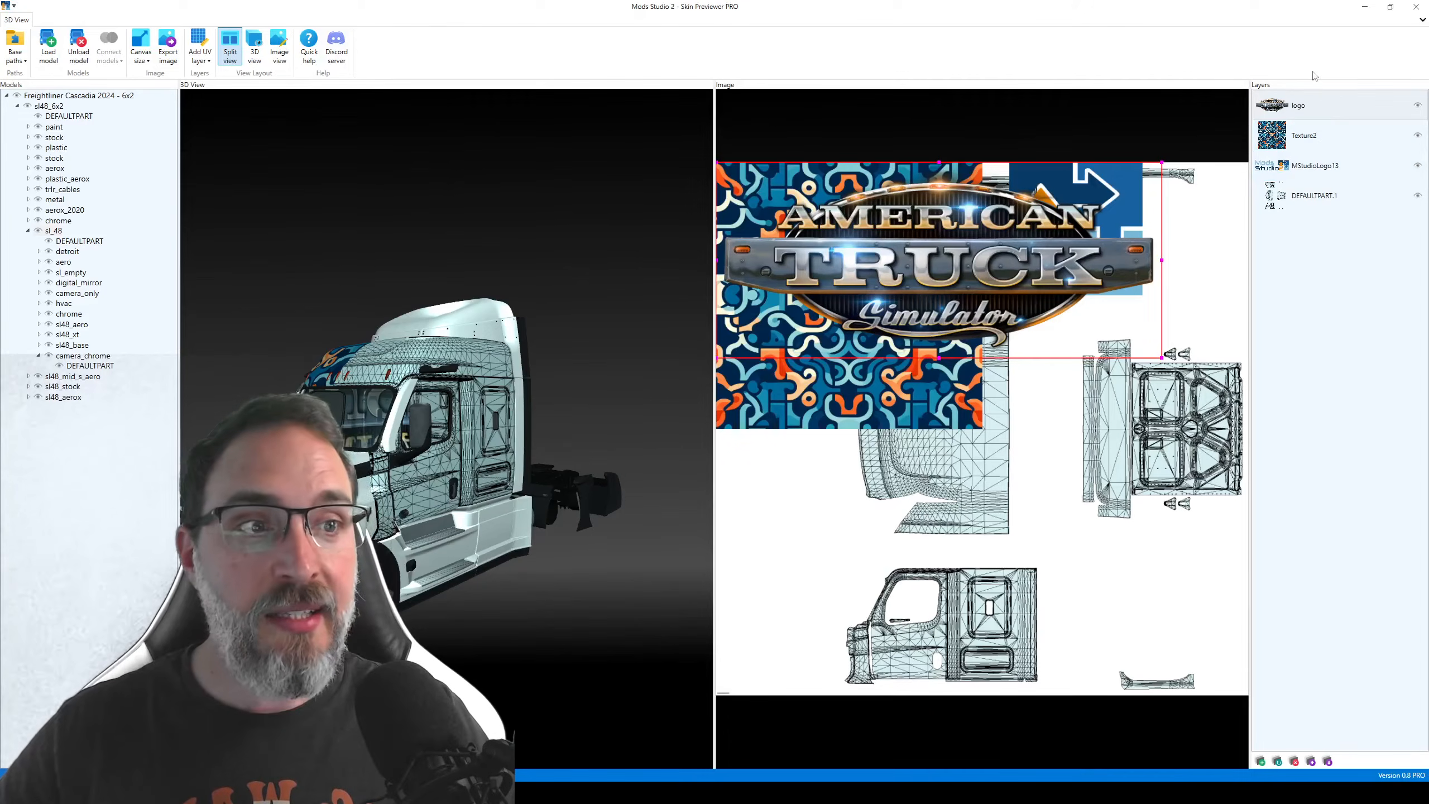
Step: Select each of the four image layers in turn and hide the logo layer
left_click(1344, 112)
left_click(1343, 135)
left_click(1342, 165)
left_click(1343, 195)
left_click(1337, 136)
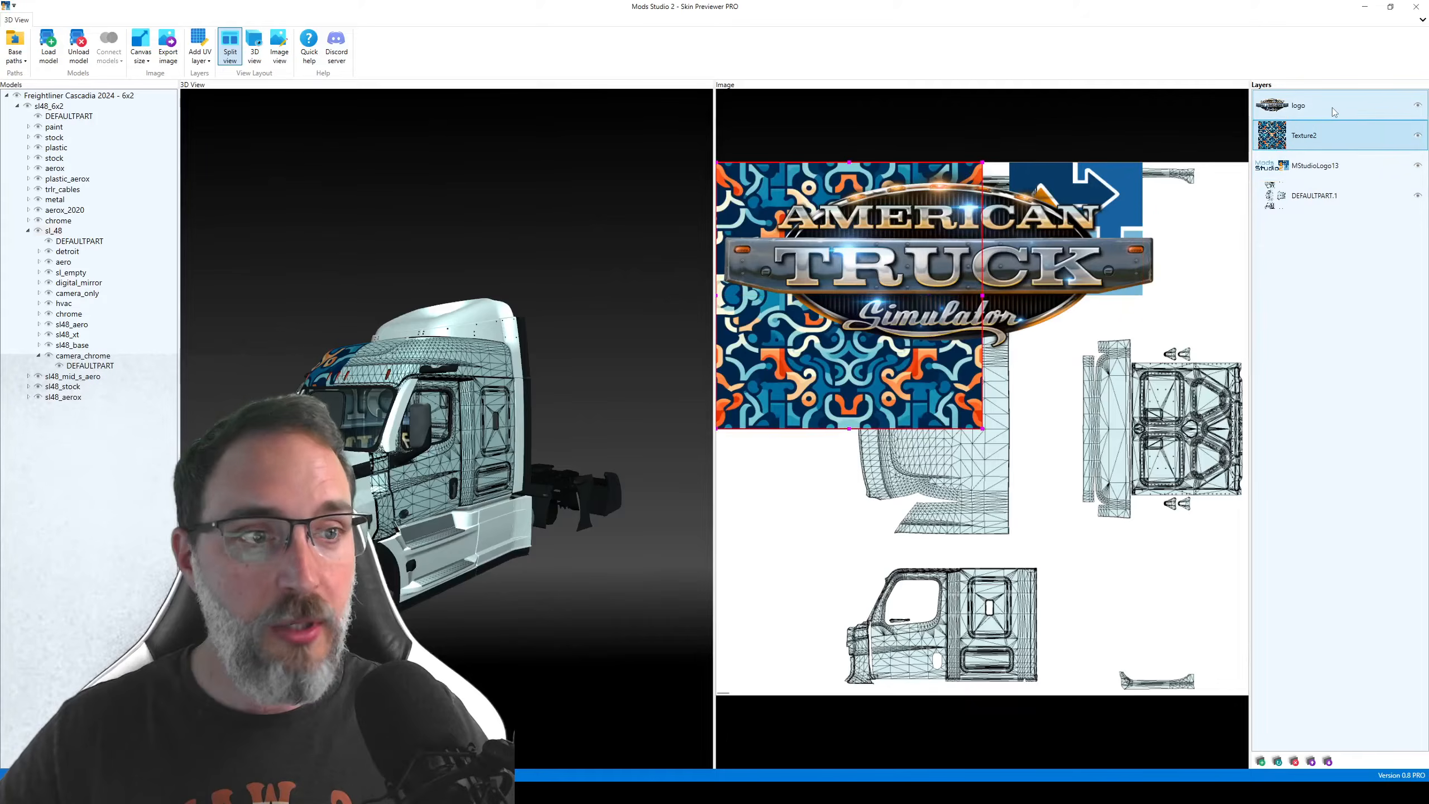
left_click(1327, 113)
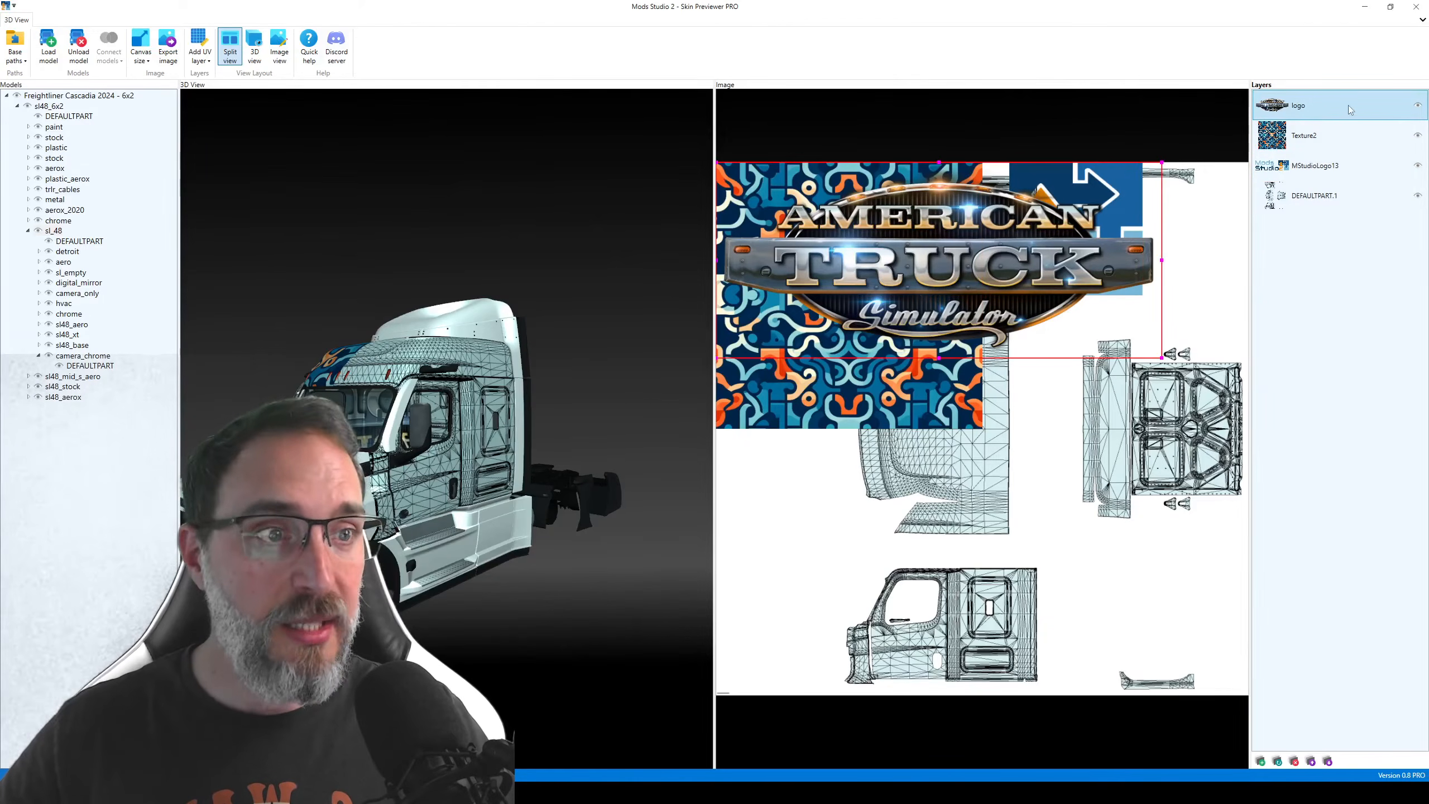
left_click(1418, 106)
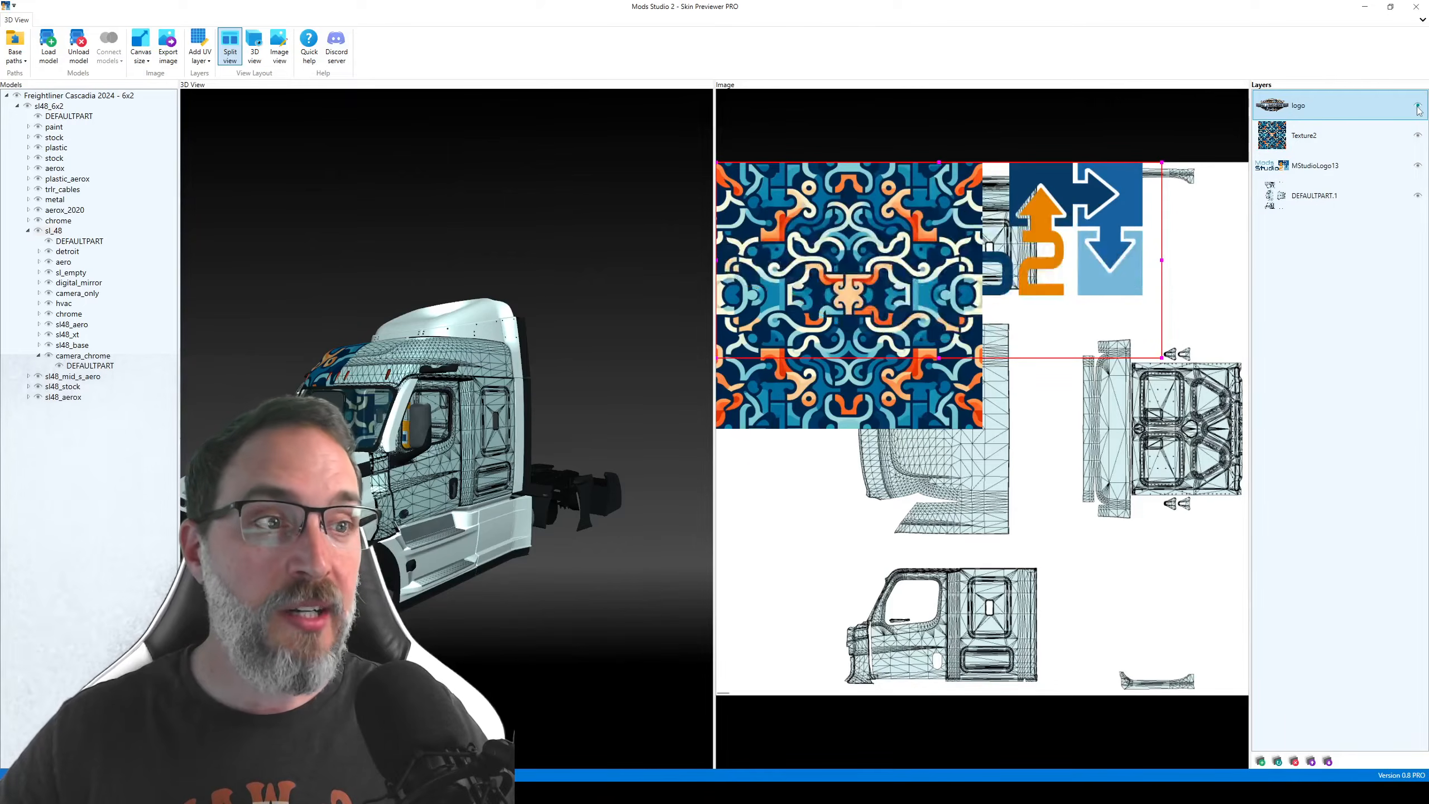
Step: Make the logo layer visible again and move it one level down in the layer order, beneath Texture2
left_click(1418, 107)
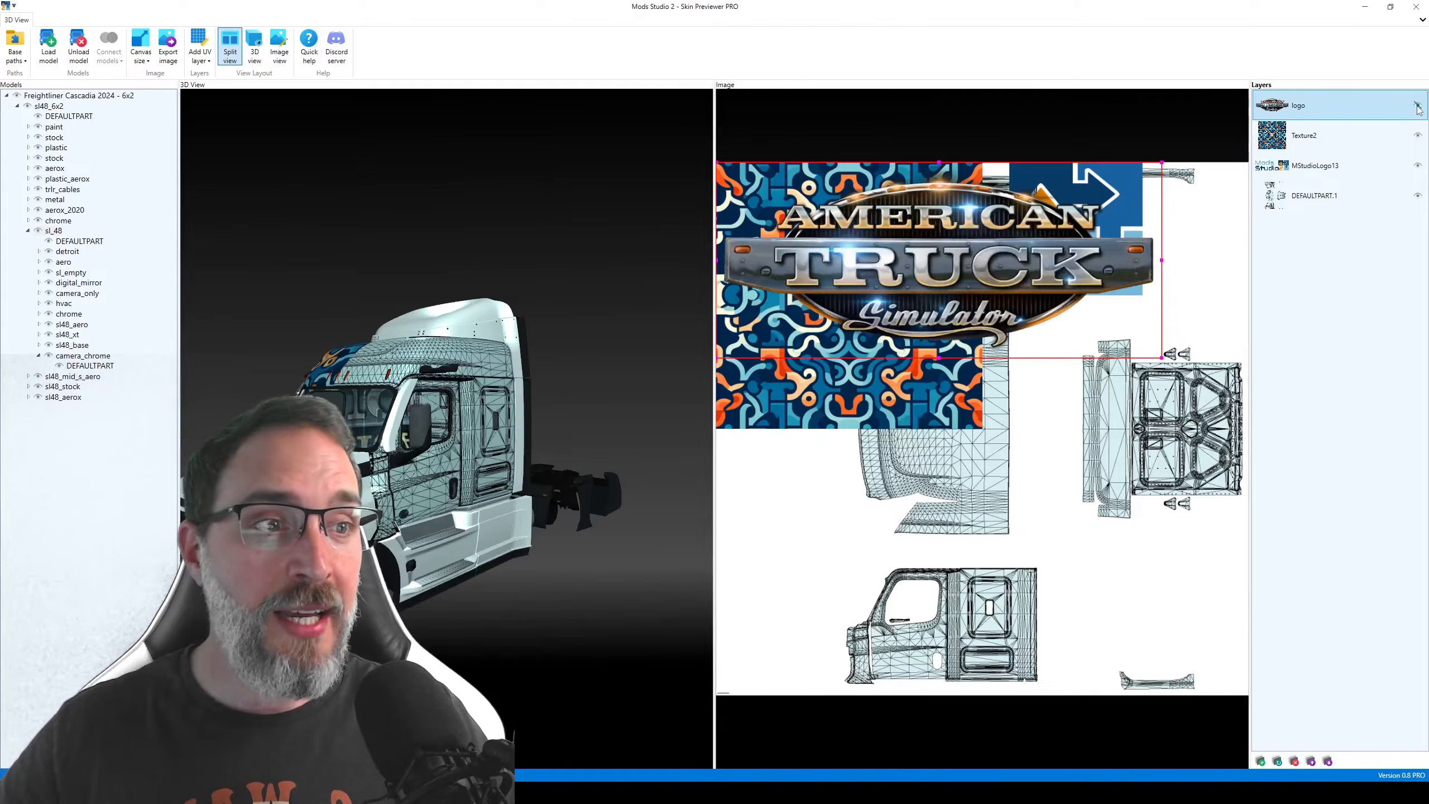
left_click(1327, 762)
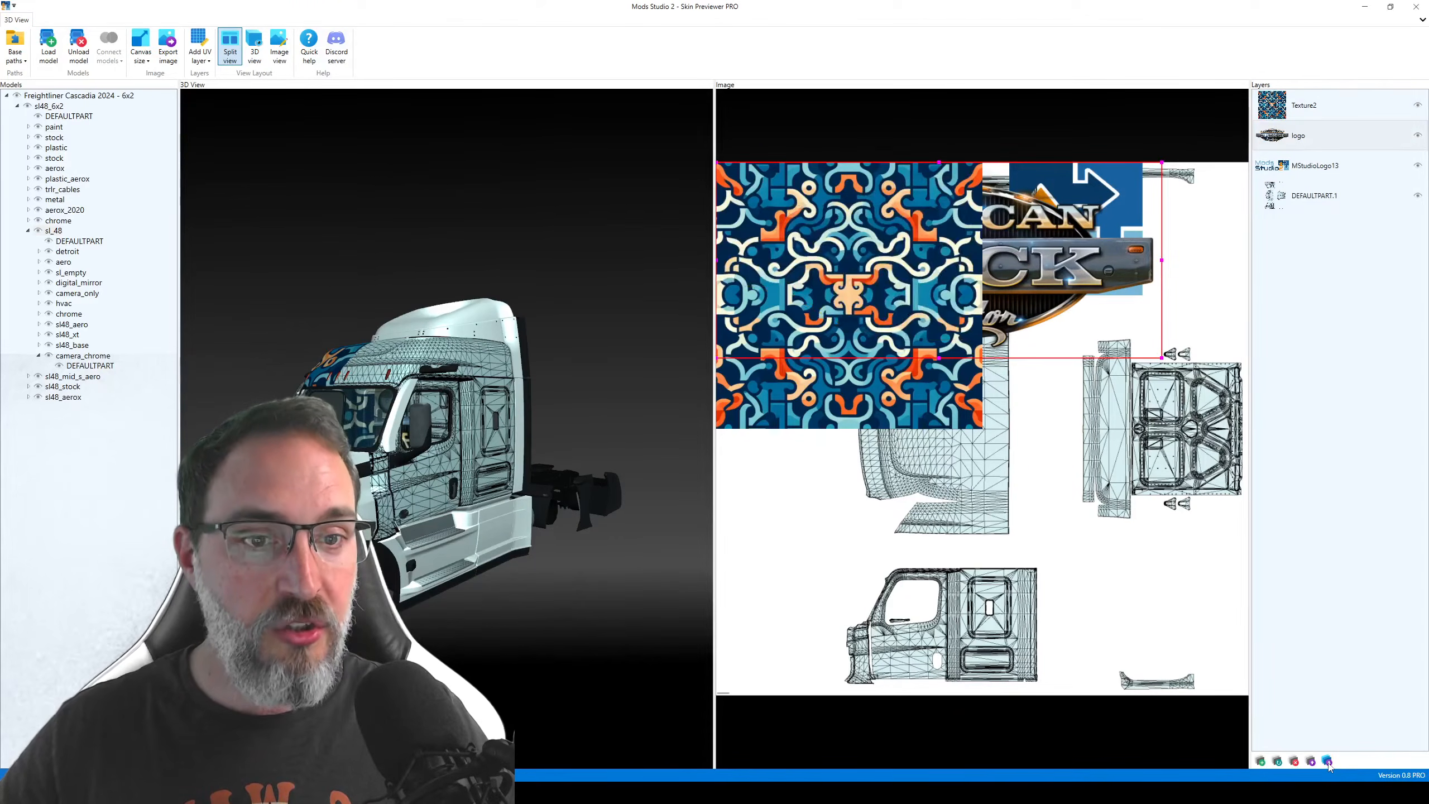
left_click(1315, 171)
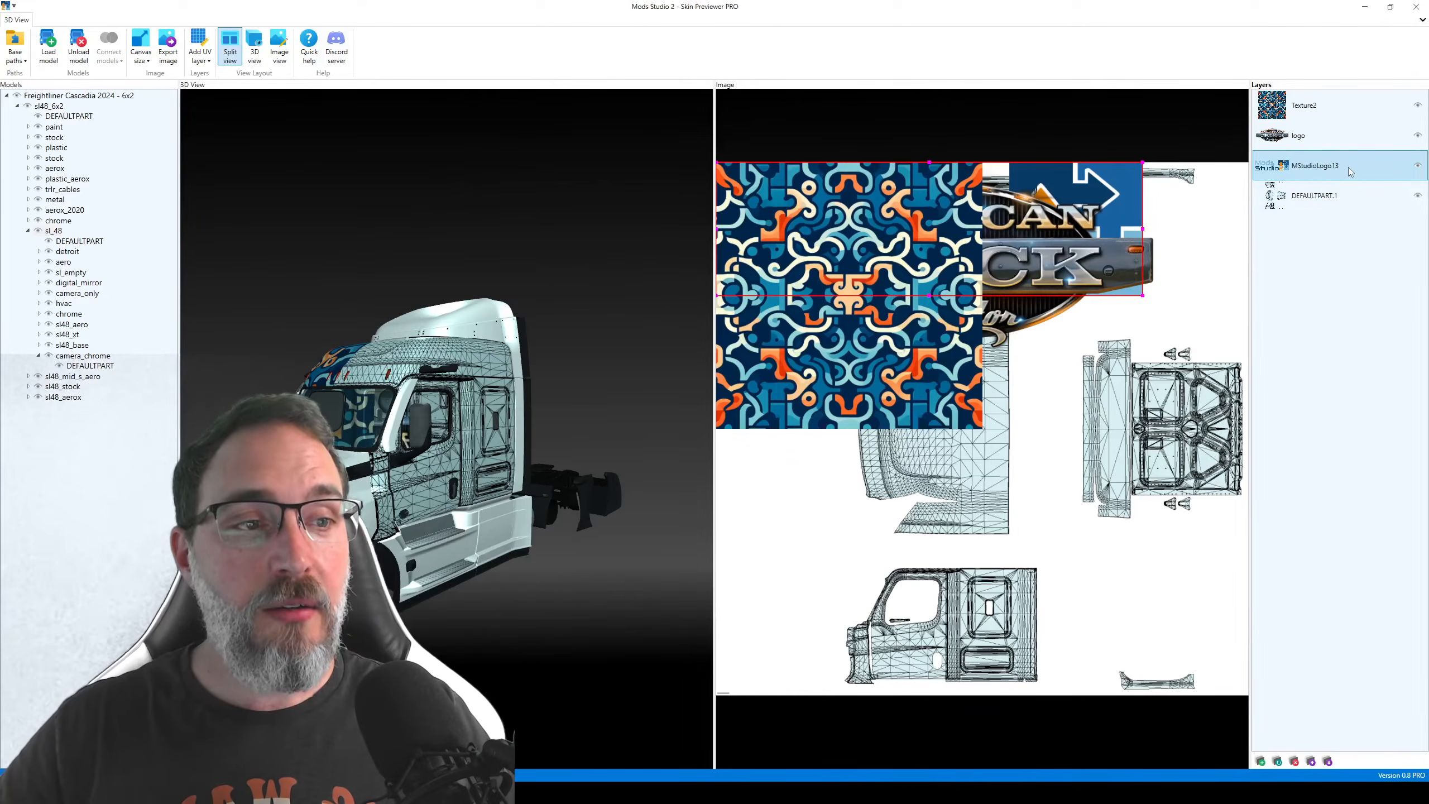
left_click(1339, 137)
left_click(1329, 116)
Step: Move the logo and MStudioLogo13 images down the canvas over the lower cab-side UV template
left_click(1331, 137)
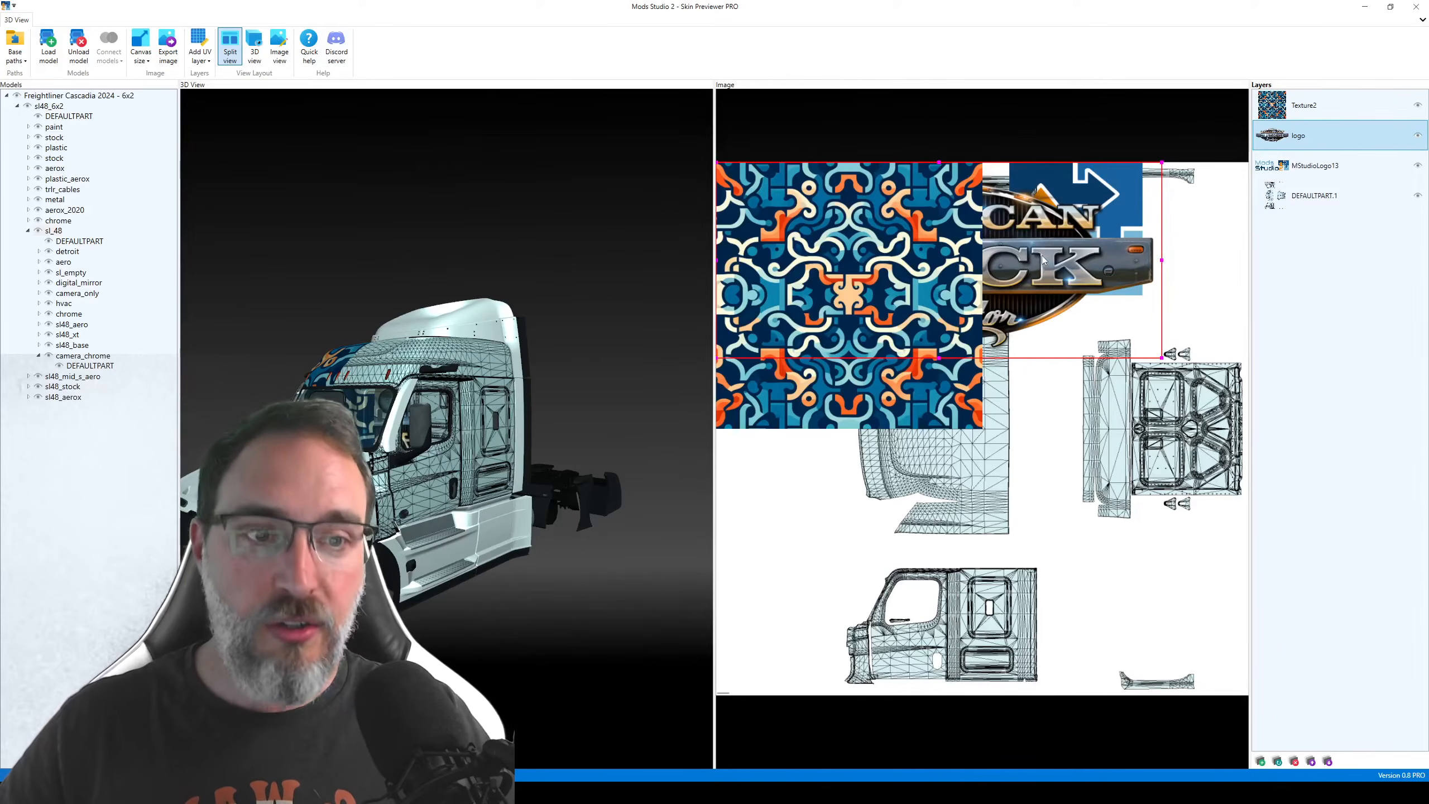
left_click_drag(1032, 265, 1105, 575)
mouse_move(1075, 461)
left_mouse_down()
mouse_move(1076, 497)
mouse_move(1072, 437)
mouse_move(1074, 526)
mouse_move(1075, 459)
mouse_move(1023, 436)
mouse_move(1119, 467)
mouse_move(1001, 437)
mouse_move(1099, 455)
mouse_move(1012, 504)
mouse_move(1013, 457)
mouse_move(1056, 461)
left_mouse_up()
left_click_drag(496, 420, 449, 429)
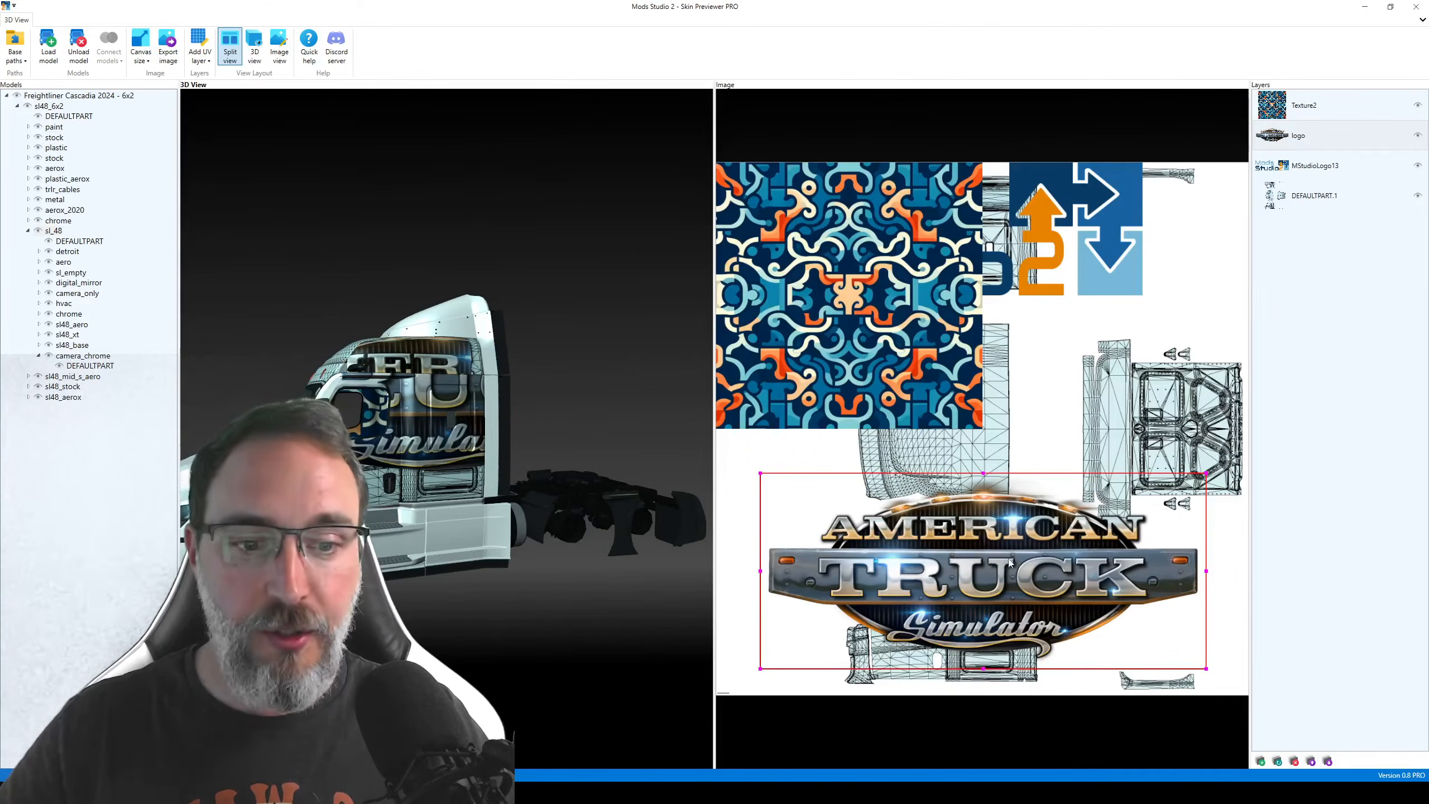
left_click_drag(1010, 562, 1025, 567)
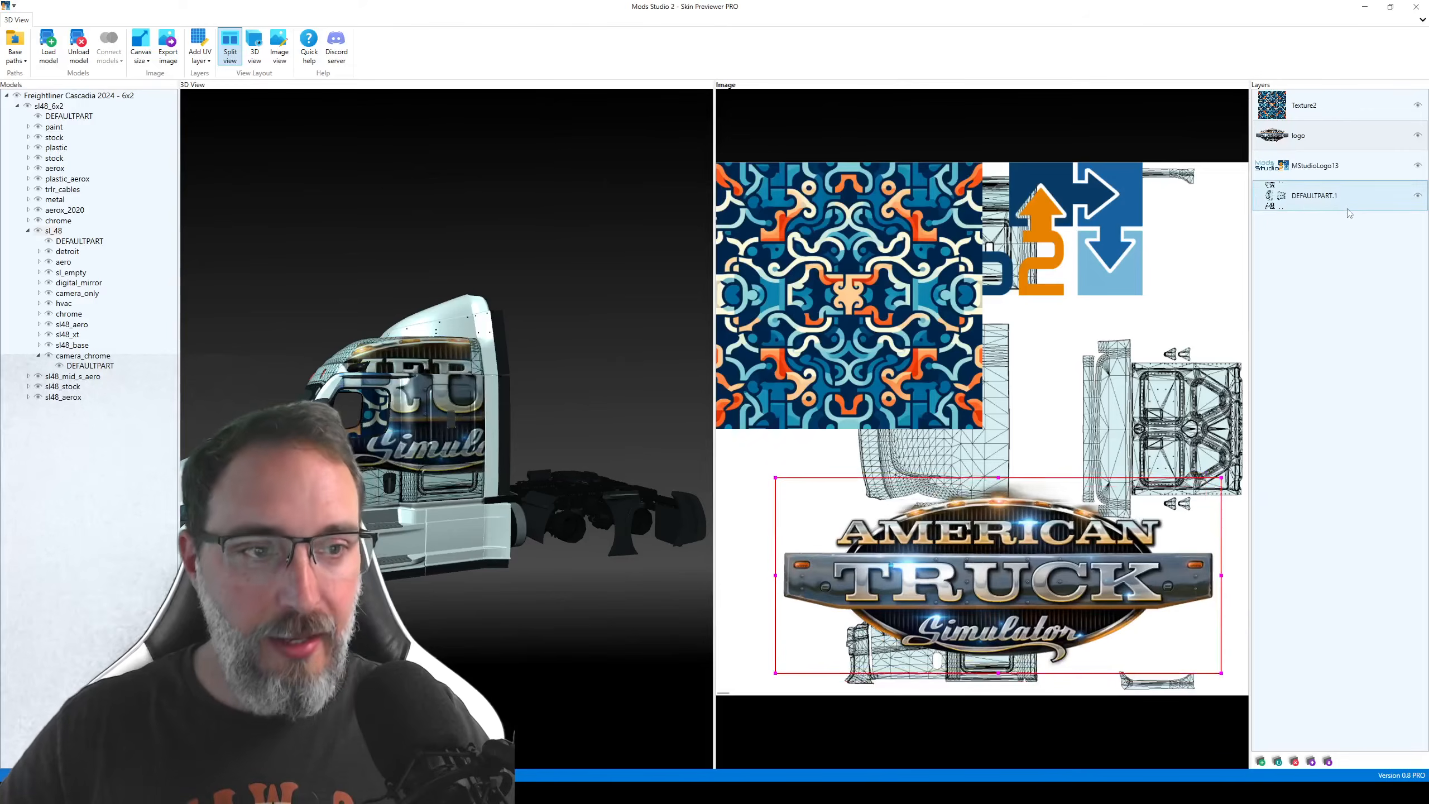
left_click(1299, 172)
left_click_drag(1049, 204, 1100, 481)
Step: Scale down the Texture2 image and position it over the cab roof template in the middle of the canvas
left_click(1304, 106)
left_click_drag(849, 242, 873, 286)
left_click_drag(958, 368, 950, 335)
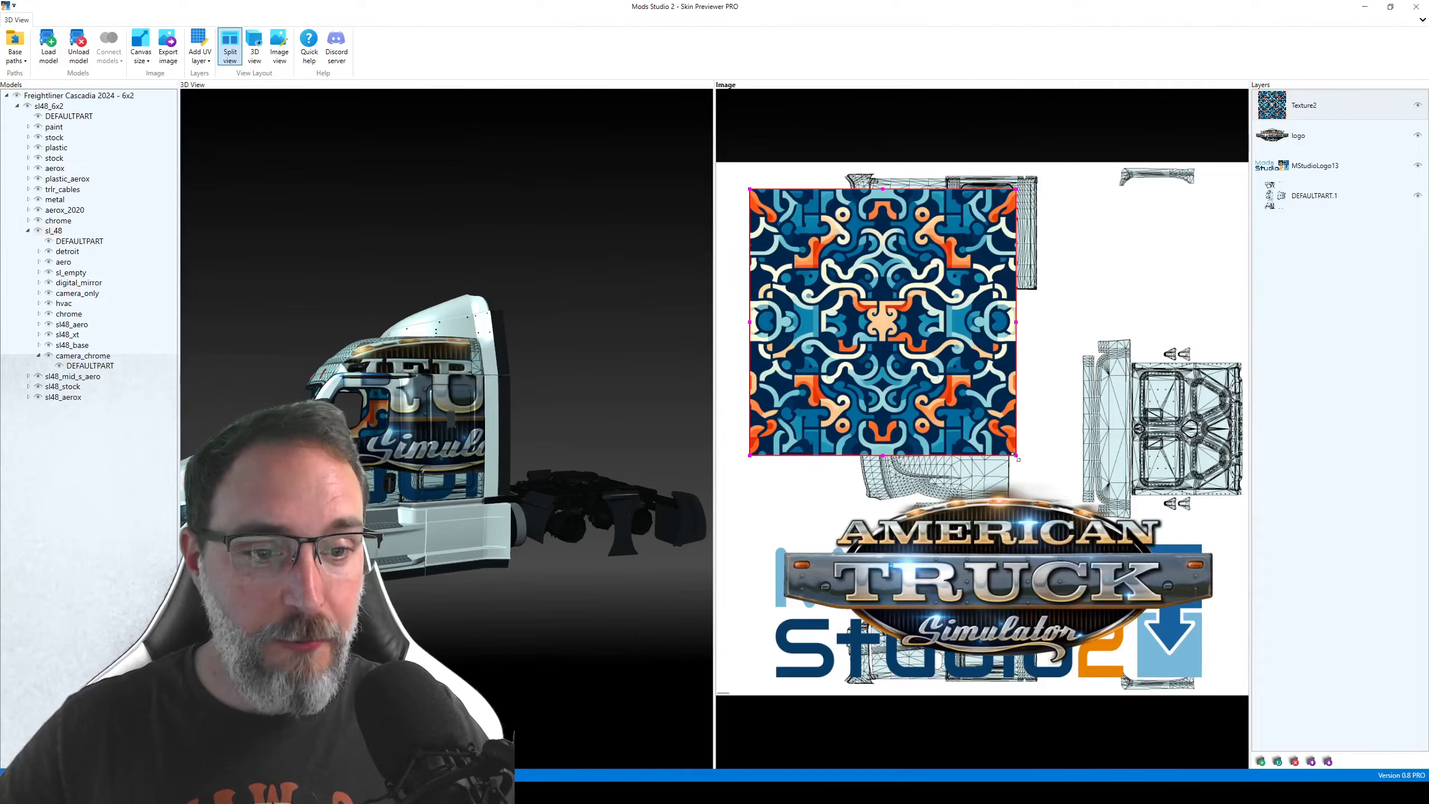
left_click_drag(1015, 457, 912, 330)
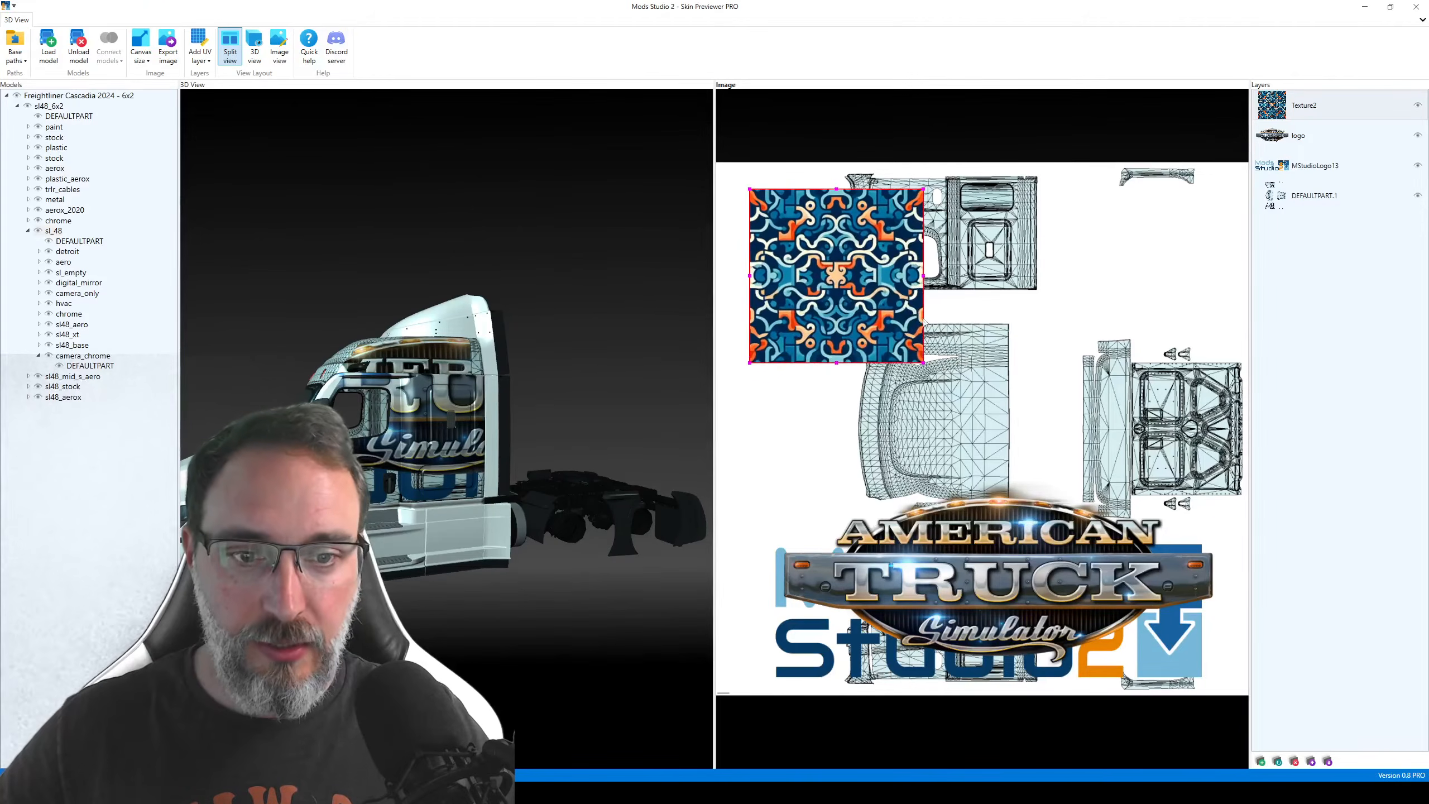
left_click_drag(883, 255, 942, 332)
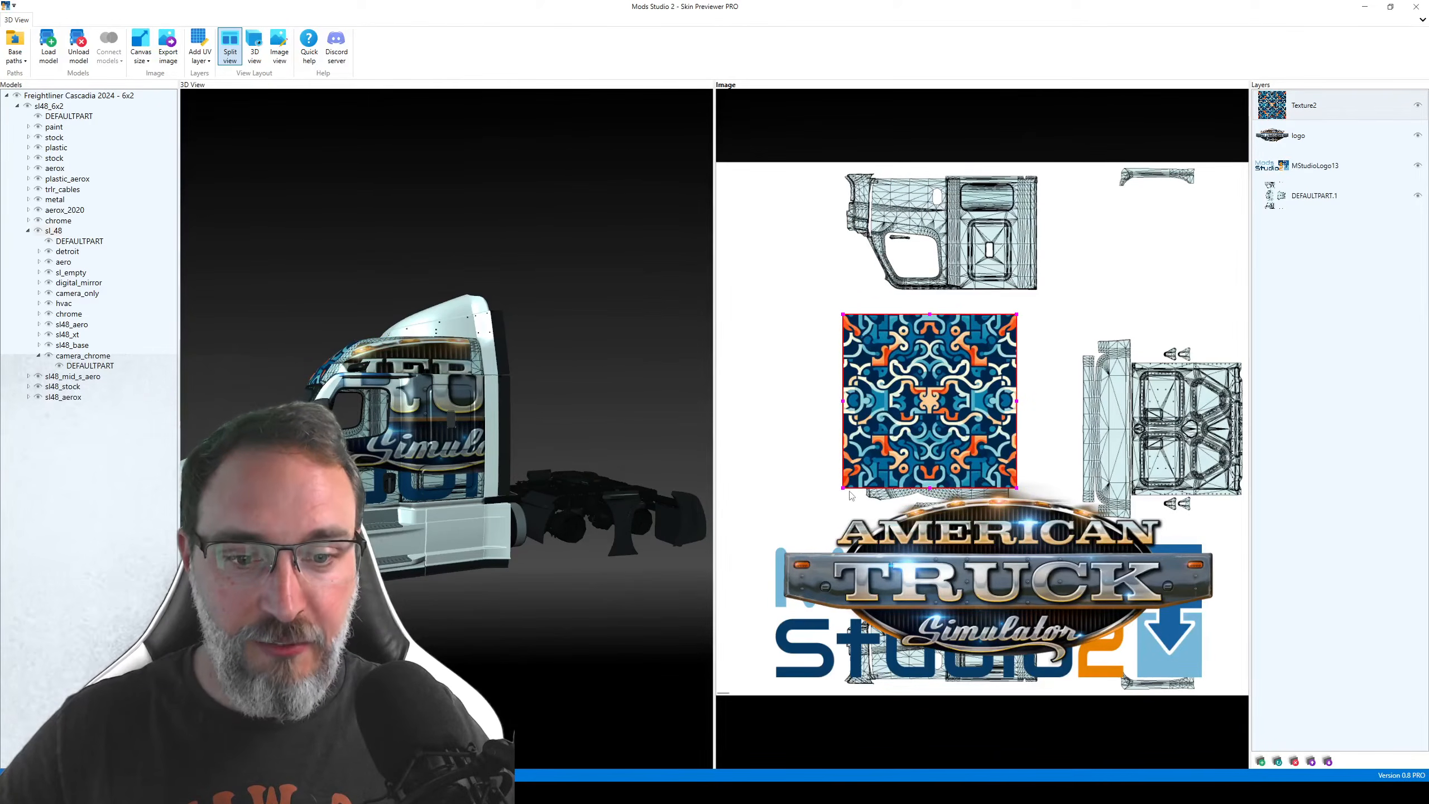
left_click_drag(844, 488, 832, 498)
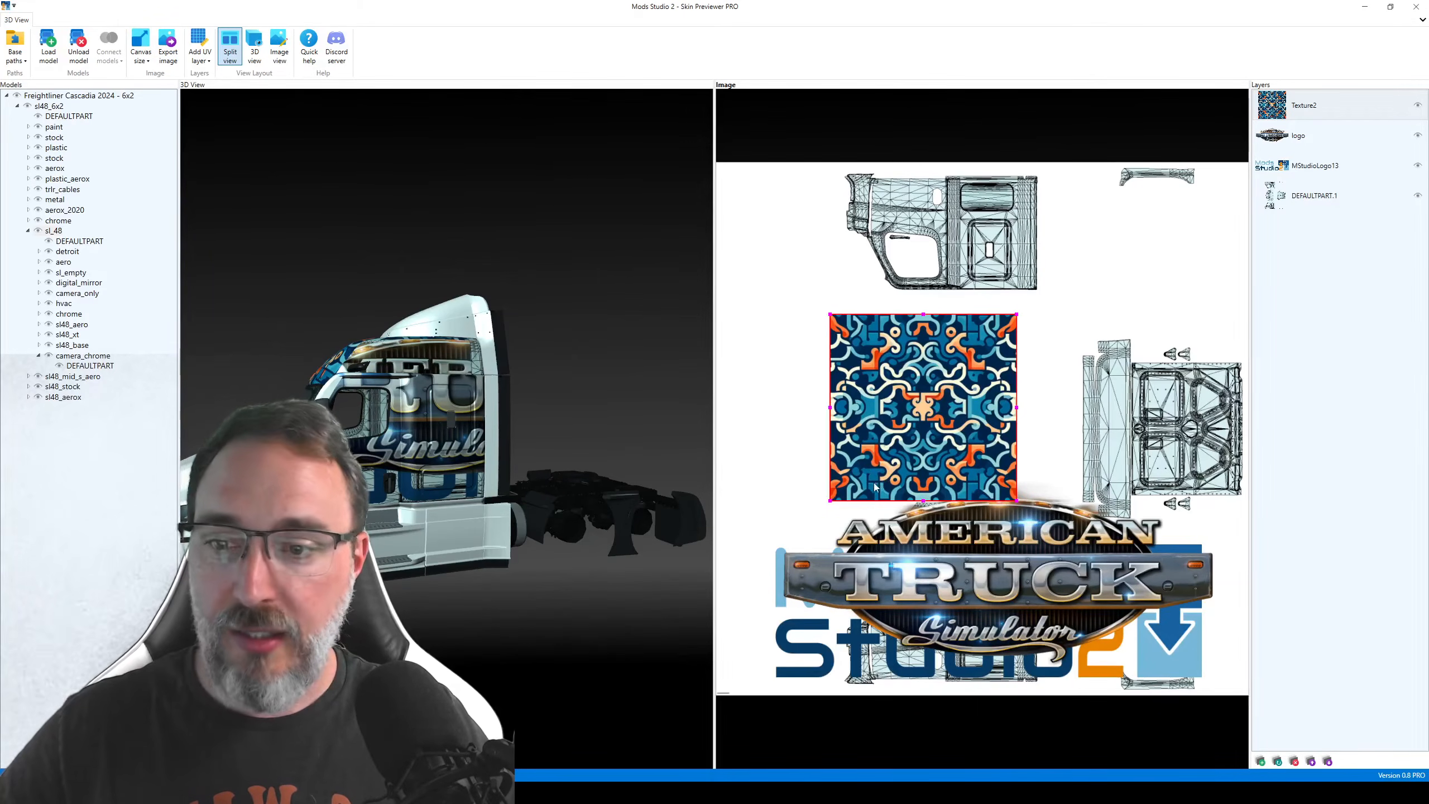
Step: Stretch the Texture2 image horizontally to cover the narrow template beside the roof, comparing the coverage on the 3D truck
left_click_drag(447, 429, 447, 429)
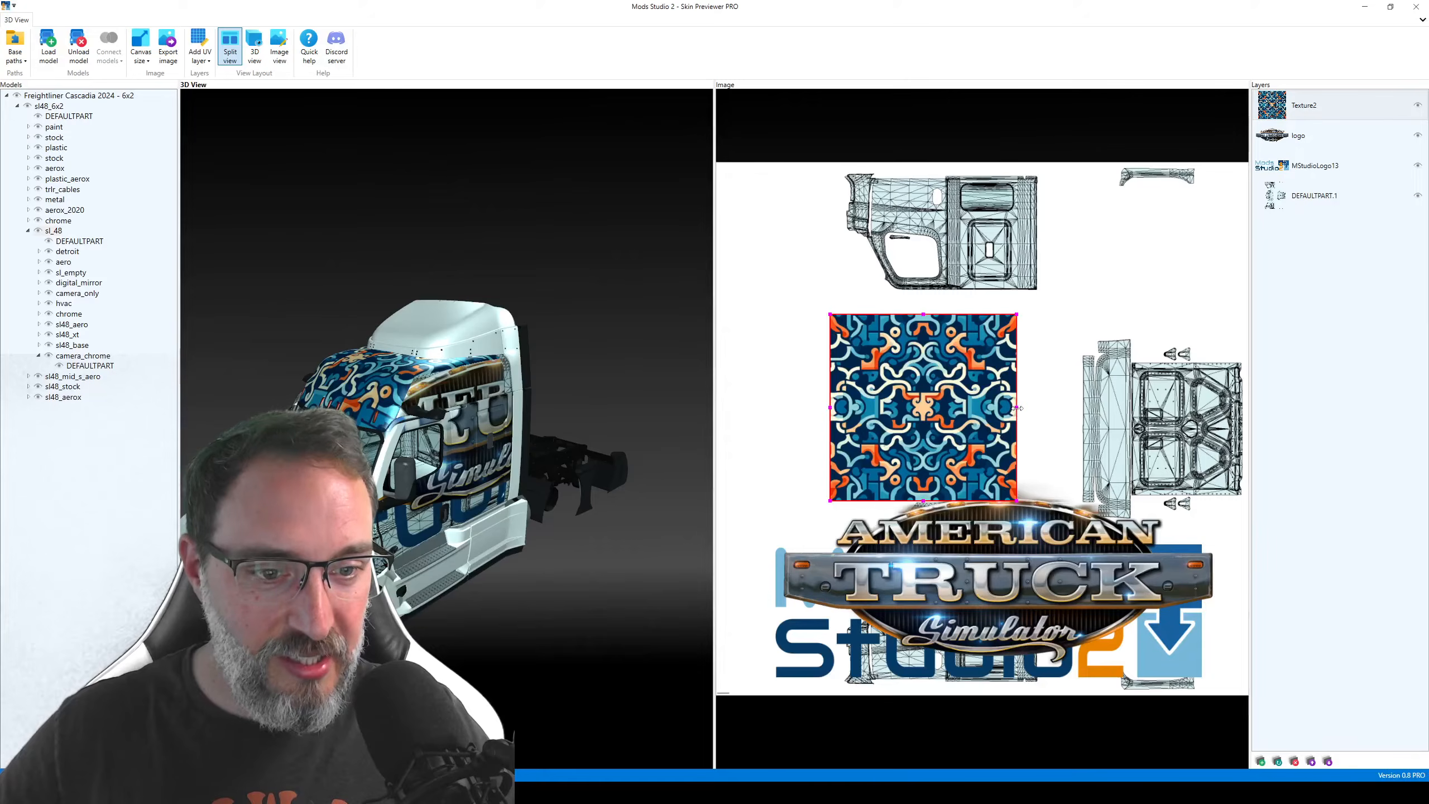
left_click_drag(1016, 407, 1098, 407)
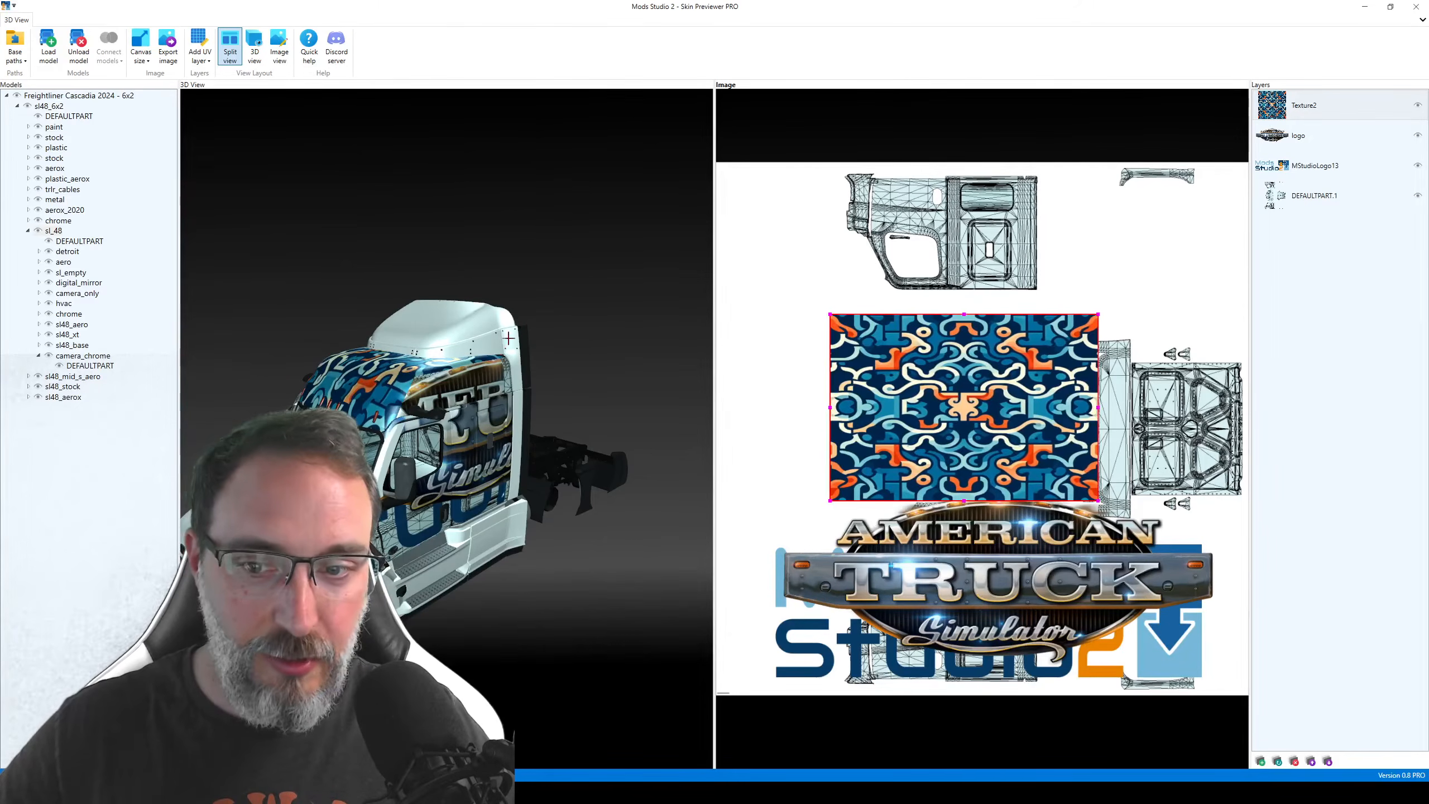
left_click_drag(484, 427, 446, 429)
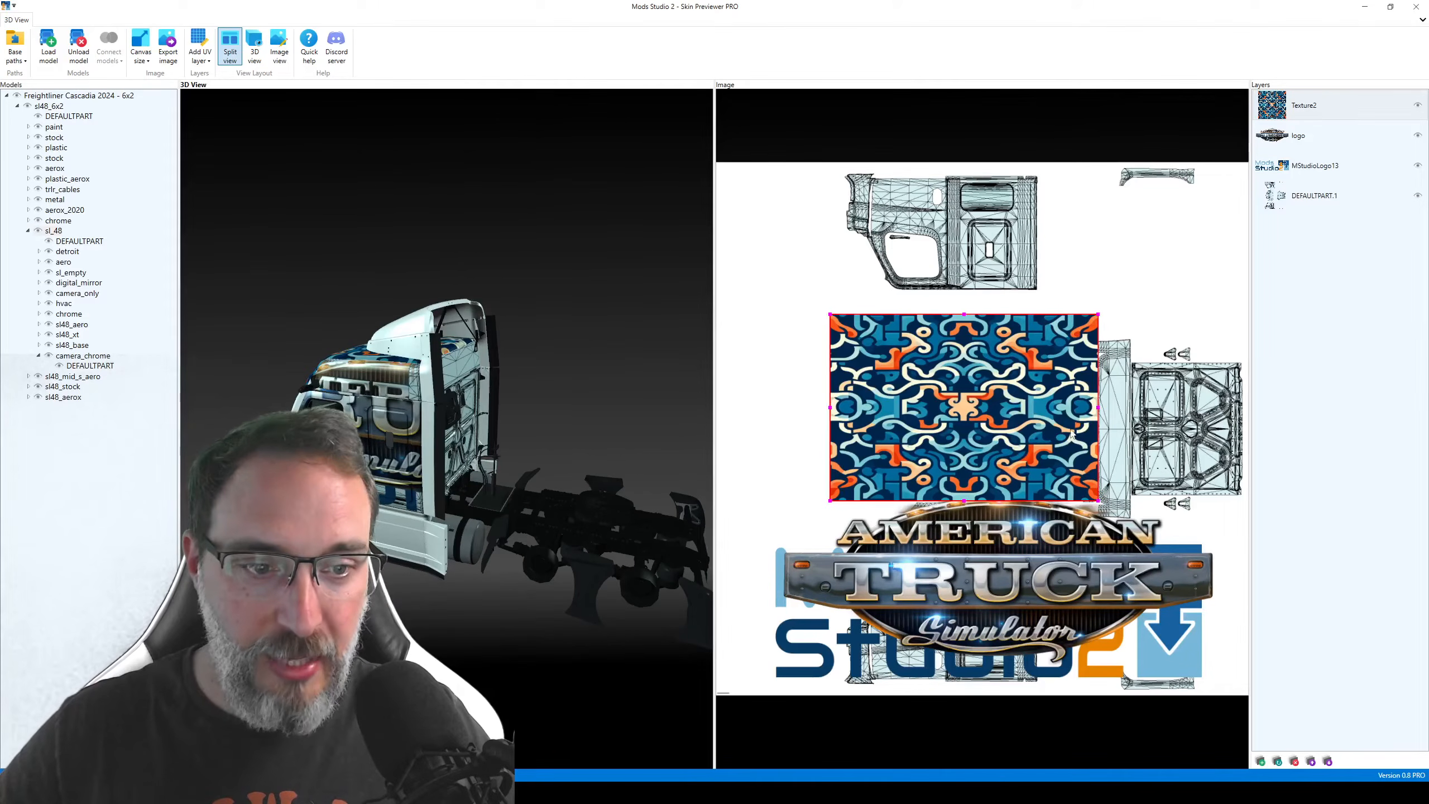
left_click_drag(1099, 407, 1130, 408)
left_click_drag(660, 353, 443, 427)
Step: Move the logo image onto the upper cab-side template and shrink it to roughly the template's width
left_click(1295, 135)
left_click_drag(977, 729, 948, 420)
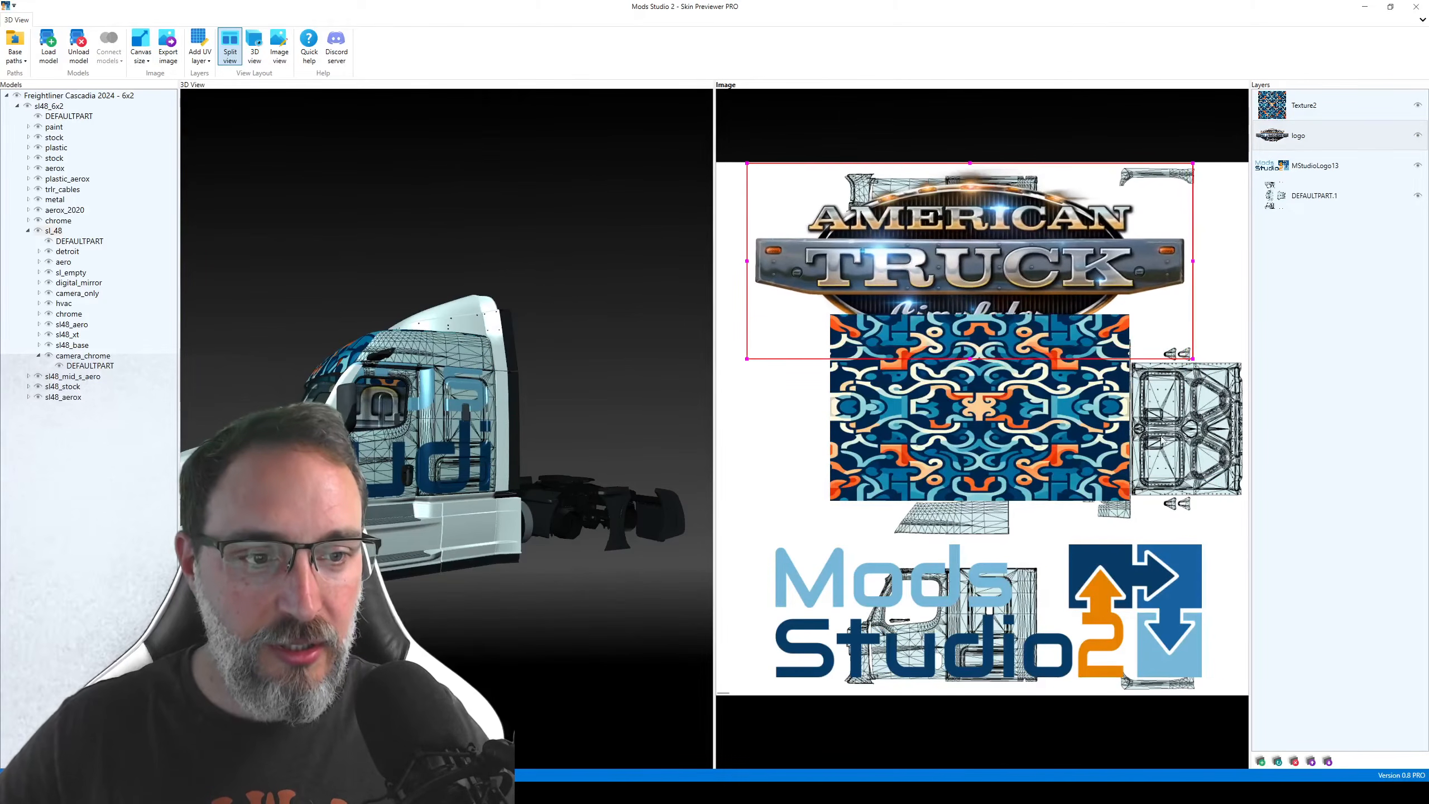
left_click_drag(1192, 357, 960, 256)
left_click_drag(867, 220, 953, 247)
left_click_drag(394, 427, 512, 389)
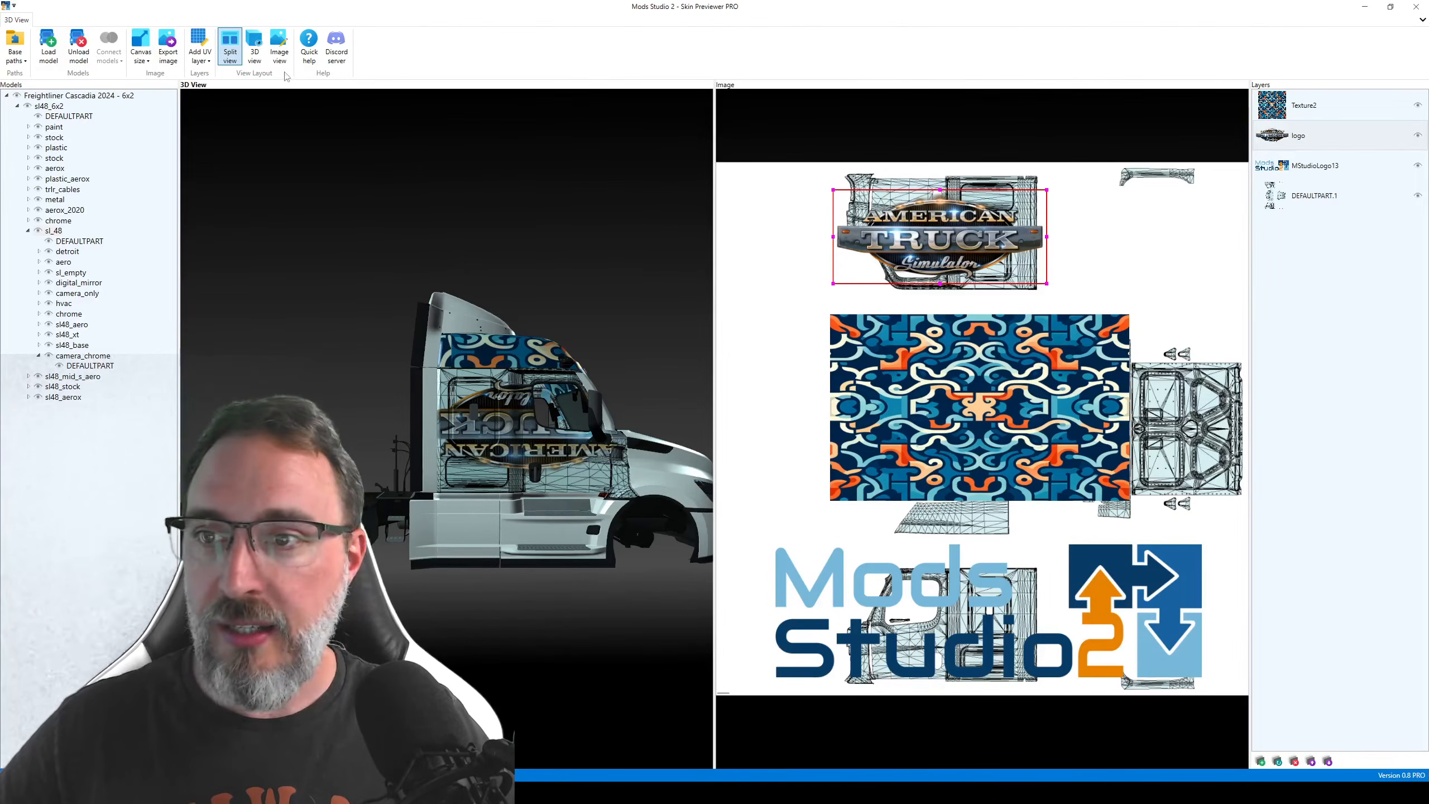
Step: Switch to the image-only layout and examine the Texture2 pattern and the logo on the canvas up close
left_click(279, 48)
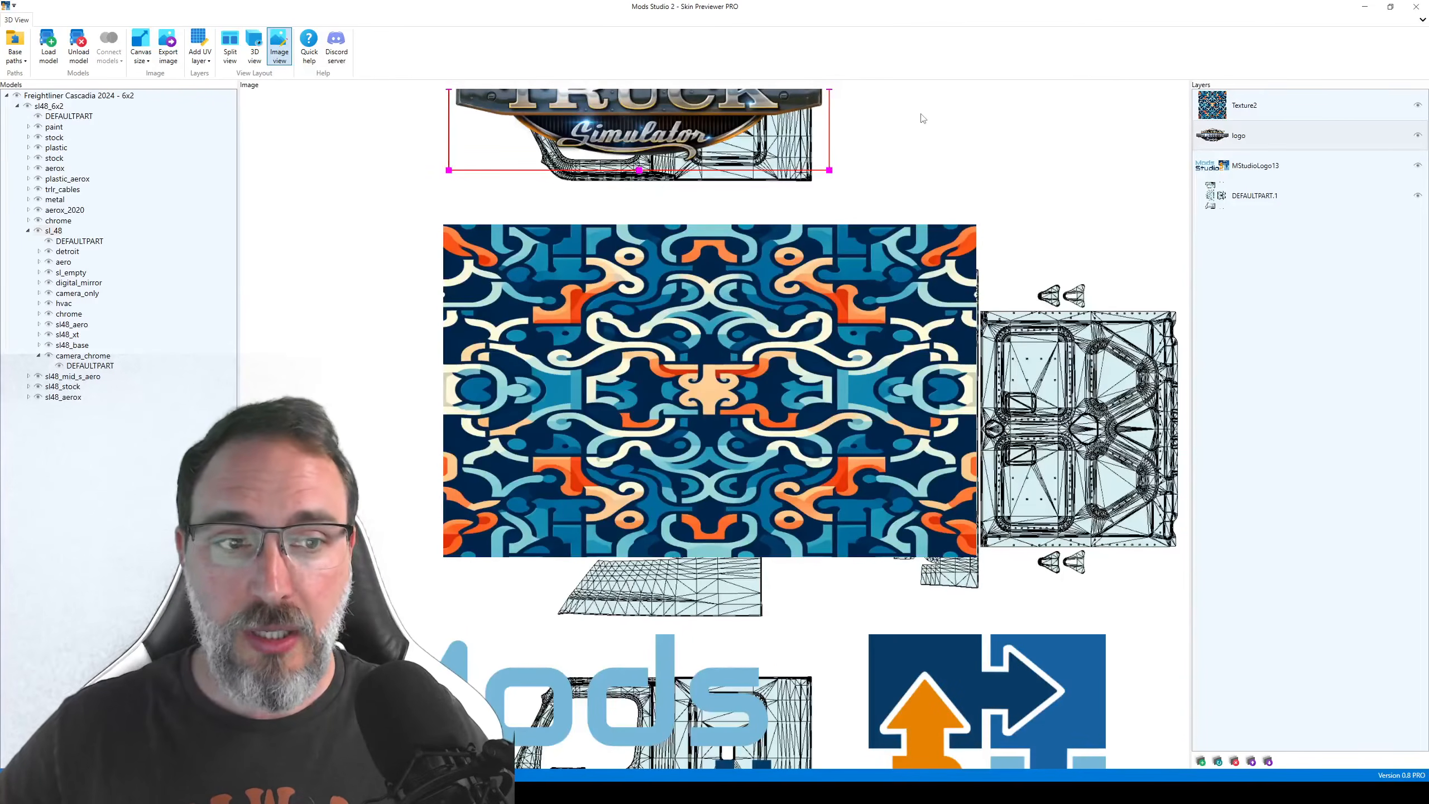
scroll(901, 146, "up", 4)
scroll(812, 246, "down", 3)
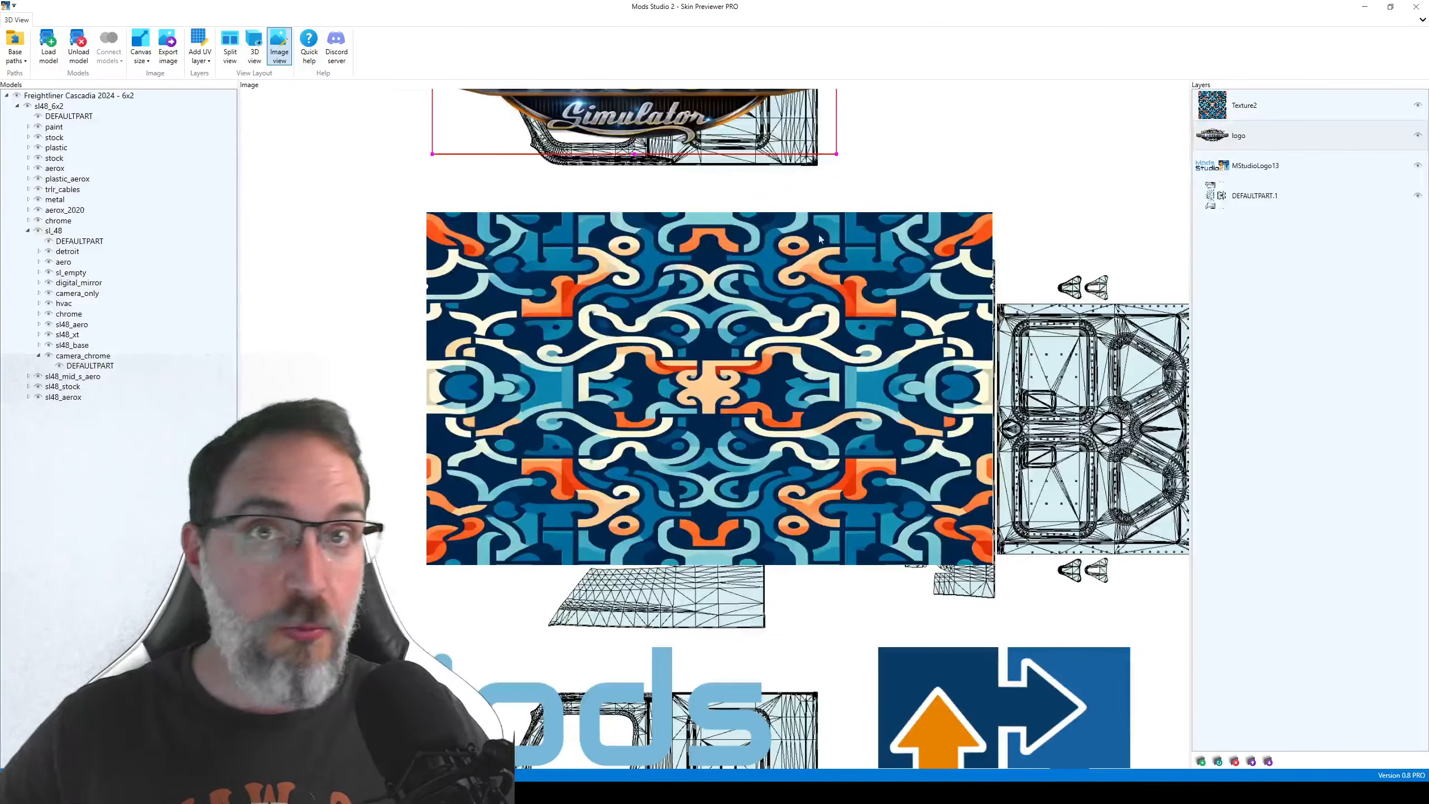
scroll(831, 244, "up", 5)
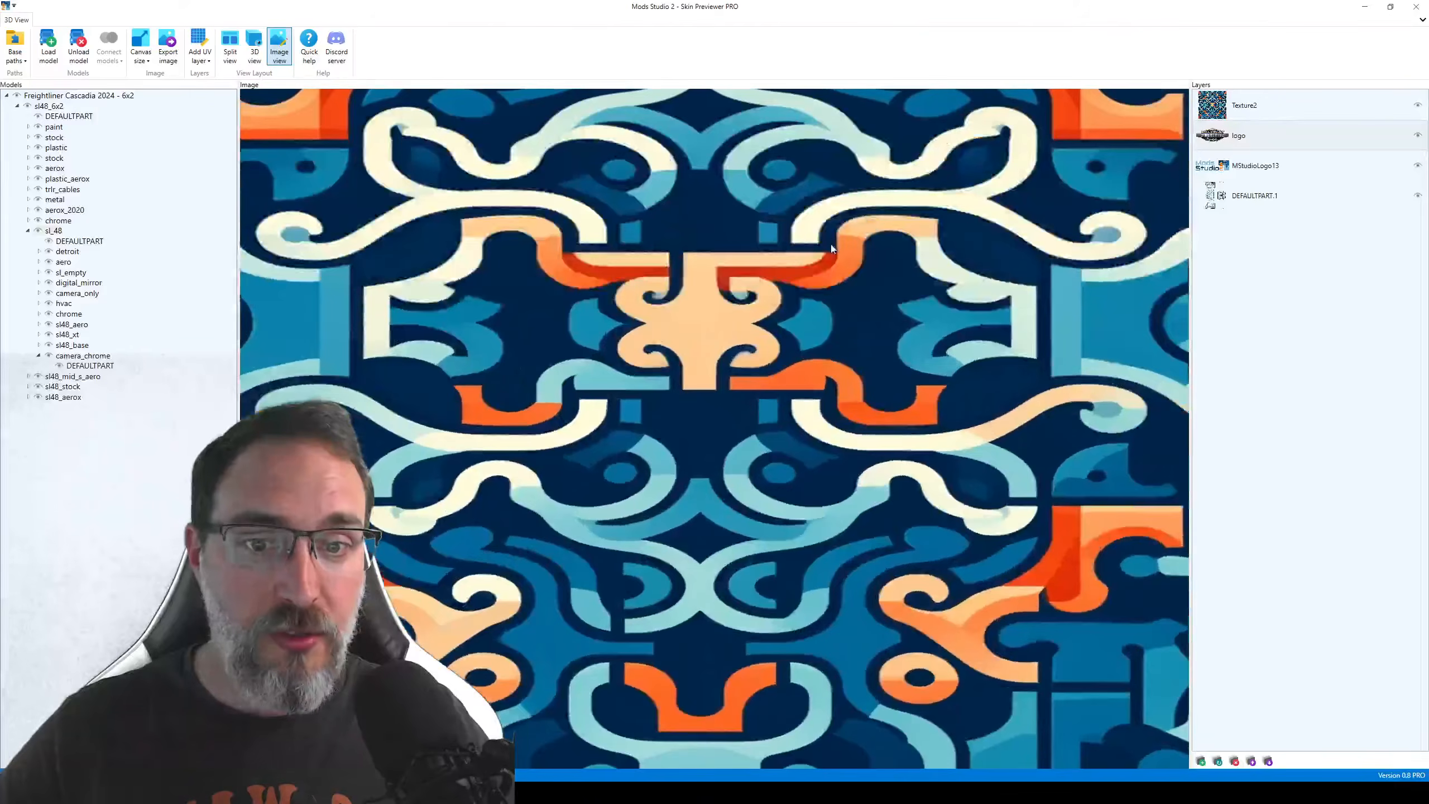
scroll(838, 243, "down", 2)
scroll(823, 253, "down", 5)
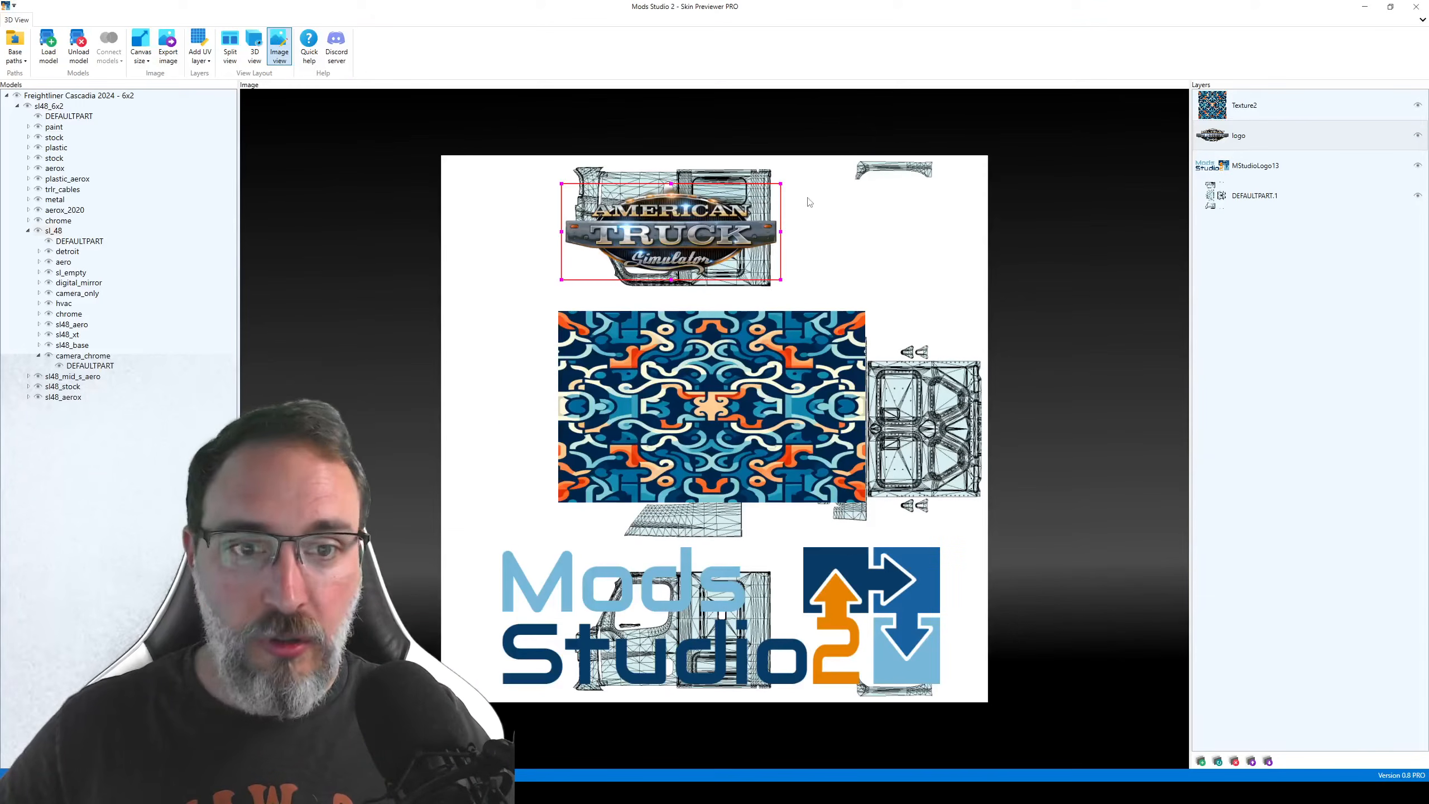
left_click_drag(831, 217, 817, 437)
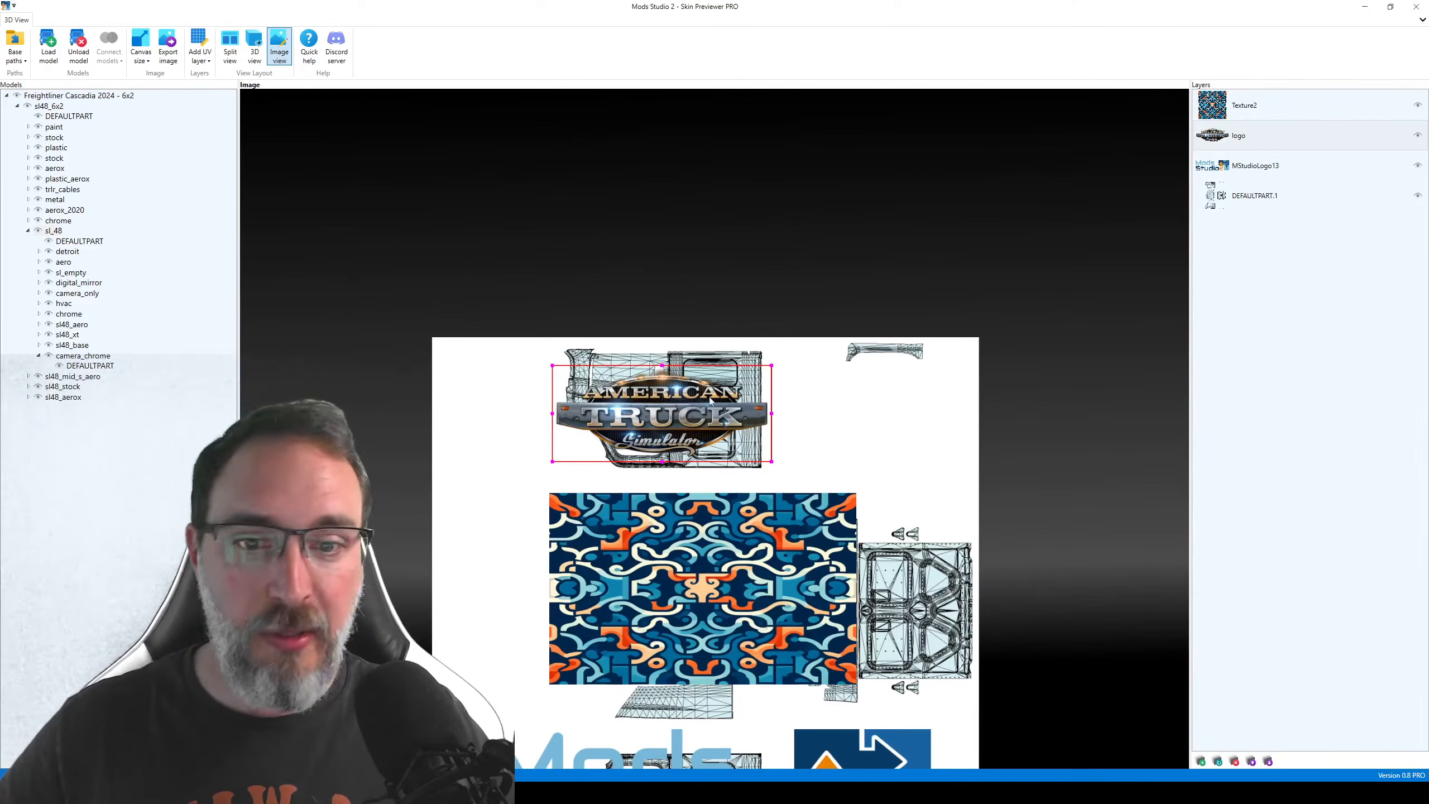
scroll(732, 388, "up", 5)
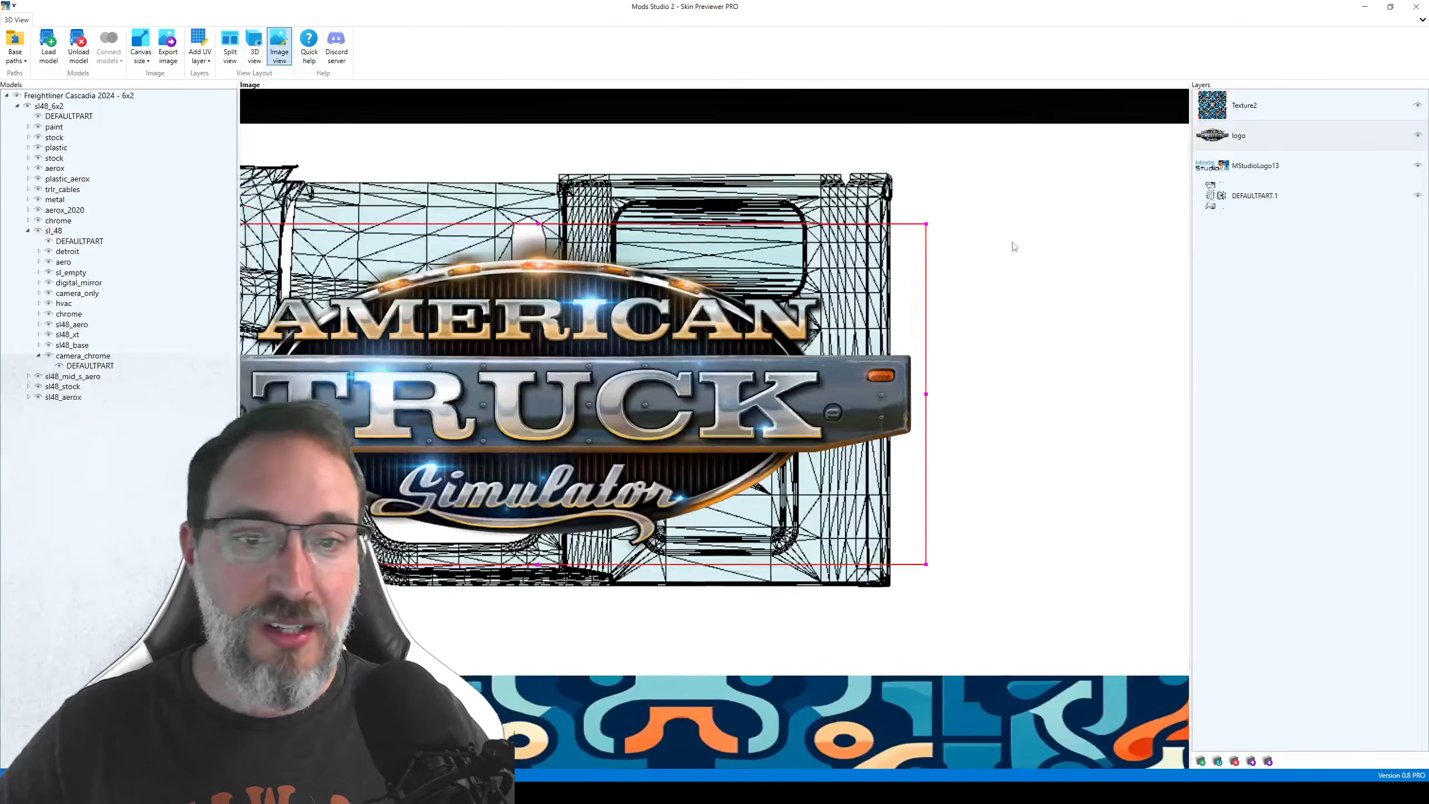
left_click_drag(912, 192, 1038, 256)
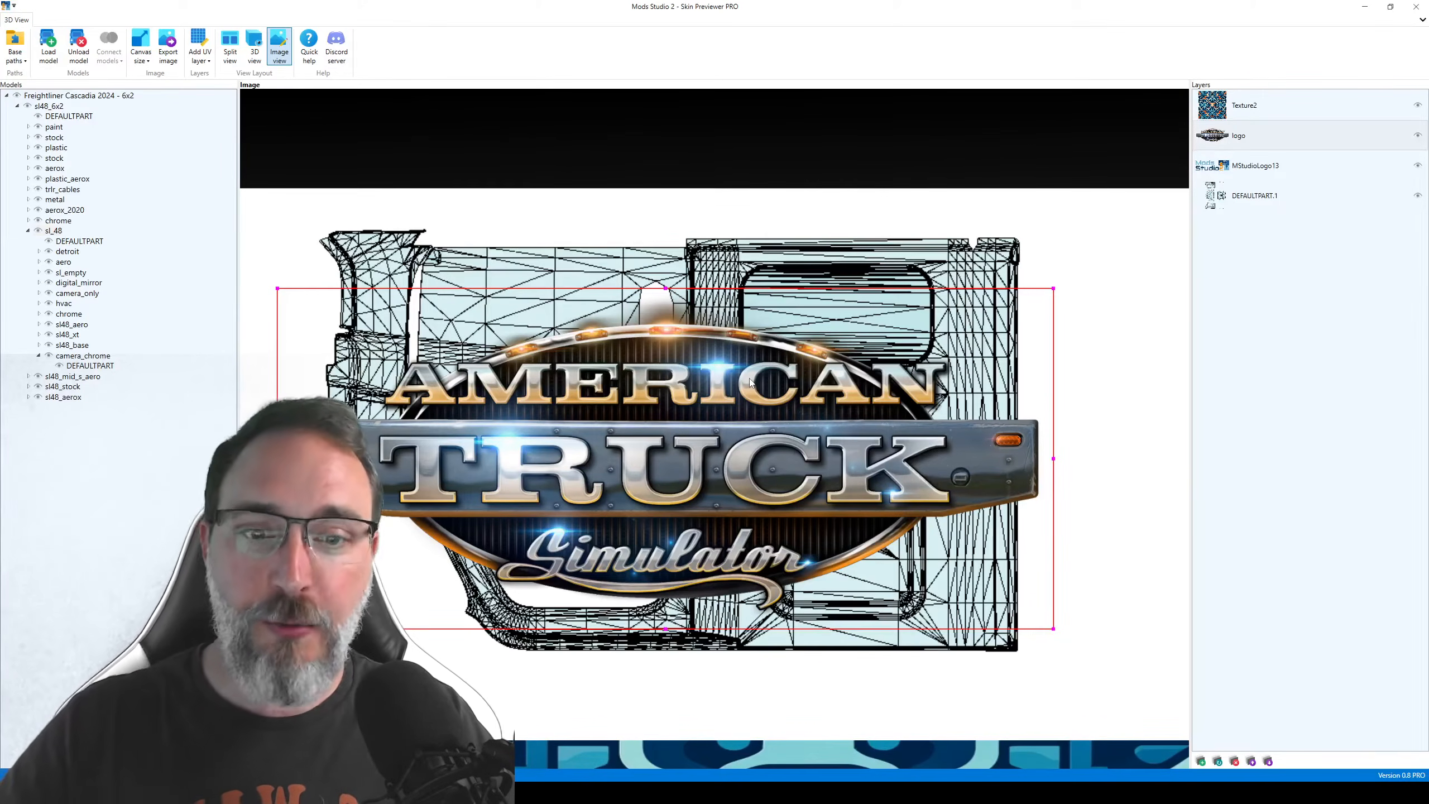
scroll(908, 455, "down", 3)
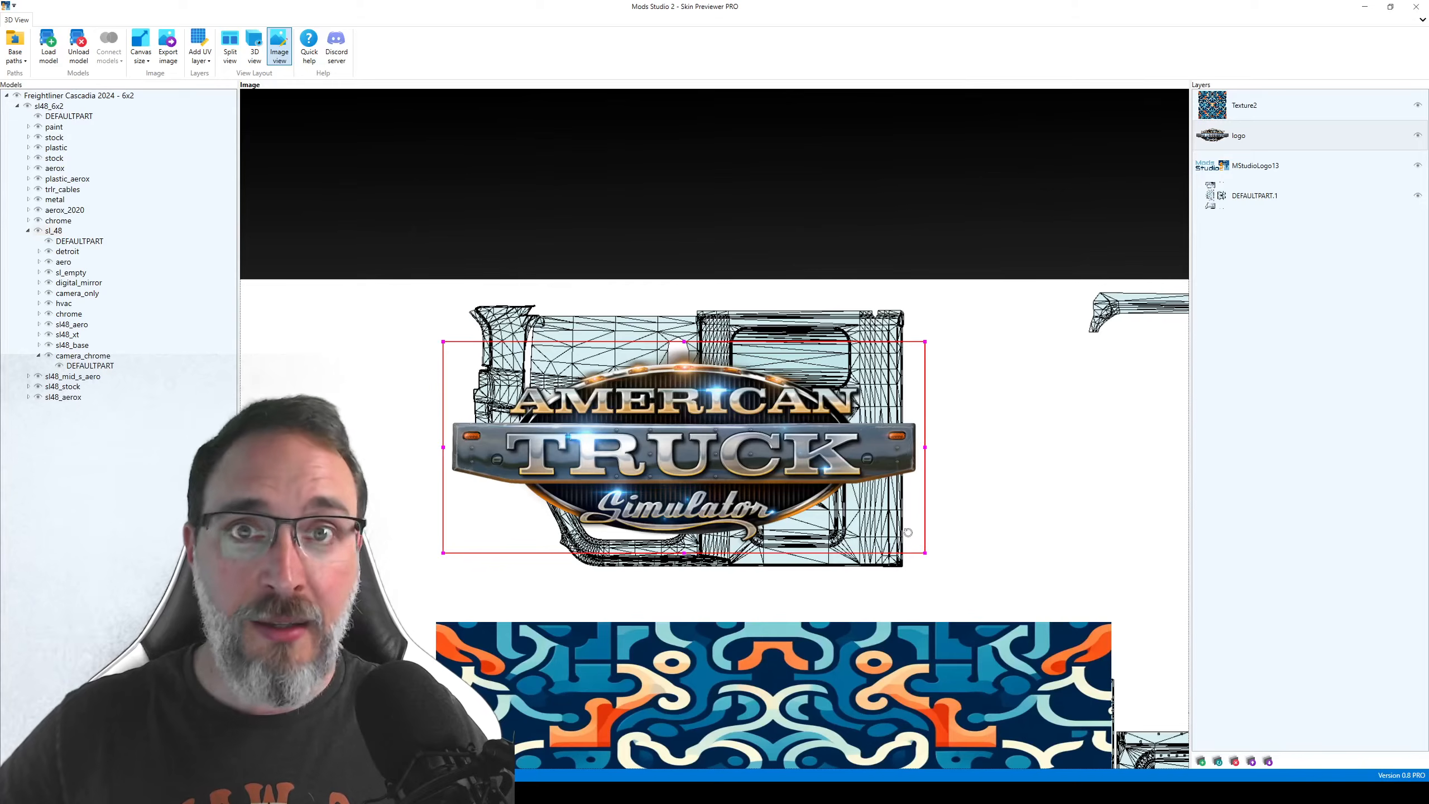
Step: Rotate the logo image upside down and place it back over the upper cab-side template
left_click_drag(916, 530, 913, 412)
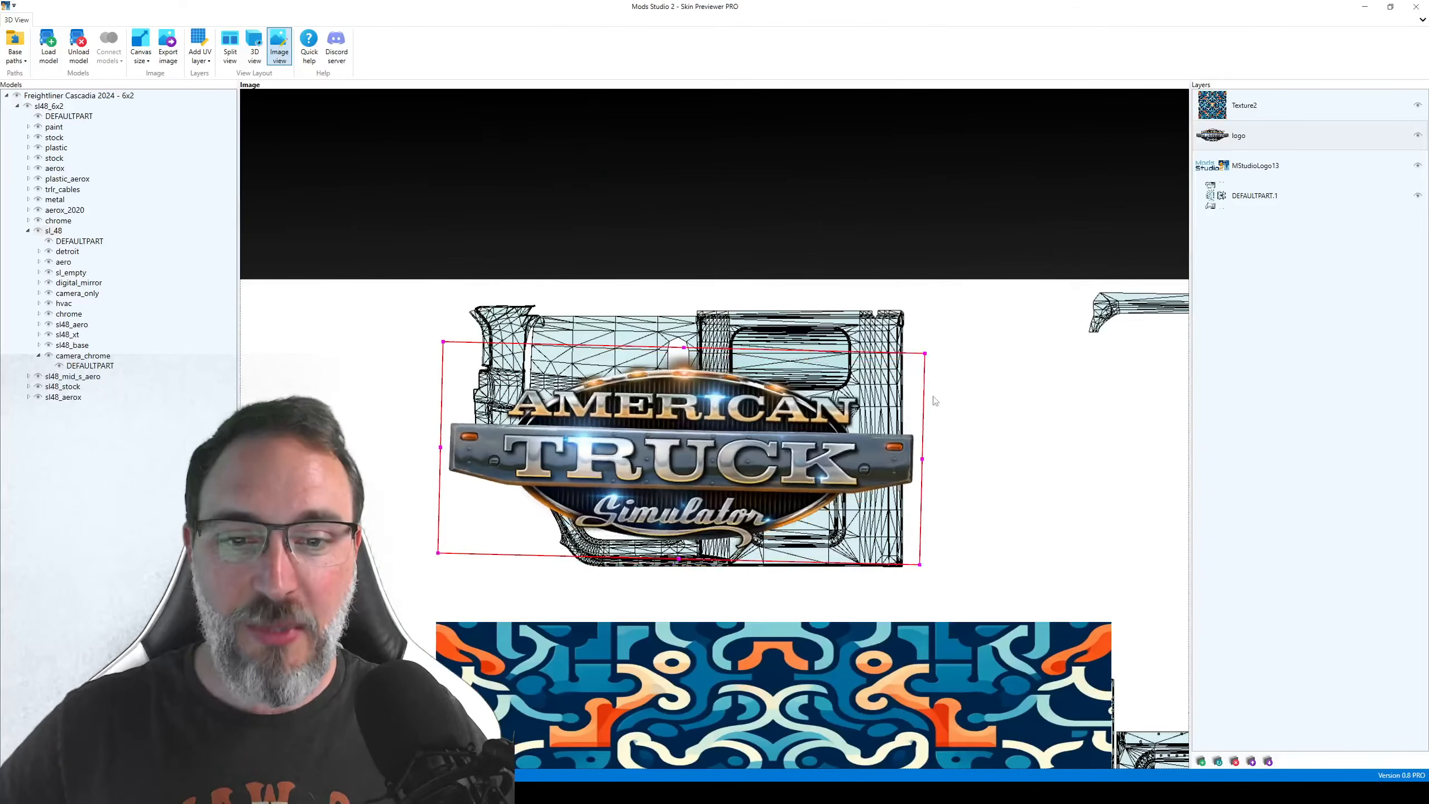
scroll(812, 318, "down", 2)
scroll(866, 462, "down", 2)
scroll(760, 467, "down", 2)
left_click_drag(768, 462, 265, 264)
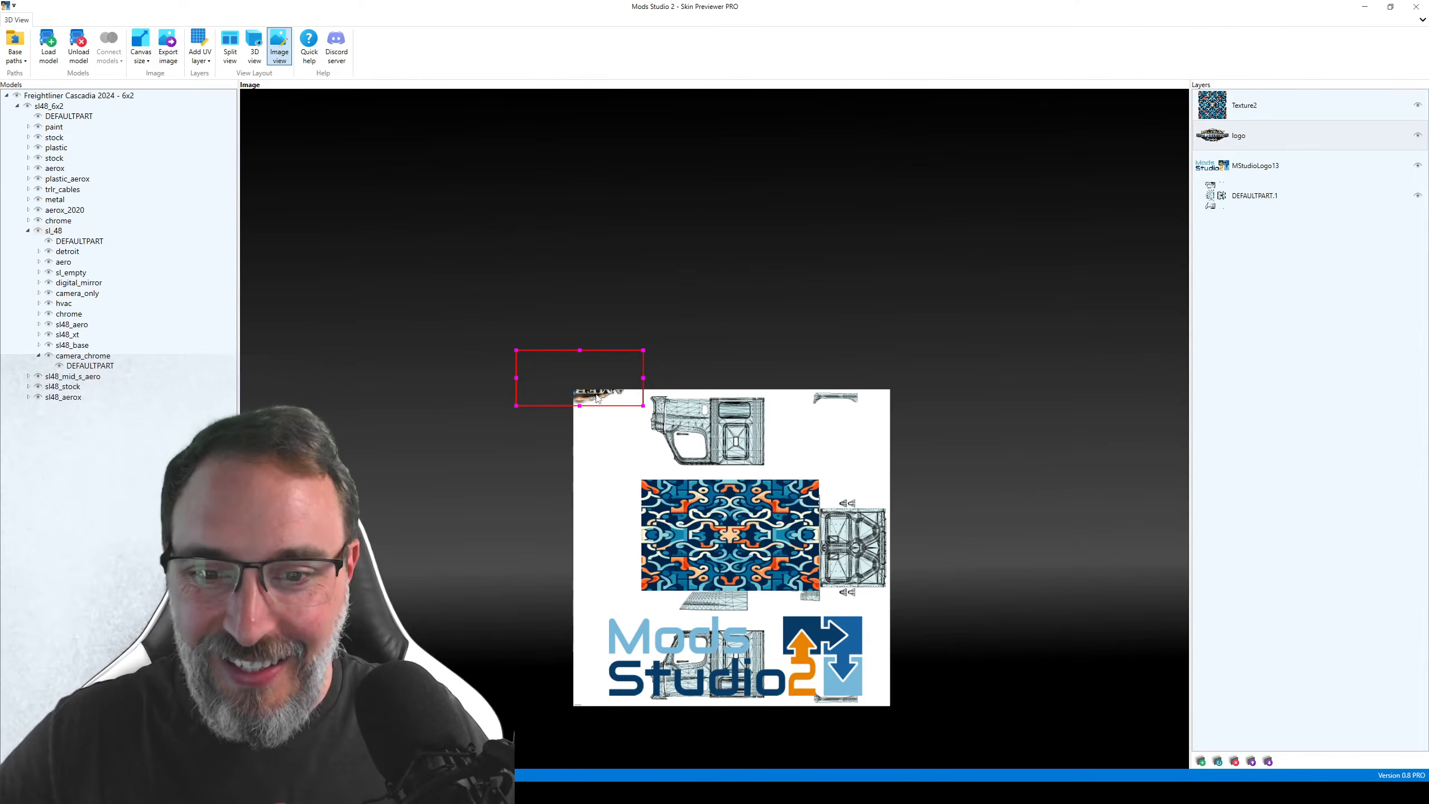
left_click_drag(597, 397, 735, 448)
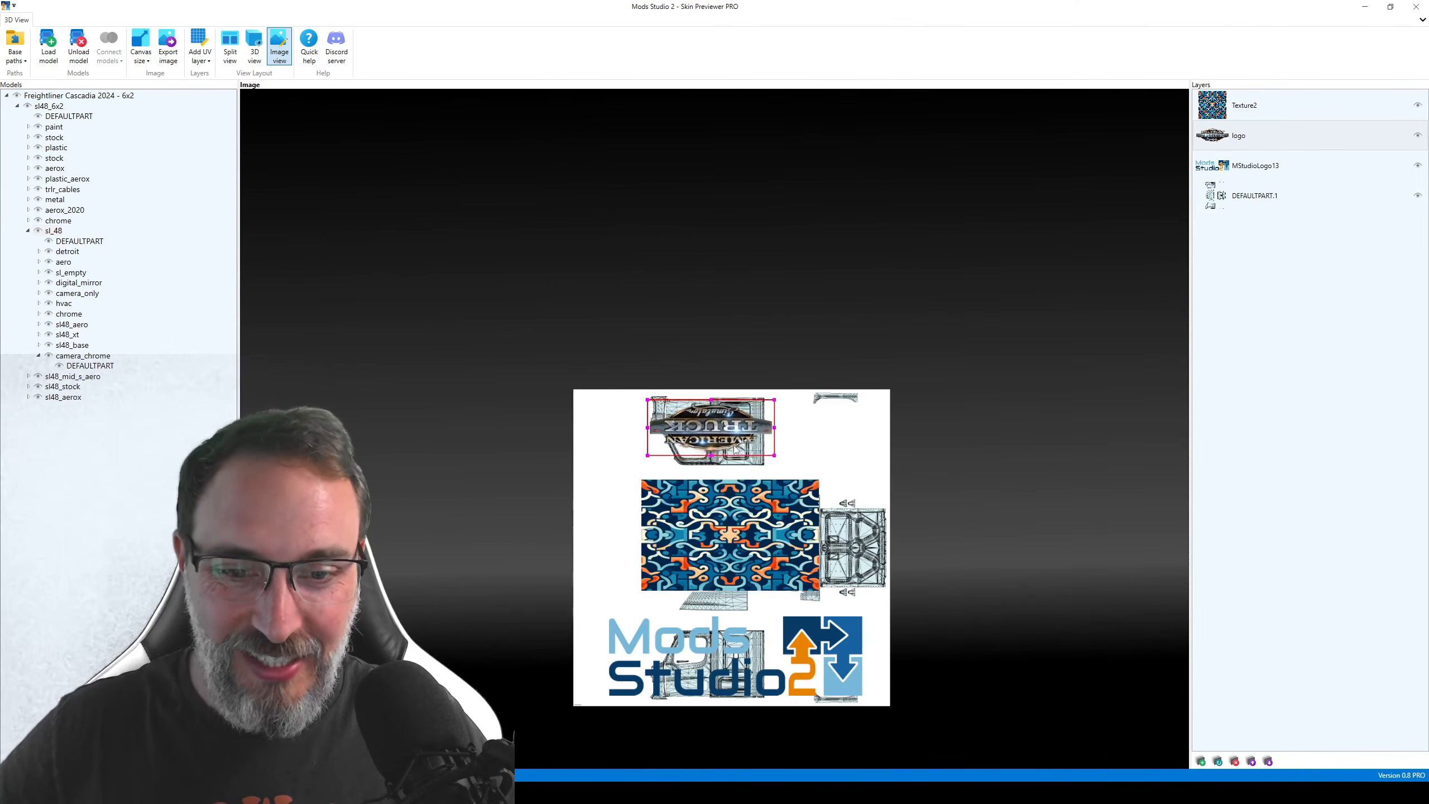
Step: Shrink the upside-down logo and tilt it diagonally within the upper cab-side template
scroll(750, 434, "up", 5)
mouse_move(750, 435)
left_mouse_down()
mouse_move(816, 421)
mouse_move(754, 420)
left_mouse_up()
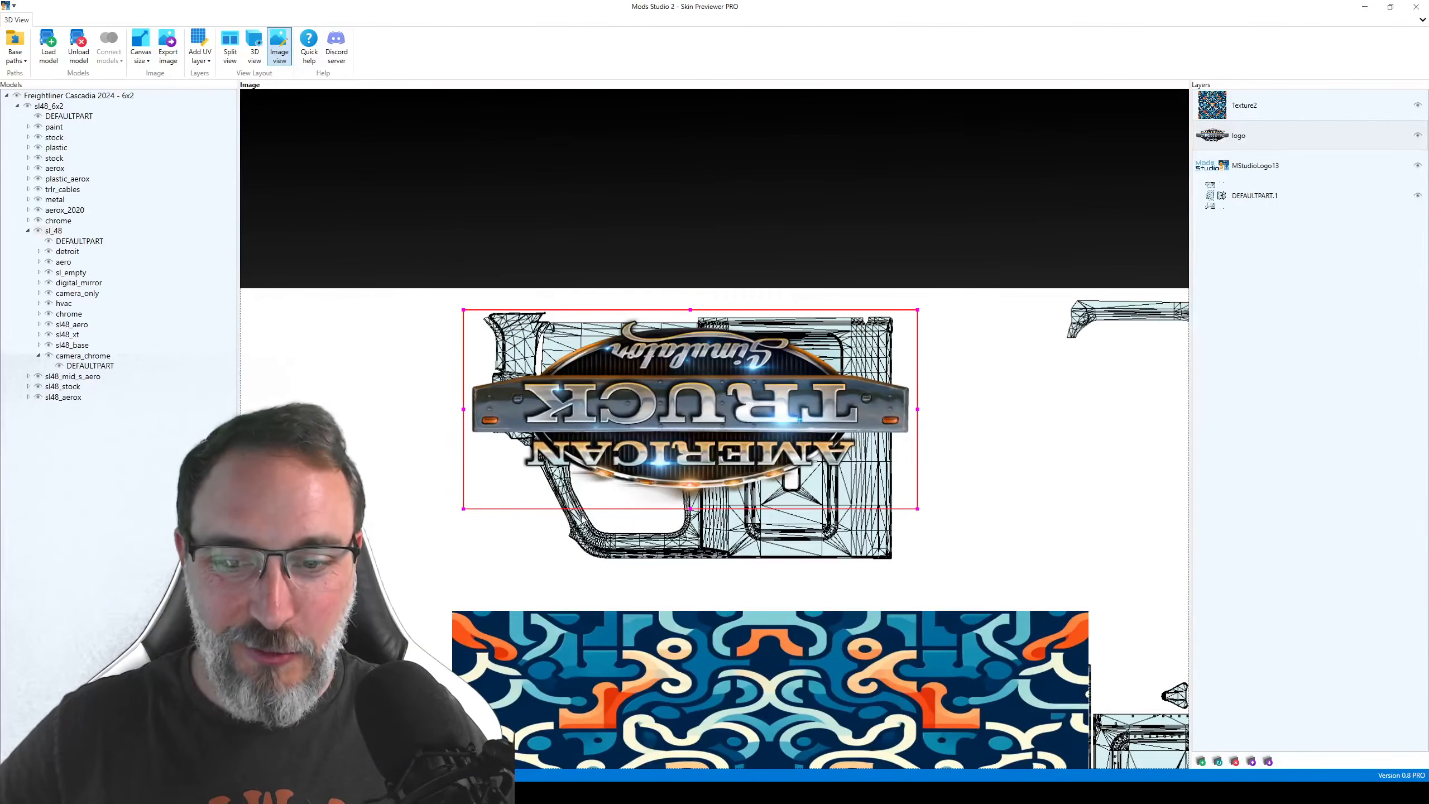
left_click_drag(459, 513, 586, 589)
left_click_drag(731, 507, 702, 382)
left_click_drag(704, 474, 698, 513)
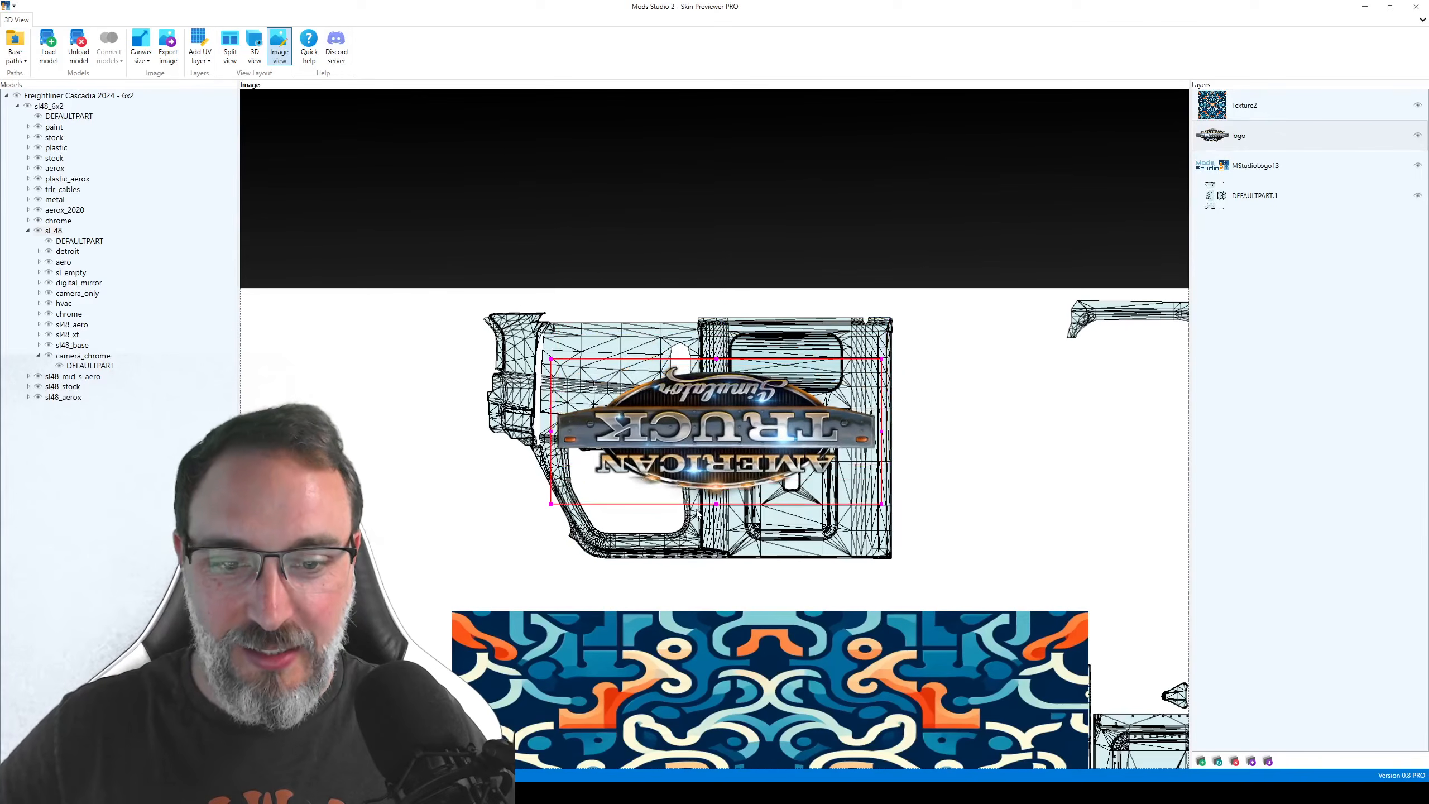
mouse_move(761, 495)
left_mouse_down()
mouse_move(772, 448)
mouse_move(766, 469)
left_mouse_up()
left_click_drag(778, 397, 770, 390)
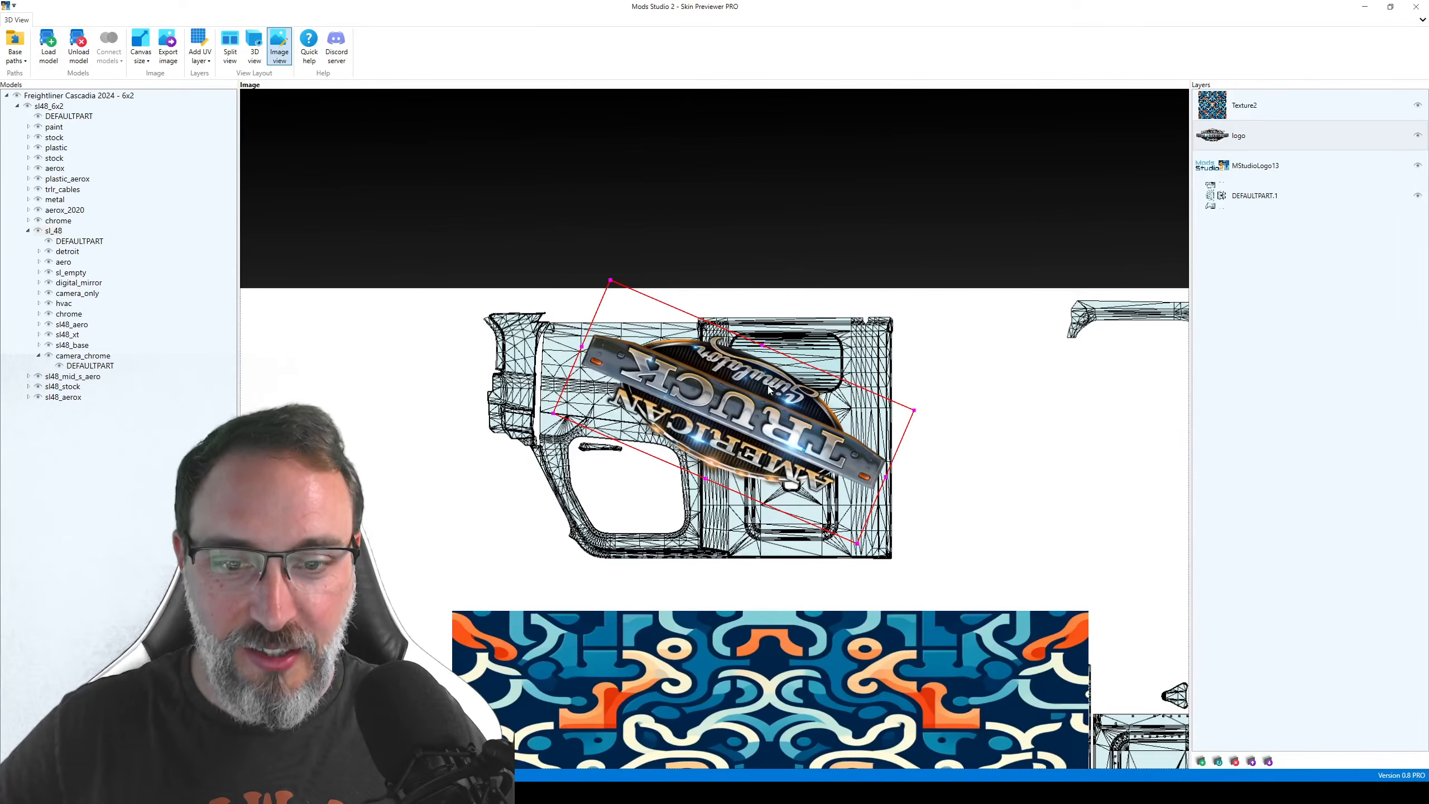
Step: Check the tilted logo on the truck's side in the 3D-only layout and return to the image-only layout
left_click(255, 57)
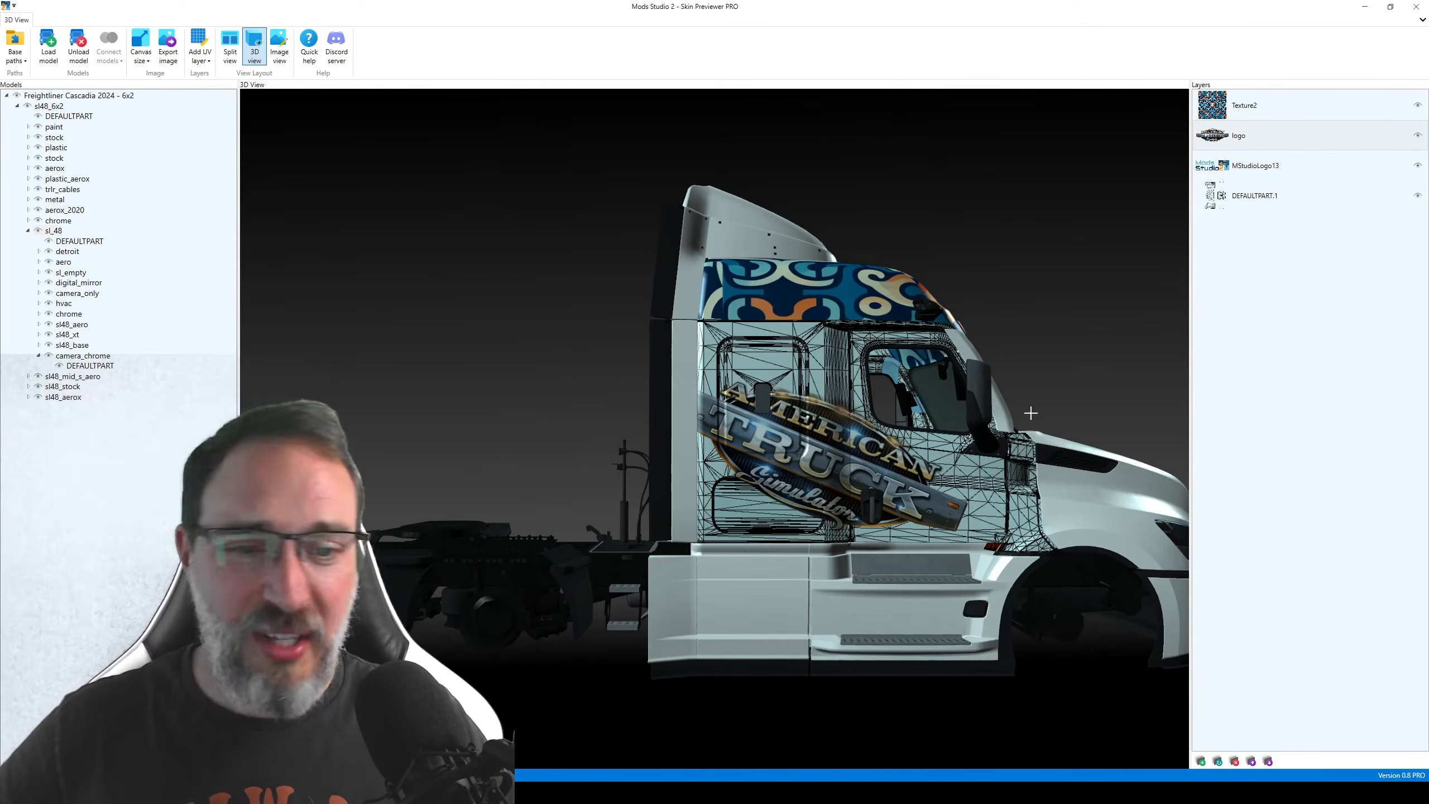
left_click_drag(1066, 470, 896, 405)
left_click(279, 46)
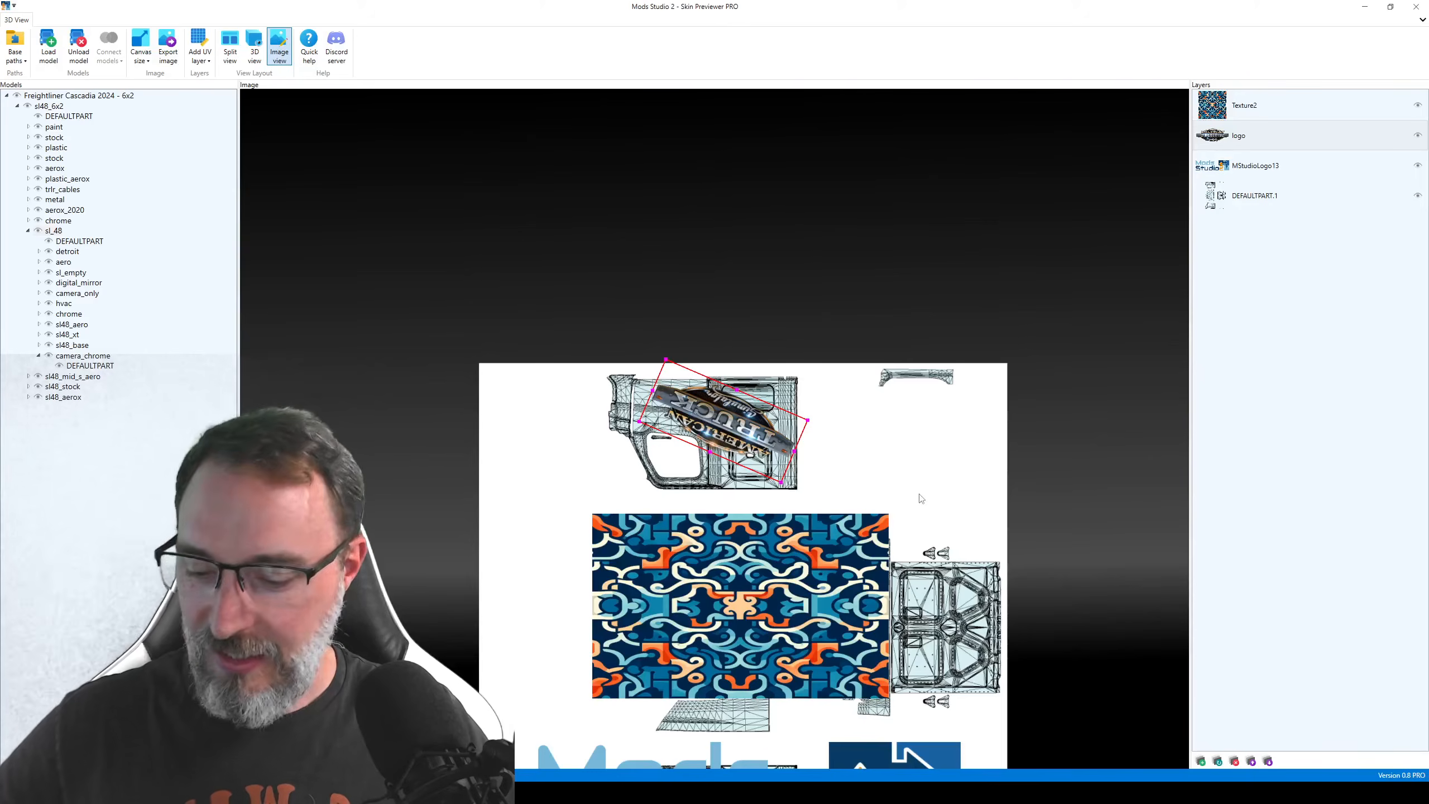
Step: Shrink the MStudioLogo13 image and place it tilted upward over the lower cab-side template
left_click_drag(929, 535, 963, 55)
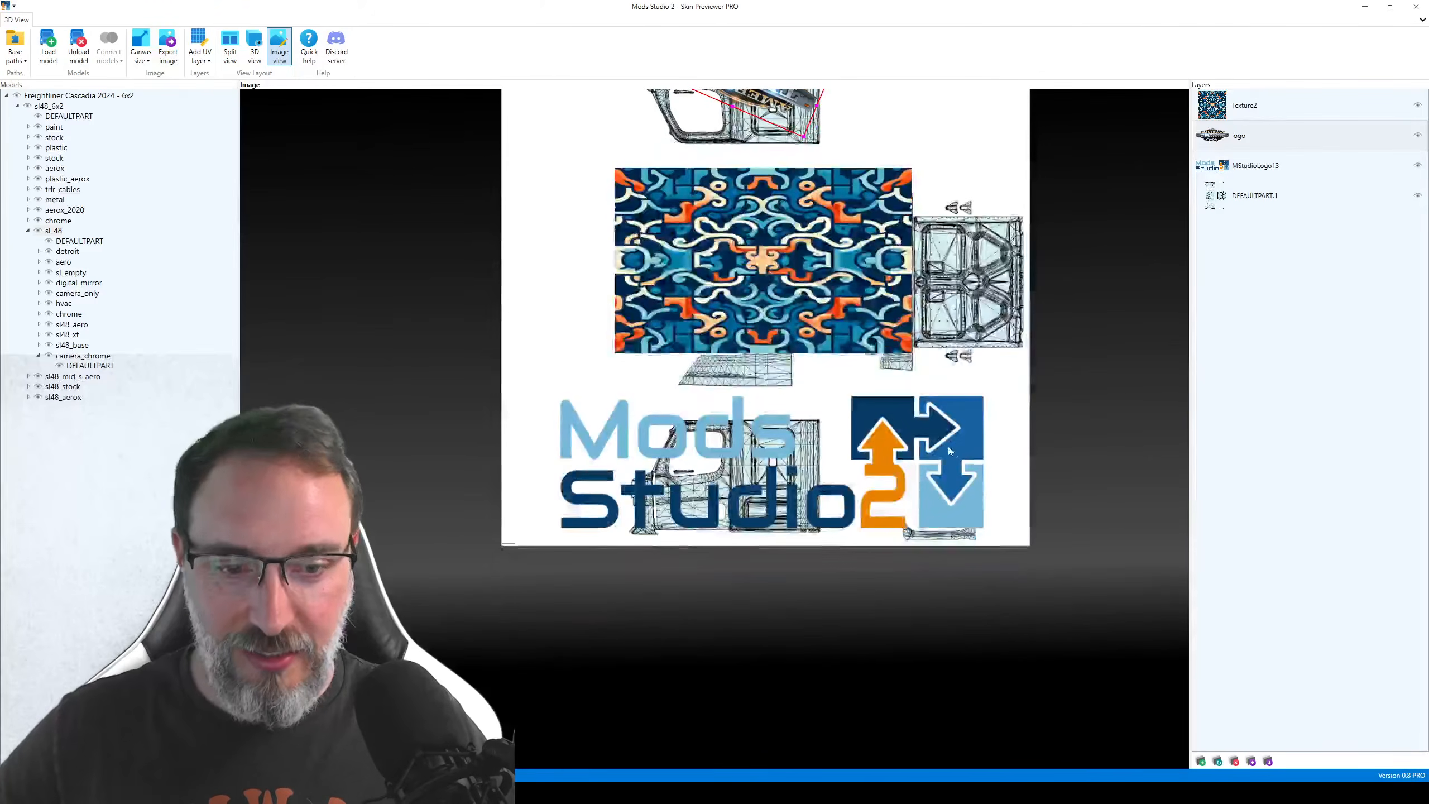
left_click(1245, 169)
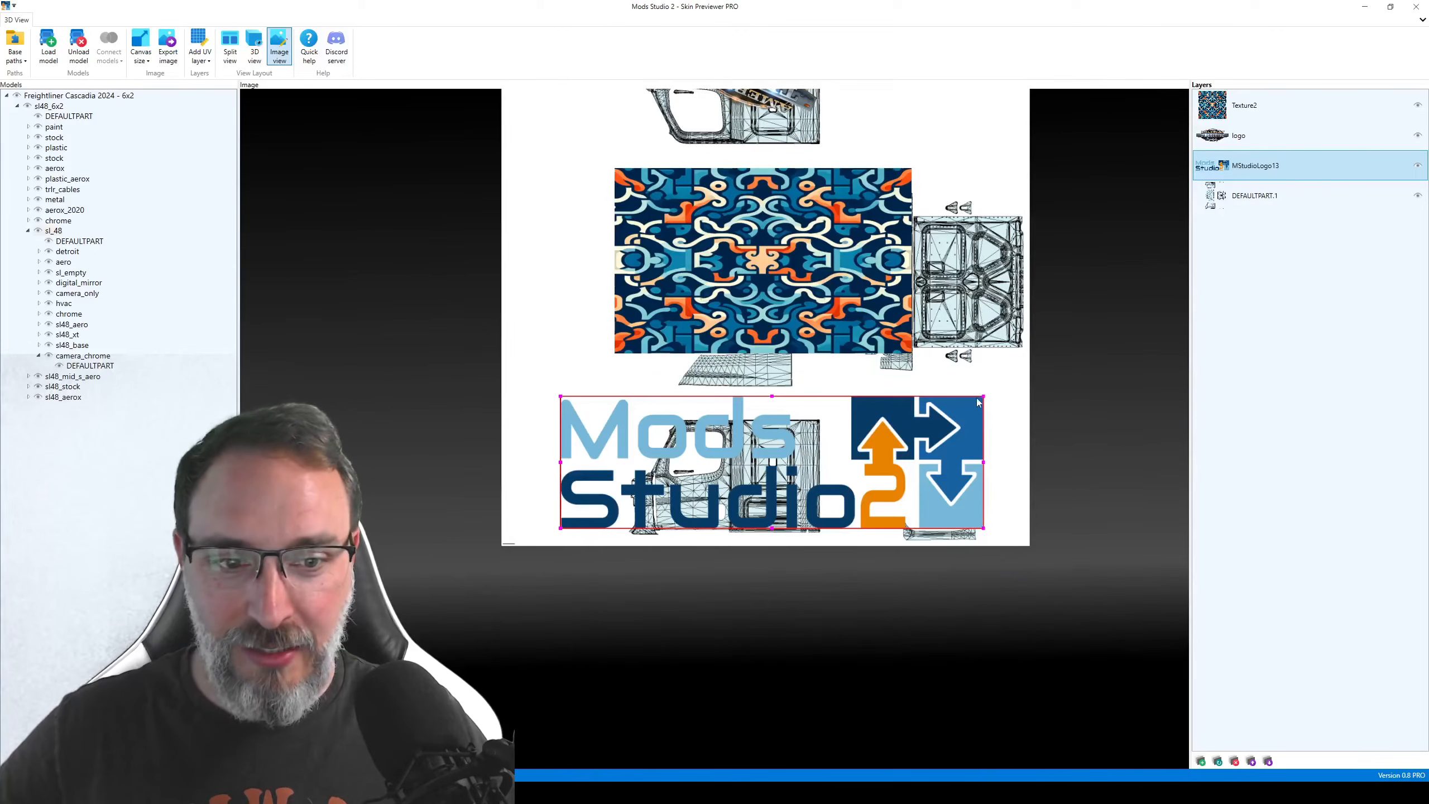
left_click_drag(983, 396, 769, 480)
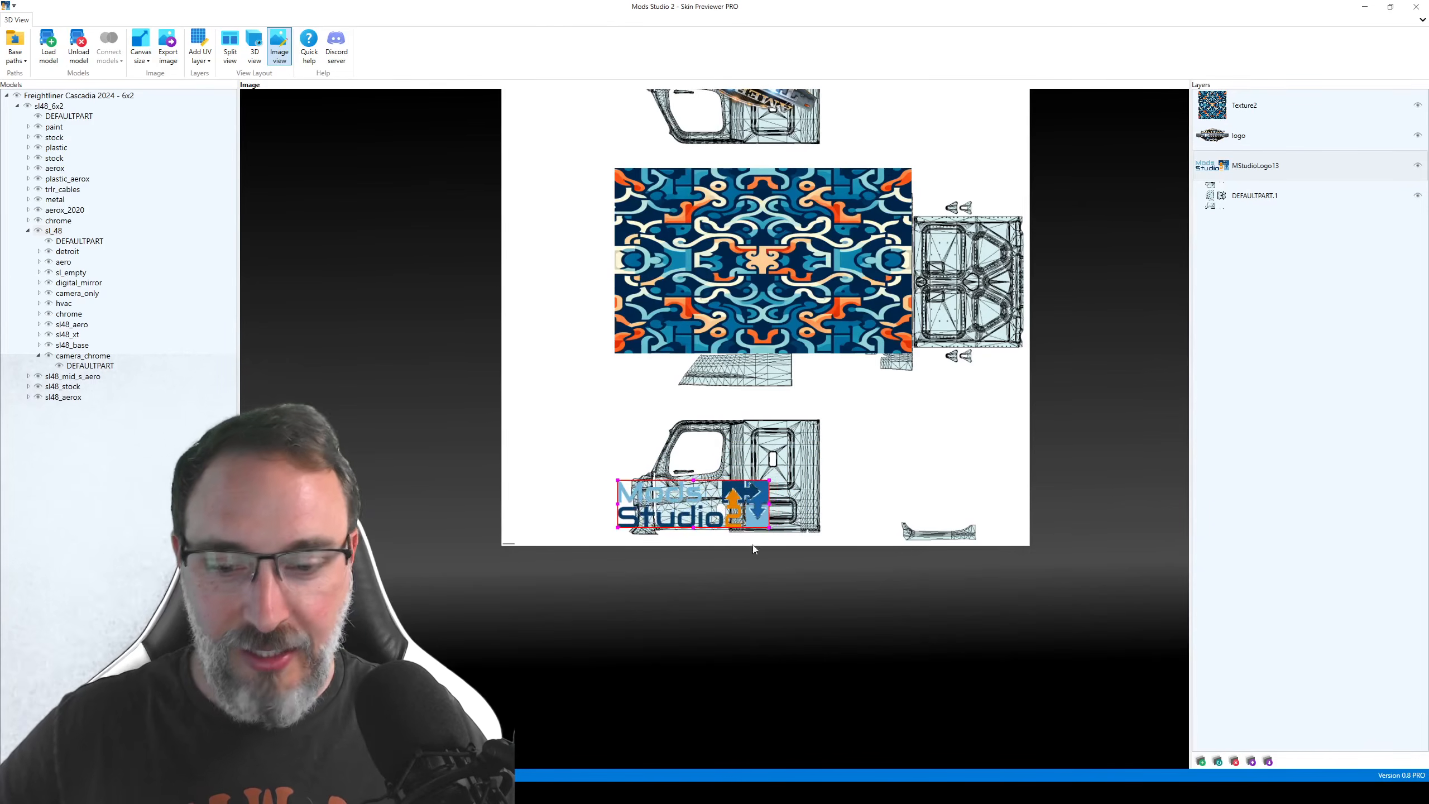
left_click_drag(755, 541, 792, 475)
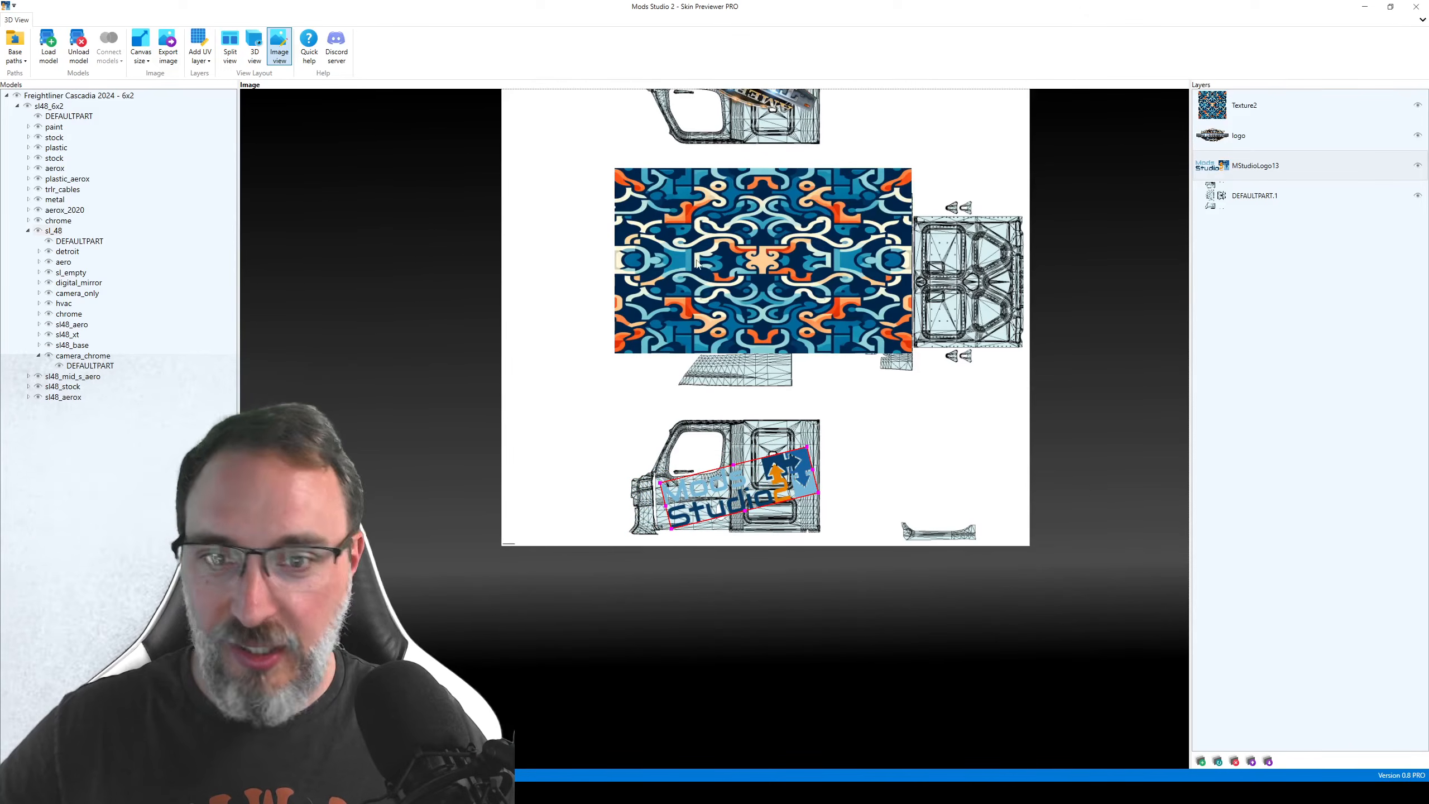
Step: Show the 3D and image views side by side and shift MStudioLogo13 slightly toward the front of the lower cab-side template
left_click(230, 48)
left_click_drag(449, 428, 404, 408)
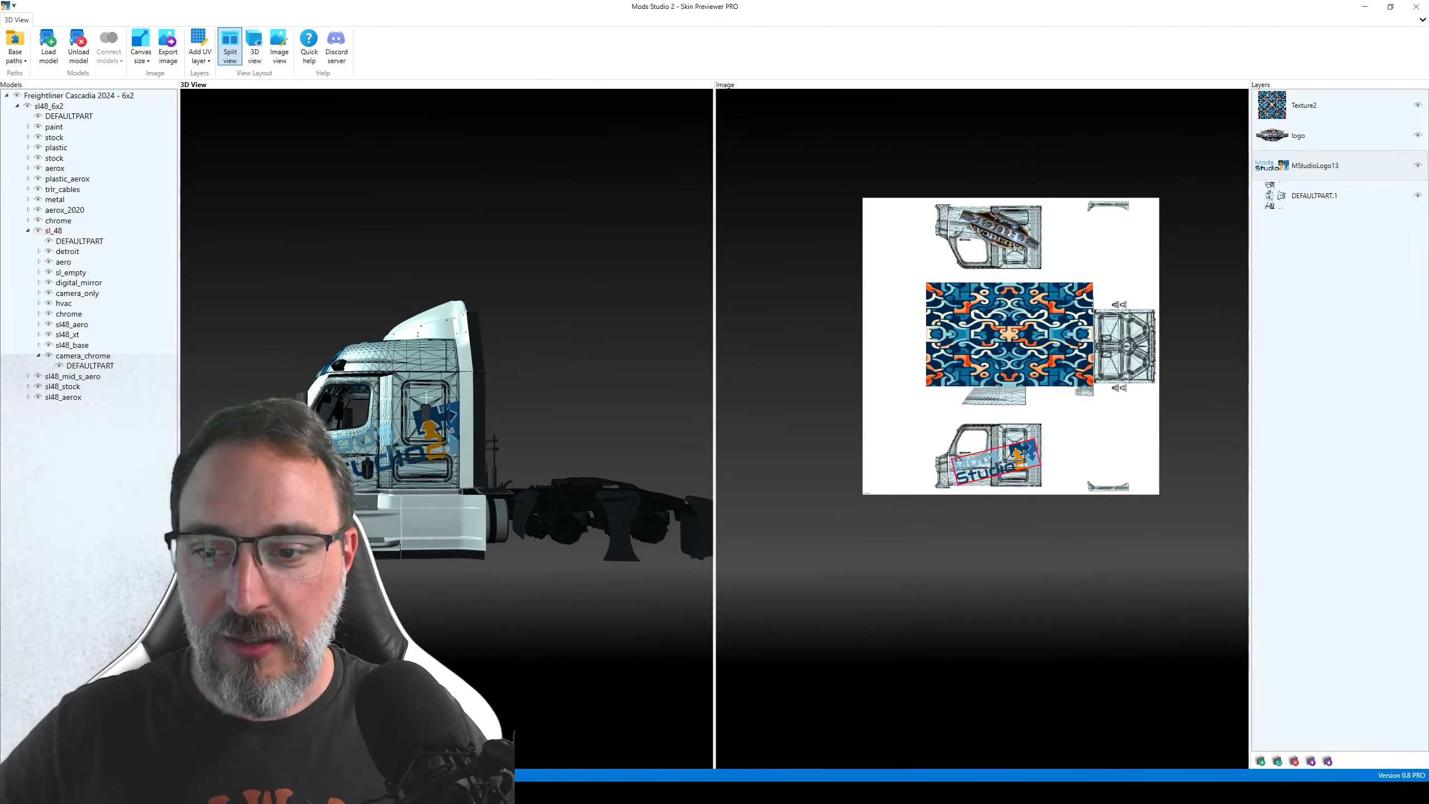
left_click_drag(1013, 462, 1006, 464)
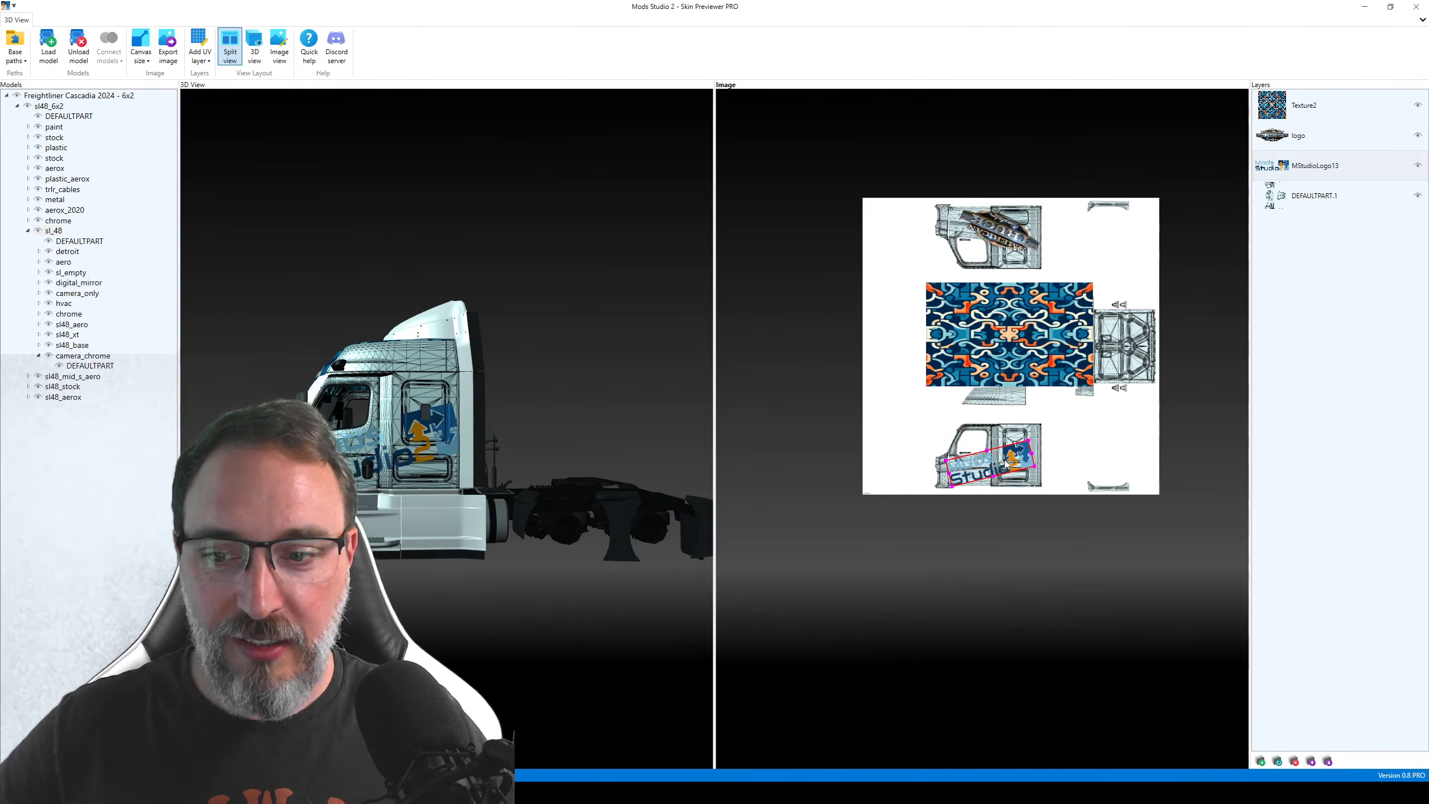
Step: Hide the DEFAULTPART.1 template layer and inspect the clean skin on the truck in 3D
left_click_drag(519, 375, 585, 377)
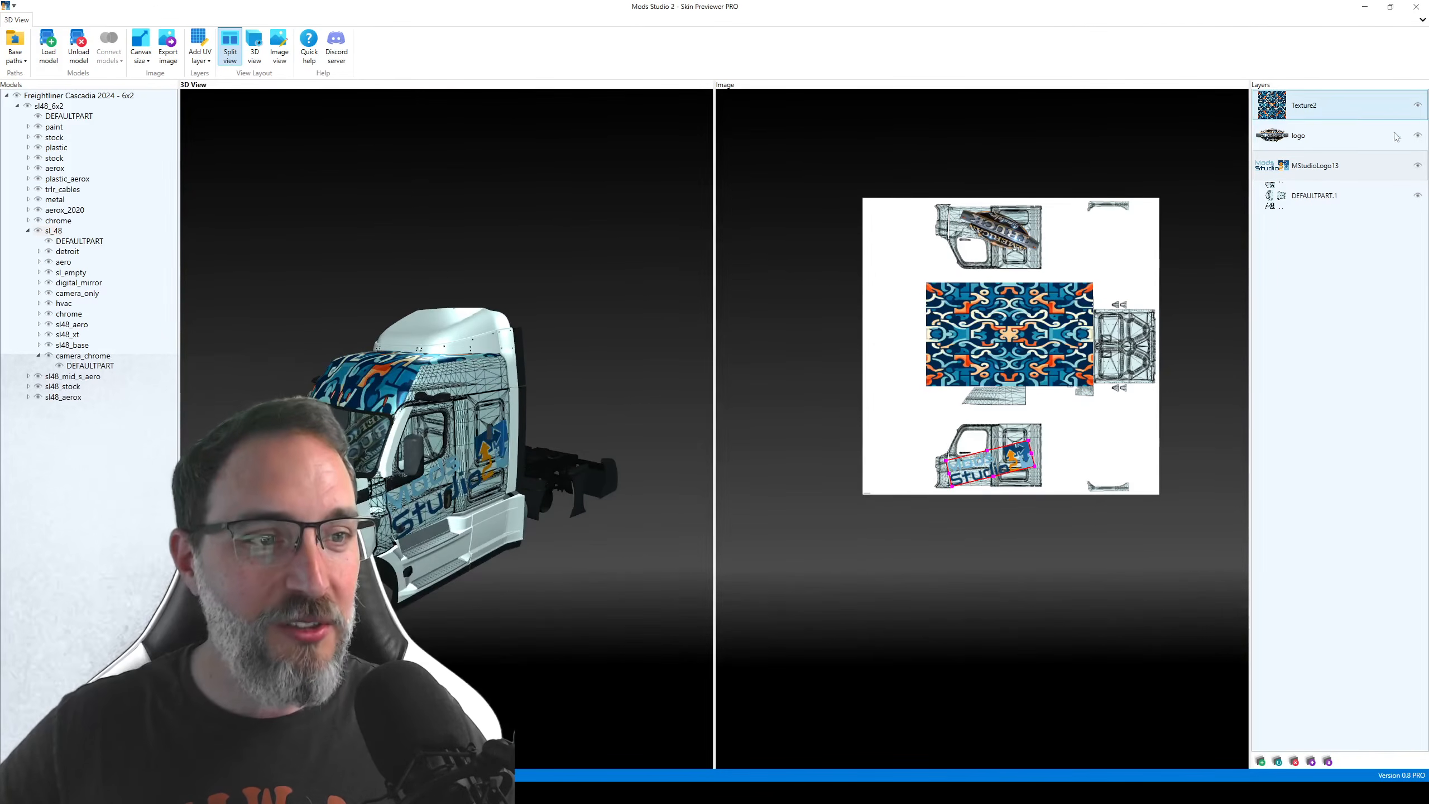
left_click(1417, 195)
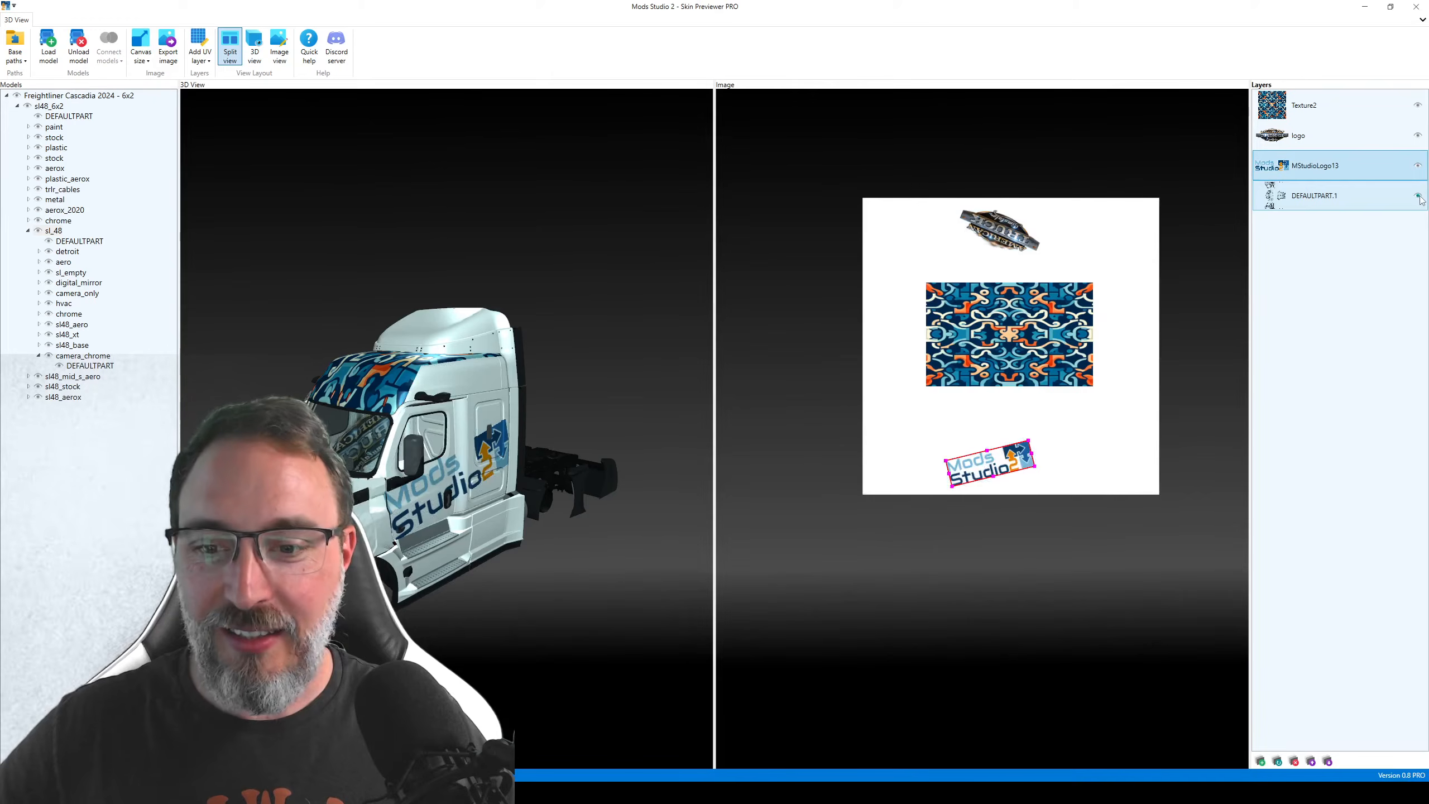
left_click_drag(593, 462, 450, 429)
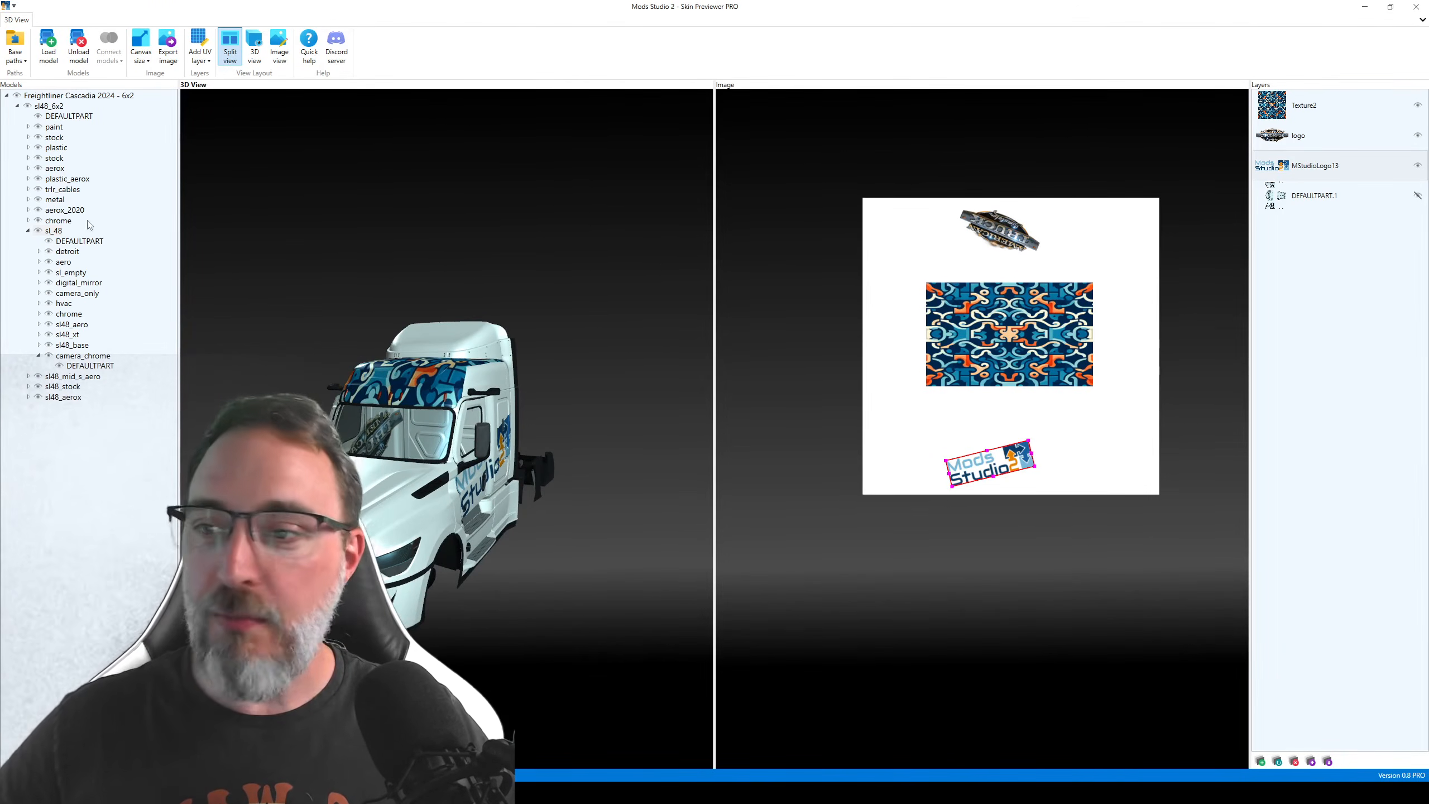
Step: Hide the sl_48 part group on the truck, show it again, and collapse it in the model tree
left_click(52, 231)
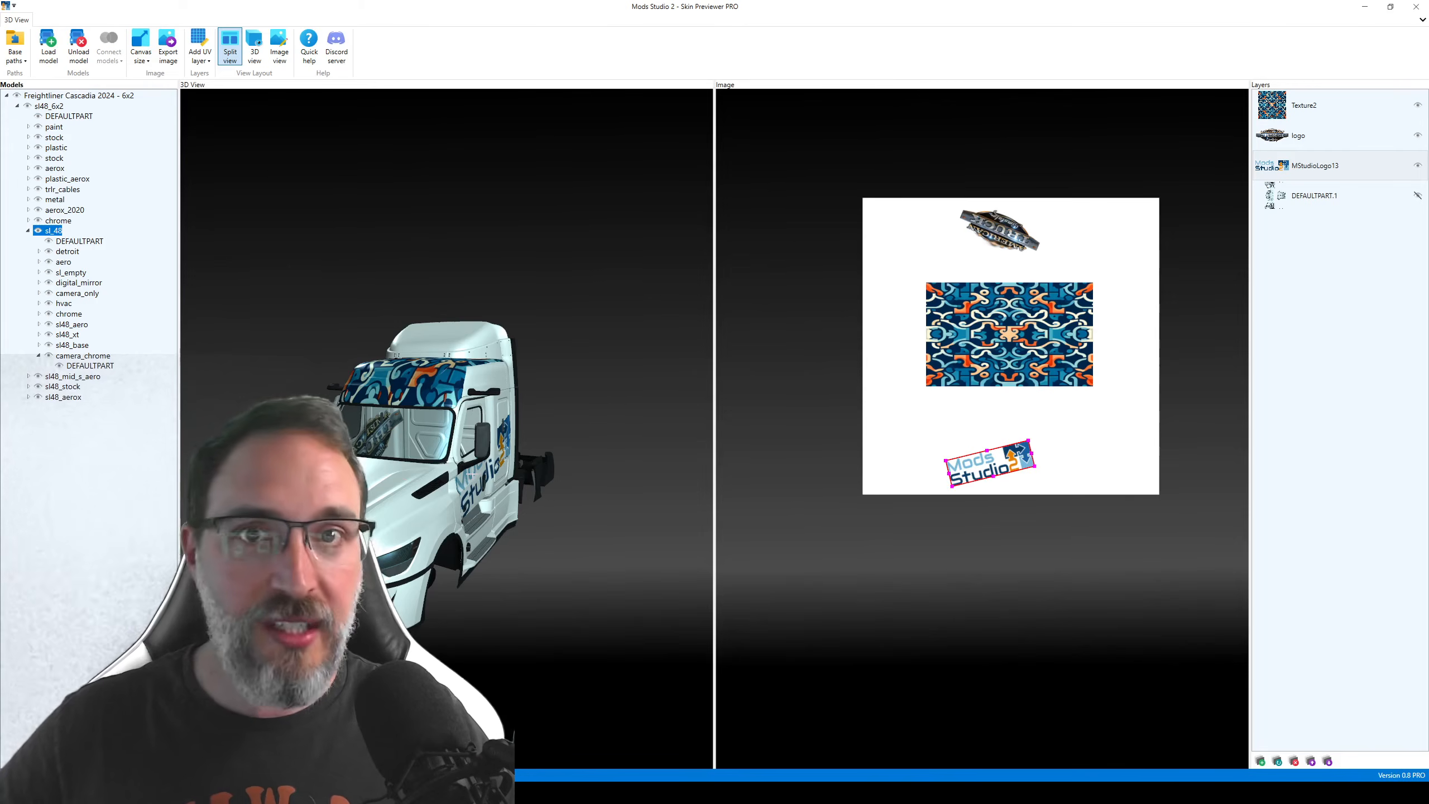
scroll(398, 534, "up", 2)
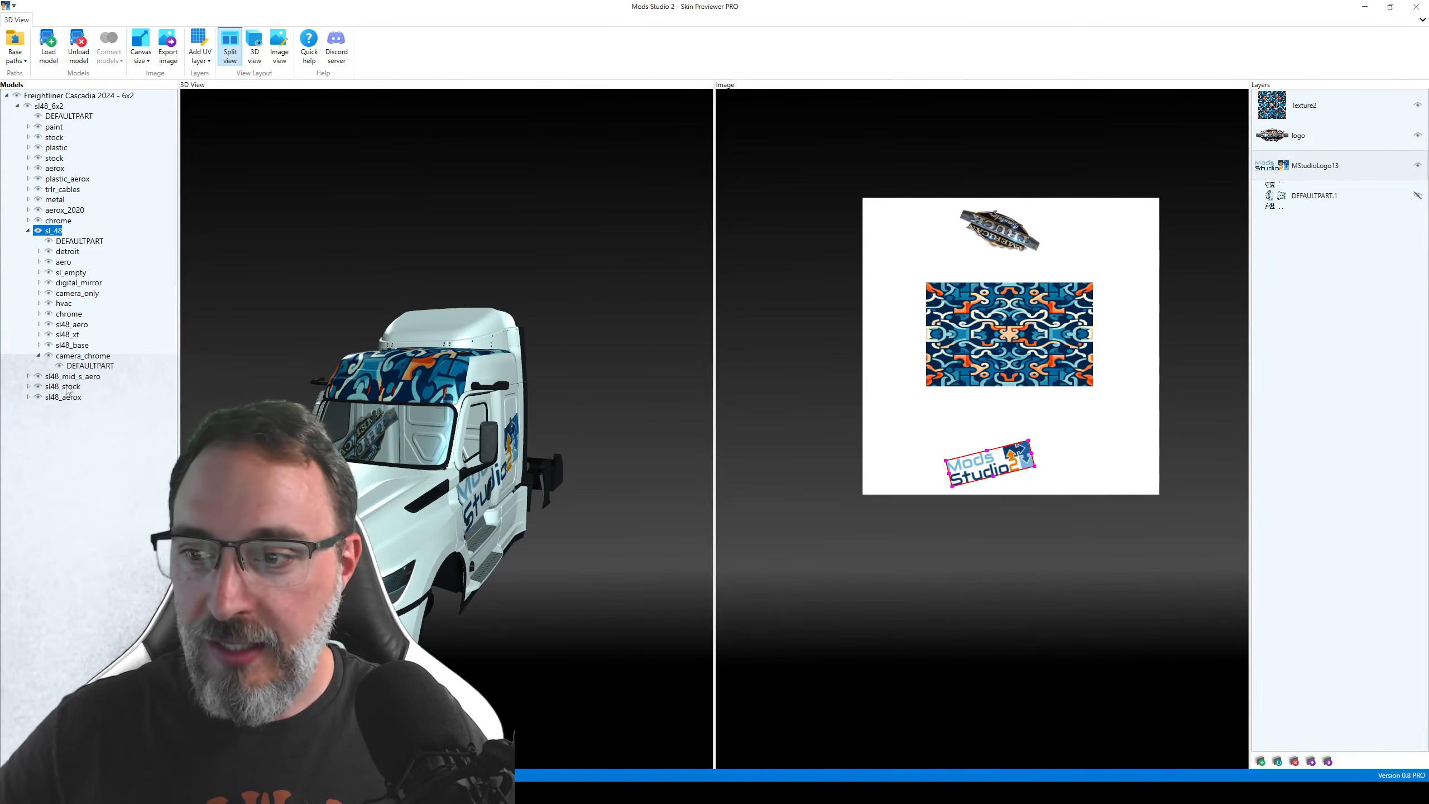
left_click(39, 231)
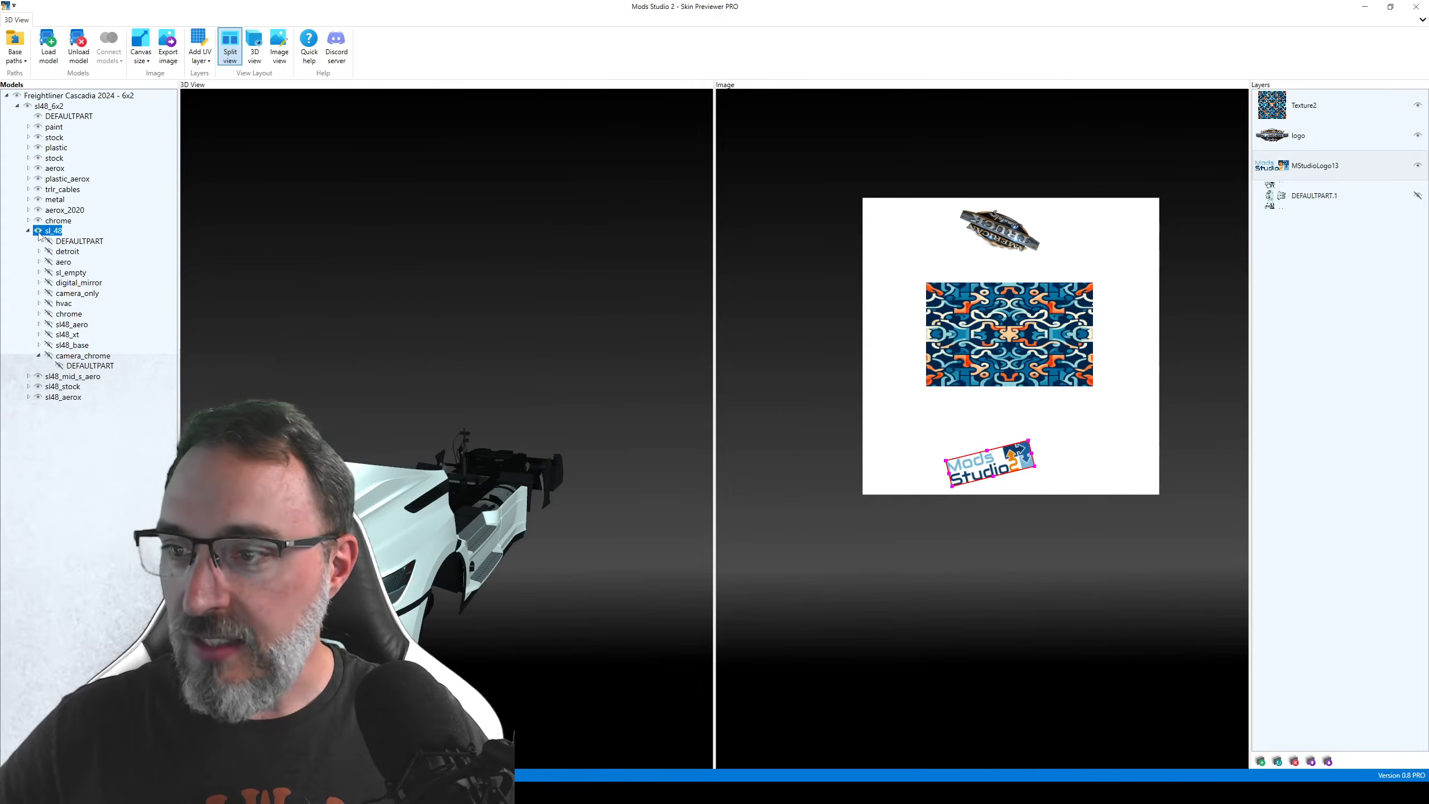
left_click(39, 230)
left_click(28, 231)
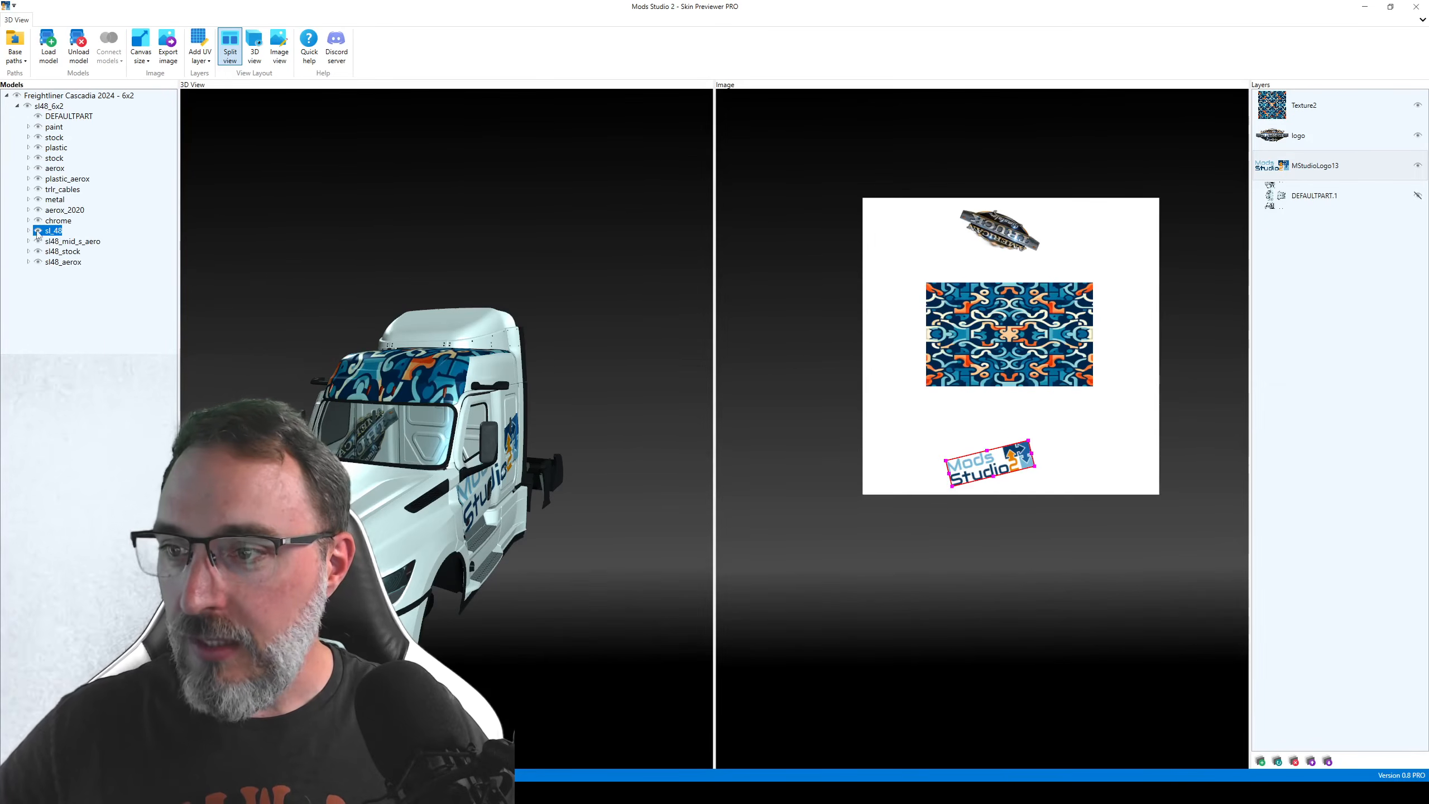
Step: Add Texture2.png from the TestImages folder to the second stock part's canvas and nudge it slightly downward
left_click(49, 158)
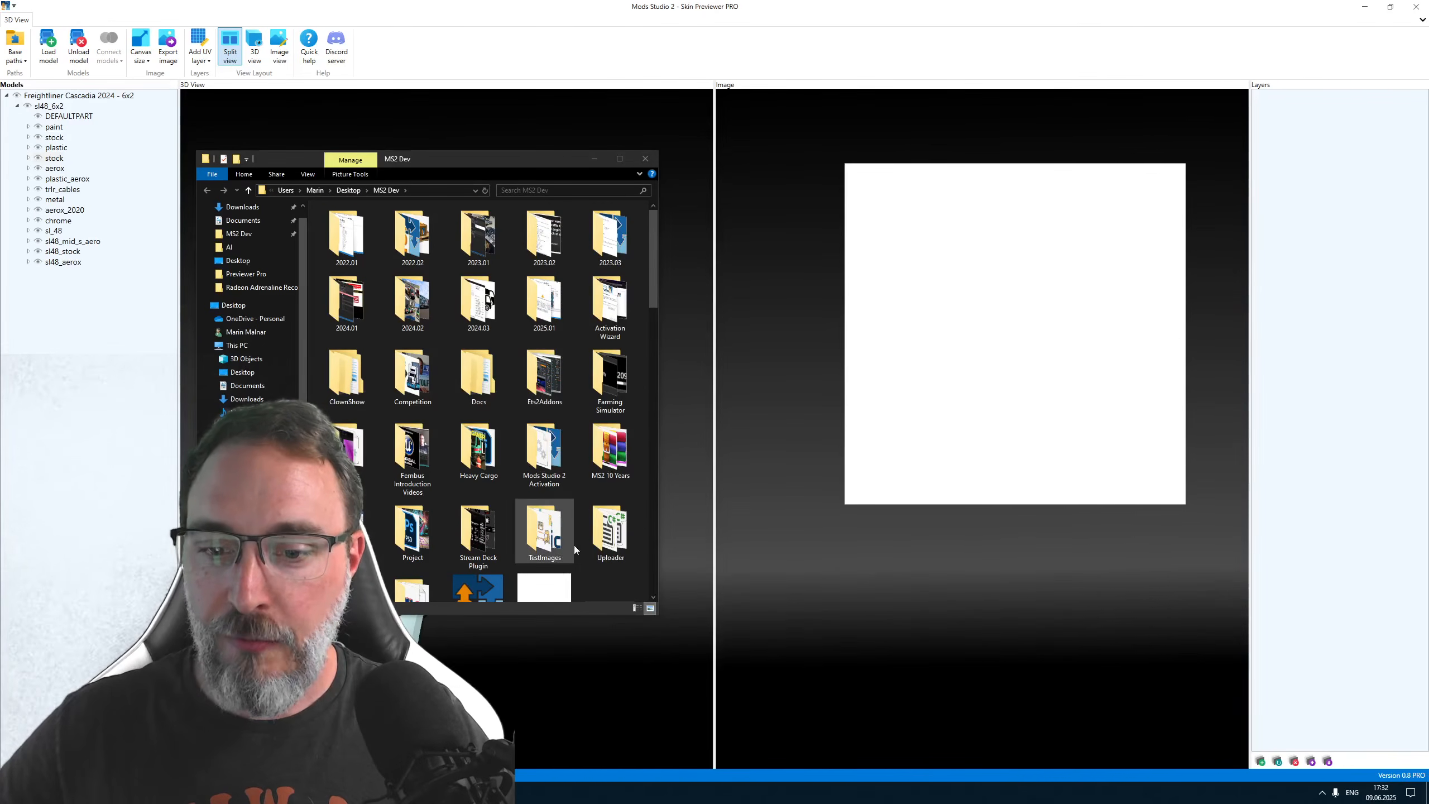
double_click(550, 536)
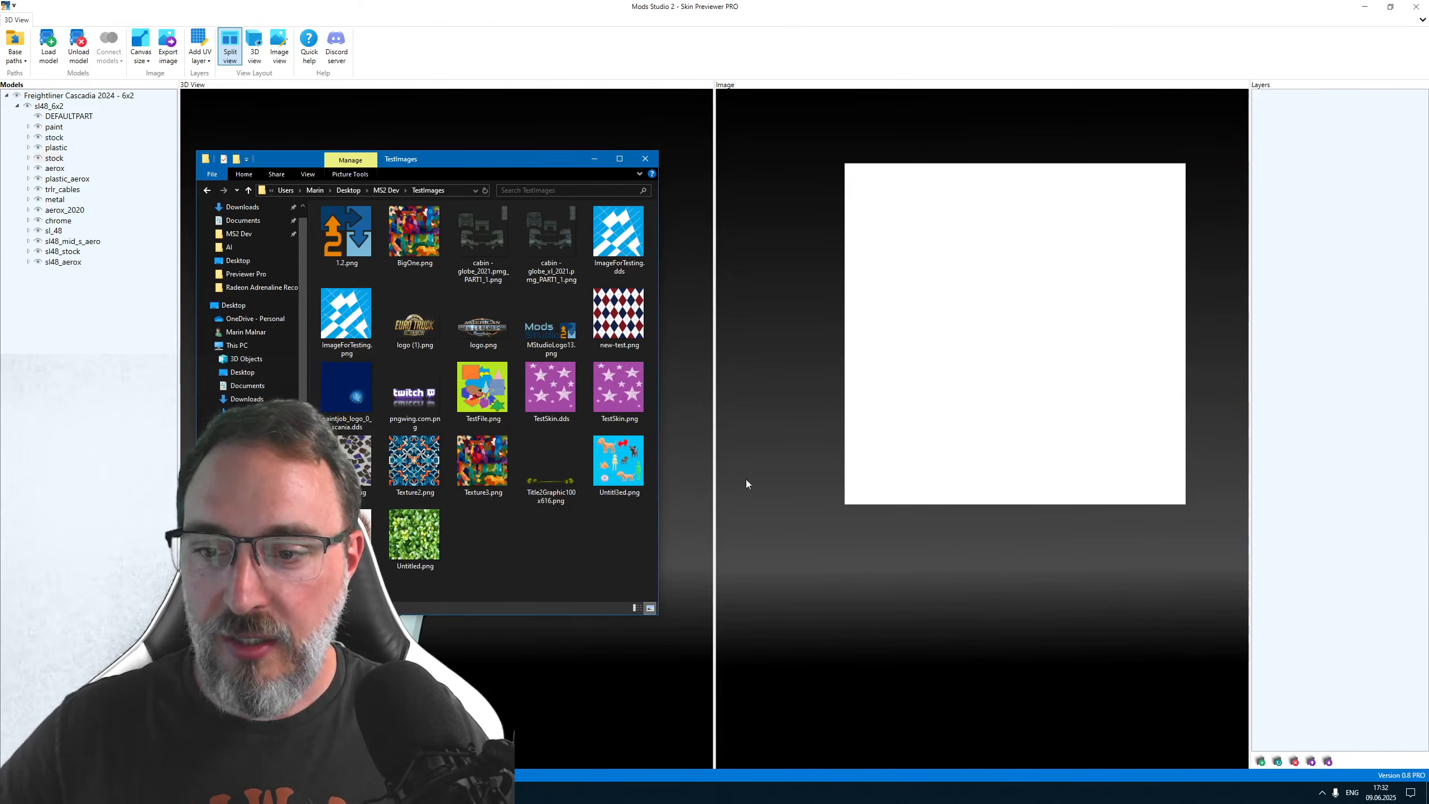
left_click_drag(439, 498, 966, 427)
scroll(1036, 233, "down", 3)
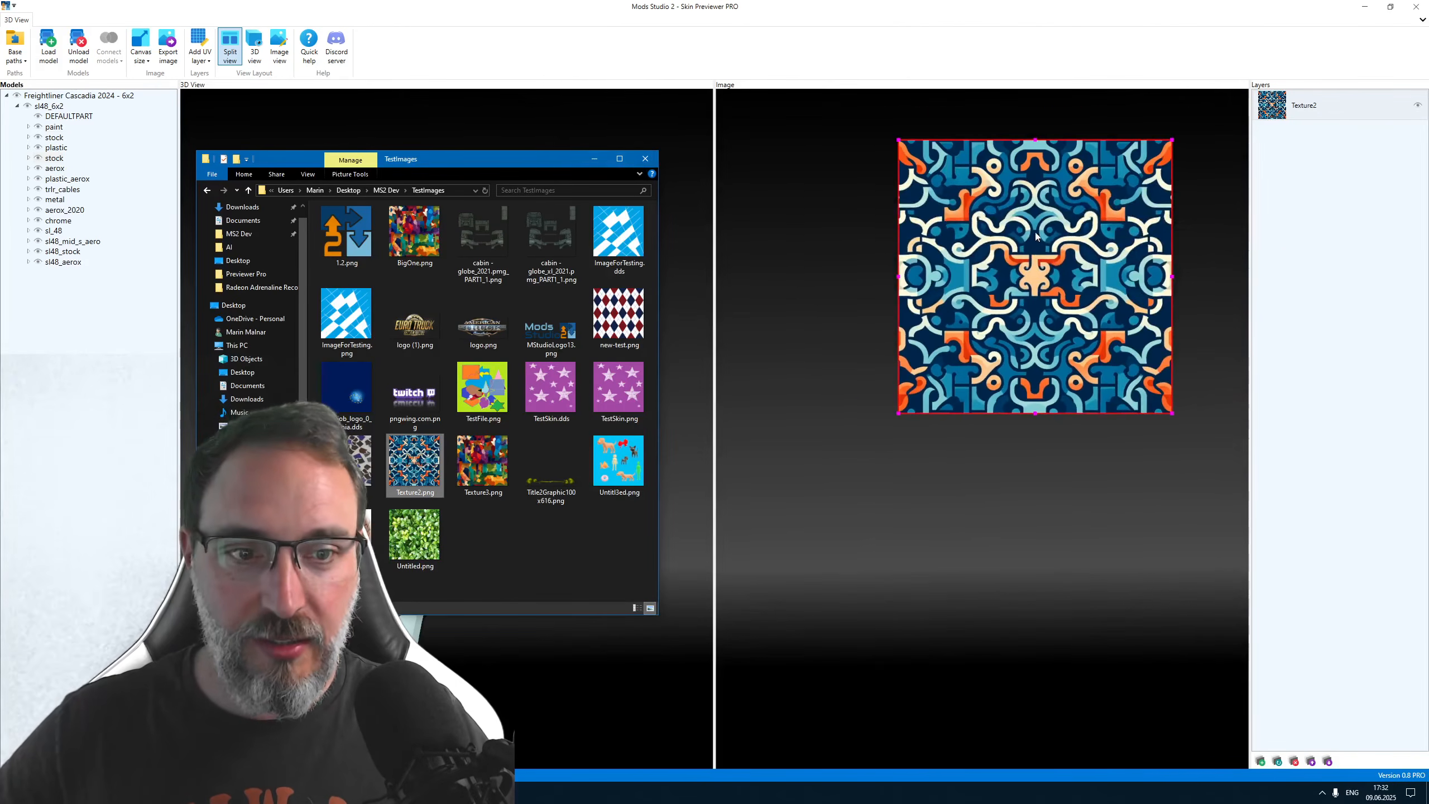
left_click(645, 158)
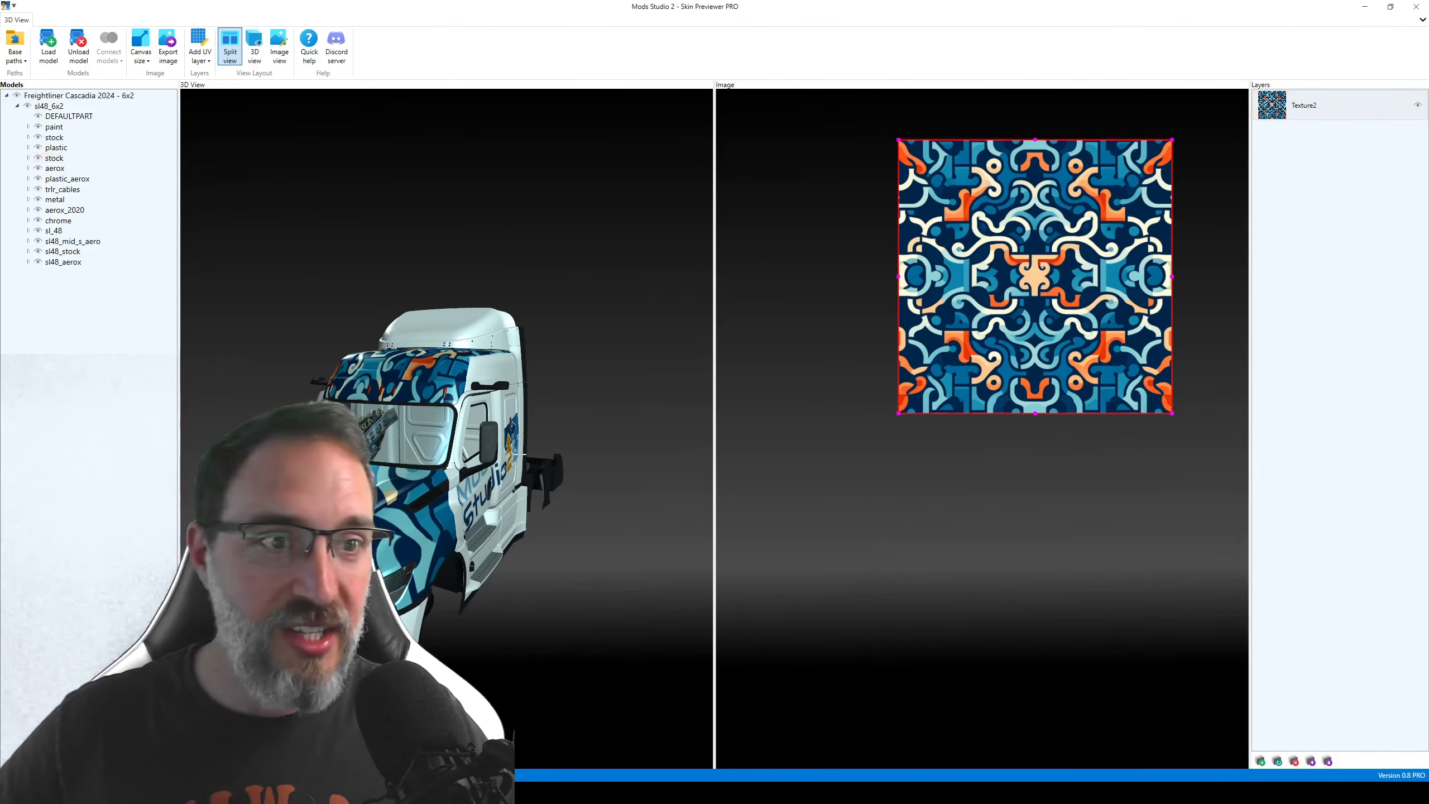
mouse_move(1012, 294)
left_mouse_down()
mouse_move(998, 314)
mouse_move(998, 294)
mouse_move(1016, 315)
mouse_move(1001, 312)
left_mouse_up()
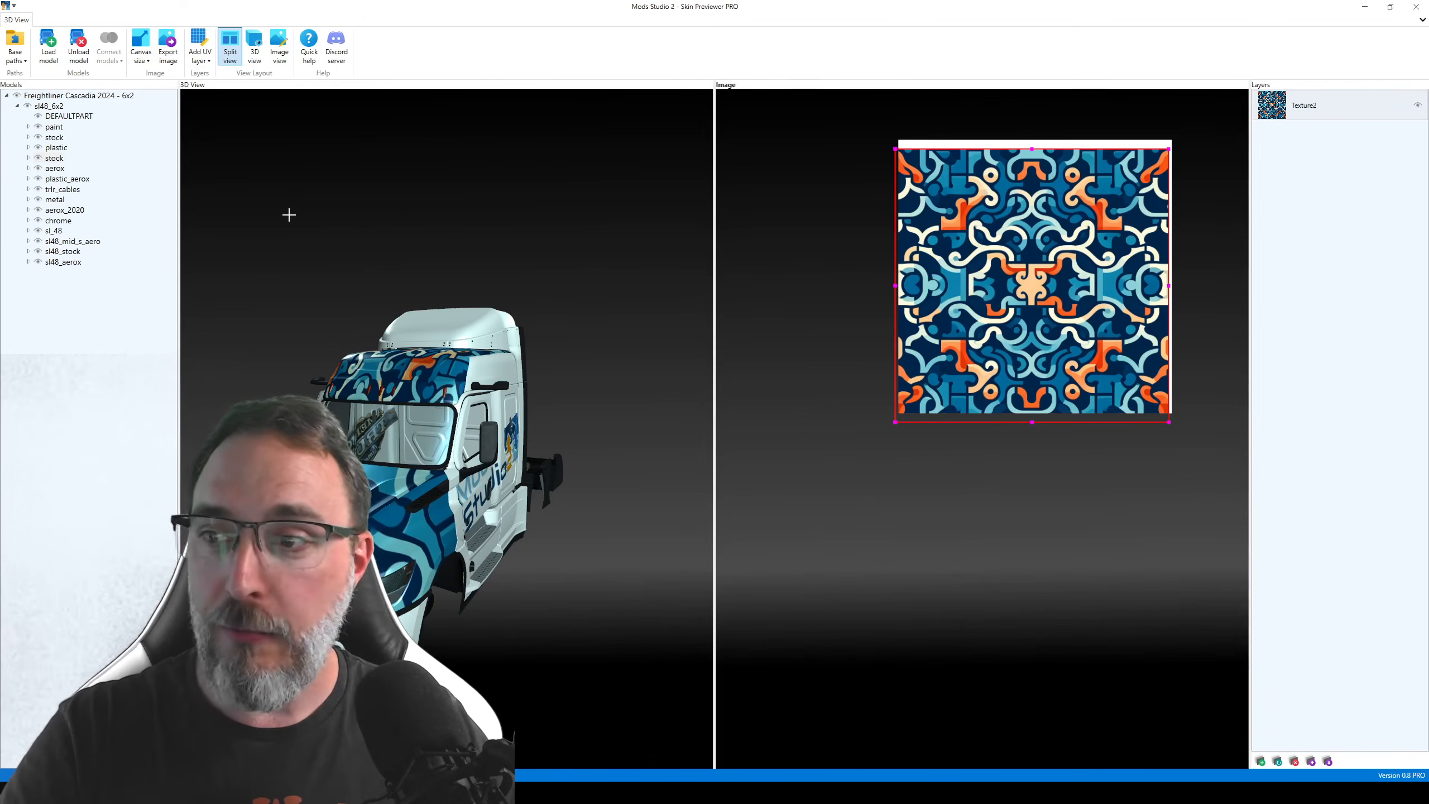
Step: Set the second stock part's canvas size to 2048 wide and 2048 high
left_click(54, 158)
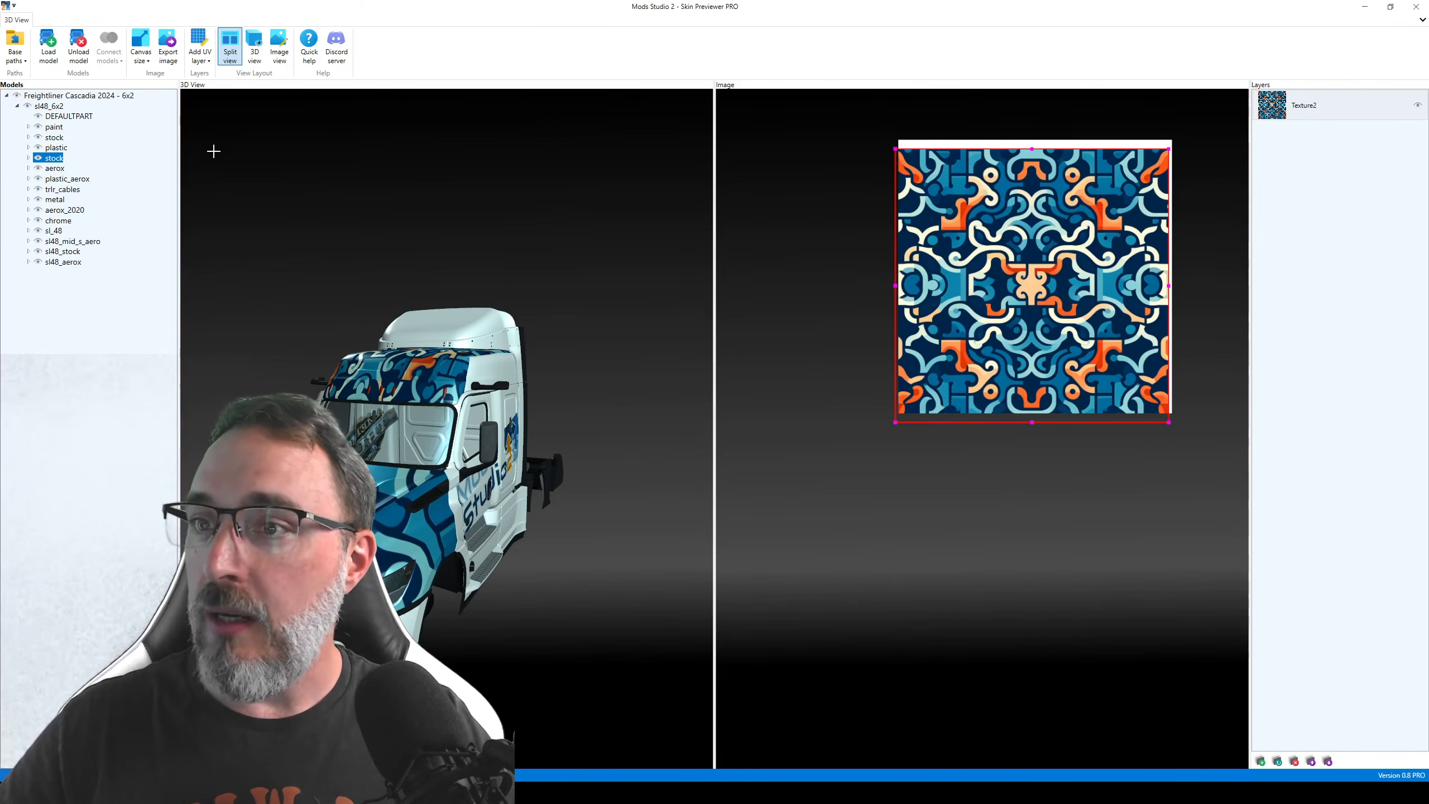
left_click(142, 66)
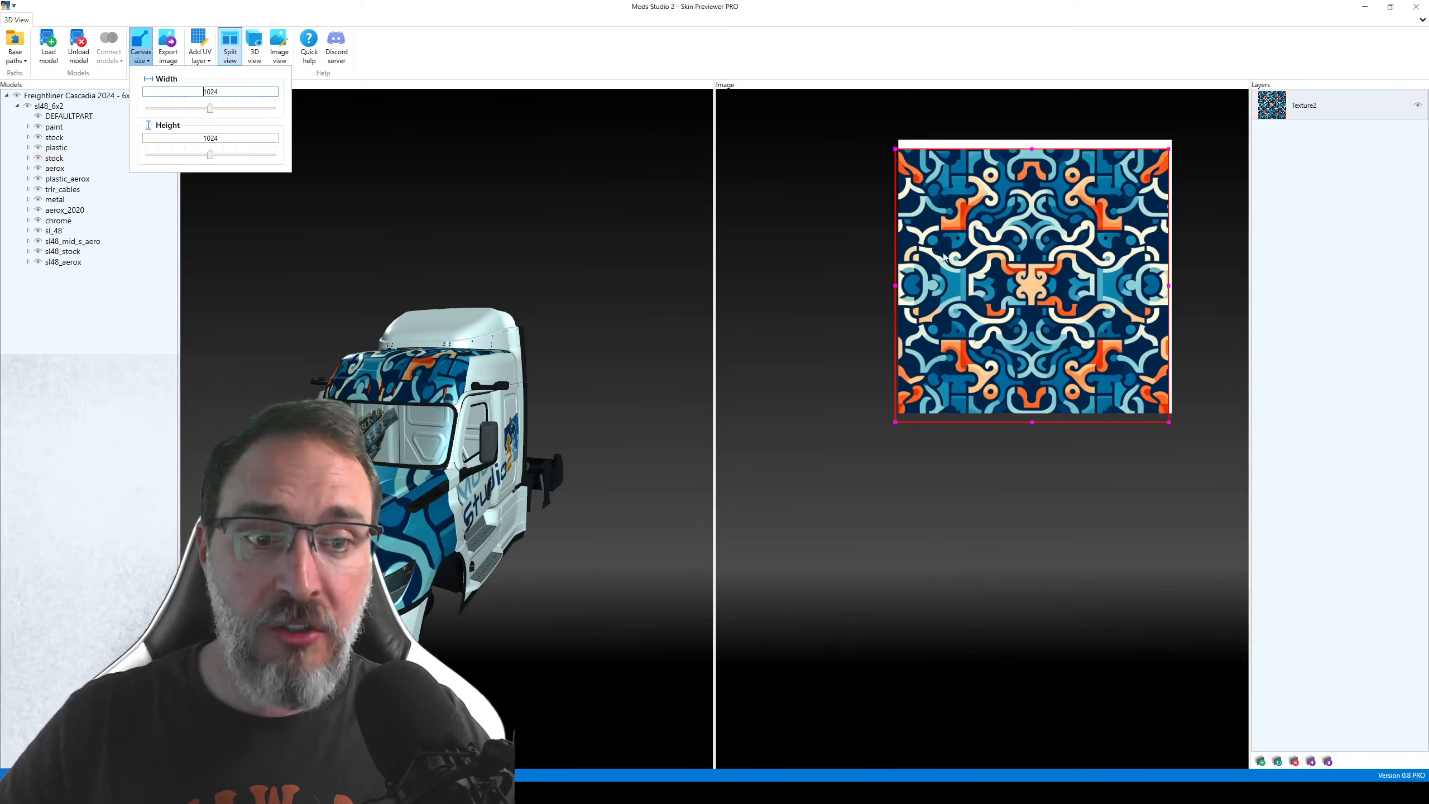
left_click_drag(213, 112, 223, 160)
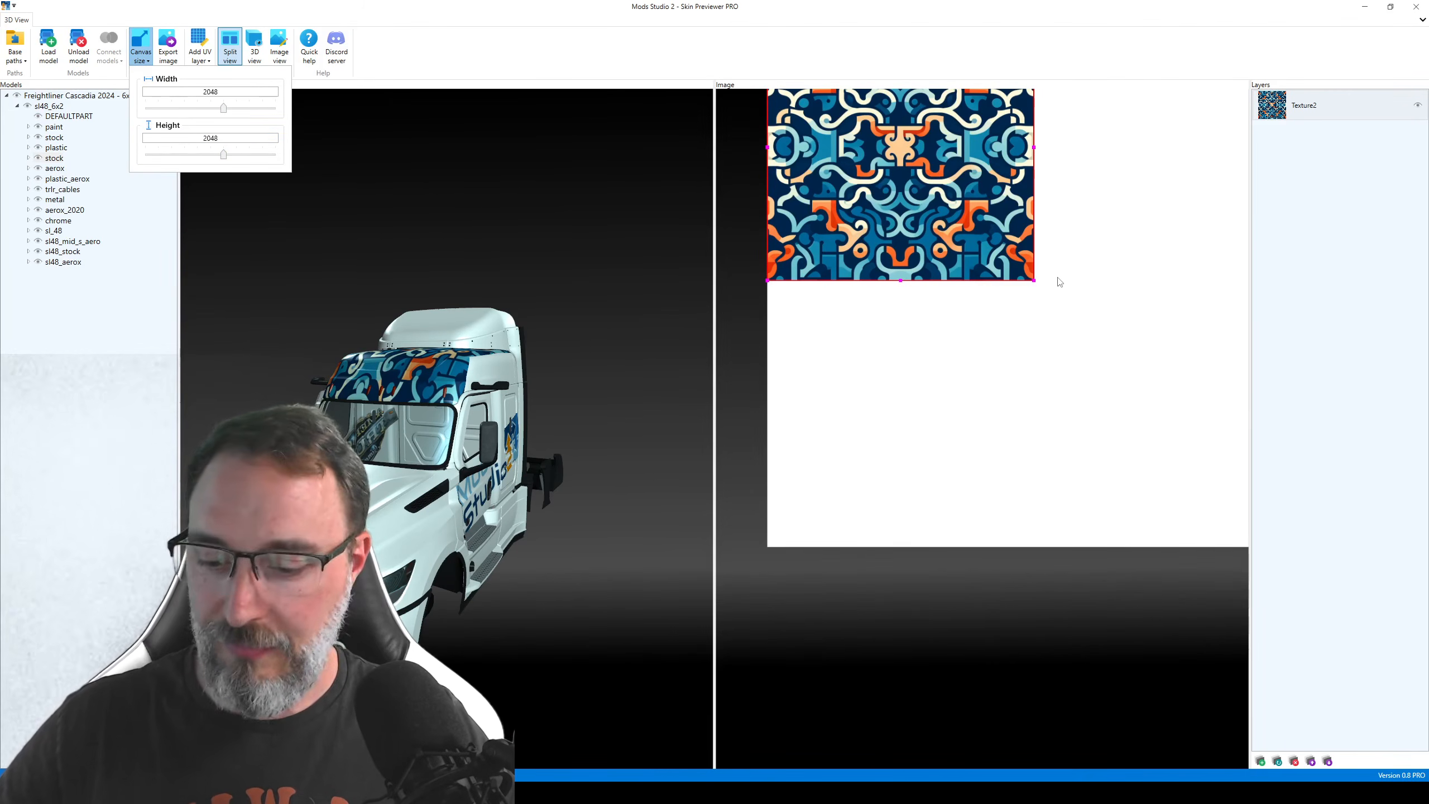
left_click(1033, 353)
Step: Move Texture2 near the canvas centre, try a canvas height of 1024, and restore the height to 2048
left_click_drag(970, 328, 1024, 399)
left_click(140, 48)
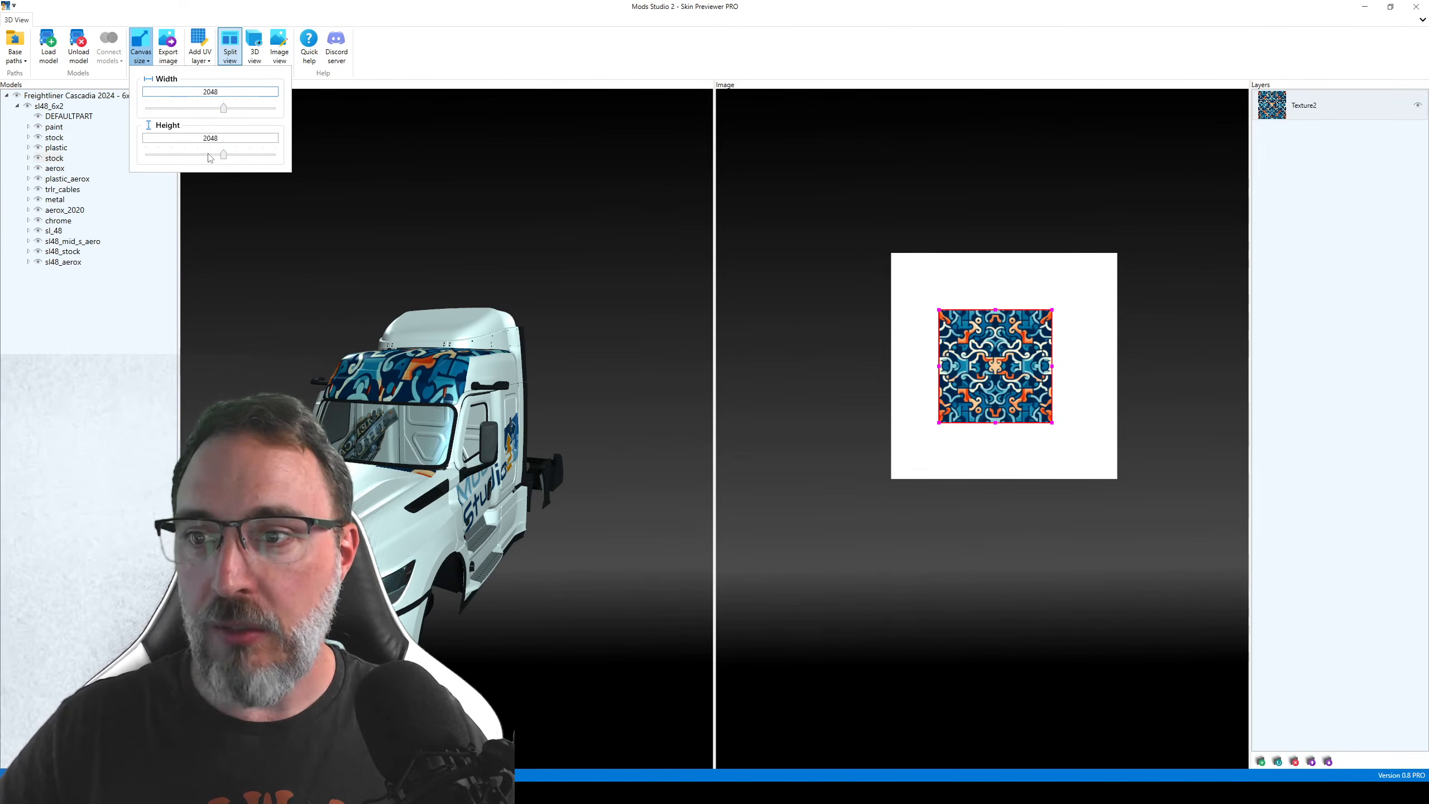
left_click_drag(223, 155, 210, 158)
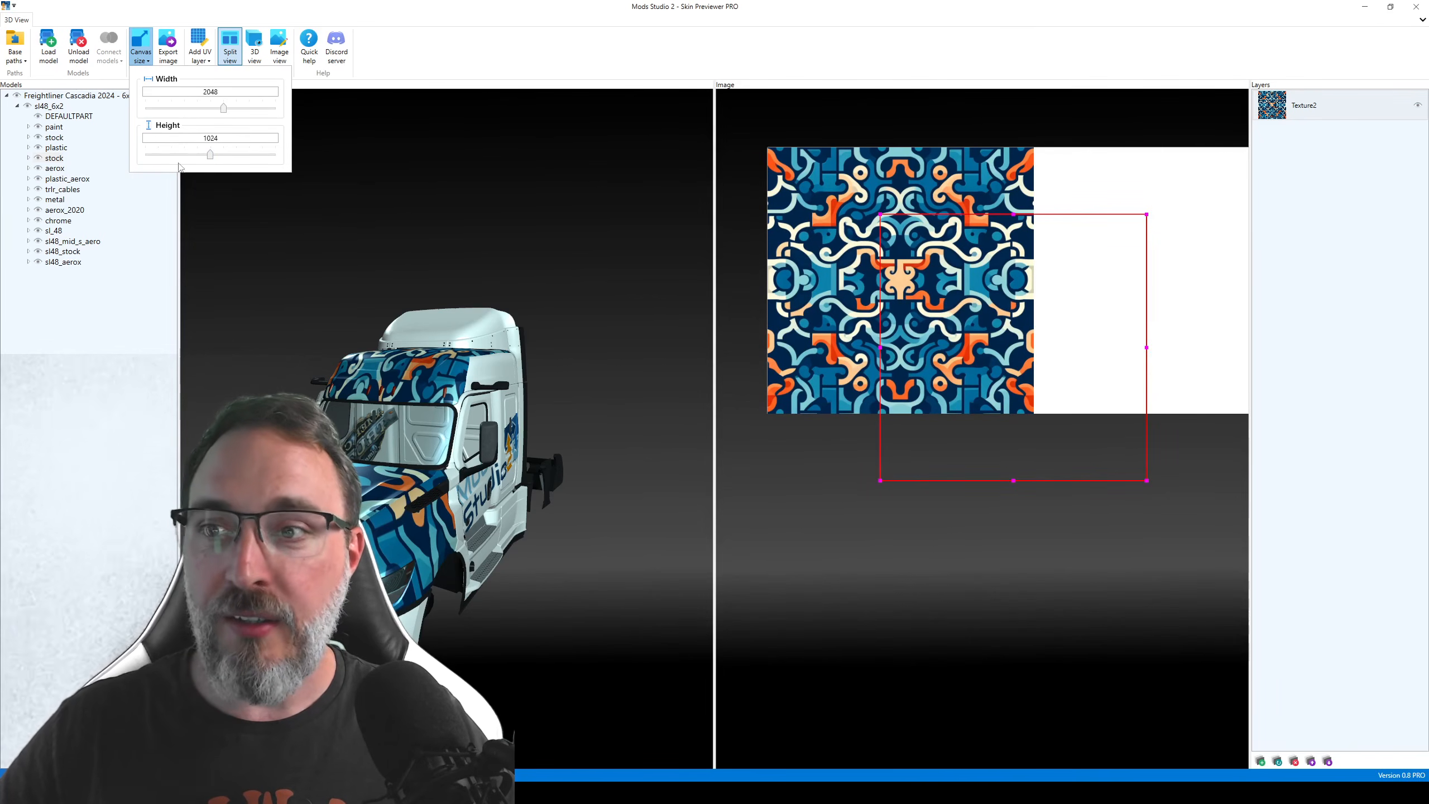
left_click_drag(212, 158, 222, 160)
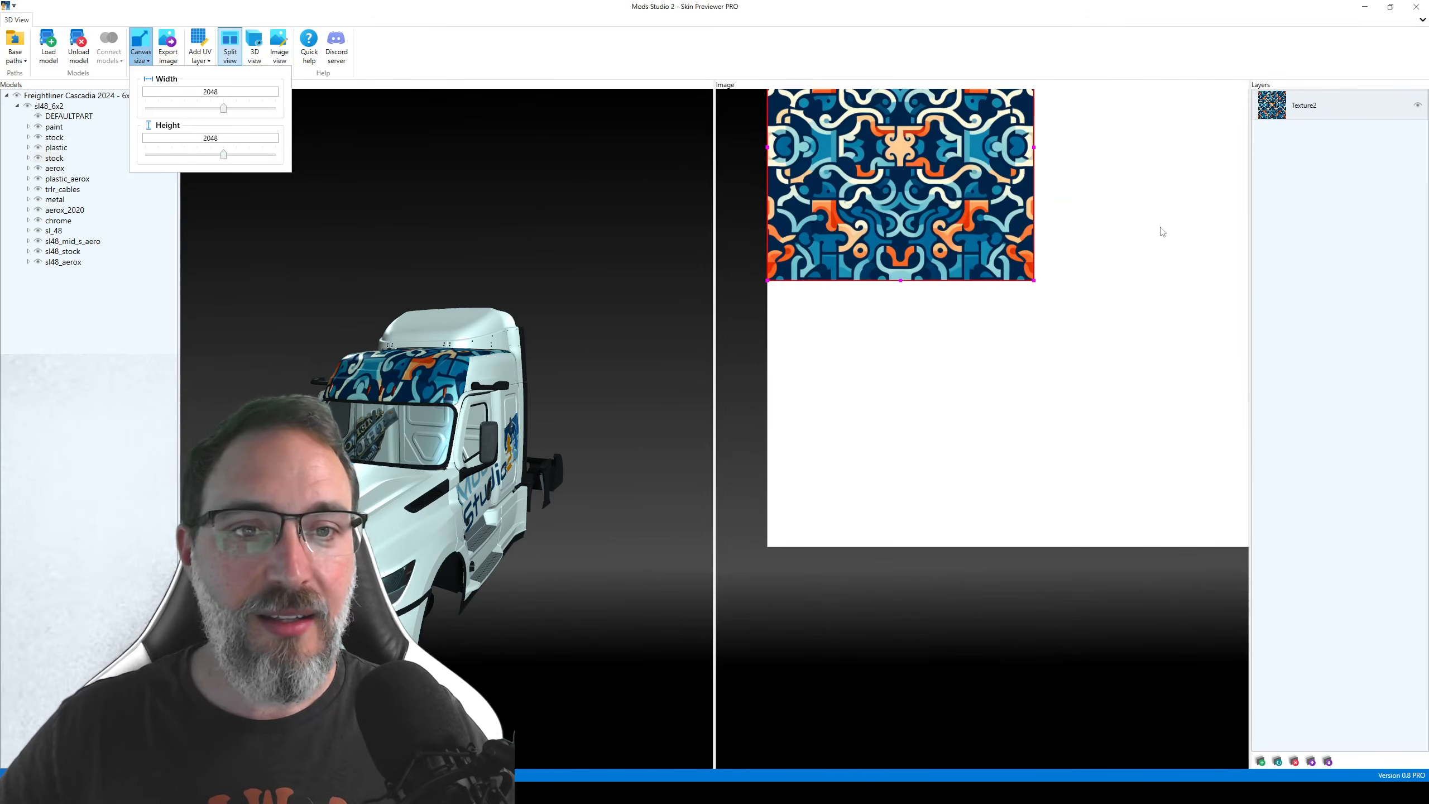
left_click(748, 164)
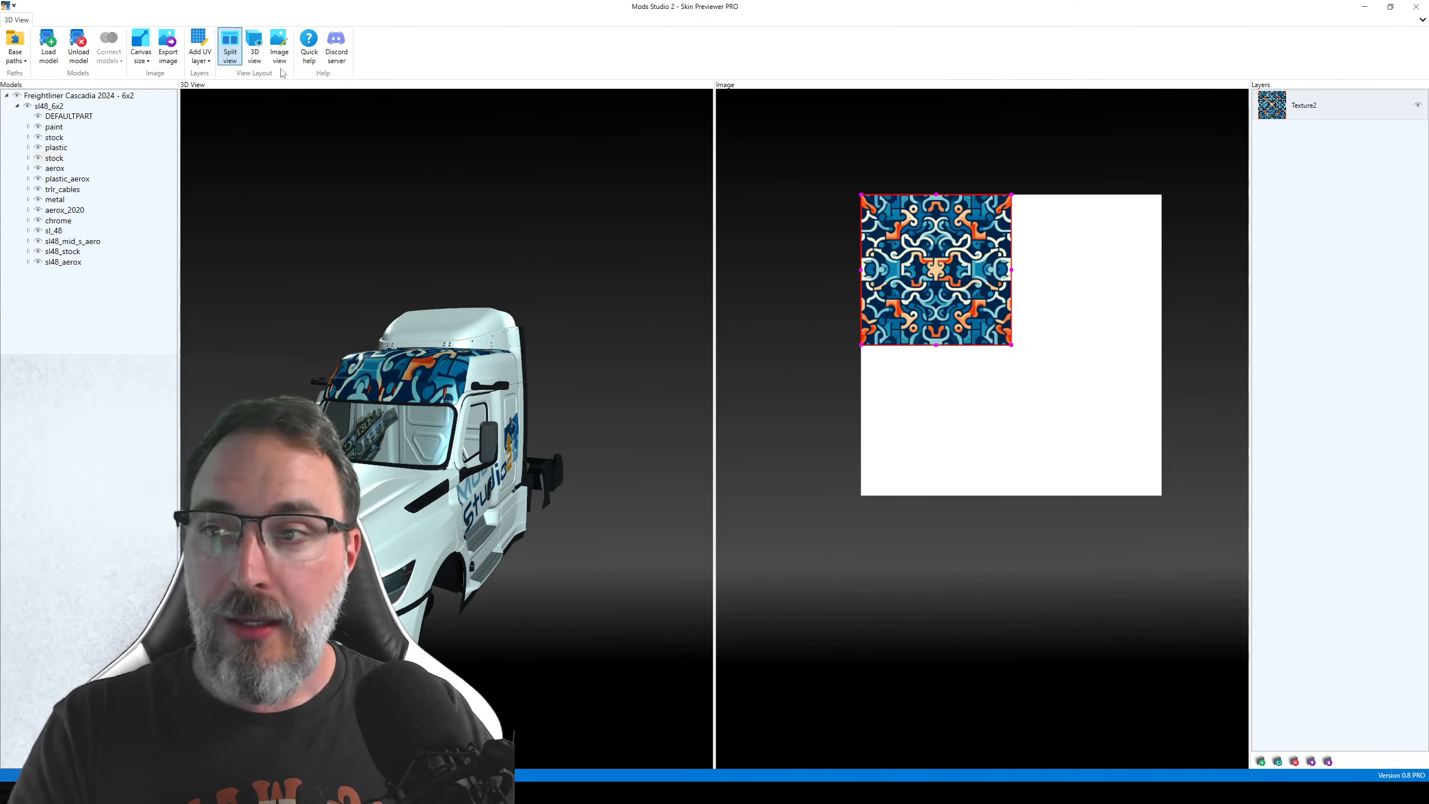
Step: Inspect the textured hood and cab on the 3D truck from the front and the side
left_click_drag(372, 428, 436, 428)
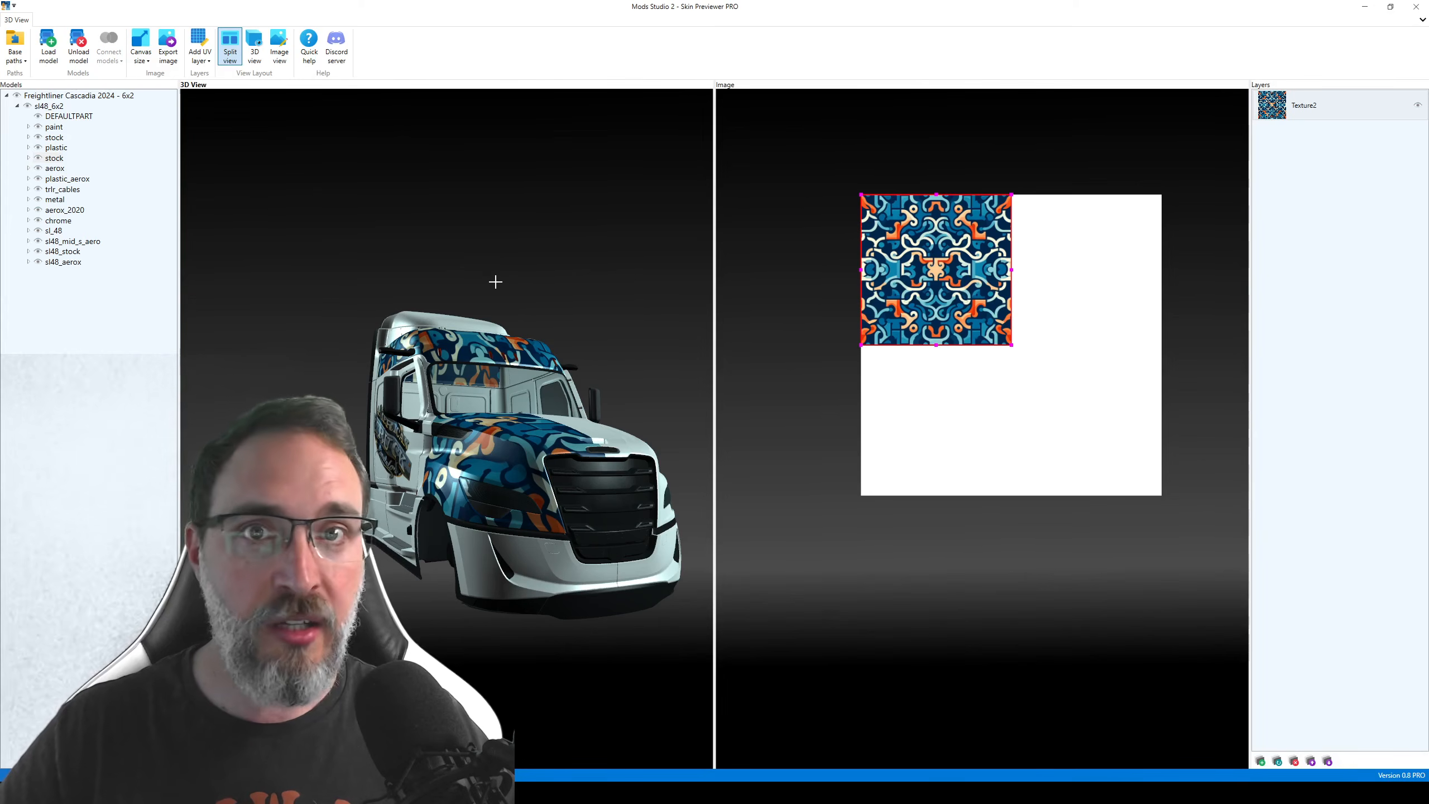
left_click_drag(584, 463, 458, 470)
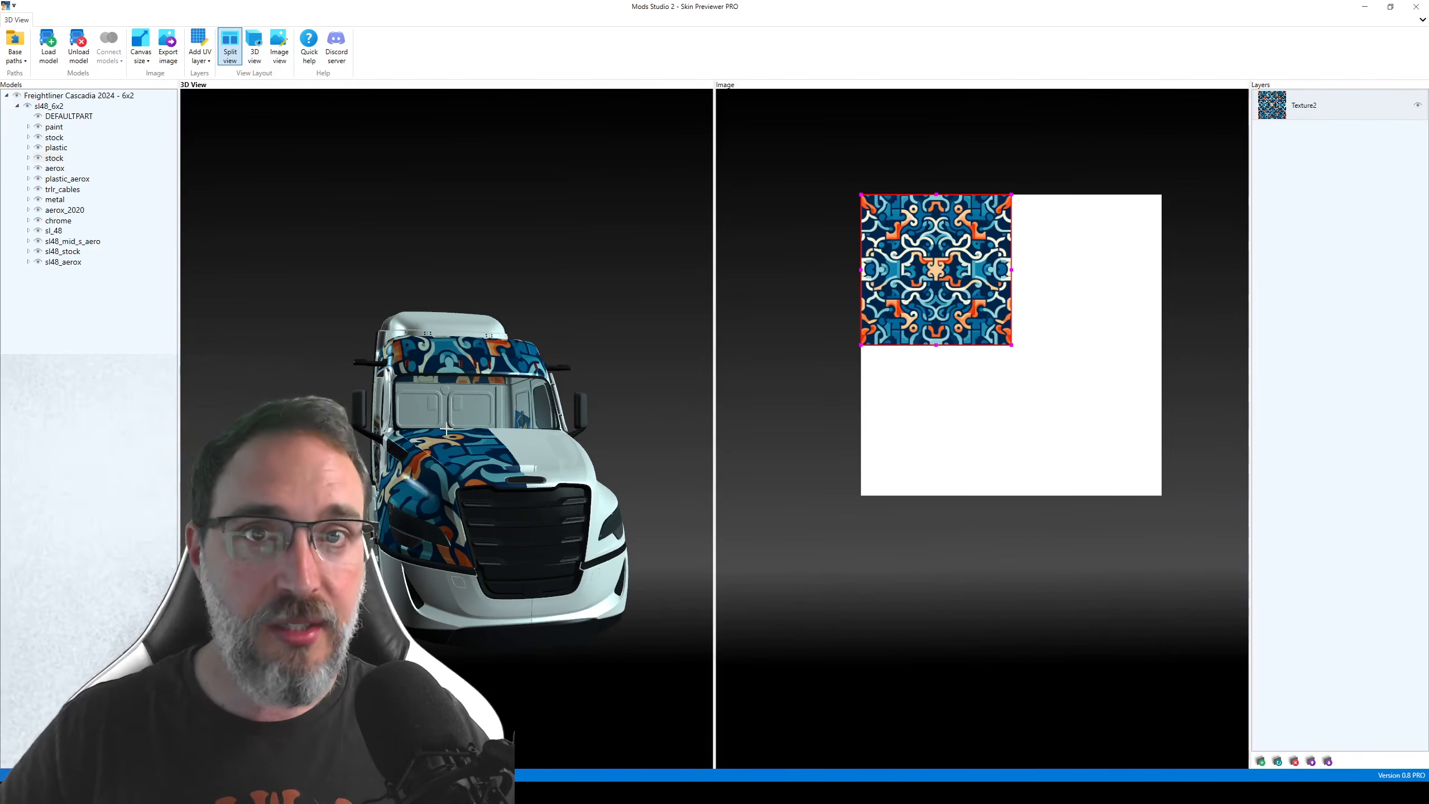
mouse_move(446, 430)
left_mouse_down()
mouse_move(467, 427)
mouse_move(446, 428)
left_mouse_up()
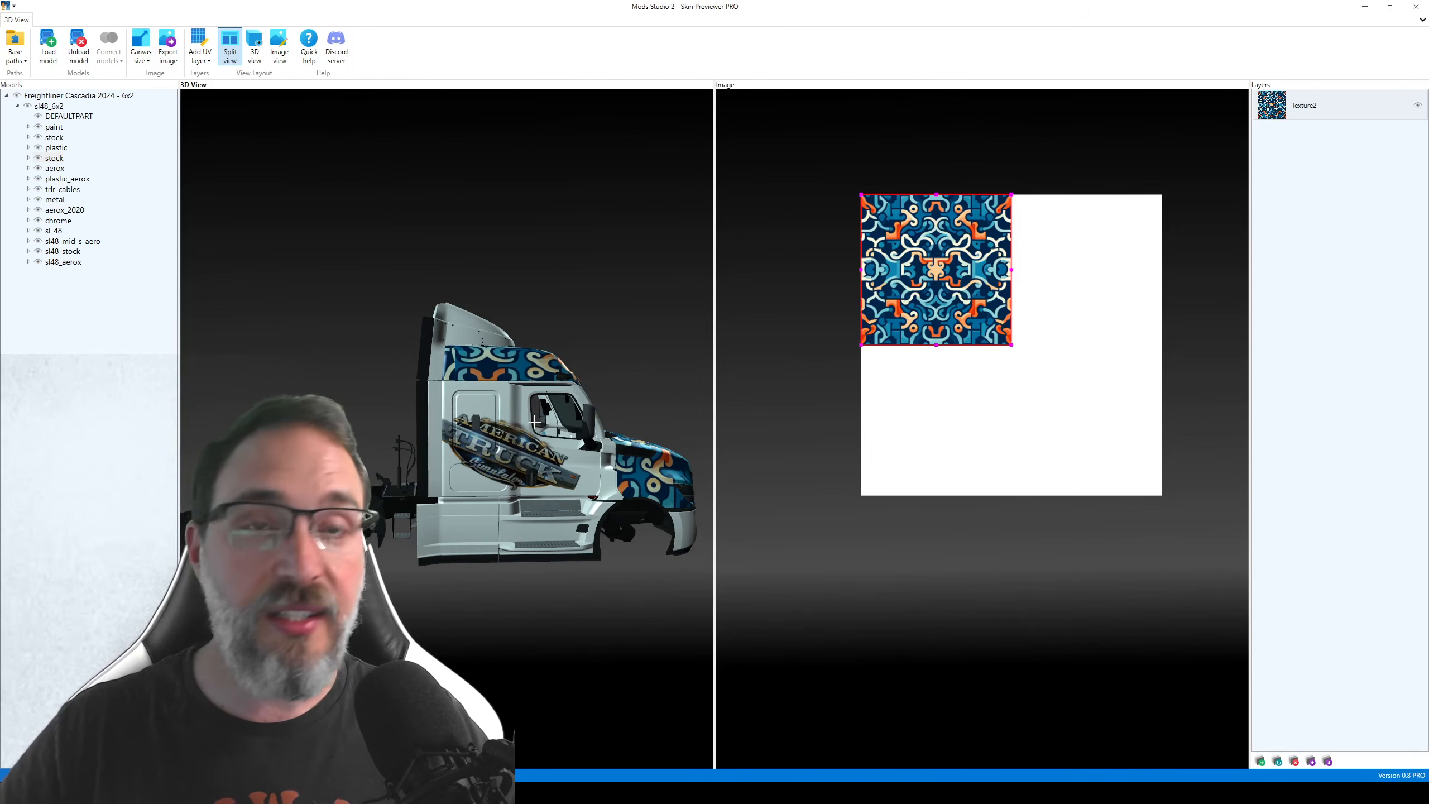
left_click_drag(447, 429, 448, 429)
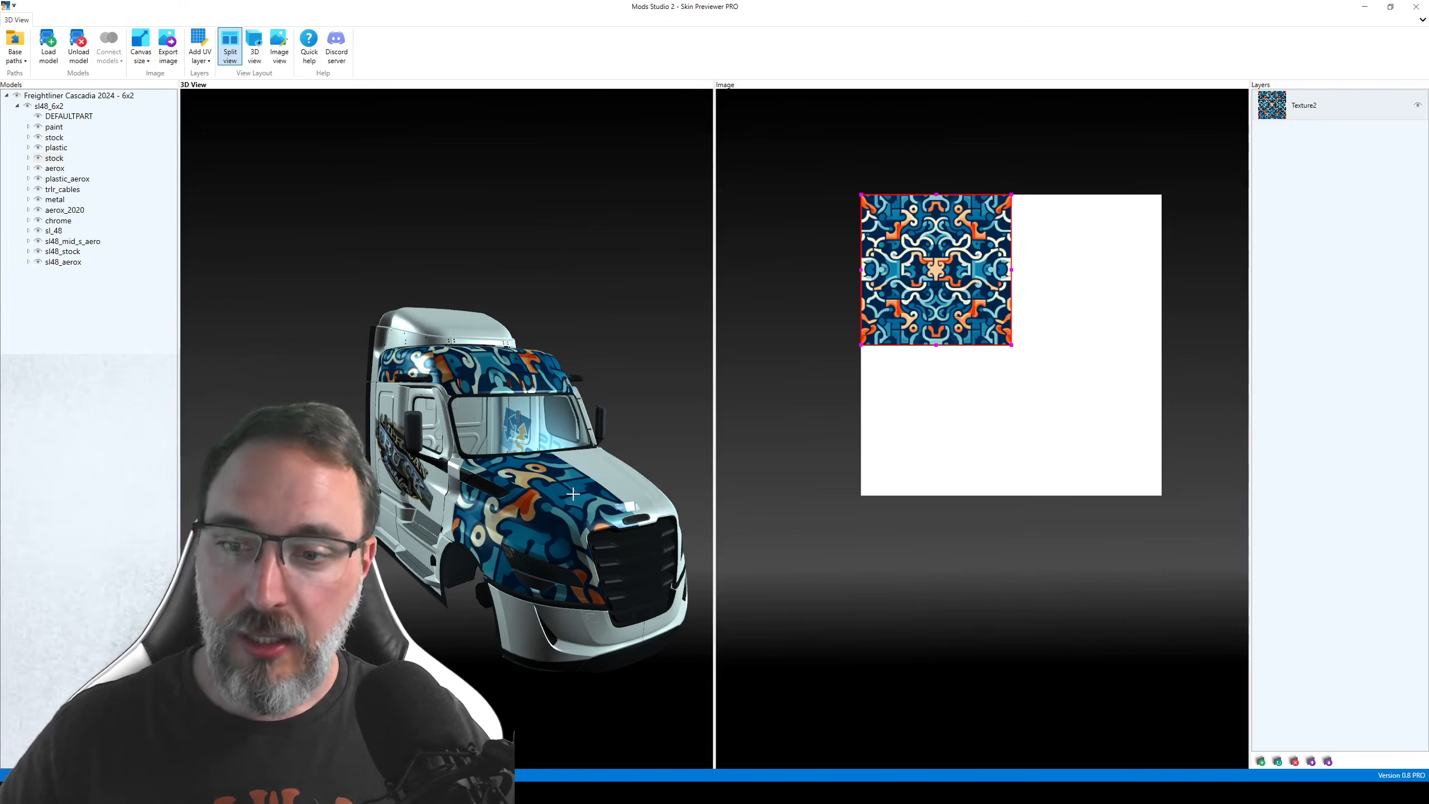